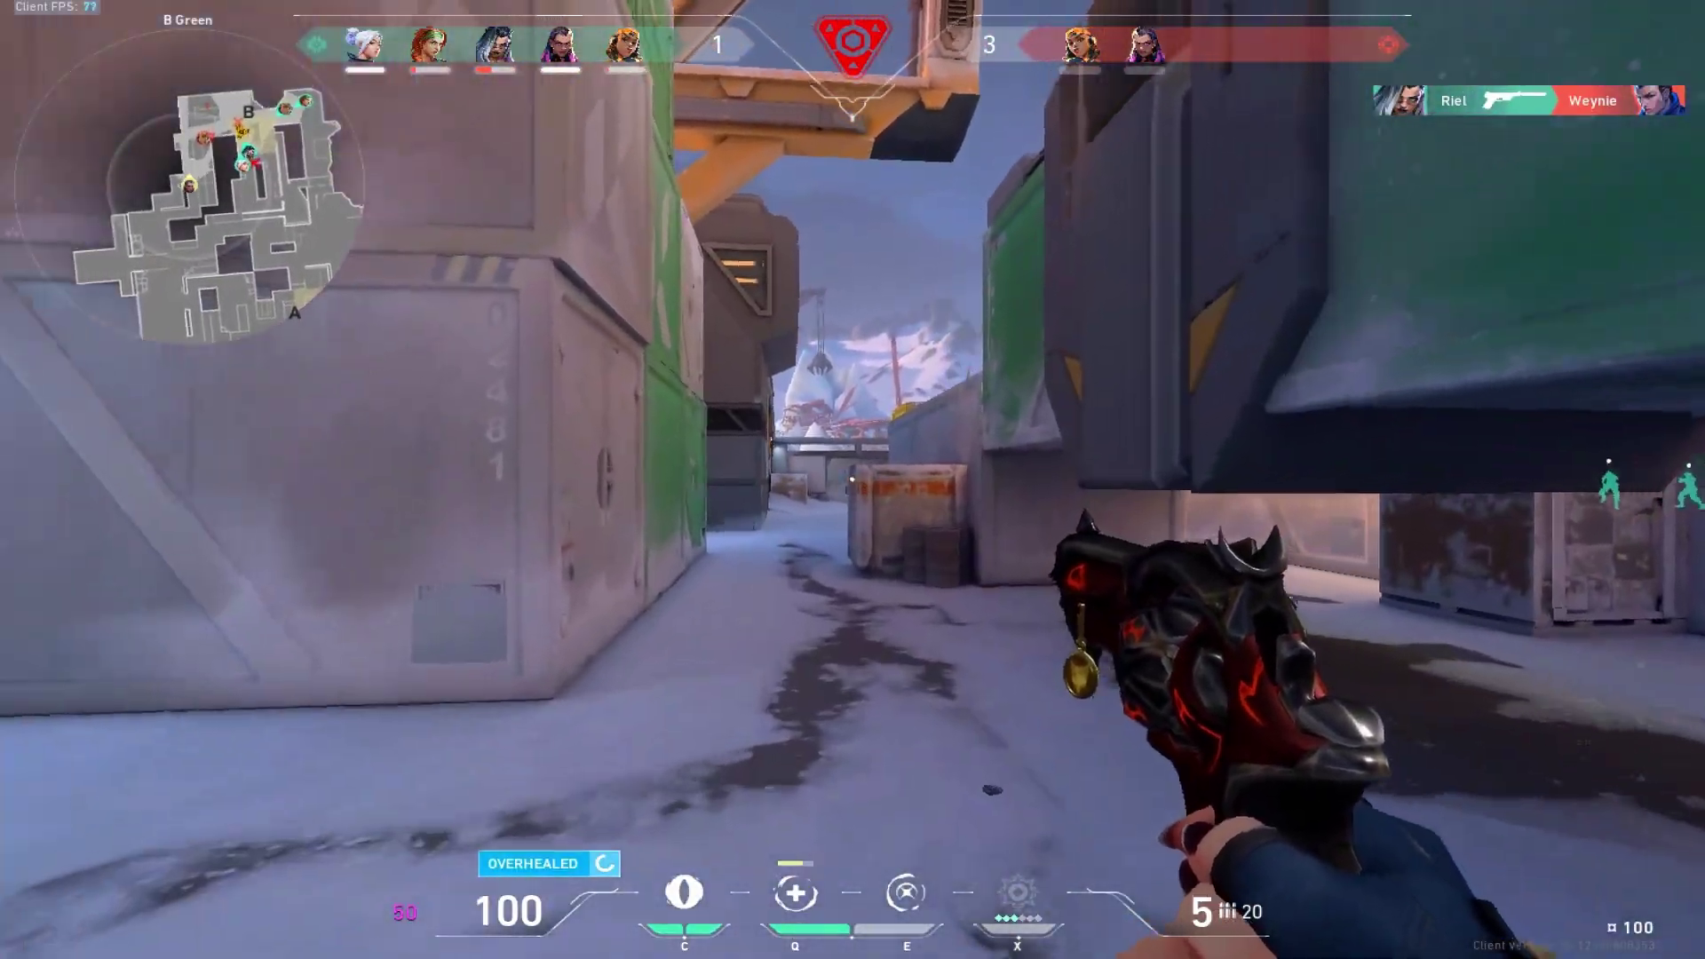
Step: Throw Reyna's Leer, Dismiss down the alley, and shoot the enemy by the yellow container
key("c")
left_click(853, 480)
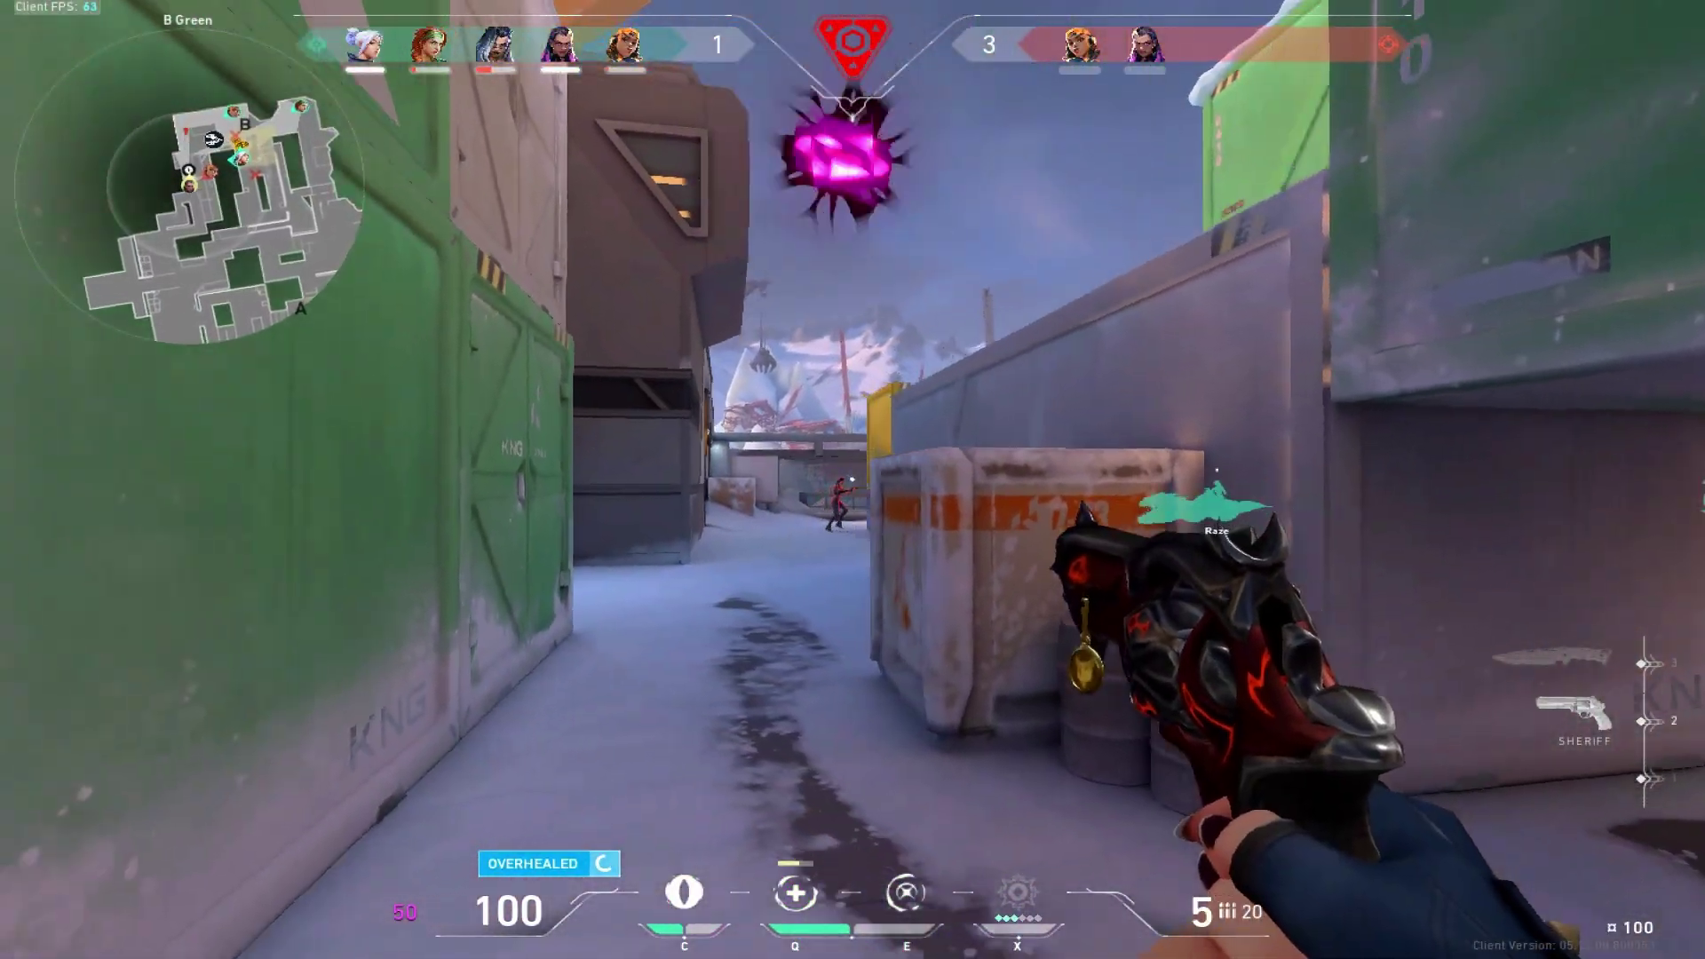
key("e")
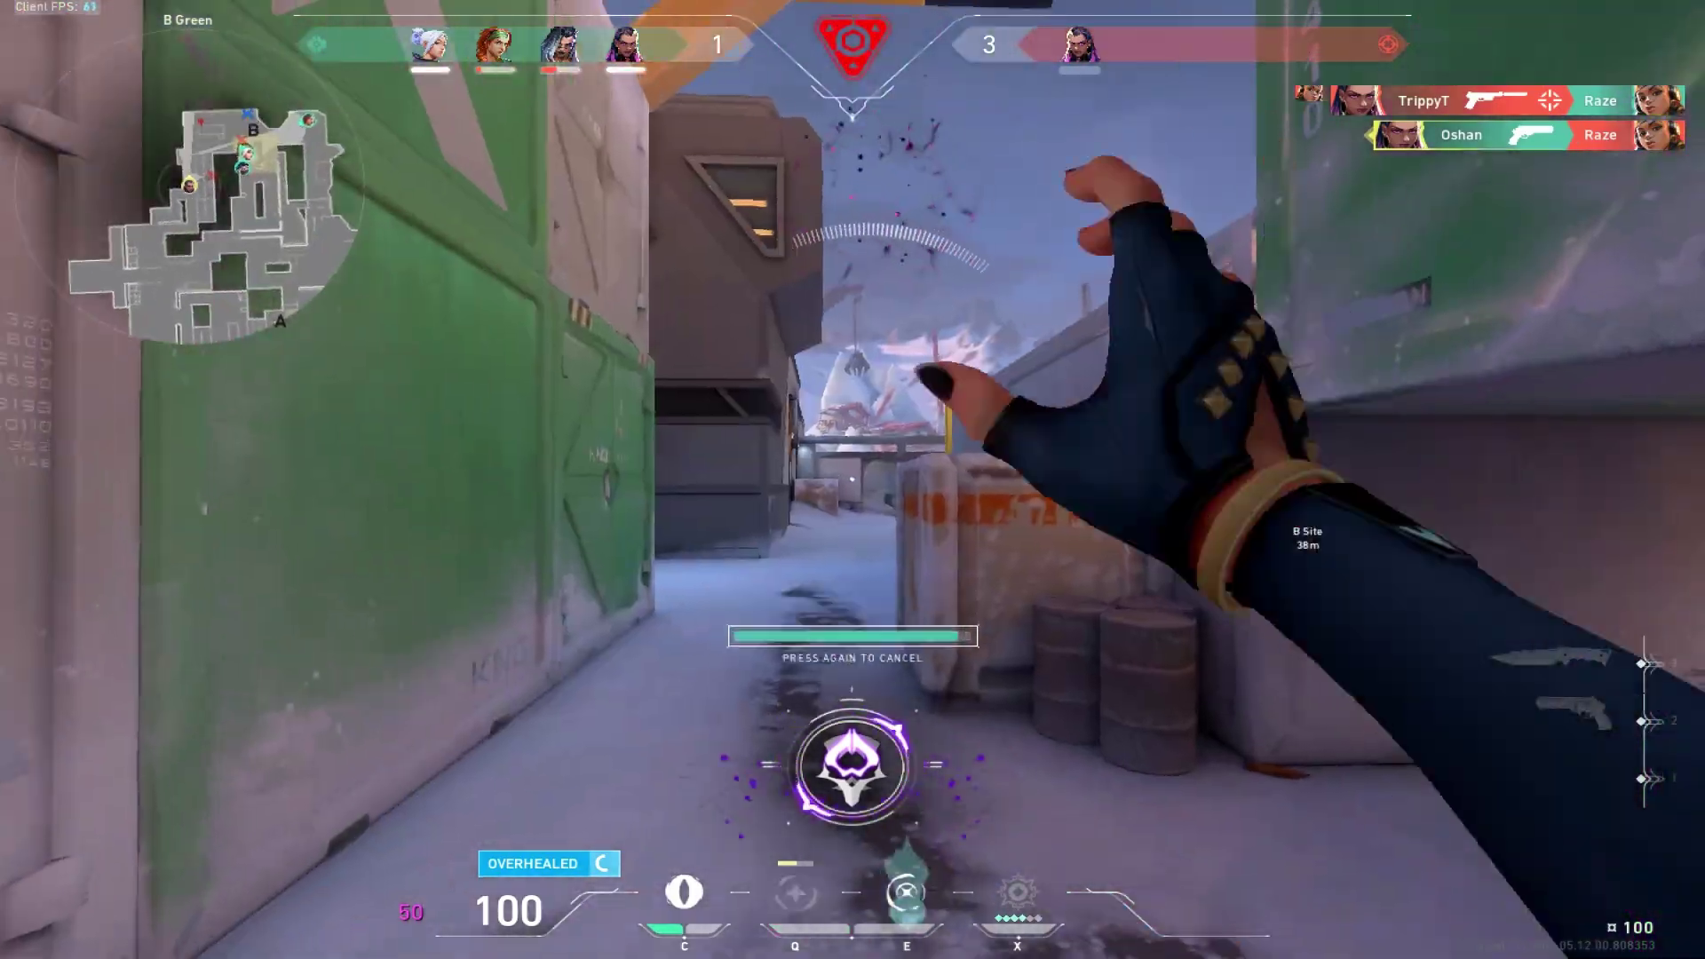
key("w")
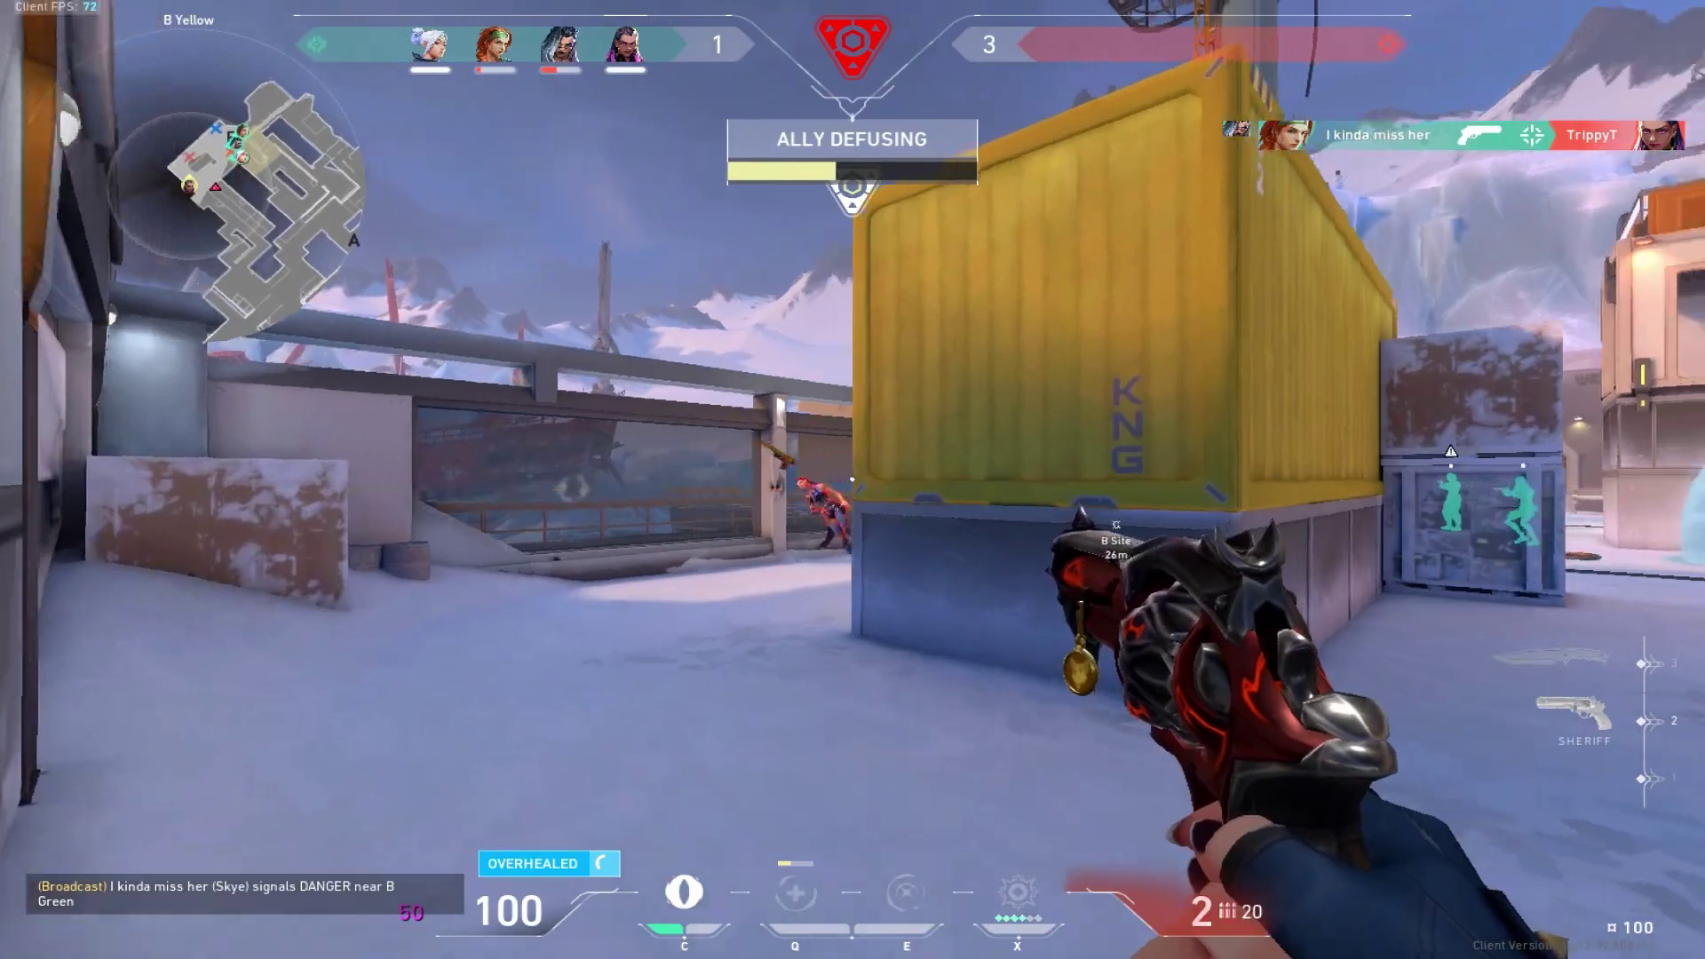
left_click(852, 480)
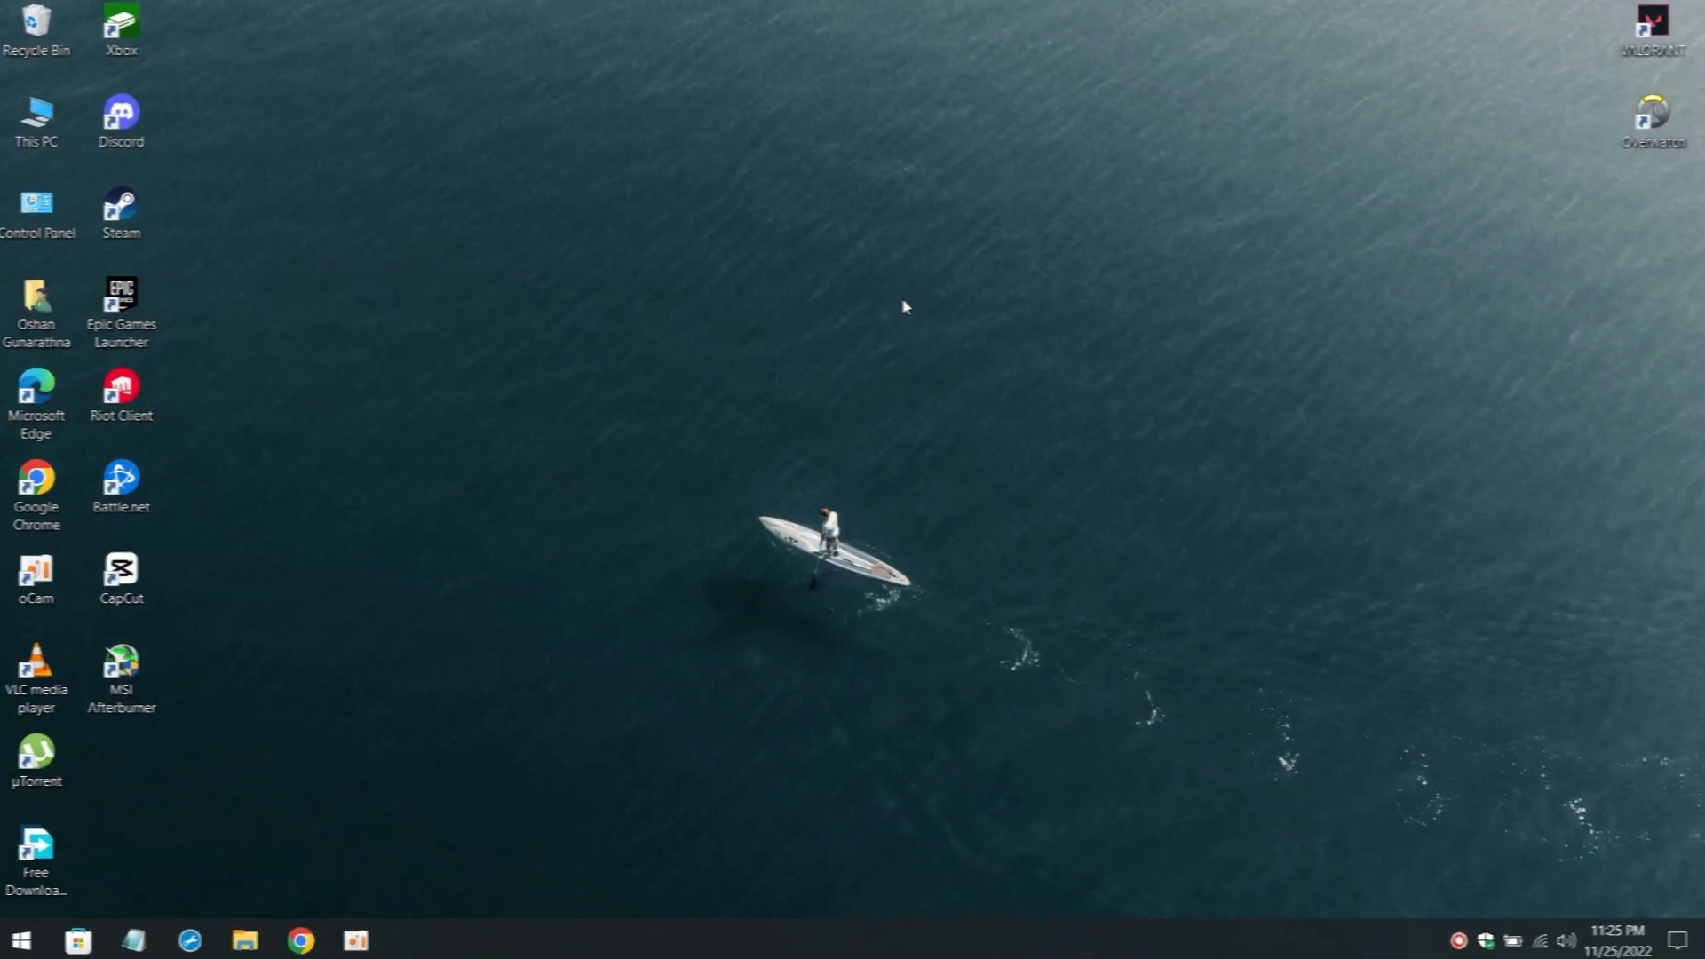
Step: Turn Focus assist off in Settings > System
left_click(27, 937)
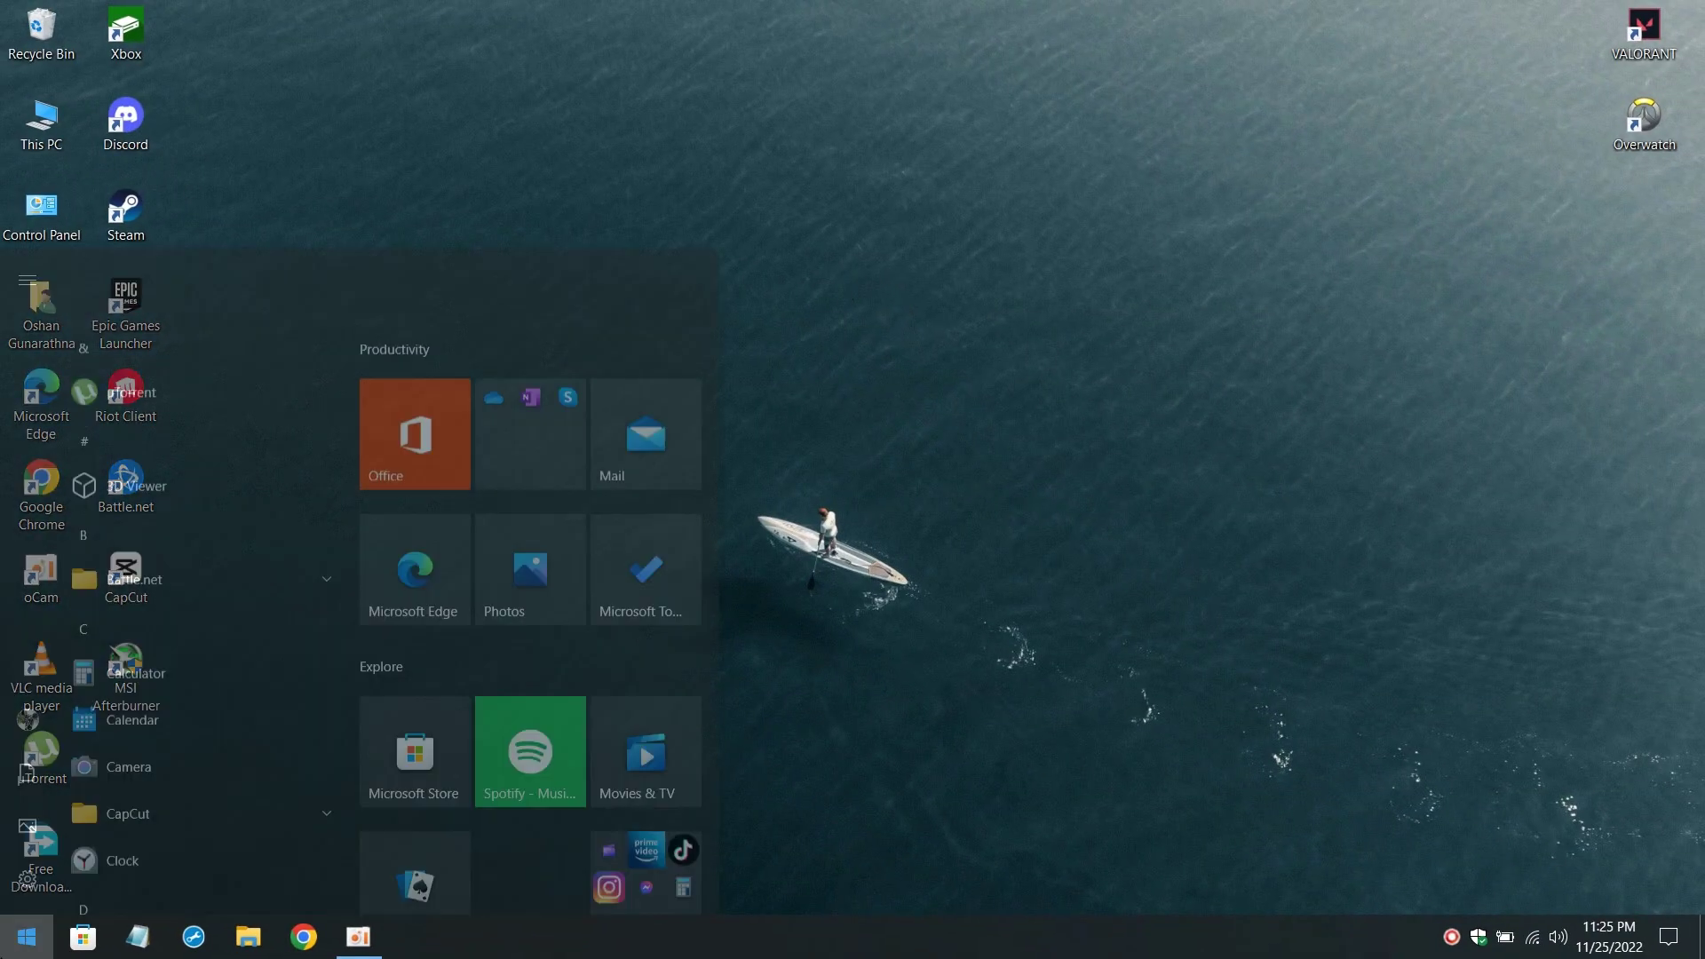
left_click(26, 830)
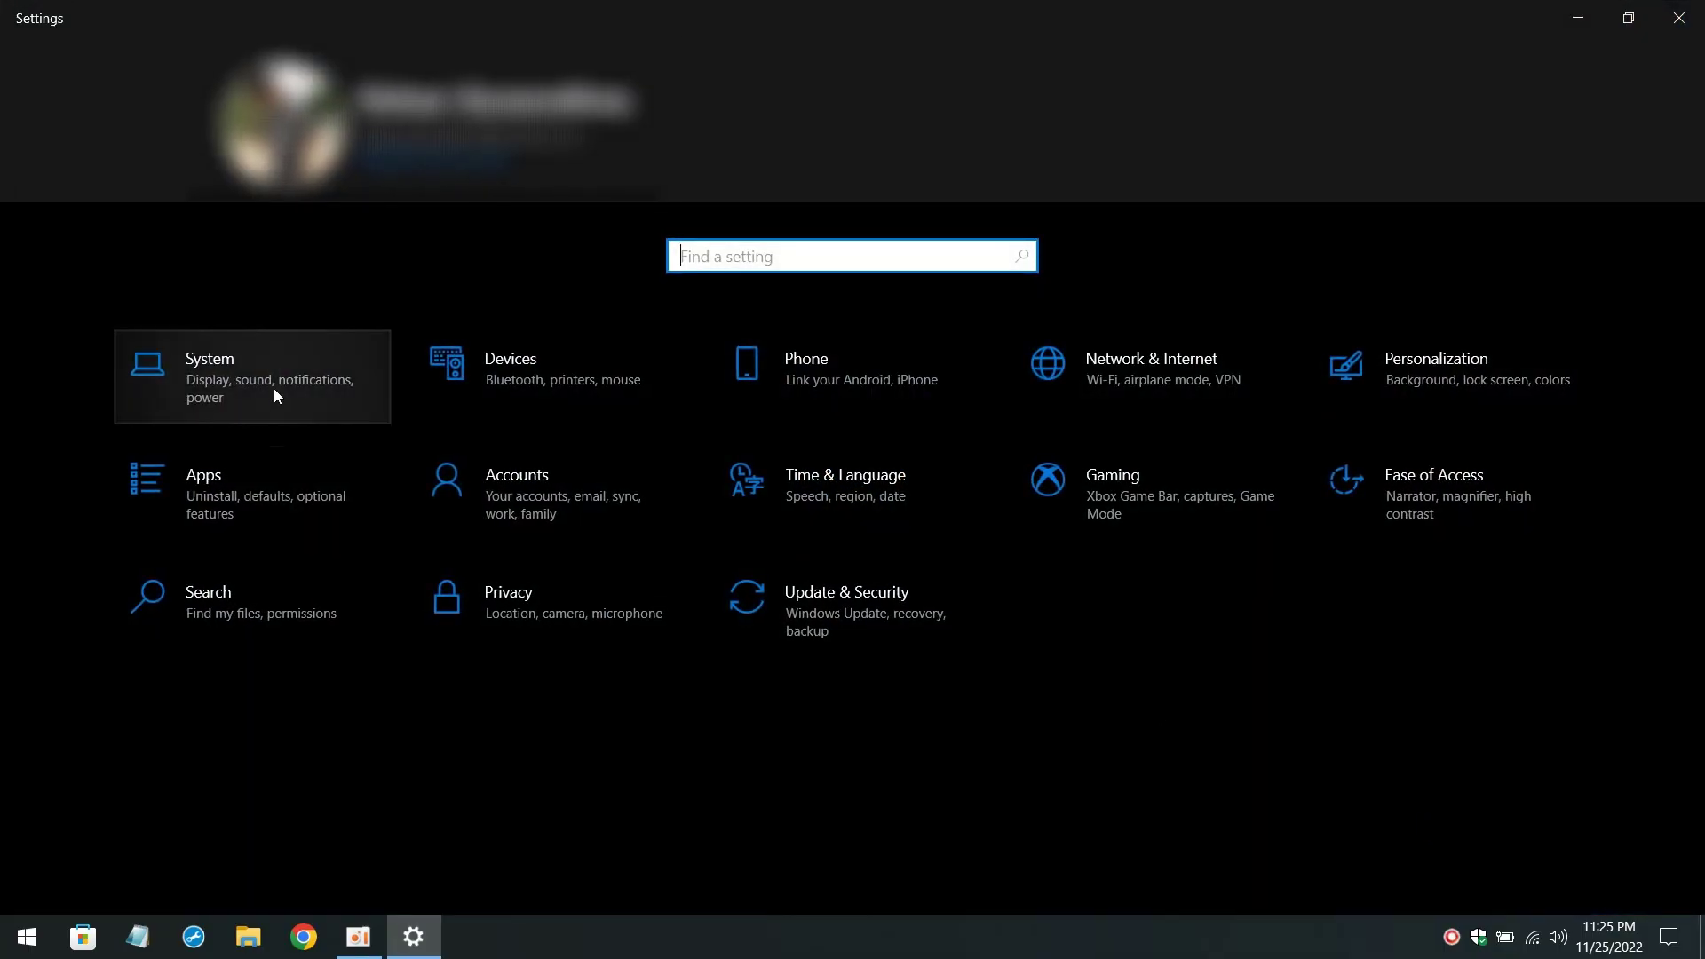
left_click(269, 398)
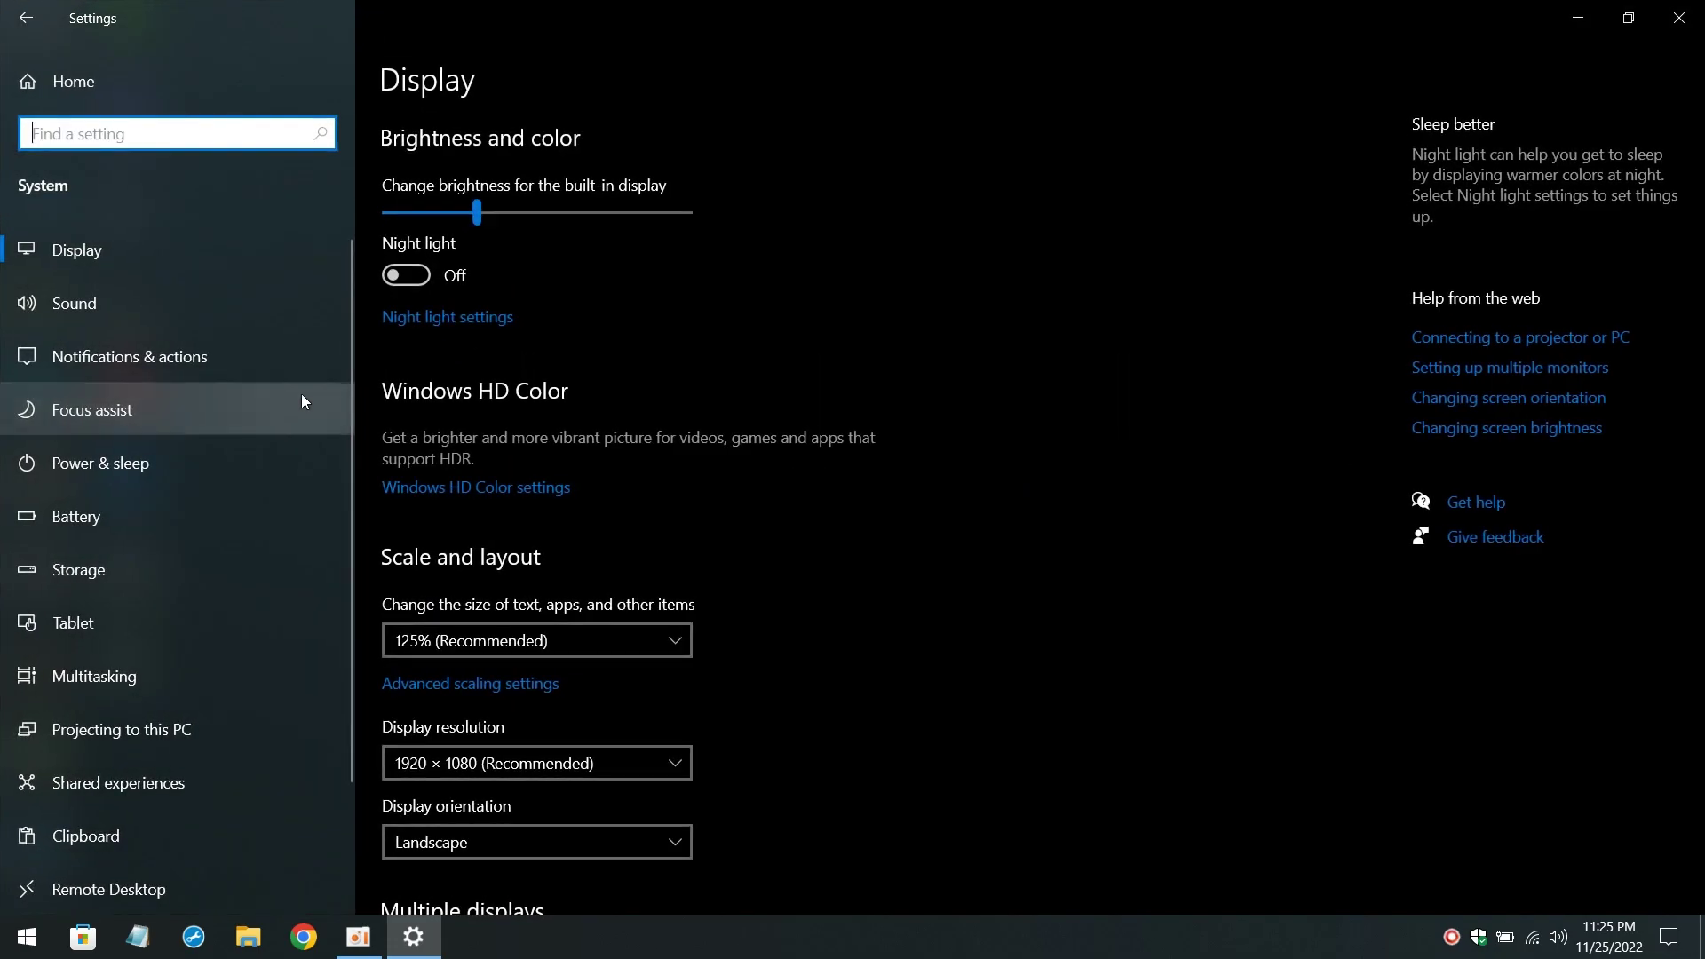
left_click(160, 368)
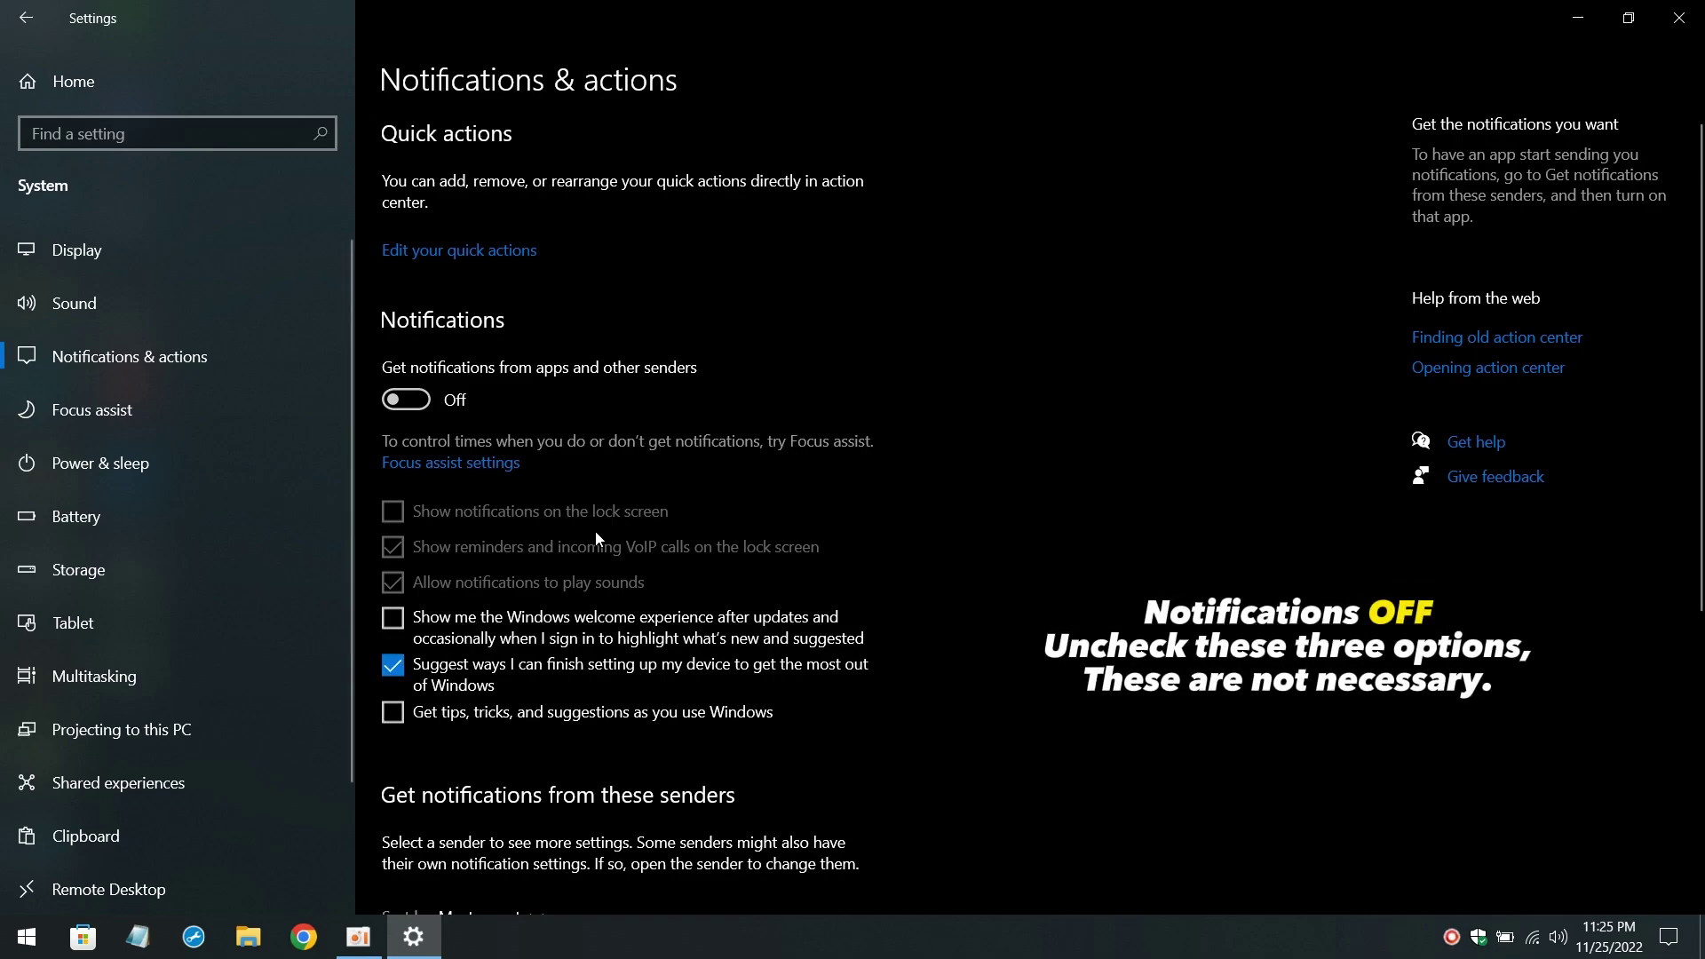
left_click(64, 405)
left_click(455, 253)
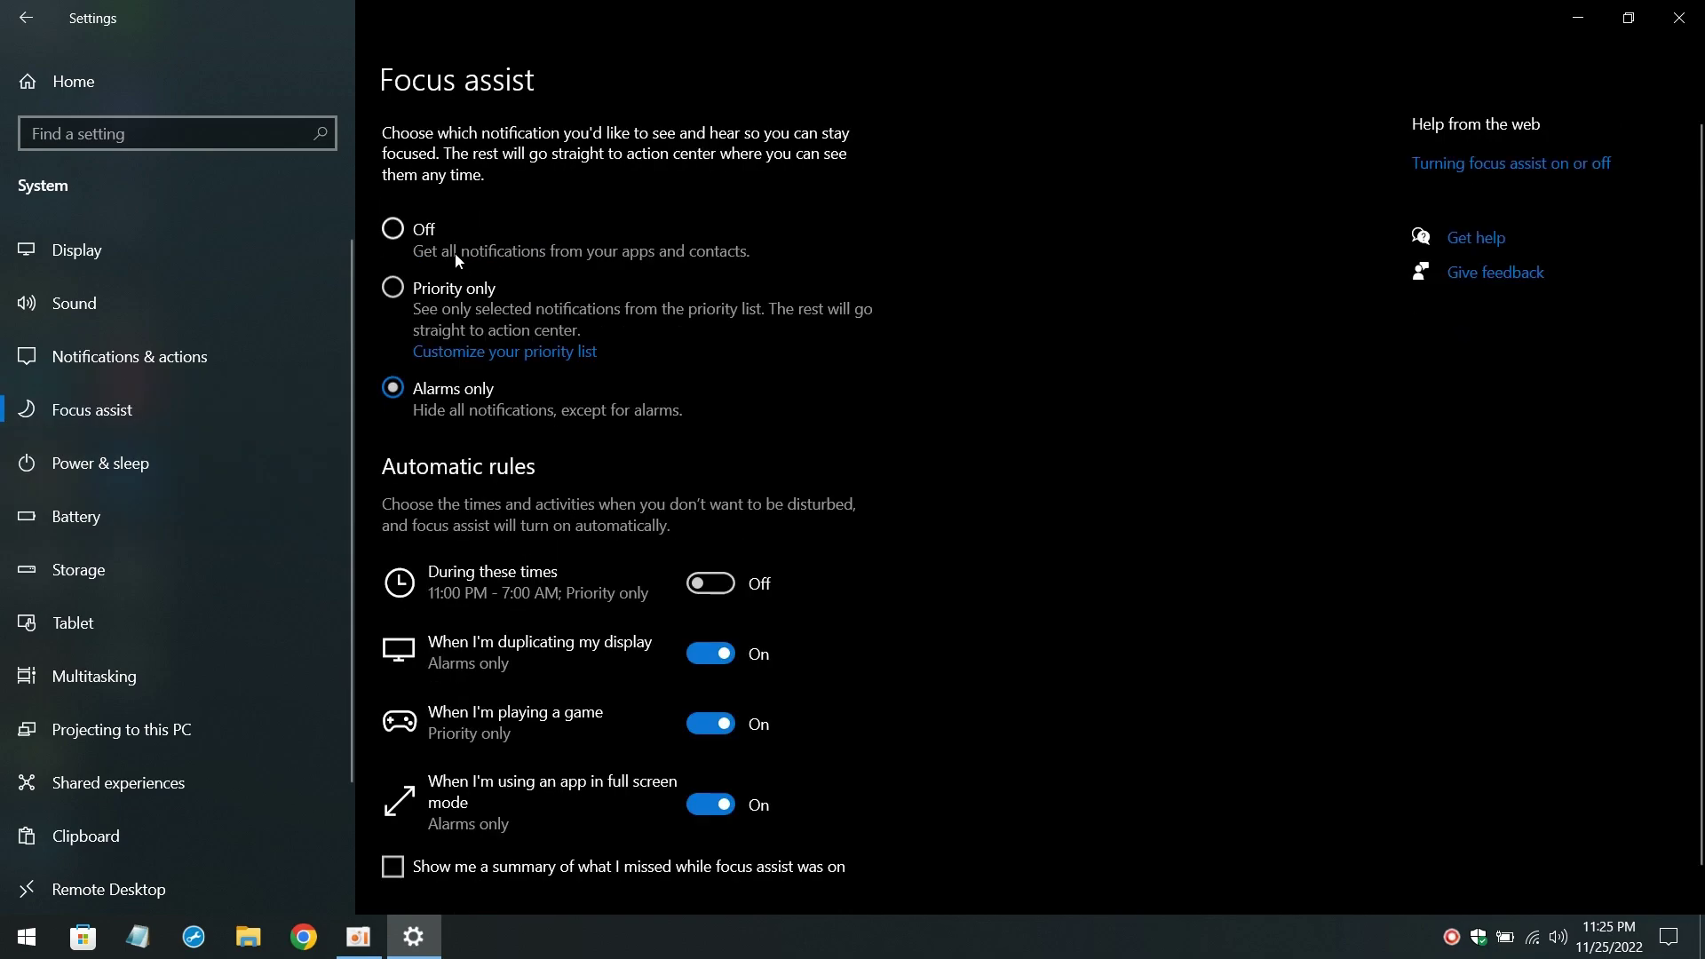
Step: Turn off Focus assist's display-duplicating, playing-a-game and full-screen automatic rules
scroll(508, 319, "down", 1)
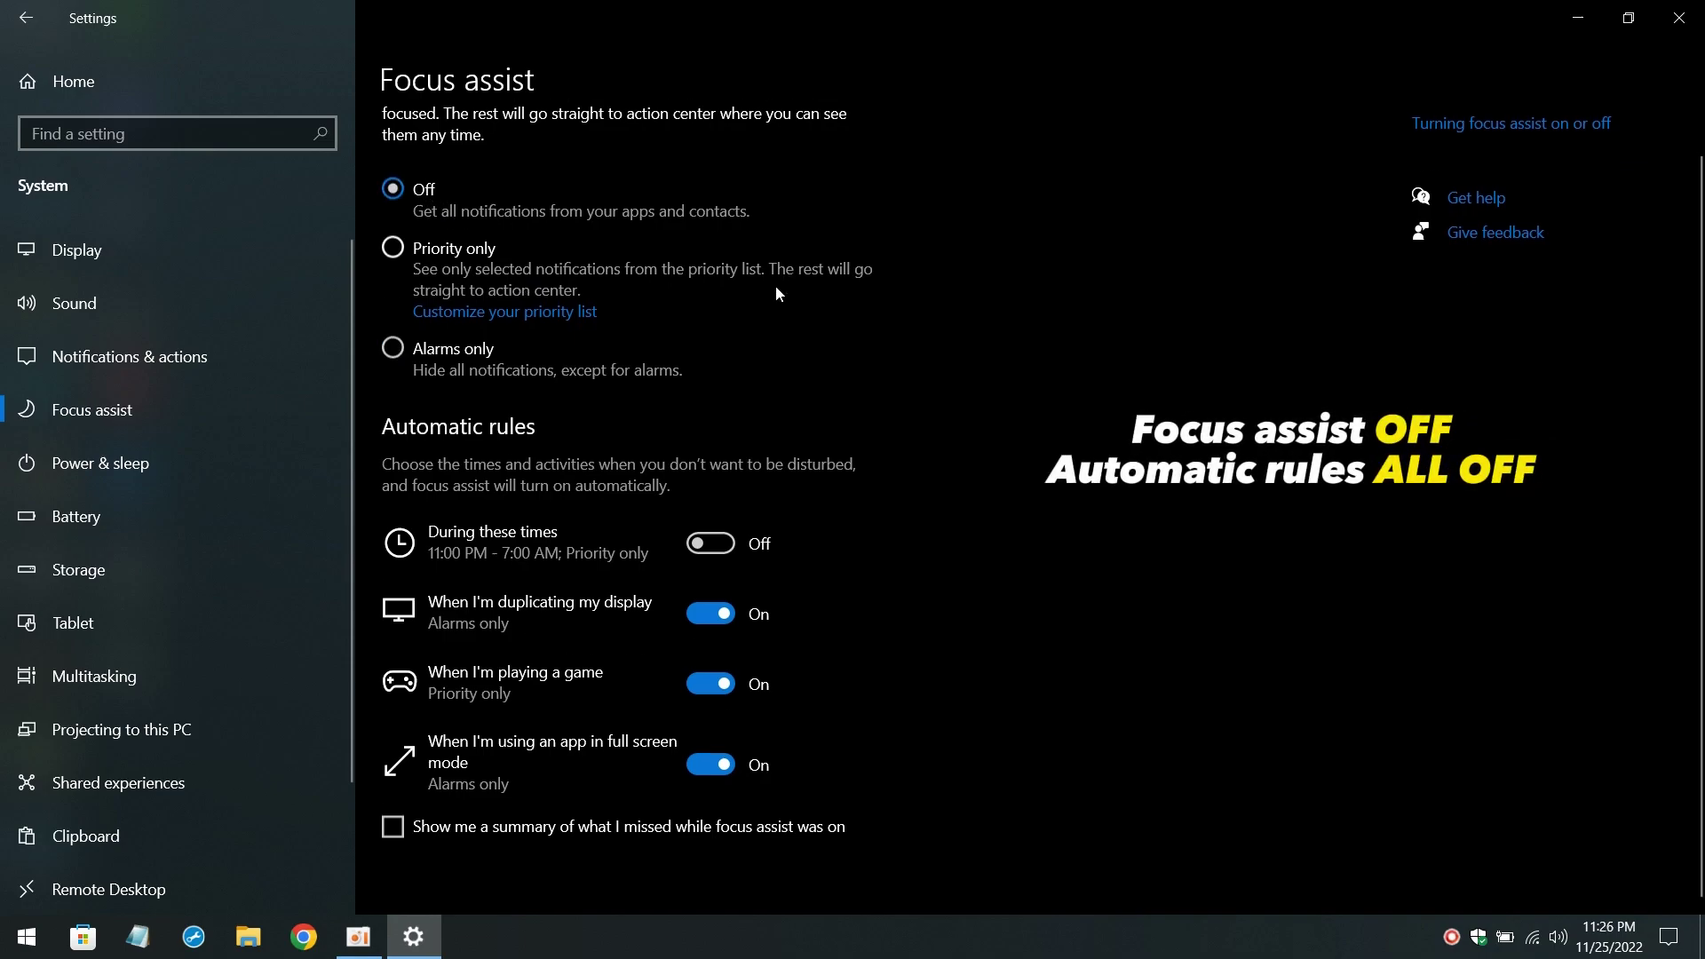
left_click(713, 612)
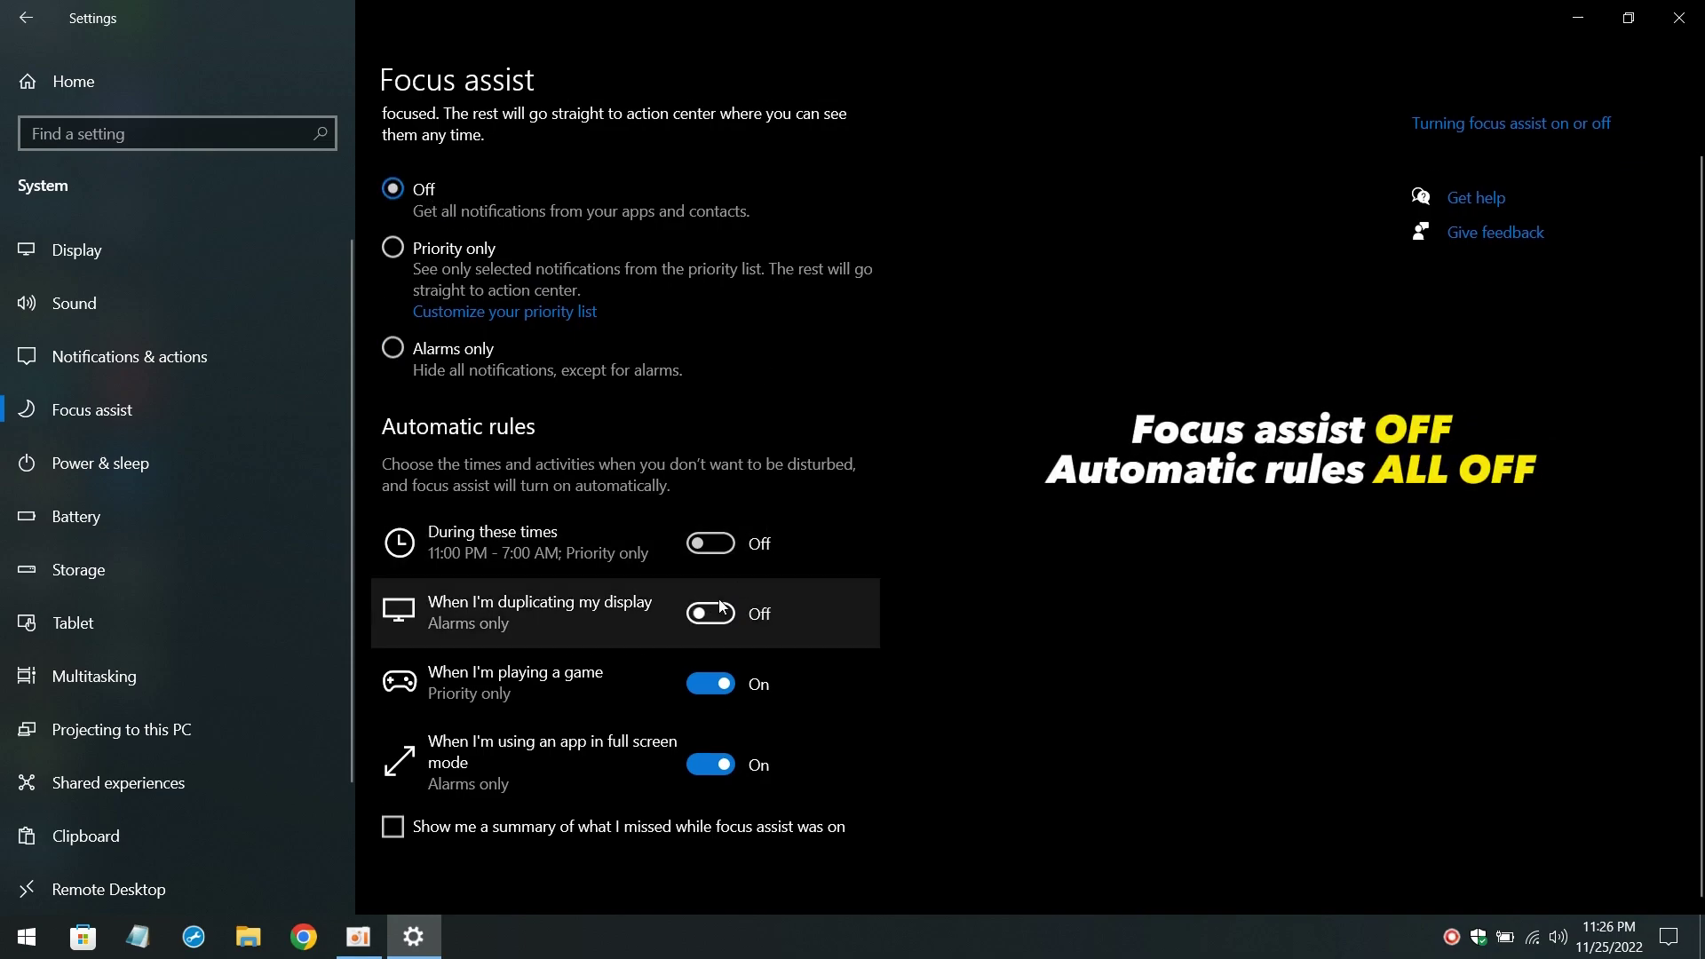
left_click(715, 684)
left_click(714, 764)
scroll(837, 652, "up", 1)
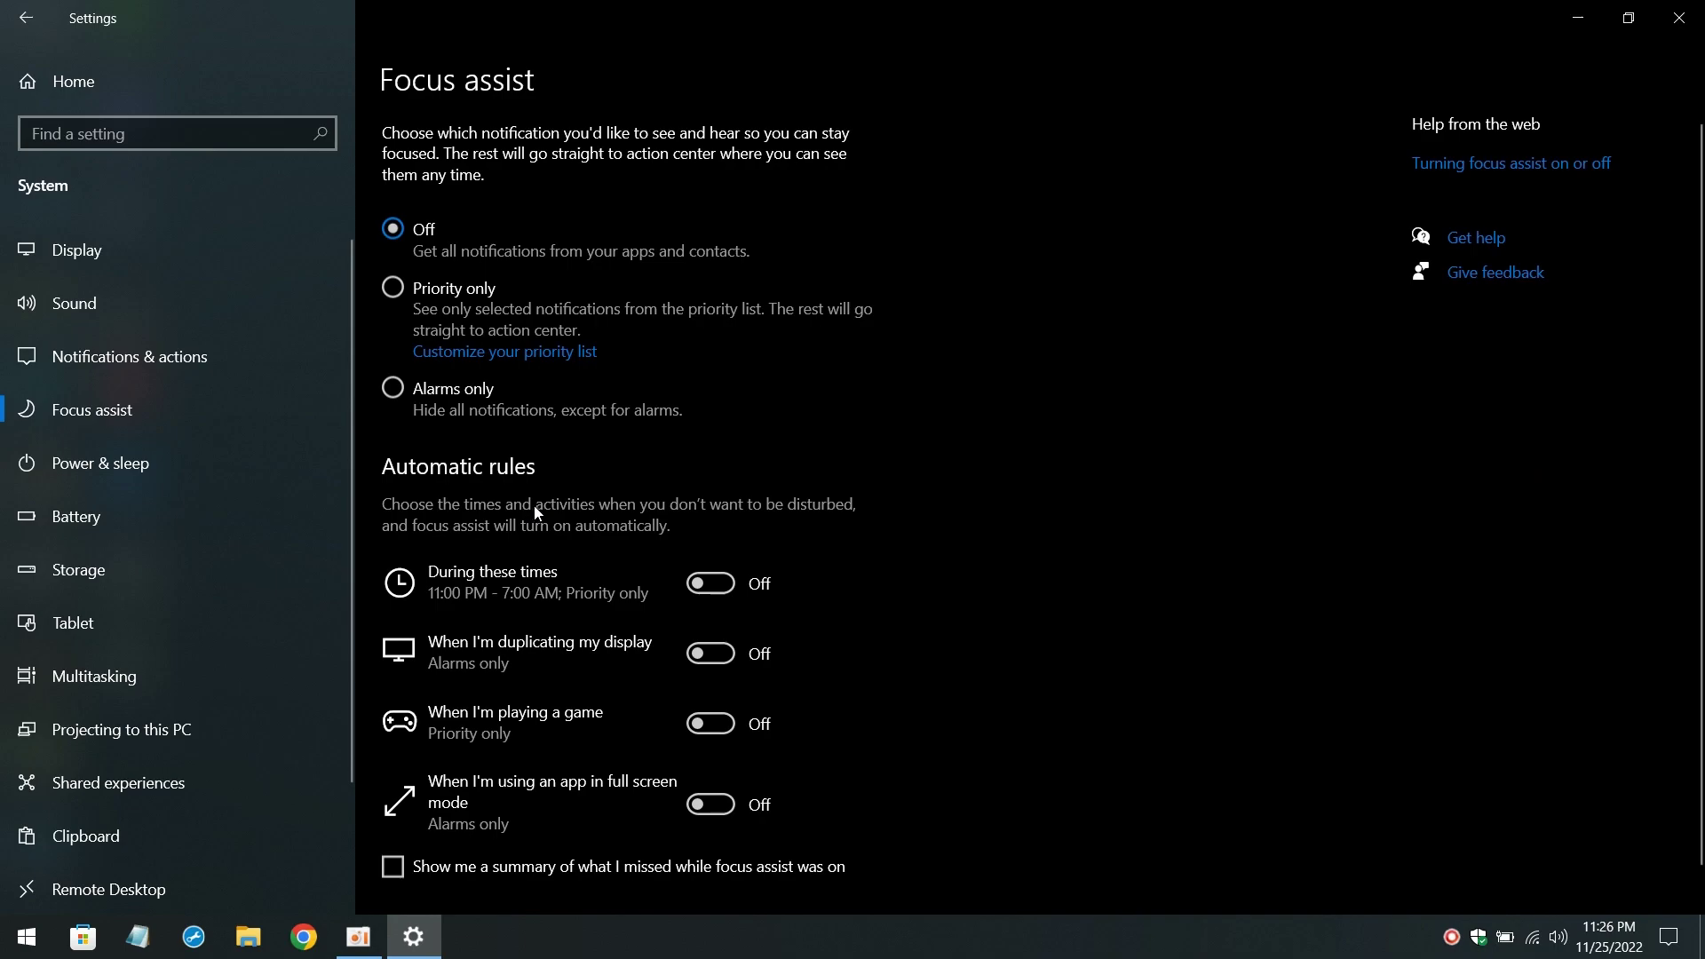
Step: Turn off Snap windows in Multitasking and Share across devices in Shared experiences
left_click(261, 664)
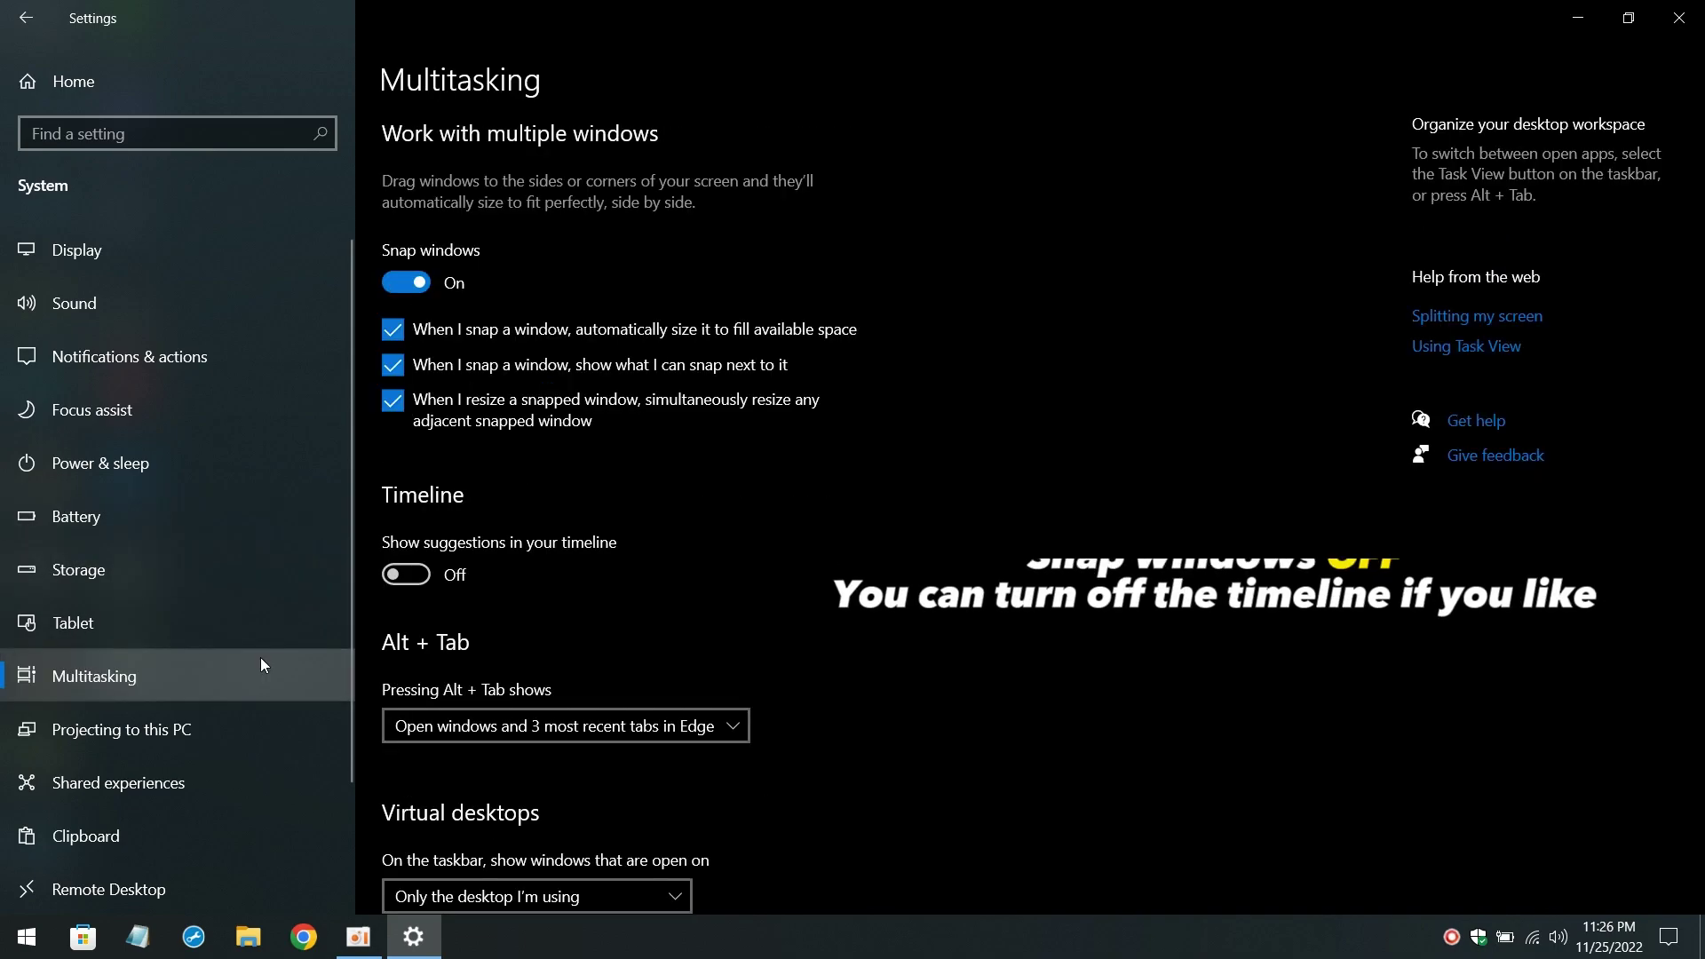
left_click(406, 282)
scroll(568, 373, "down", 4)
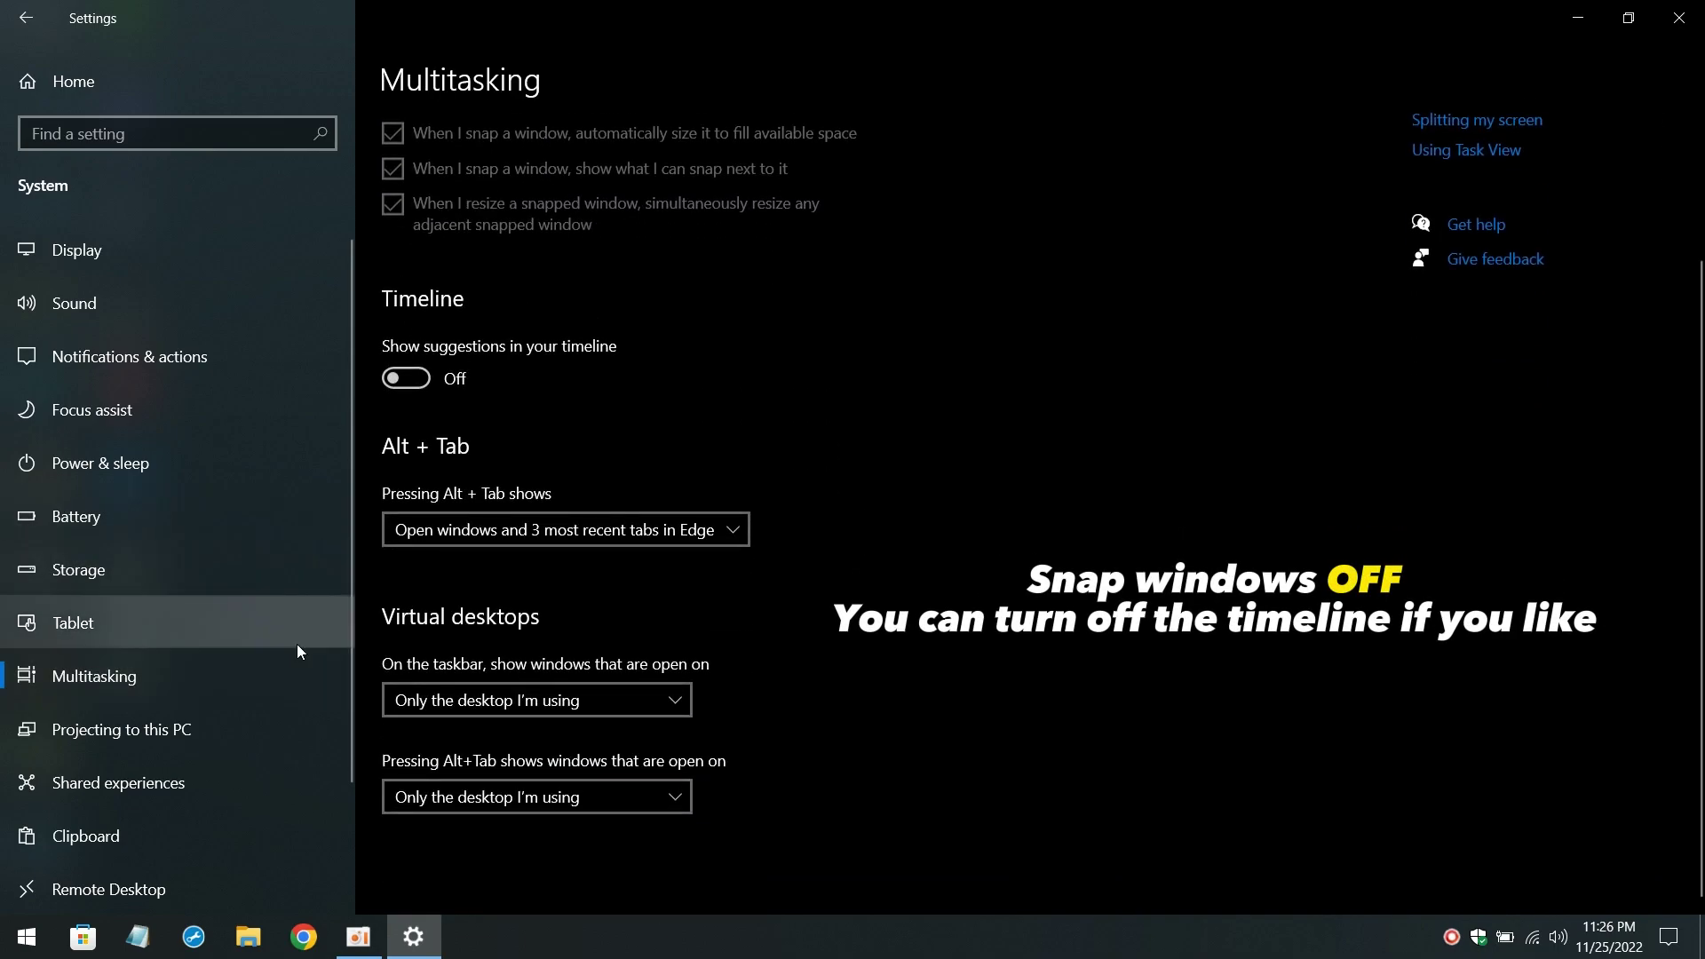
left_click(209, 782)
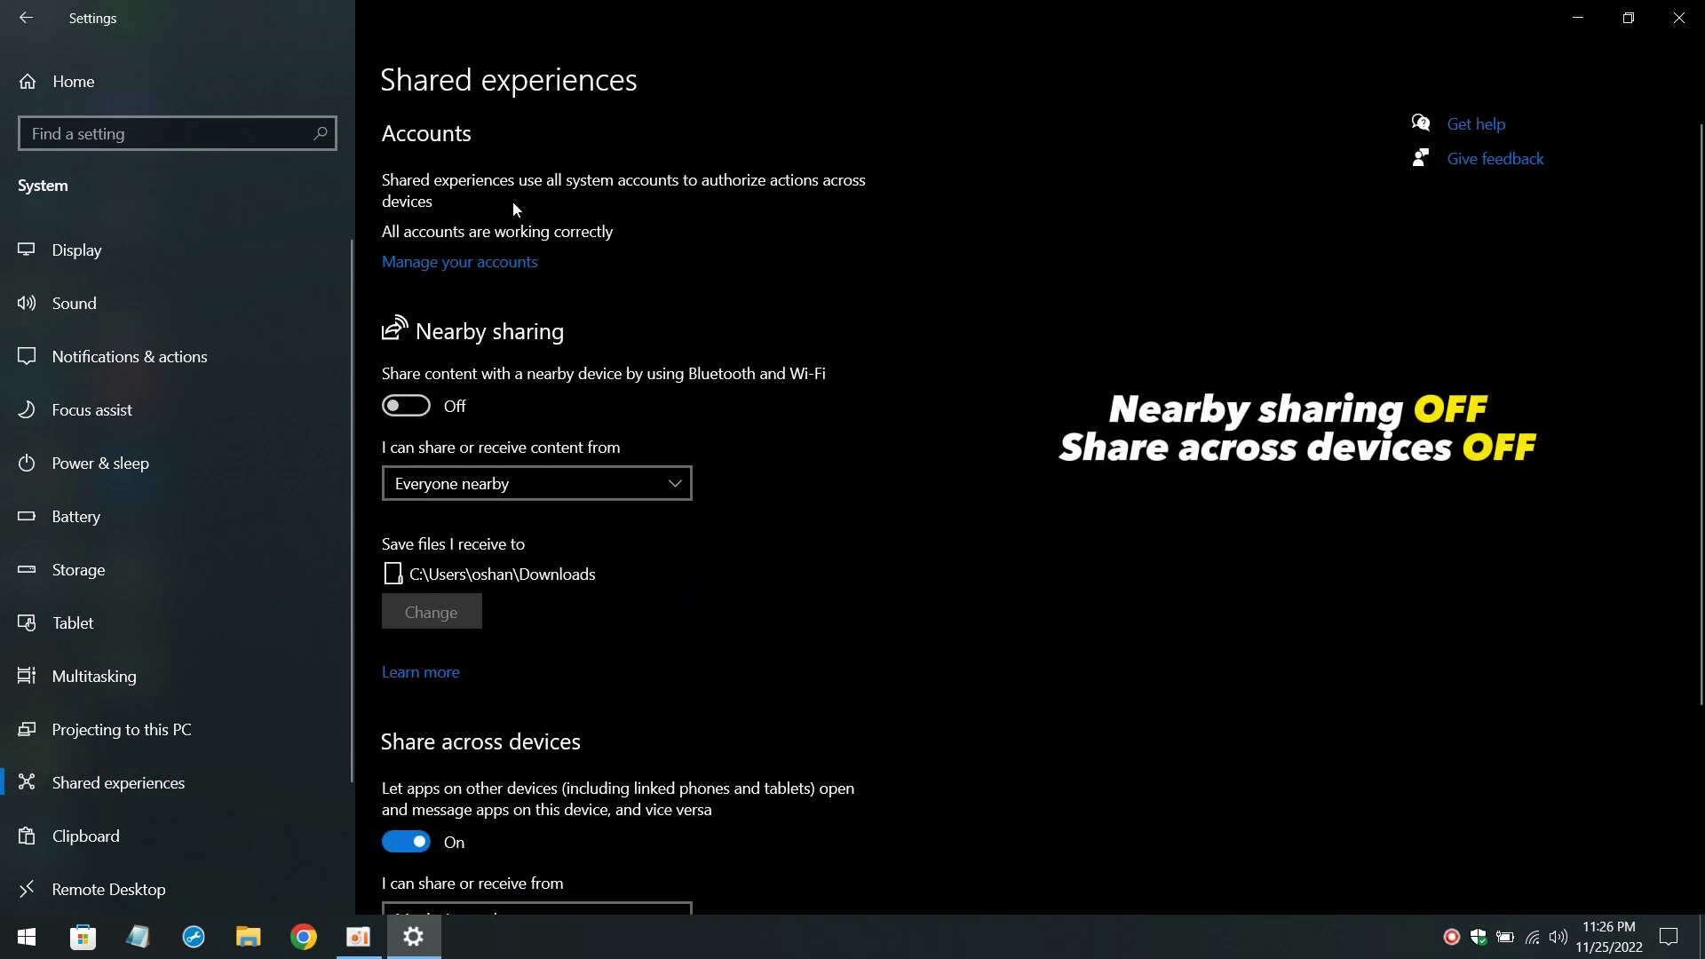
scroll(577, 601, "down", 3)
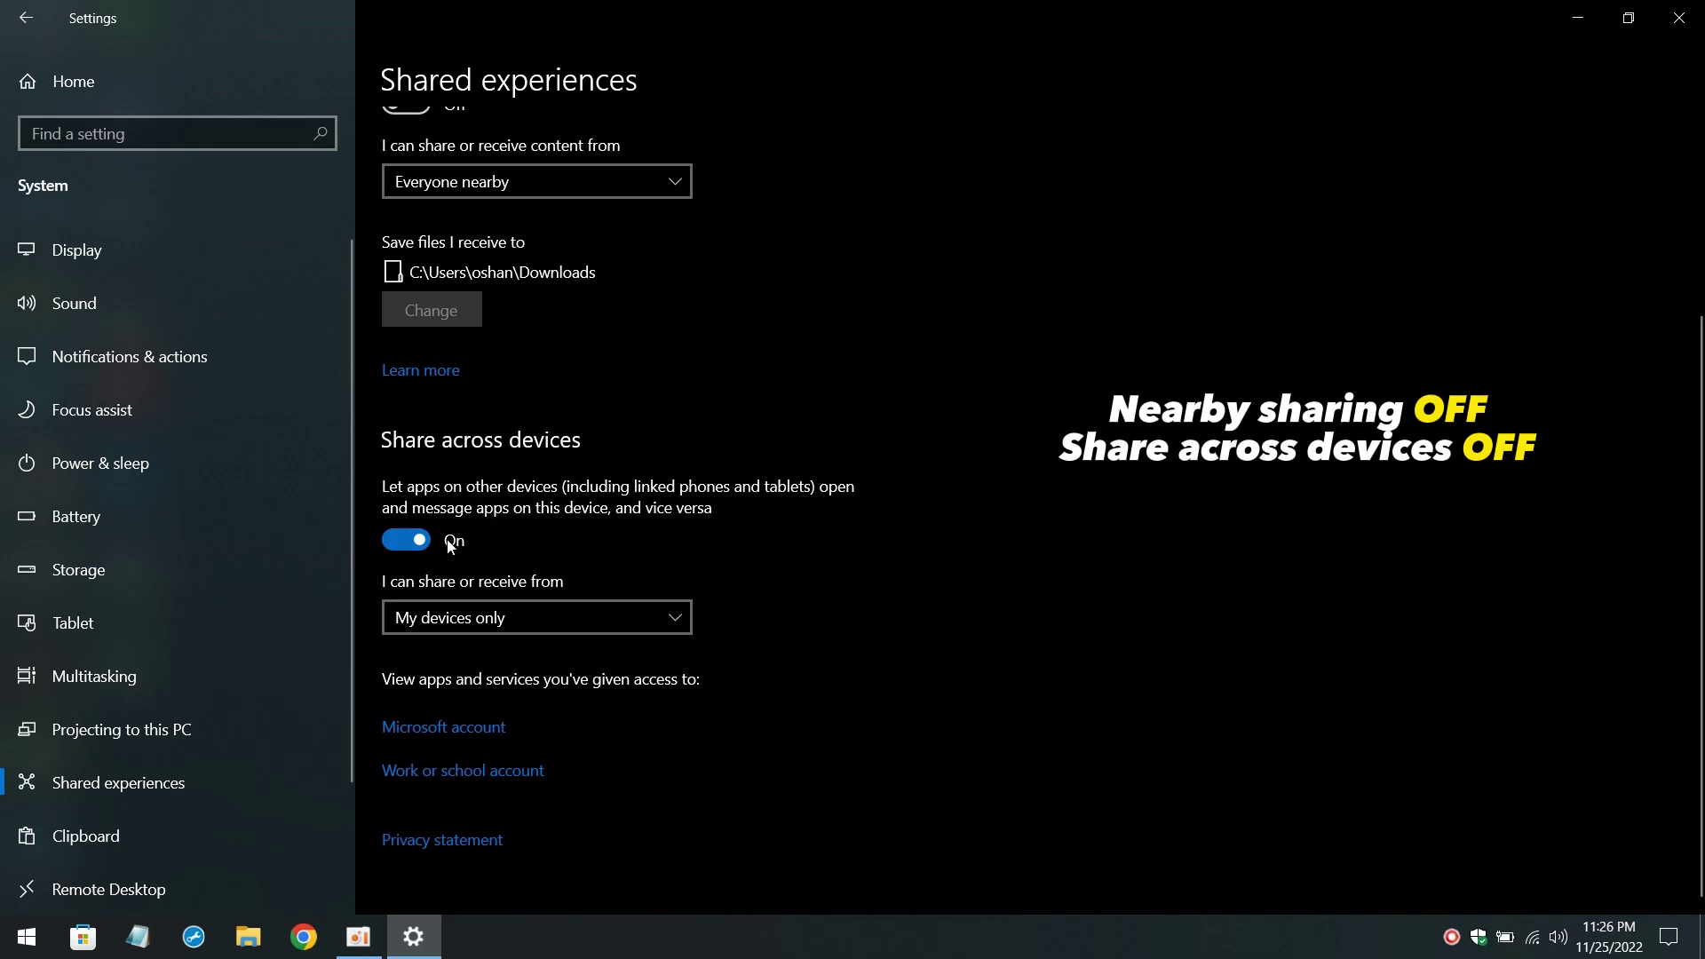
left_click(449, 544)
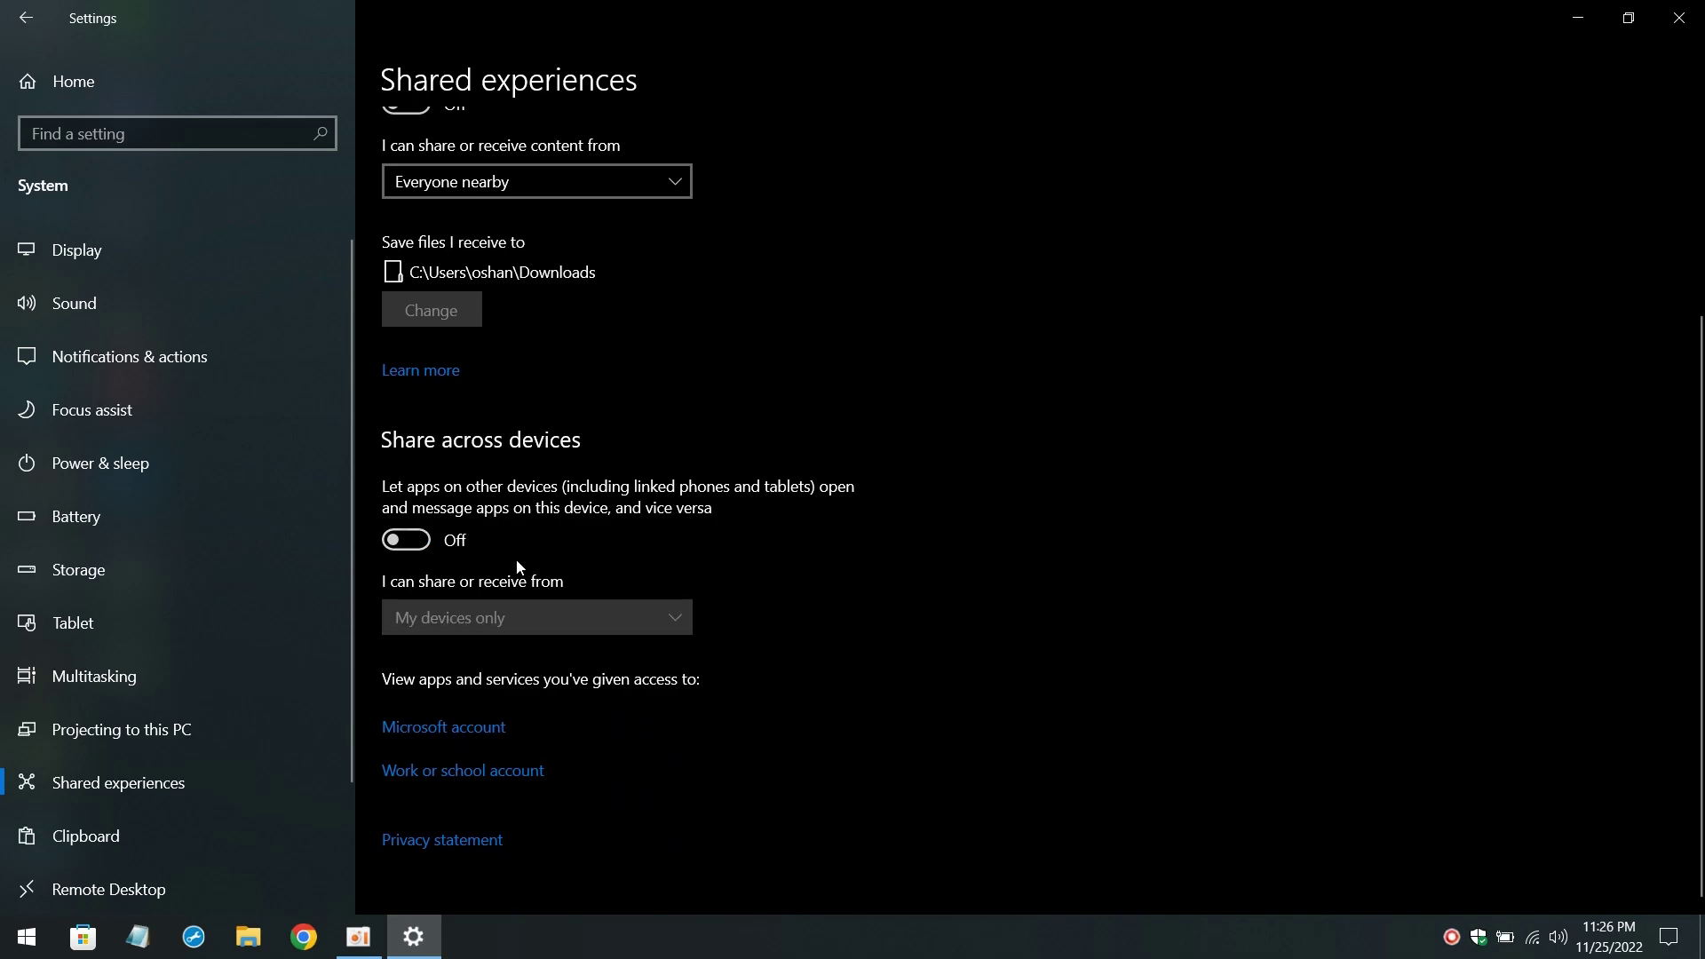
Step: Turn Transparency effects off under Personalization > Colors, then check the Start settings
left_click(9, 9)
left_click(1455, 372)
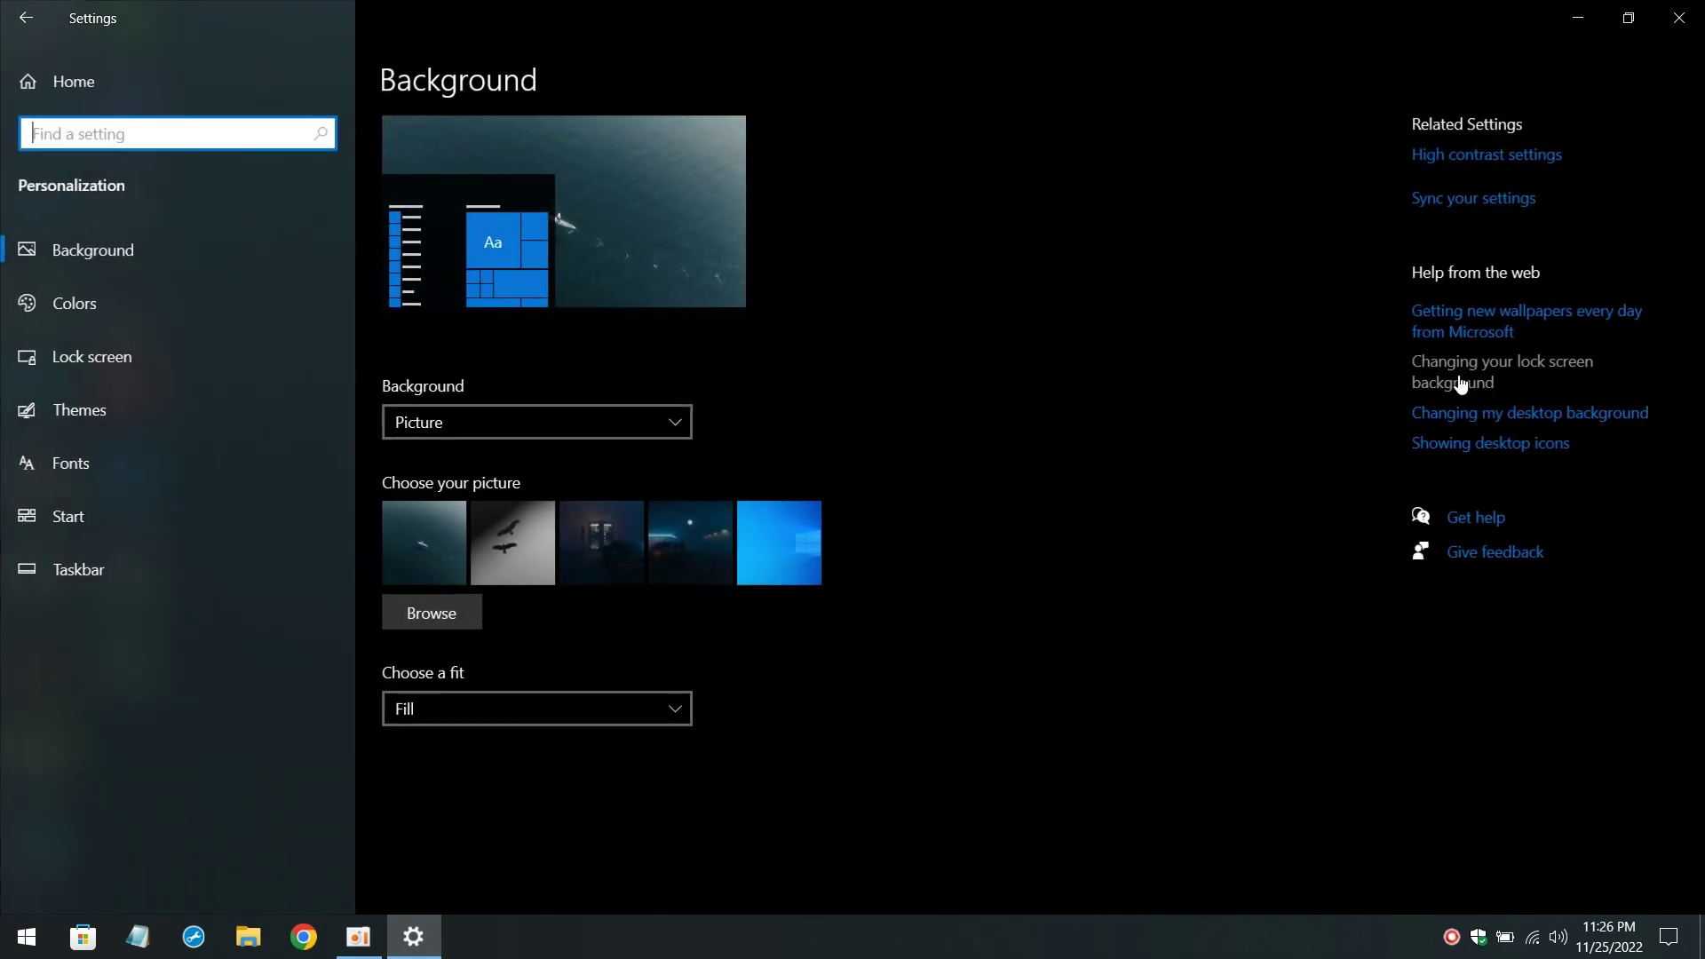
left_click(73, 304)
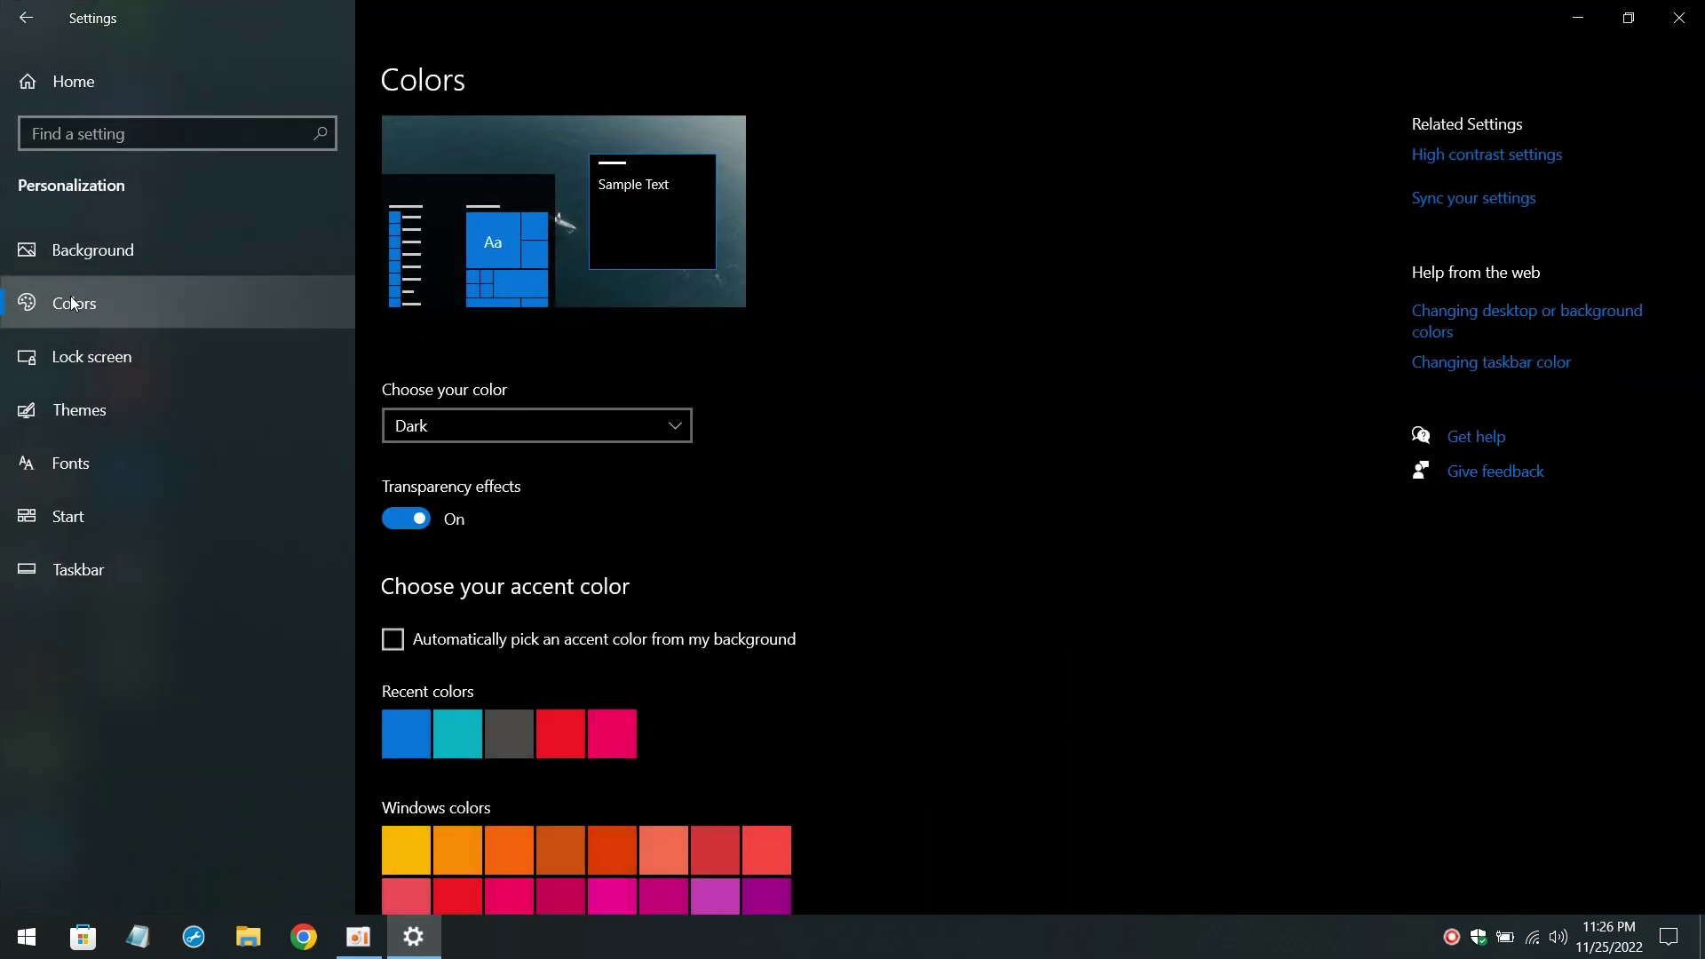
left_click(415, 522)
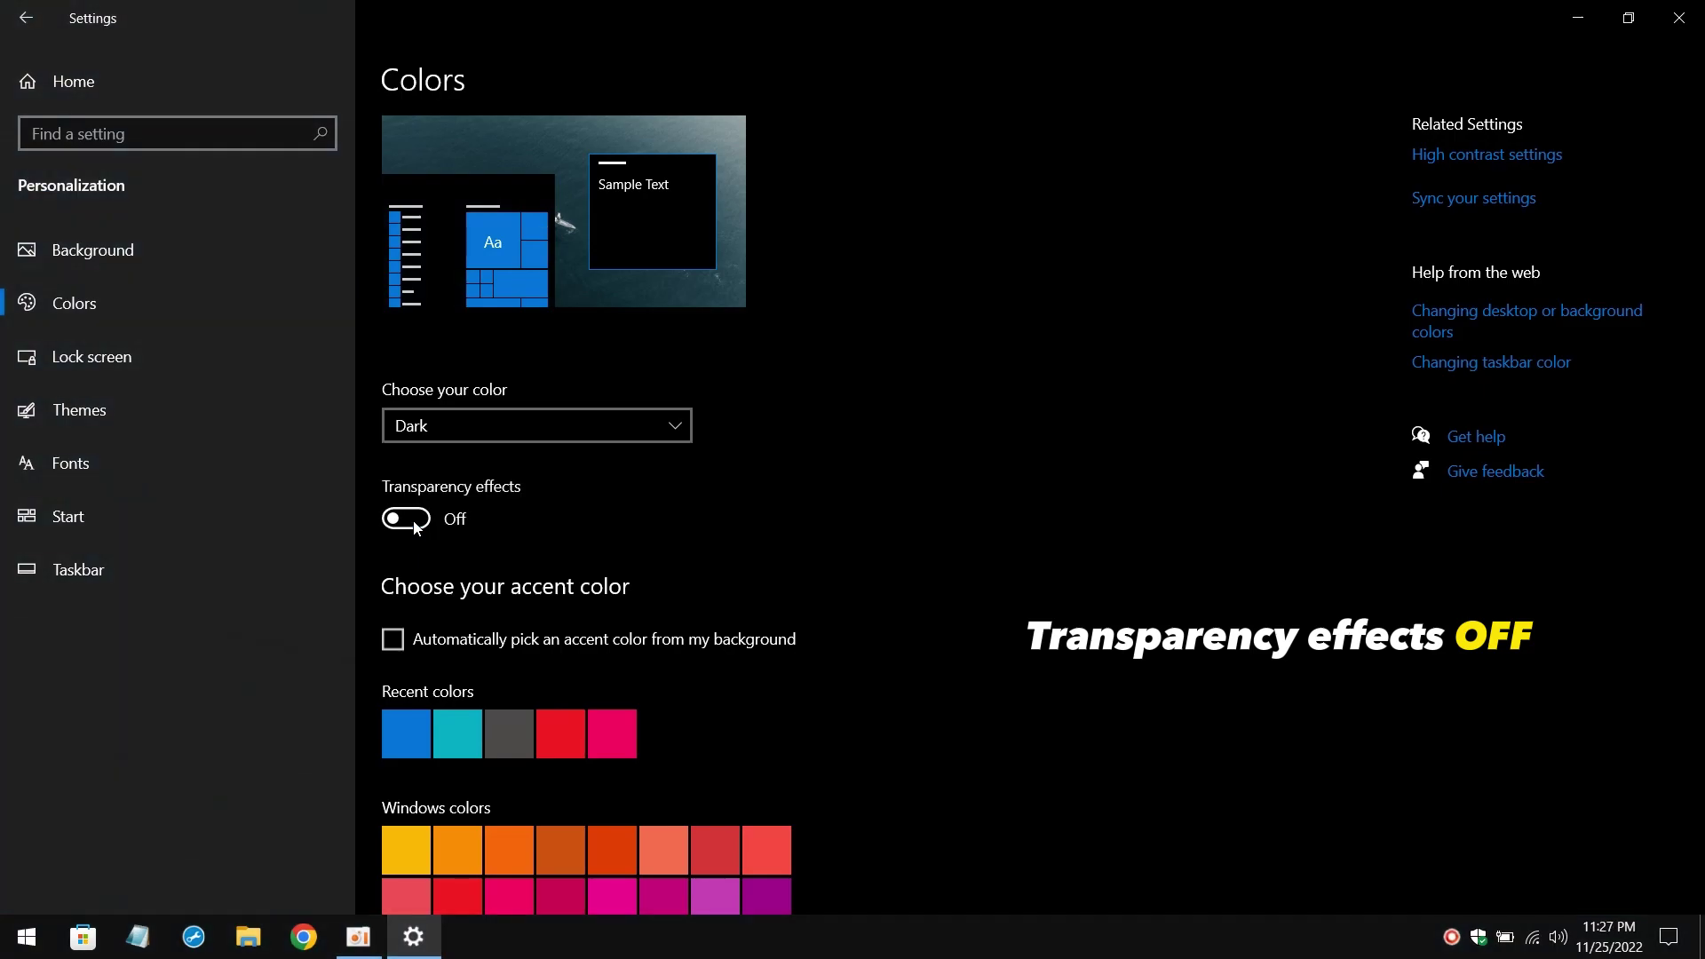
left_click(257, 524)
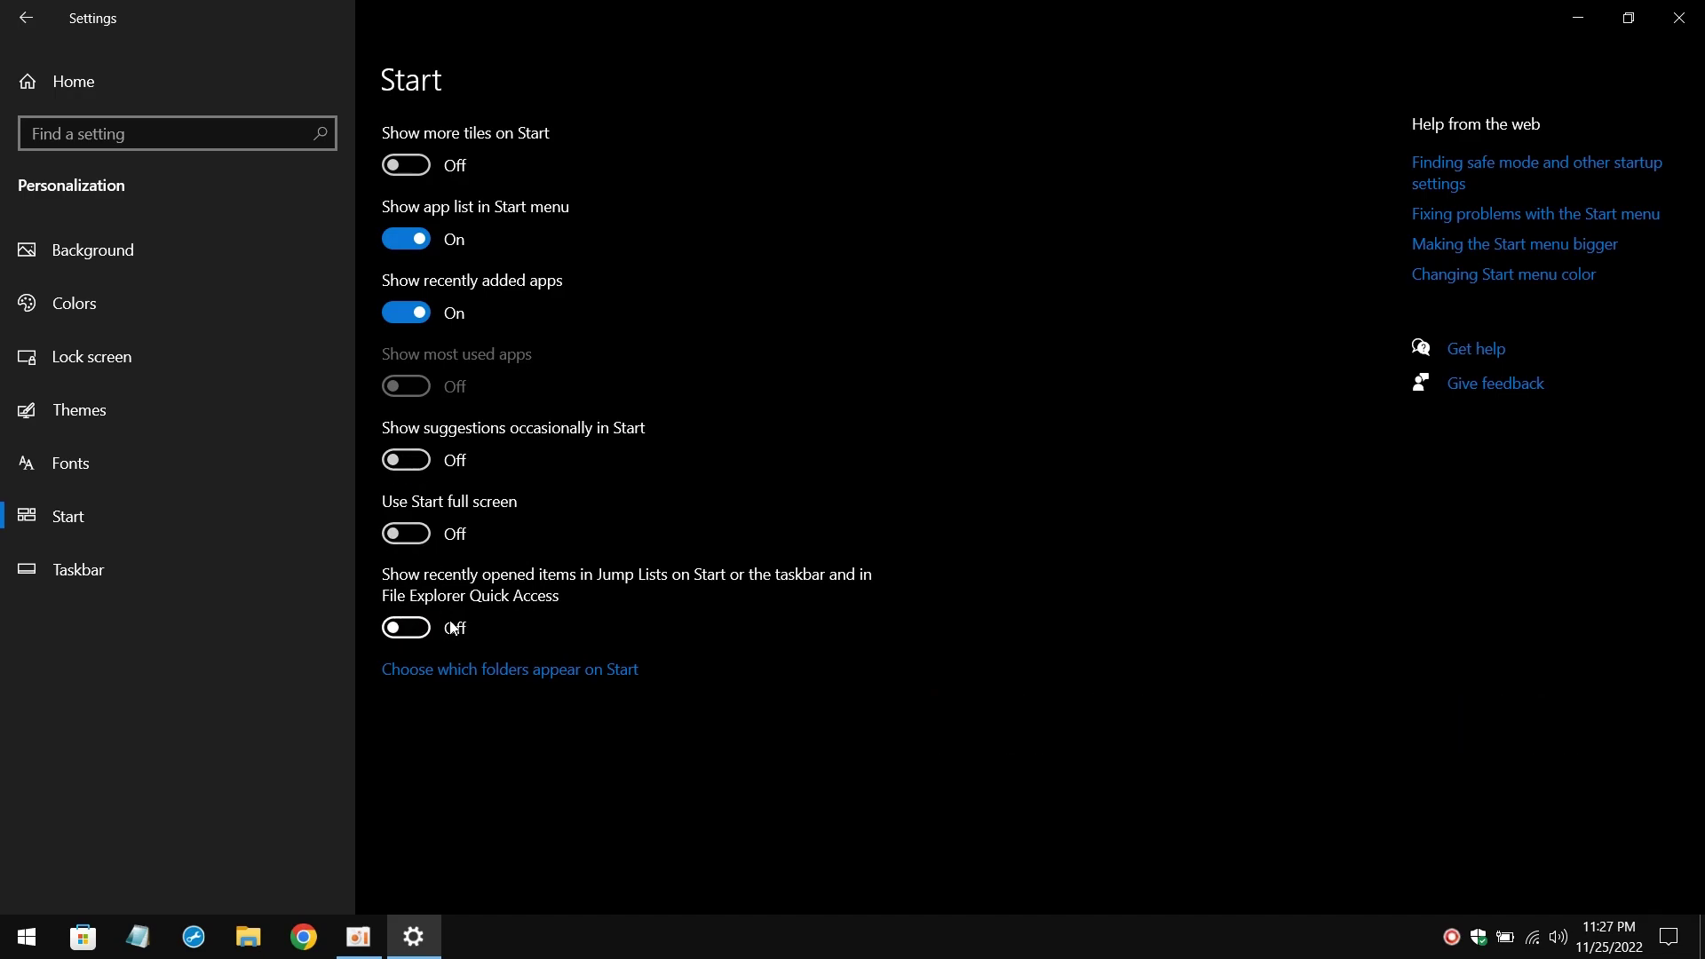
Step: Uninstall Solitaire Collection from Apps & features
left_click(26, 18)
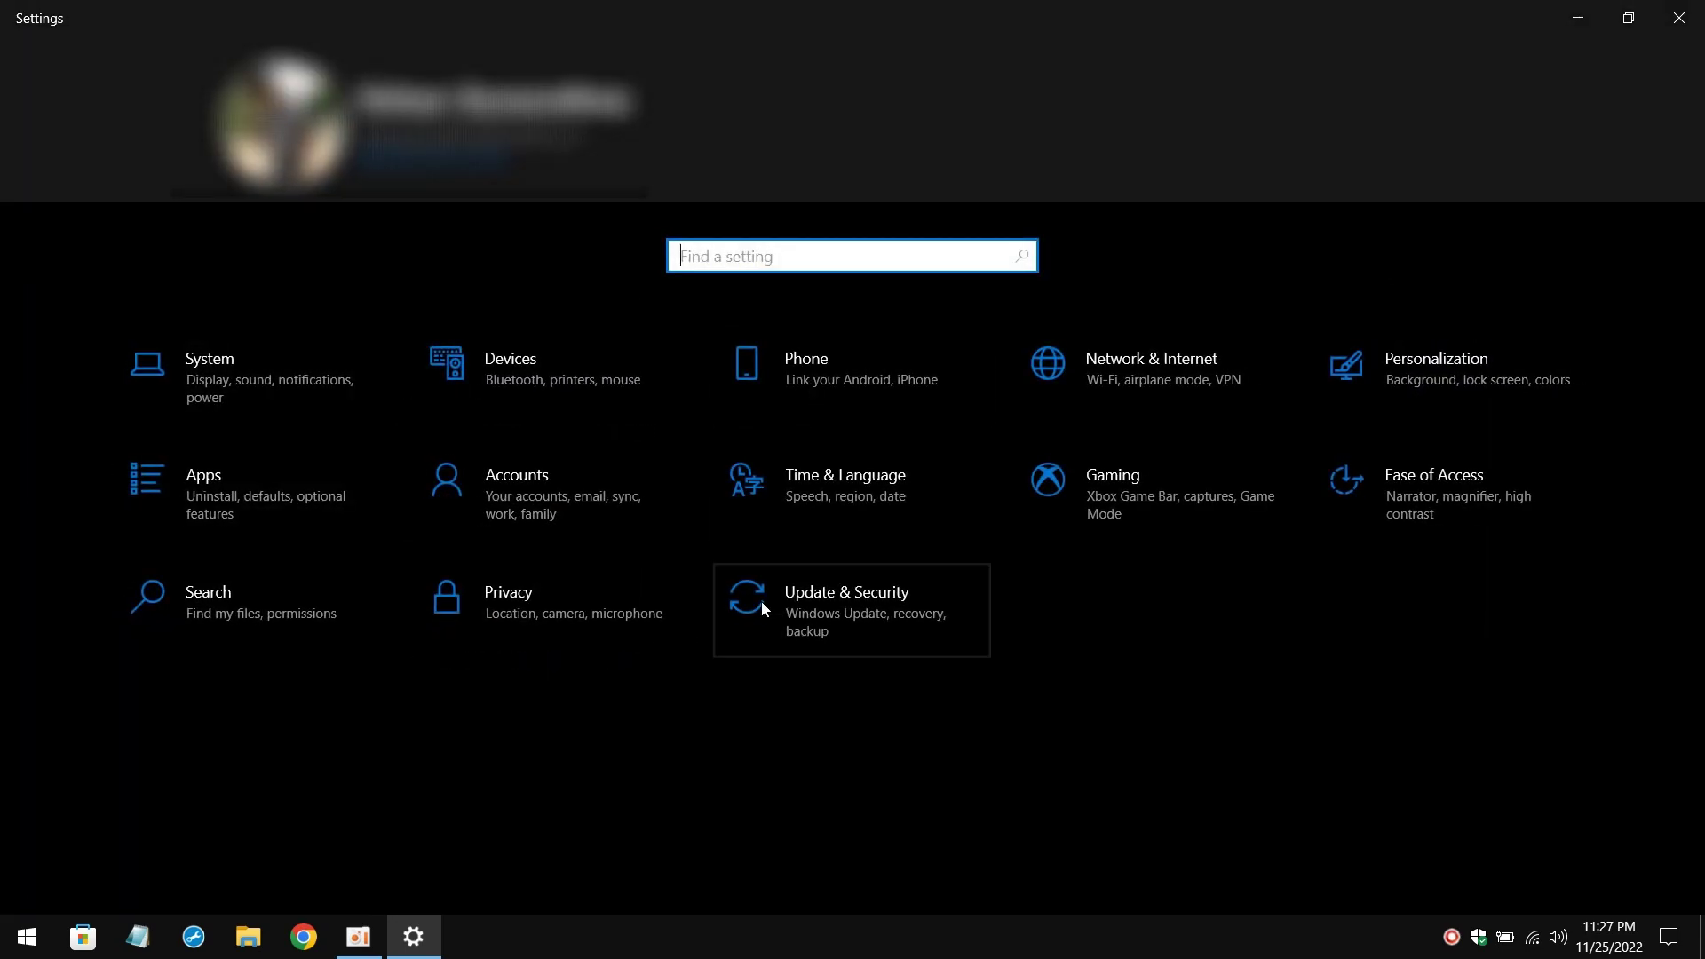
left_click(187, 524)
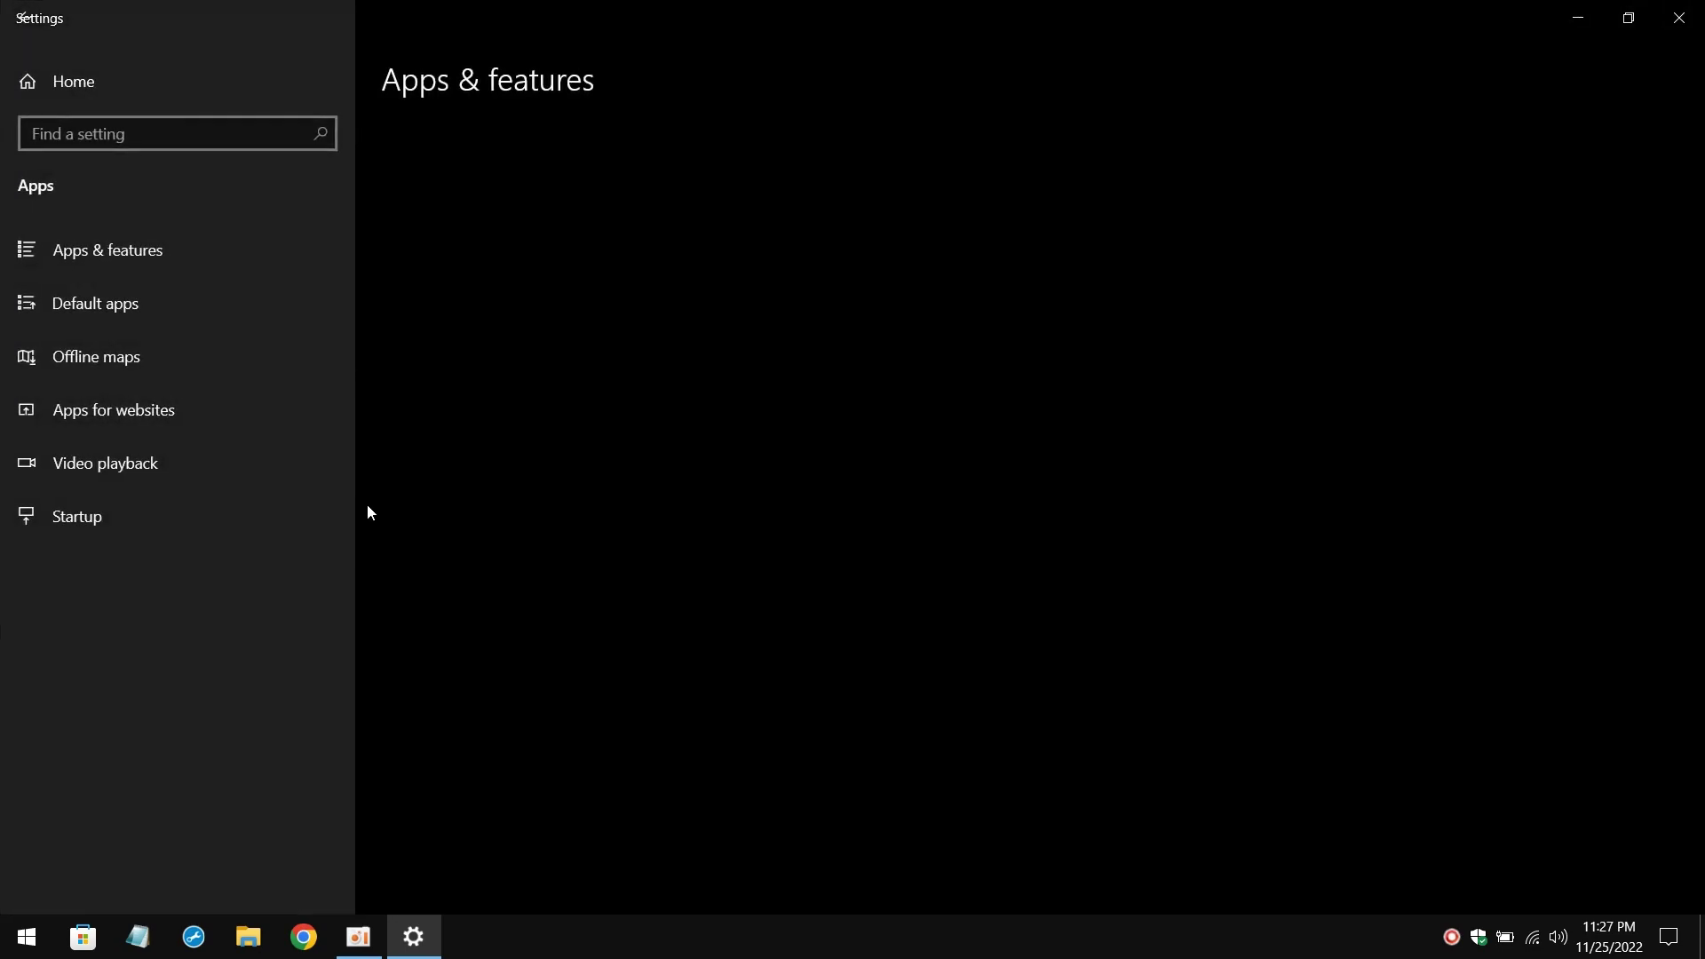
scroll(698, 424, "down", 5)
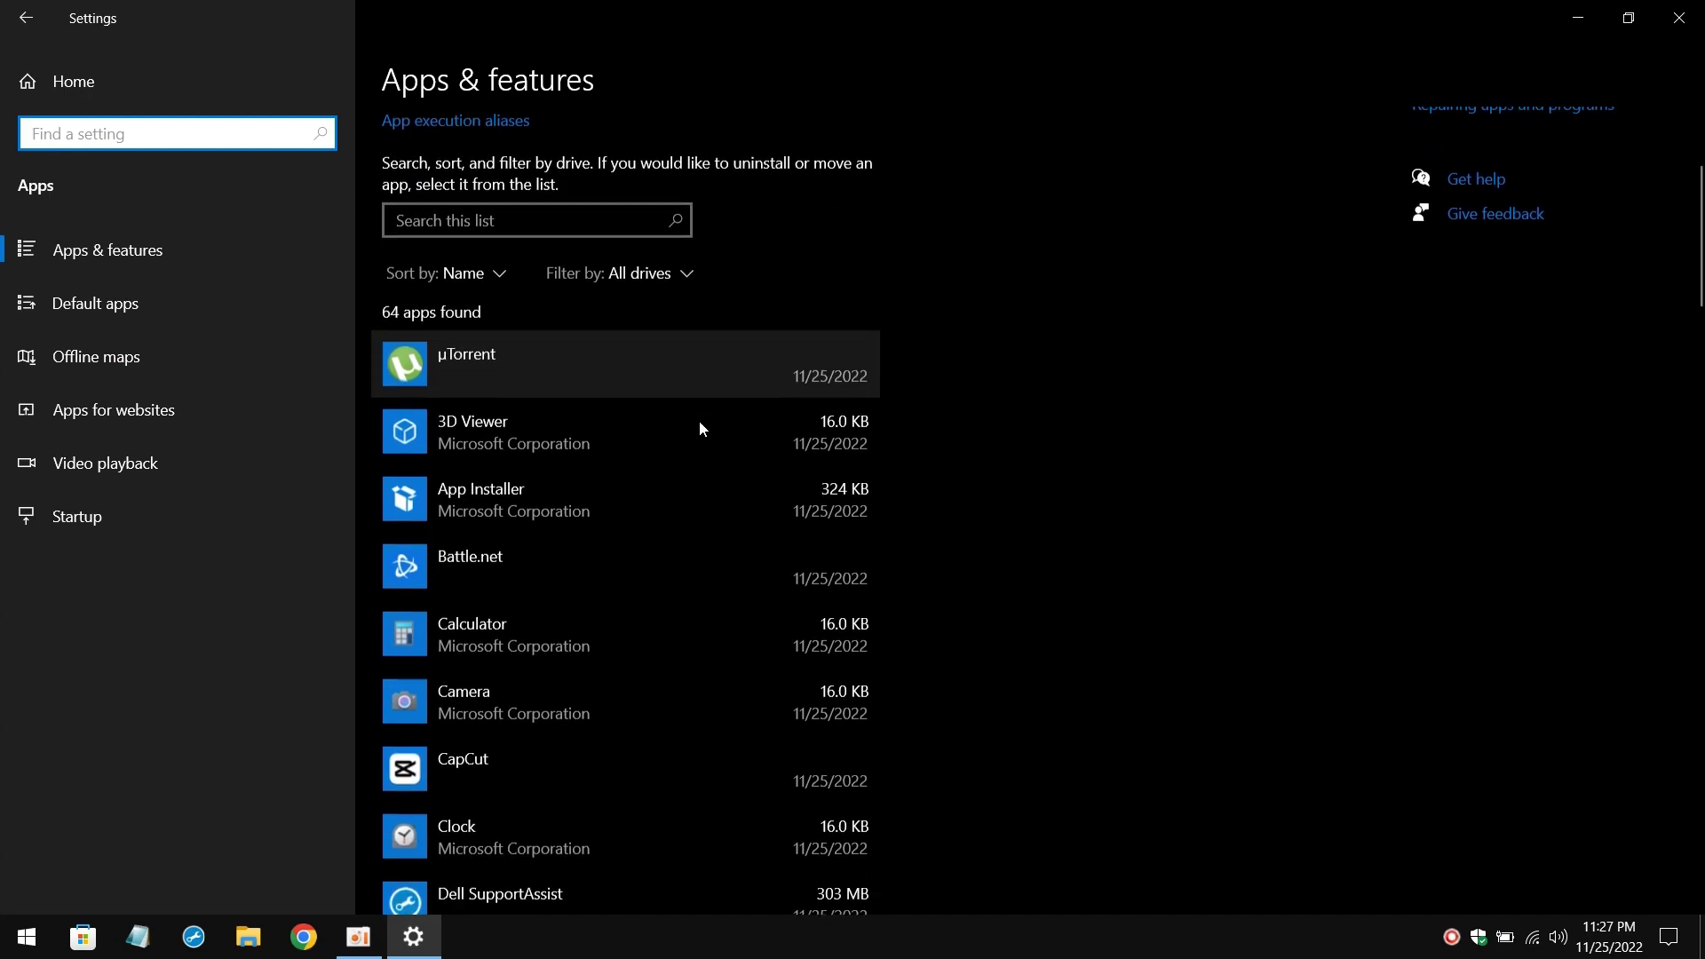
scroll(743, 424, "down", 8)
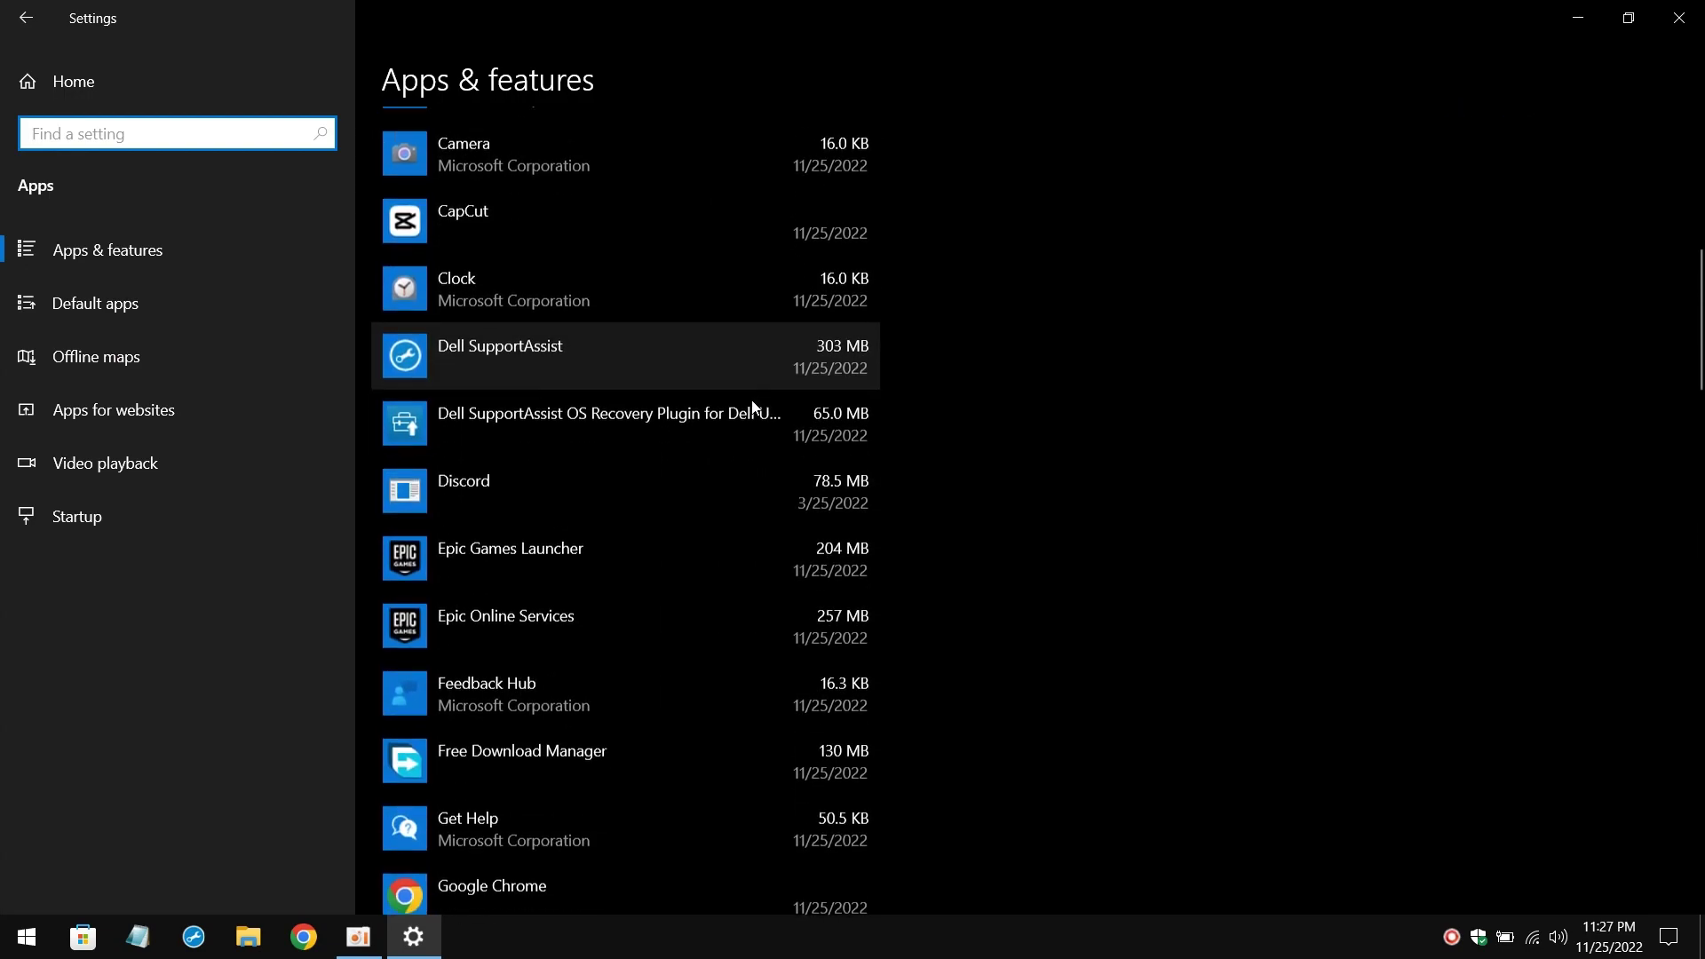
scroll(661, 484, "down", 5)
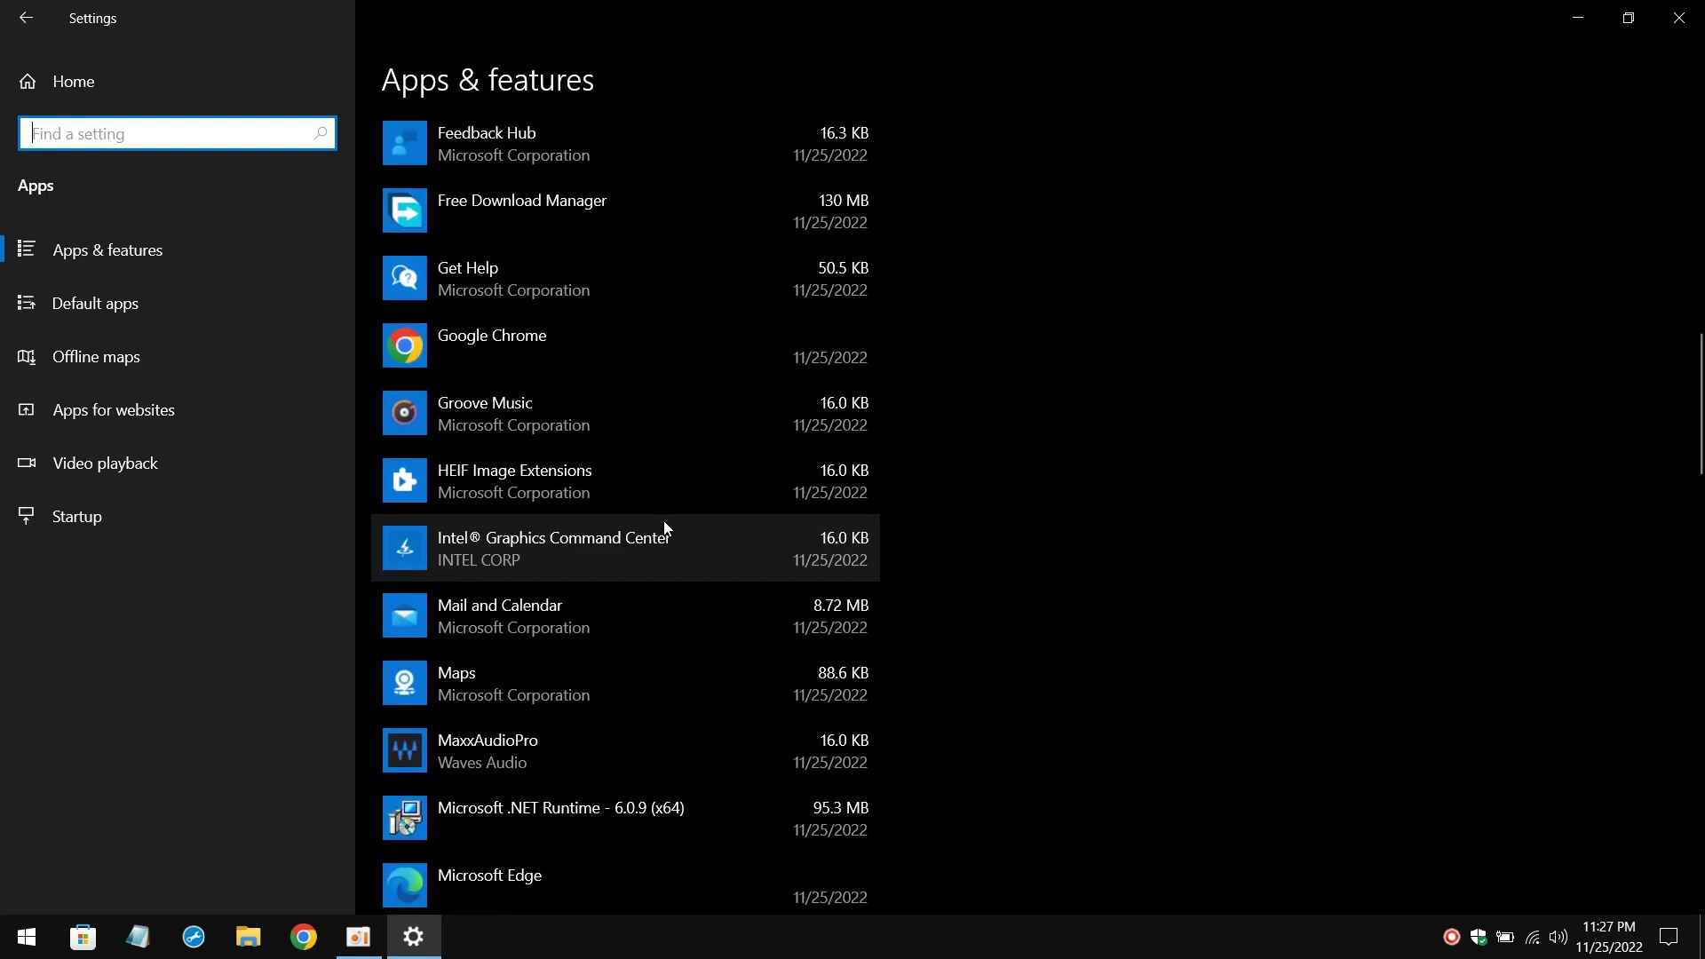
scroll(601, 471, "down", 15)
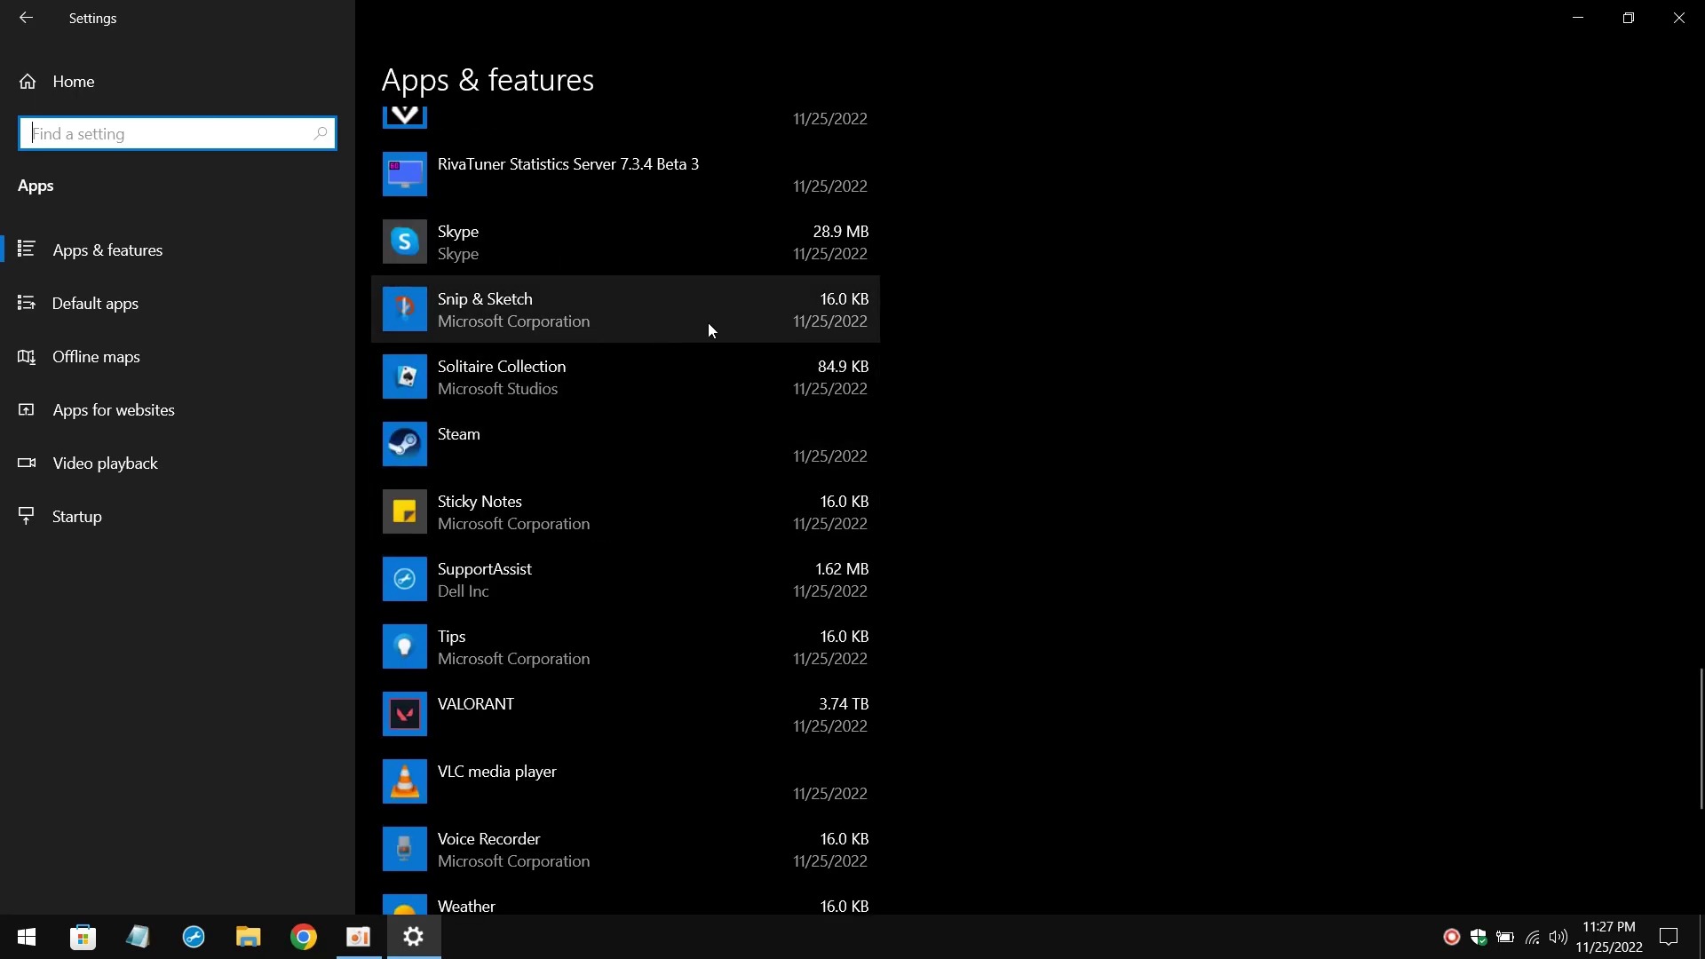
left_click(788, 382)
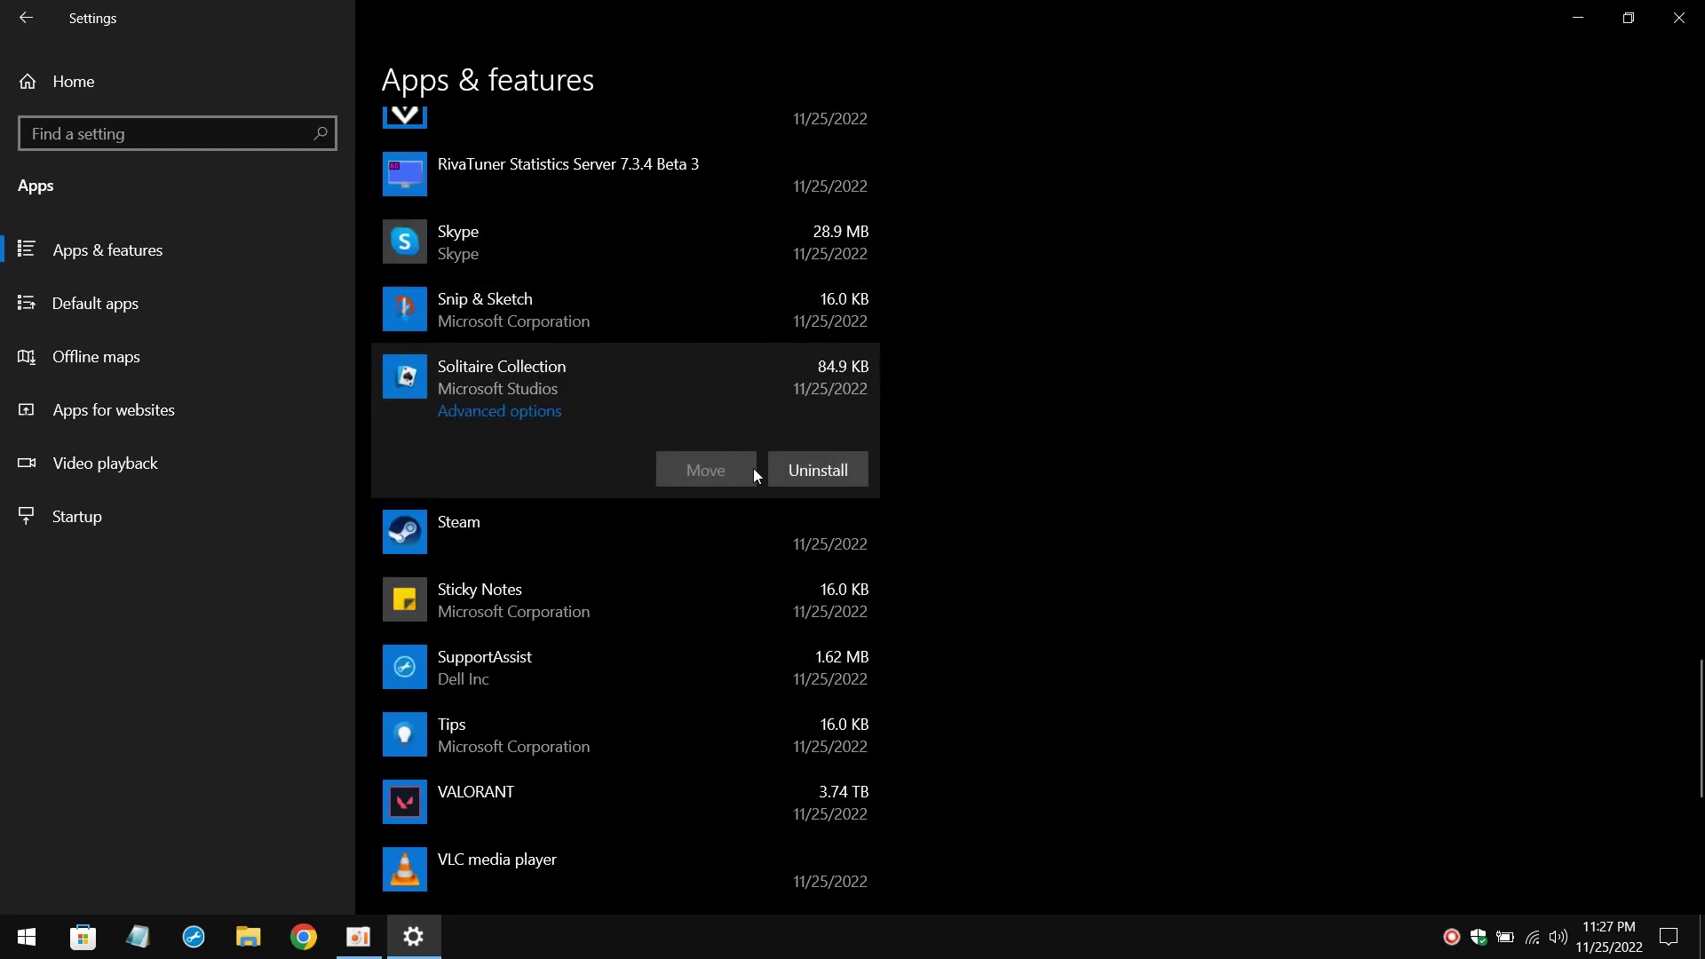
left_click(830, 474)
left_click(918, 417)
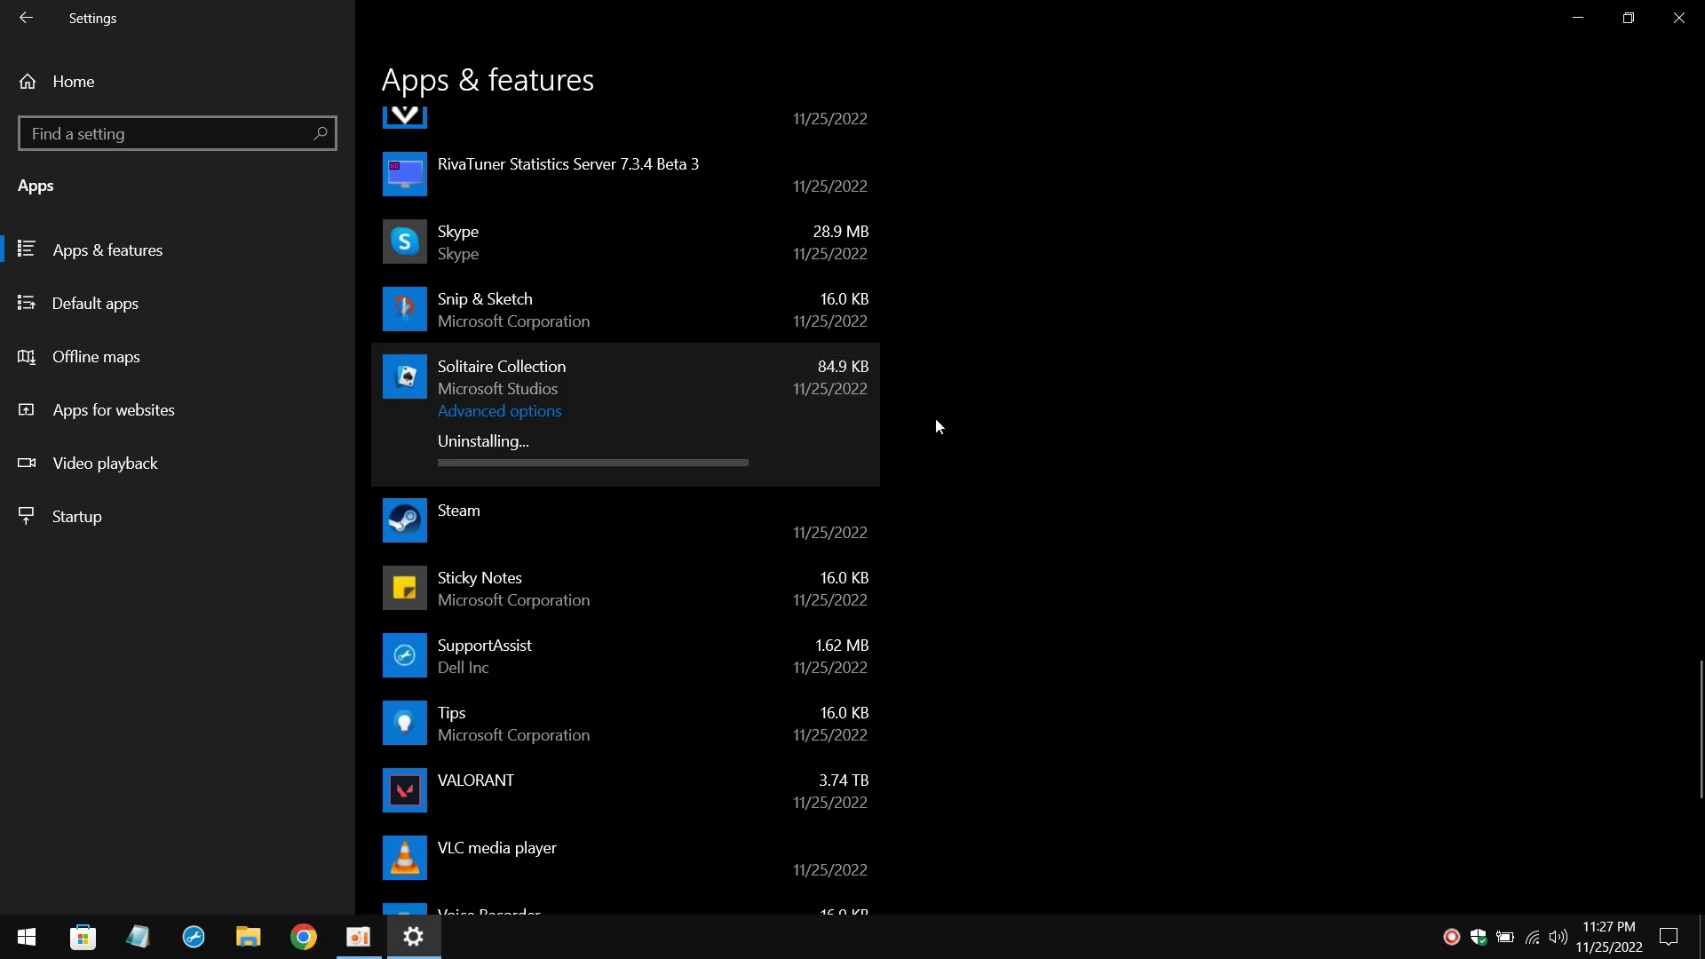
Step: Uninstall Skype from Apps & features
scroll(850, 435, "up", 2)
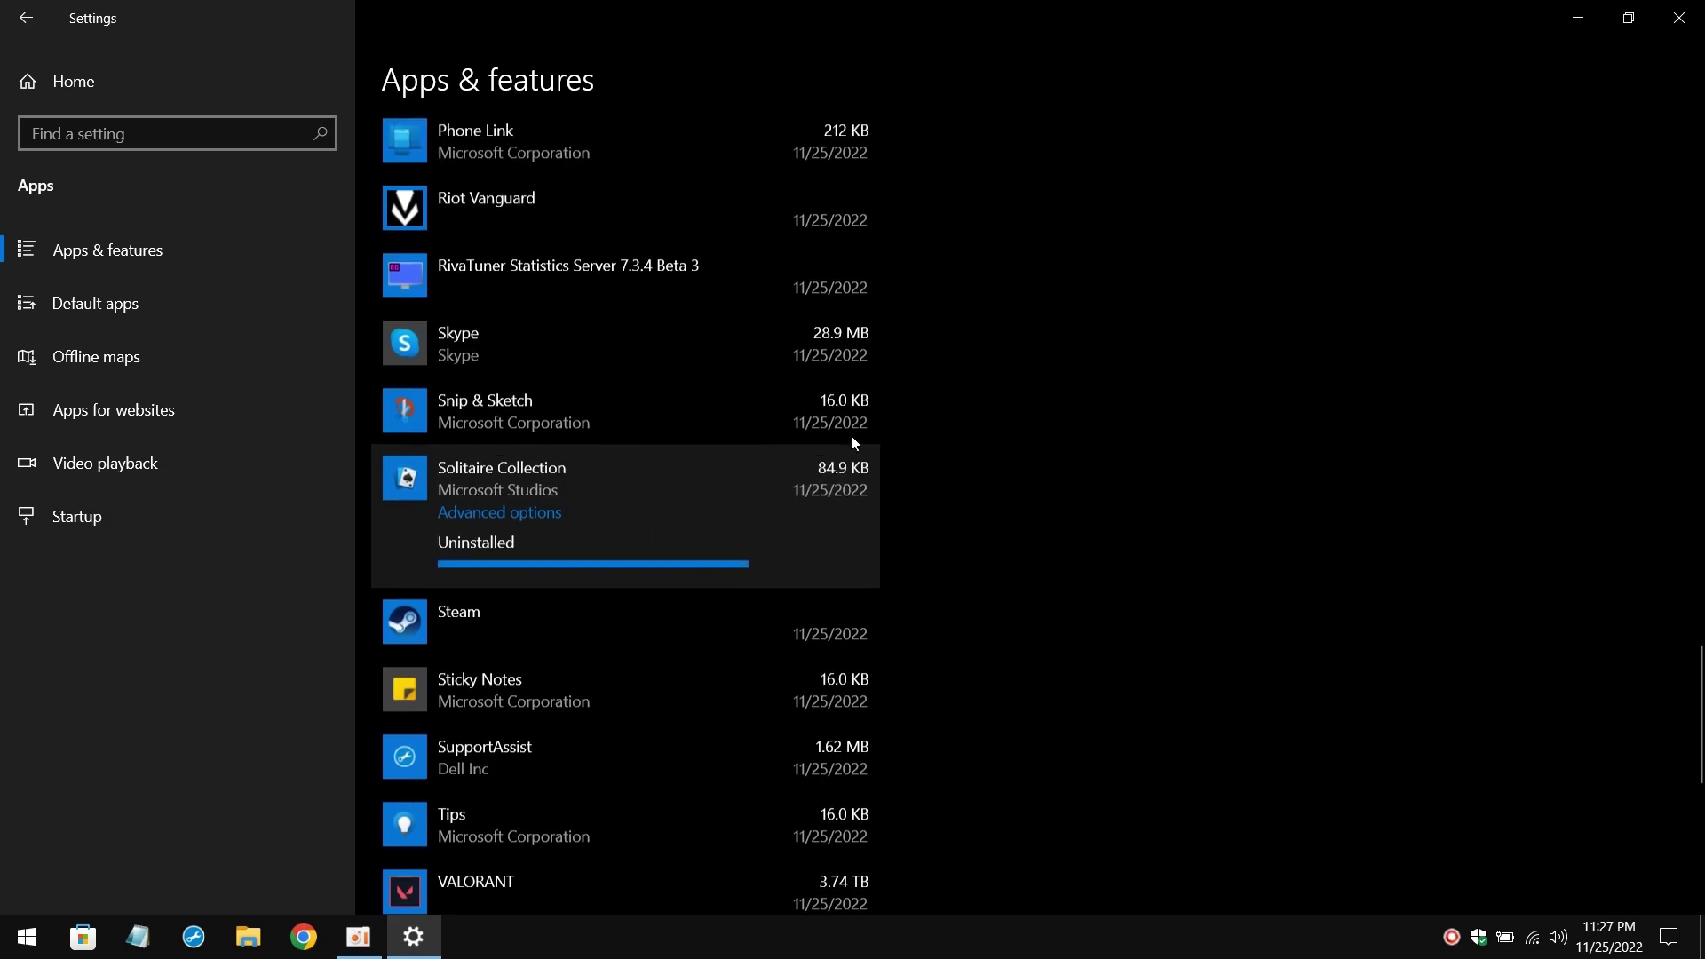
left_click(736, 520)
left_click(815, 608)
left_click(913, 556)
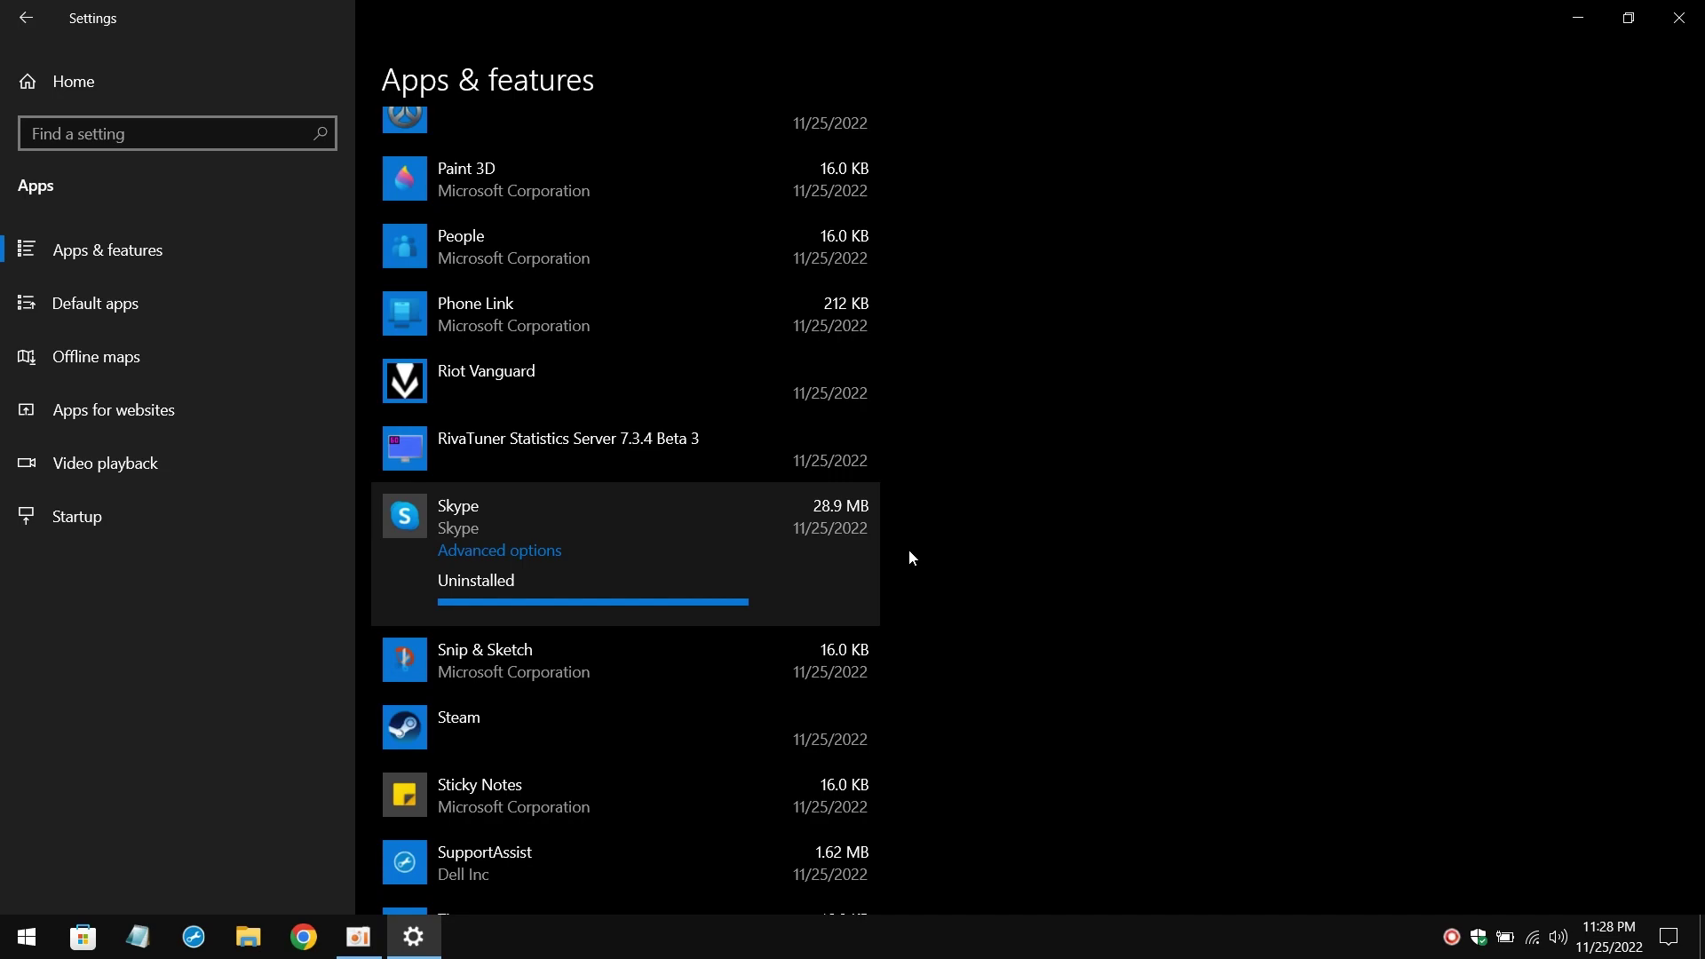
Step: Switch off the Maps website associations under Apps for websites
left_click(182, 362)
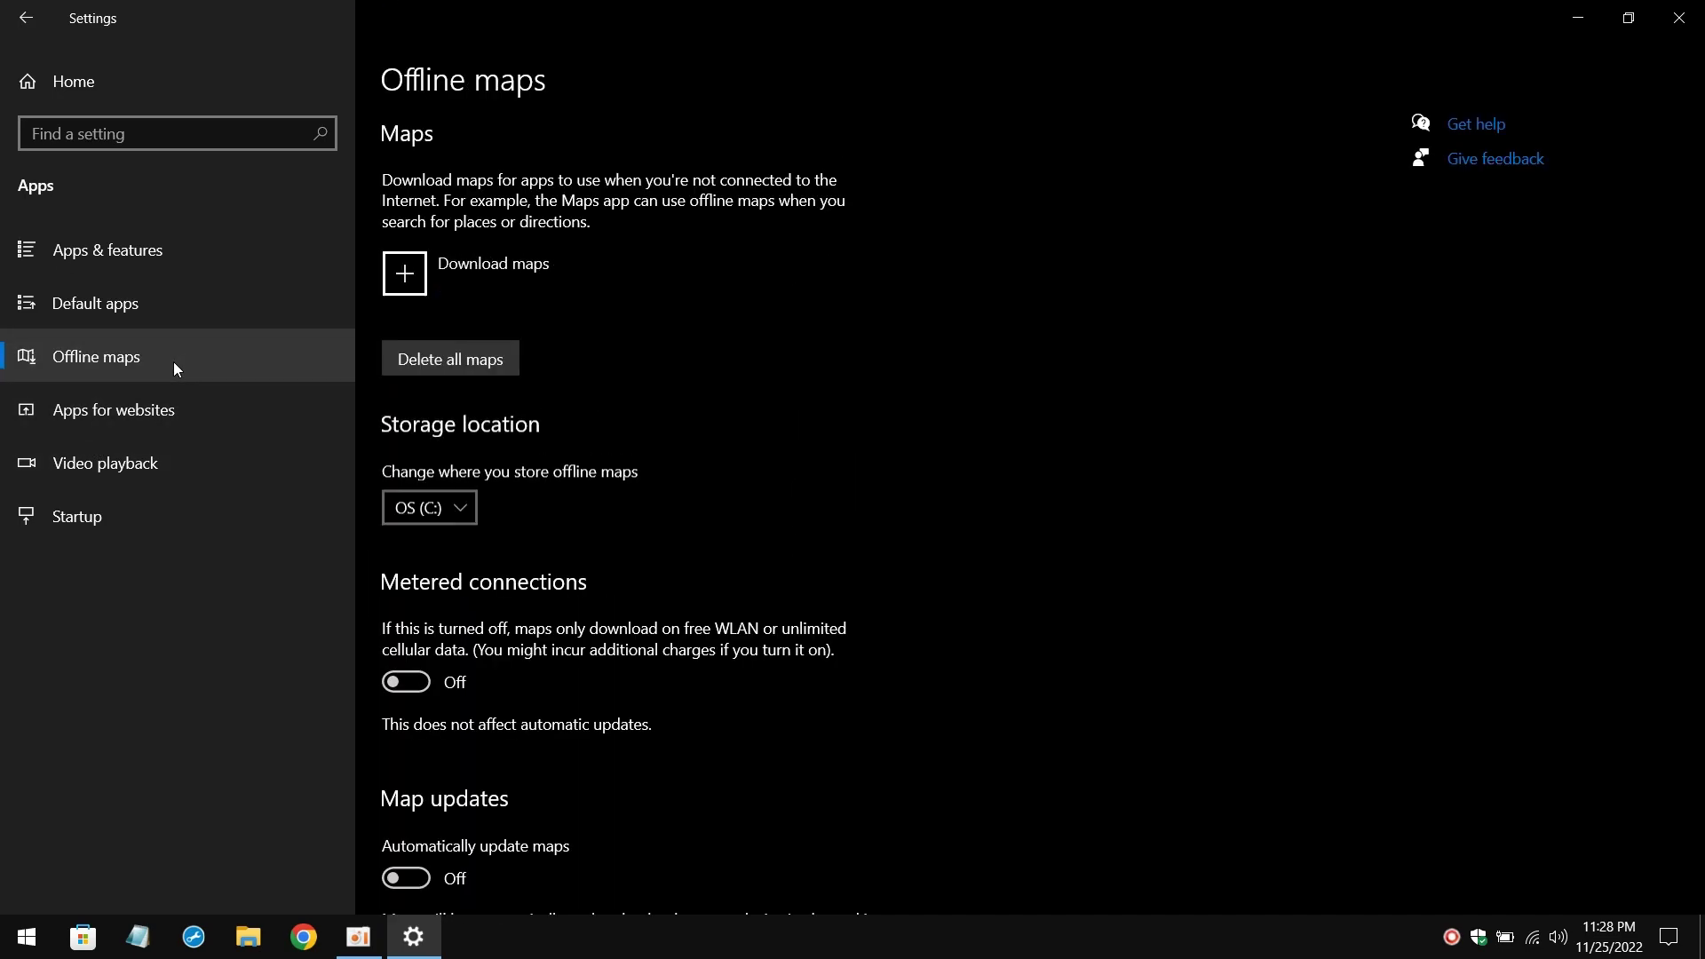
scroll(600, 386, "down", 2)
scroll(604, 392, "down", 1)
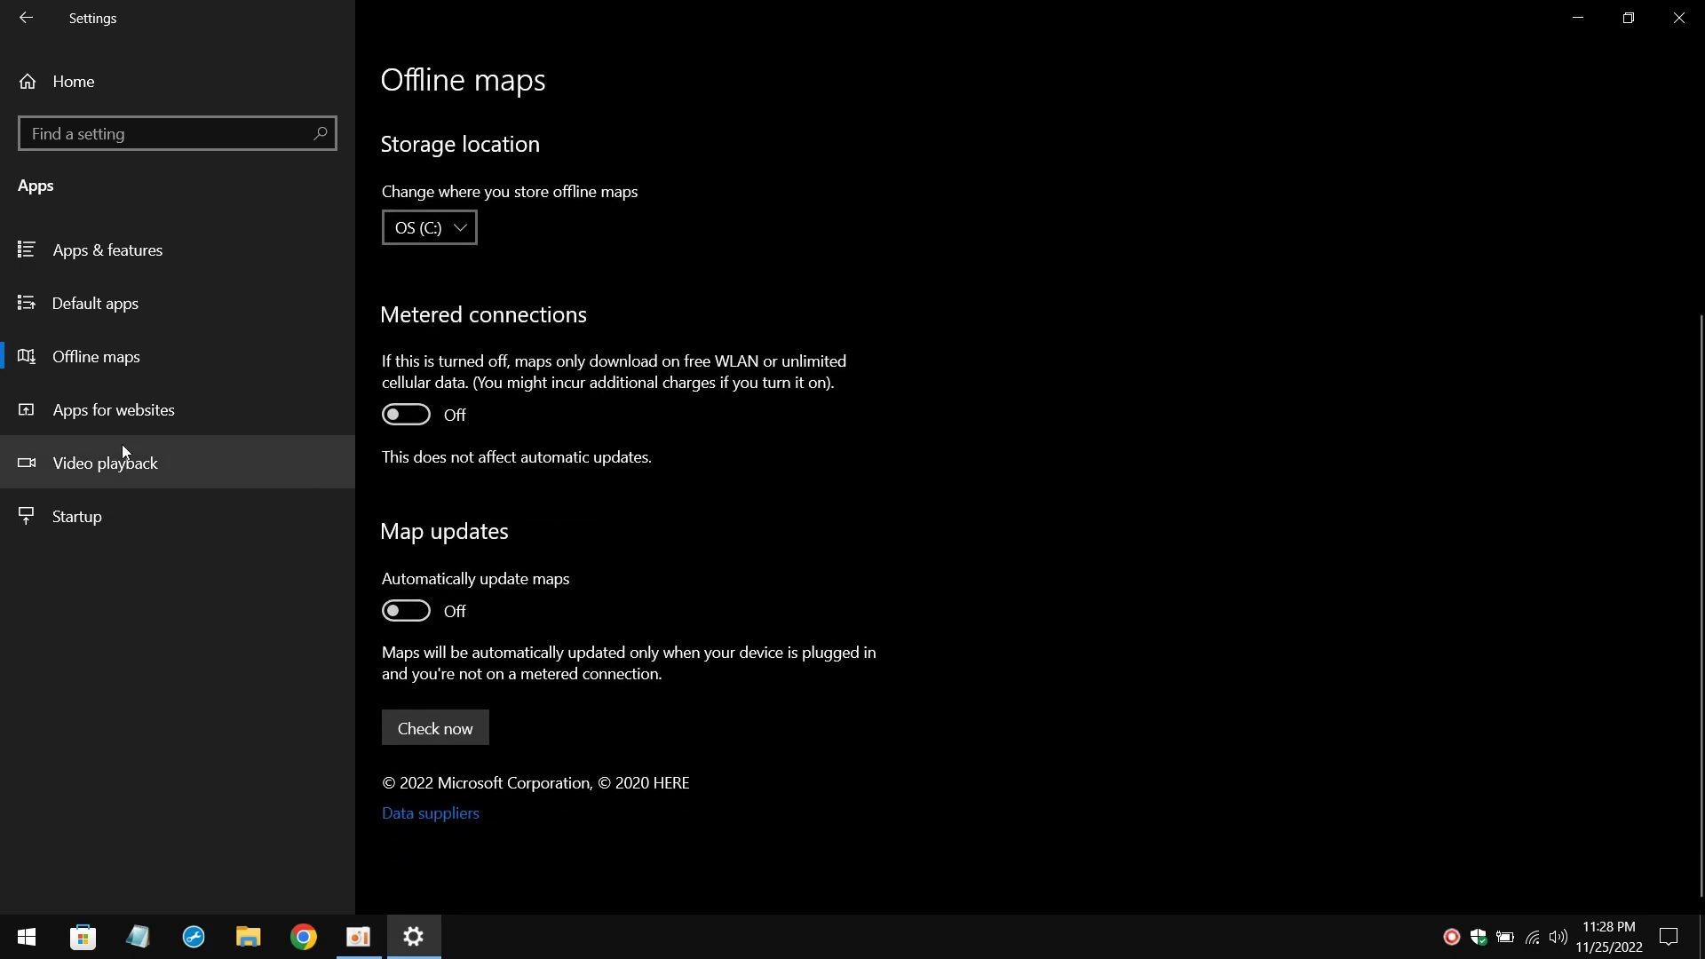
left_click(140, 421)
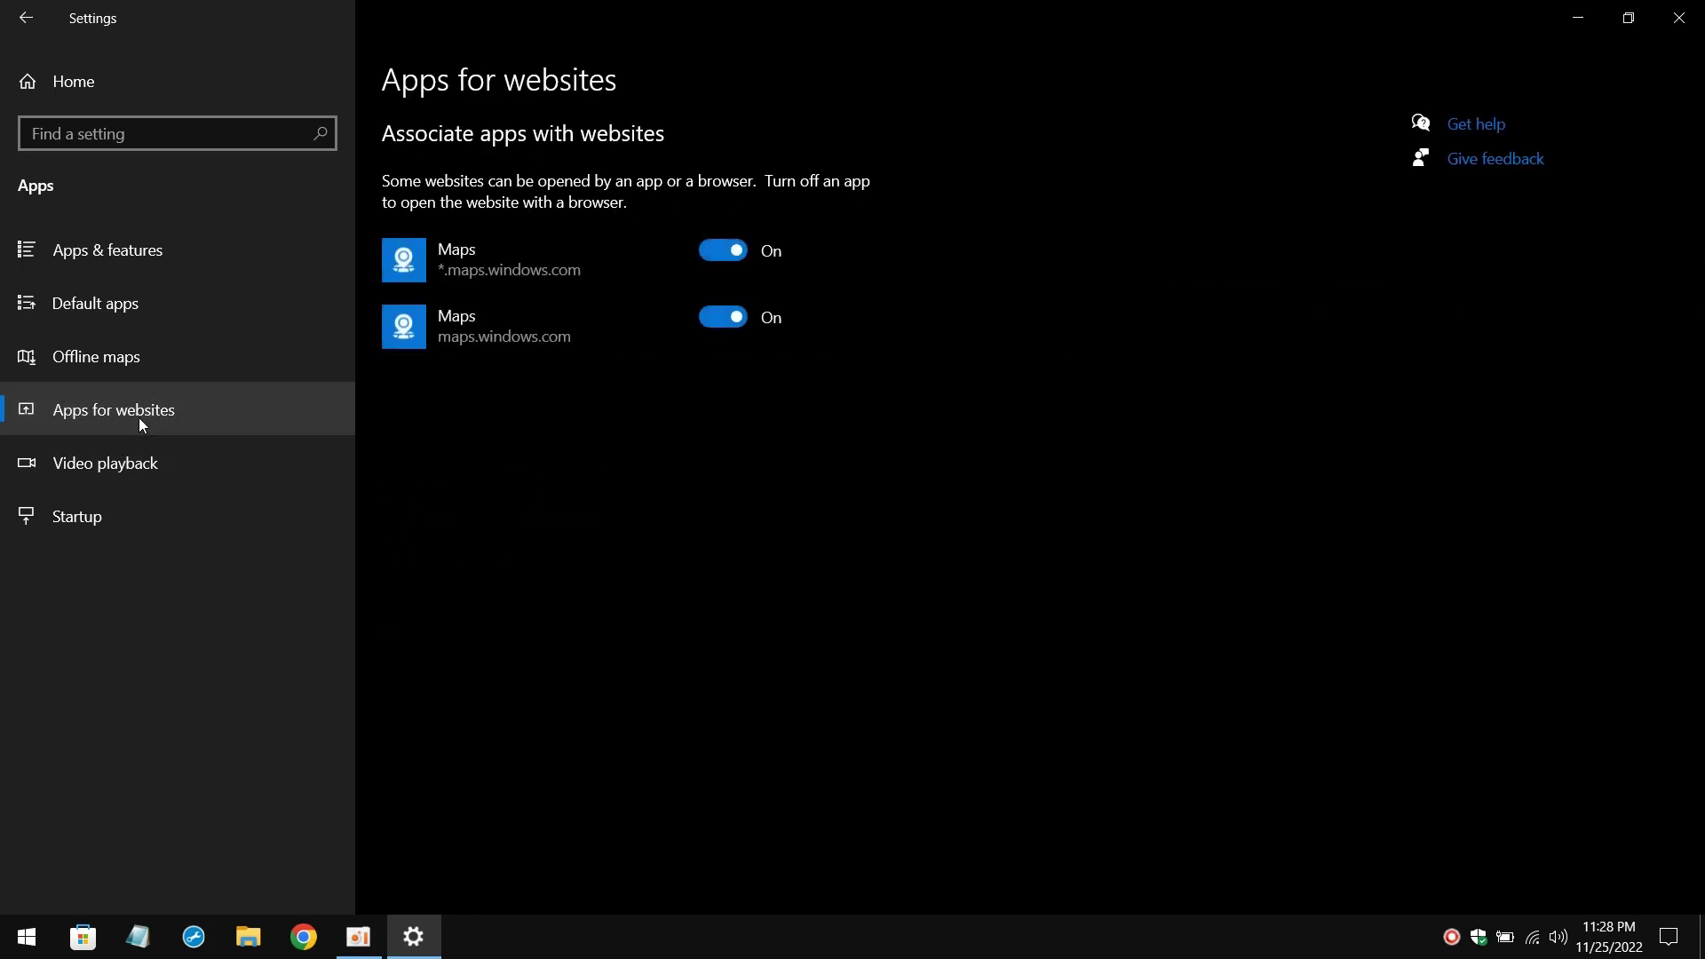
left_click(736, 251)
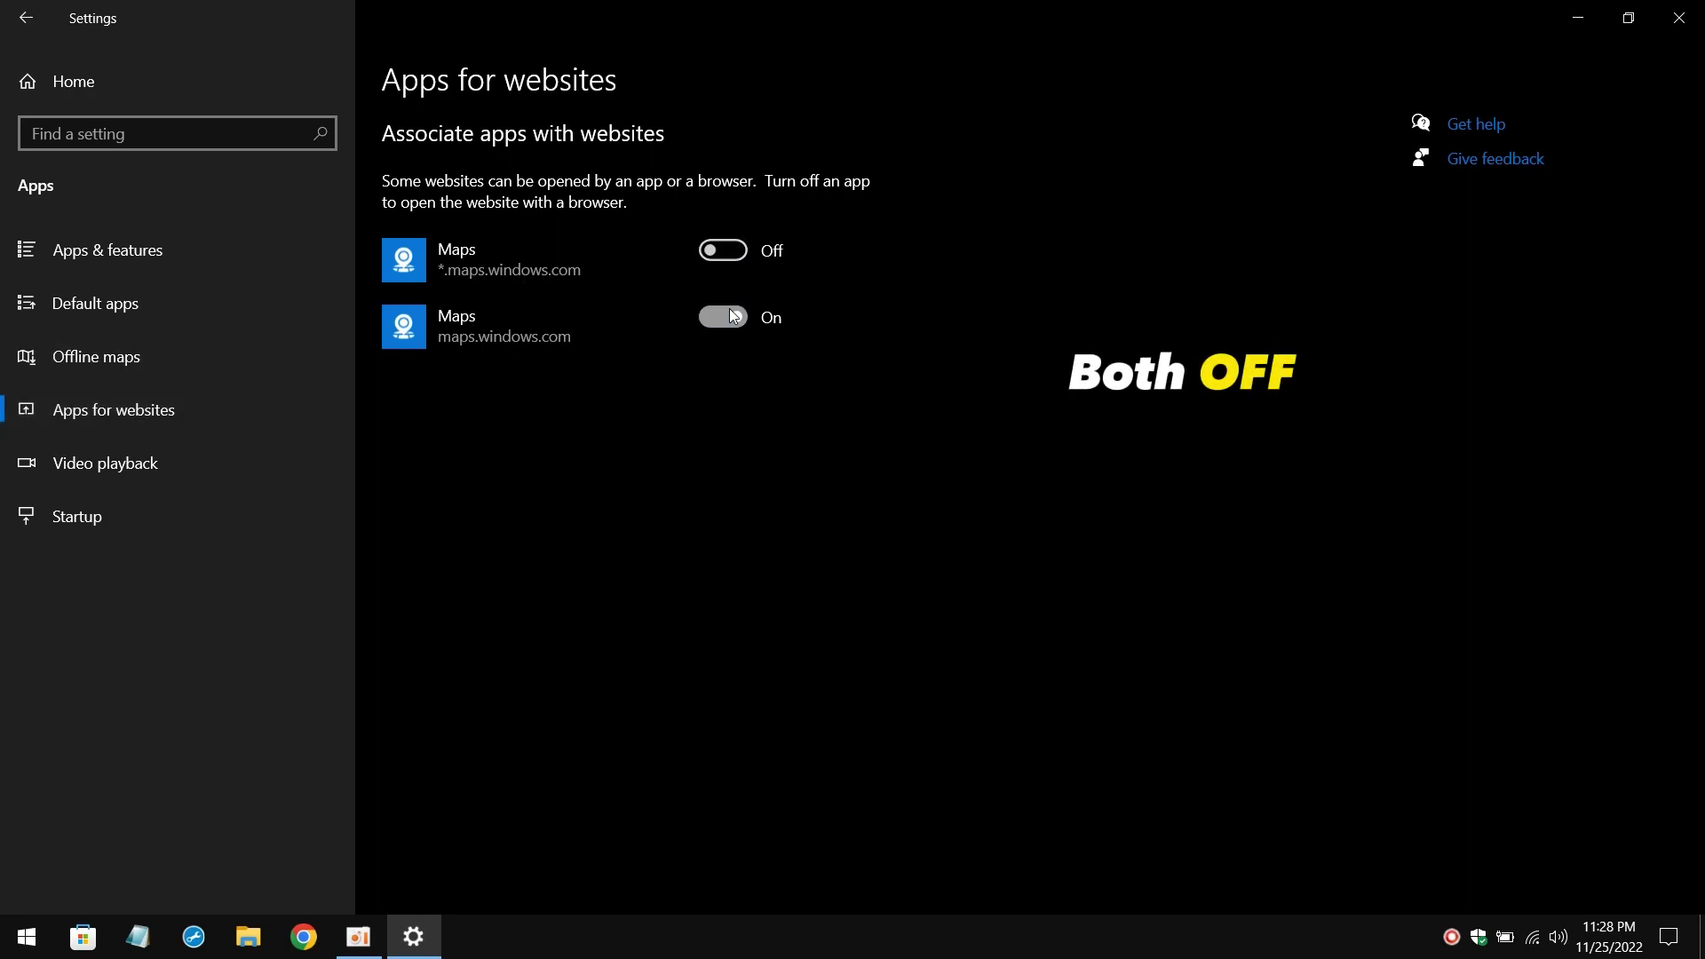
Step: Check the Startup apps page, then open Task Manager on its Startup tab
left_click(53, 524)
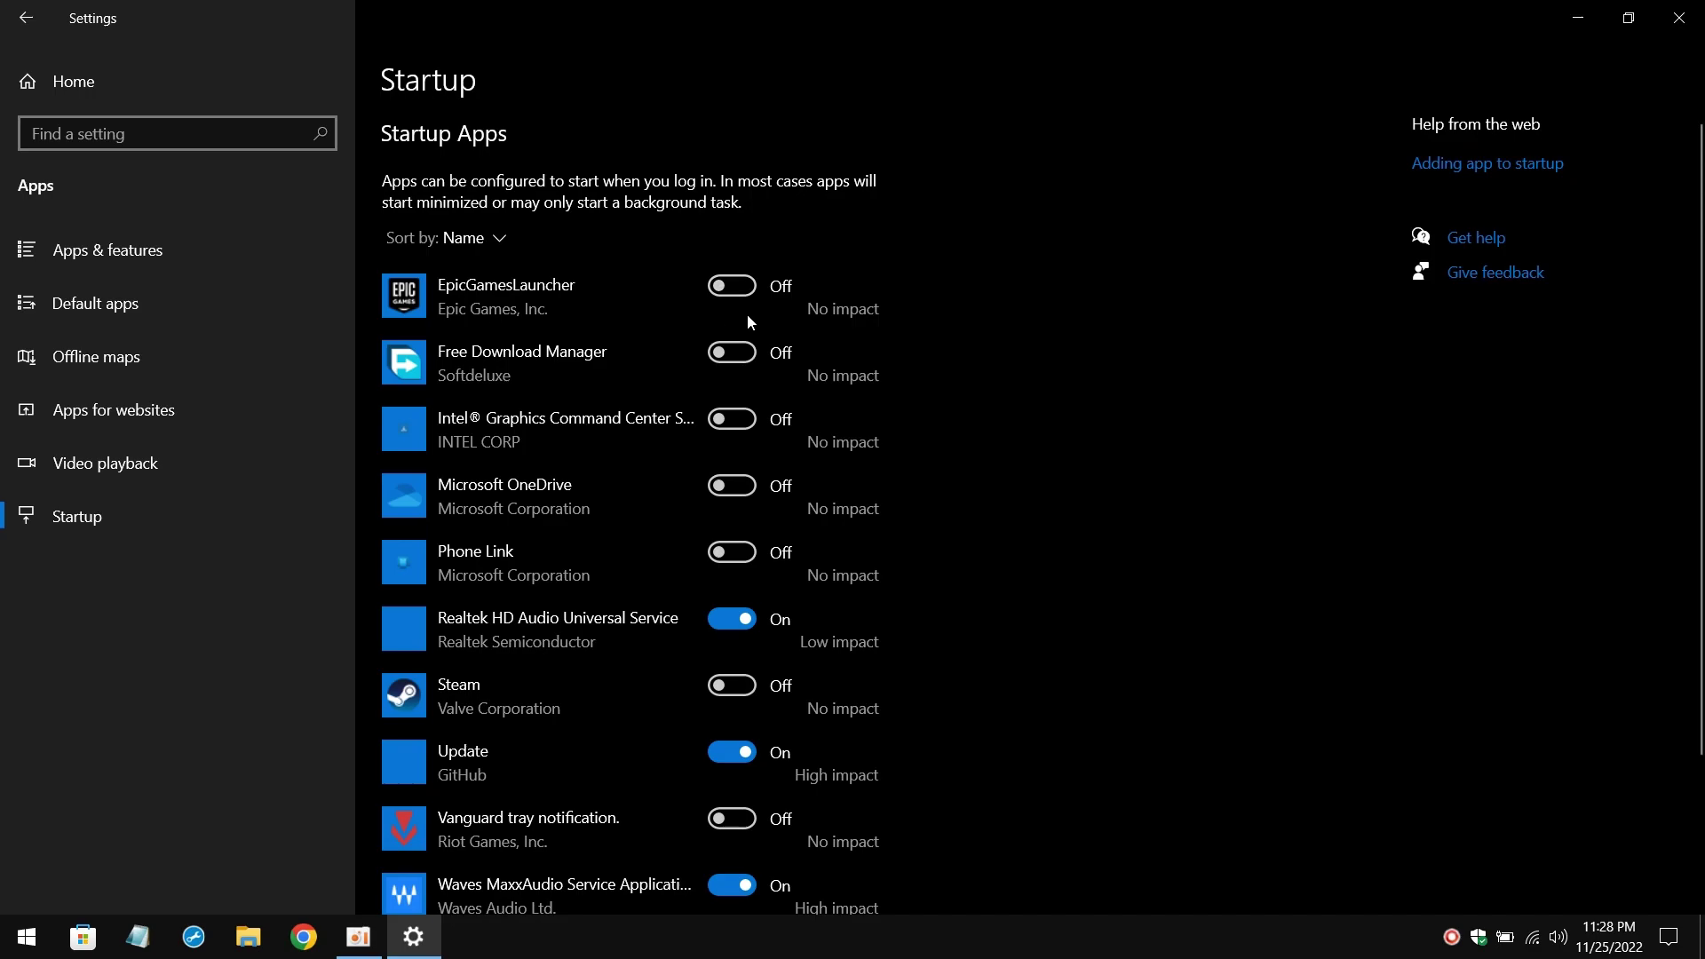
scroll(492, 245, "down", 3)
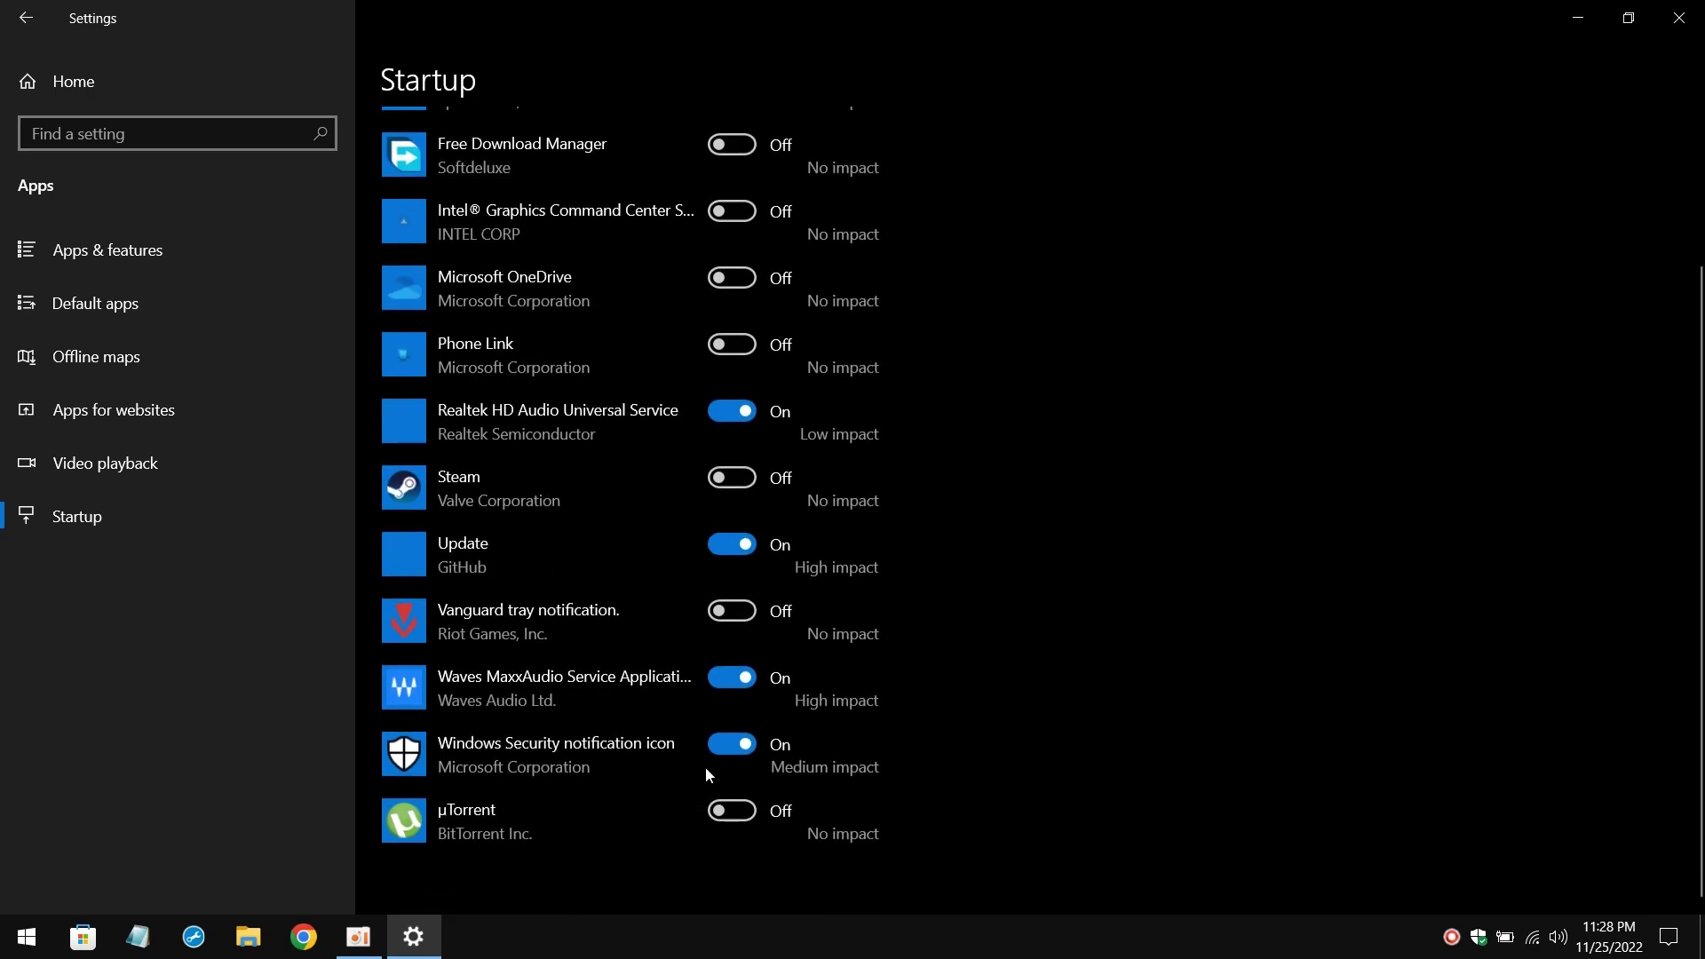
right_click(1215, 939)
left_click(1269, 842)
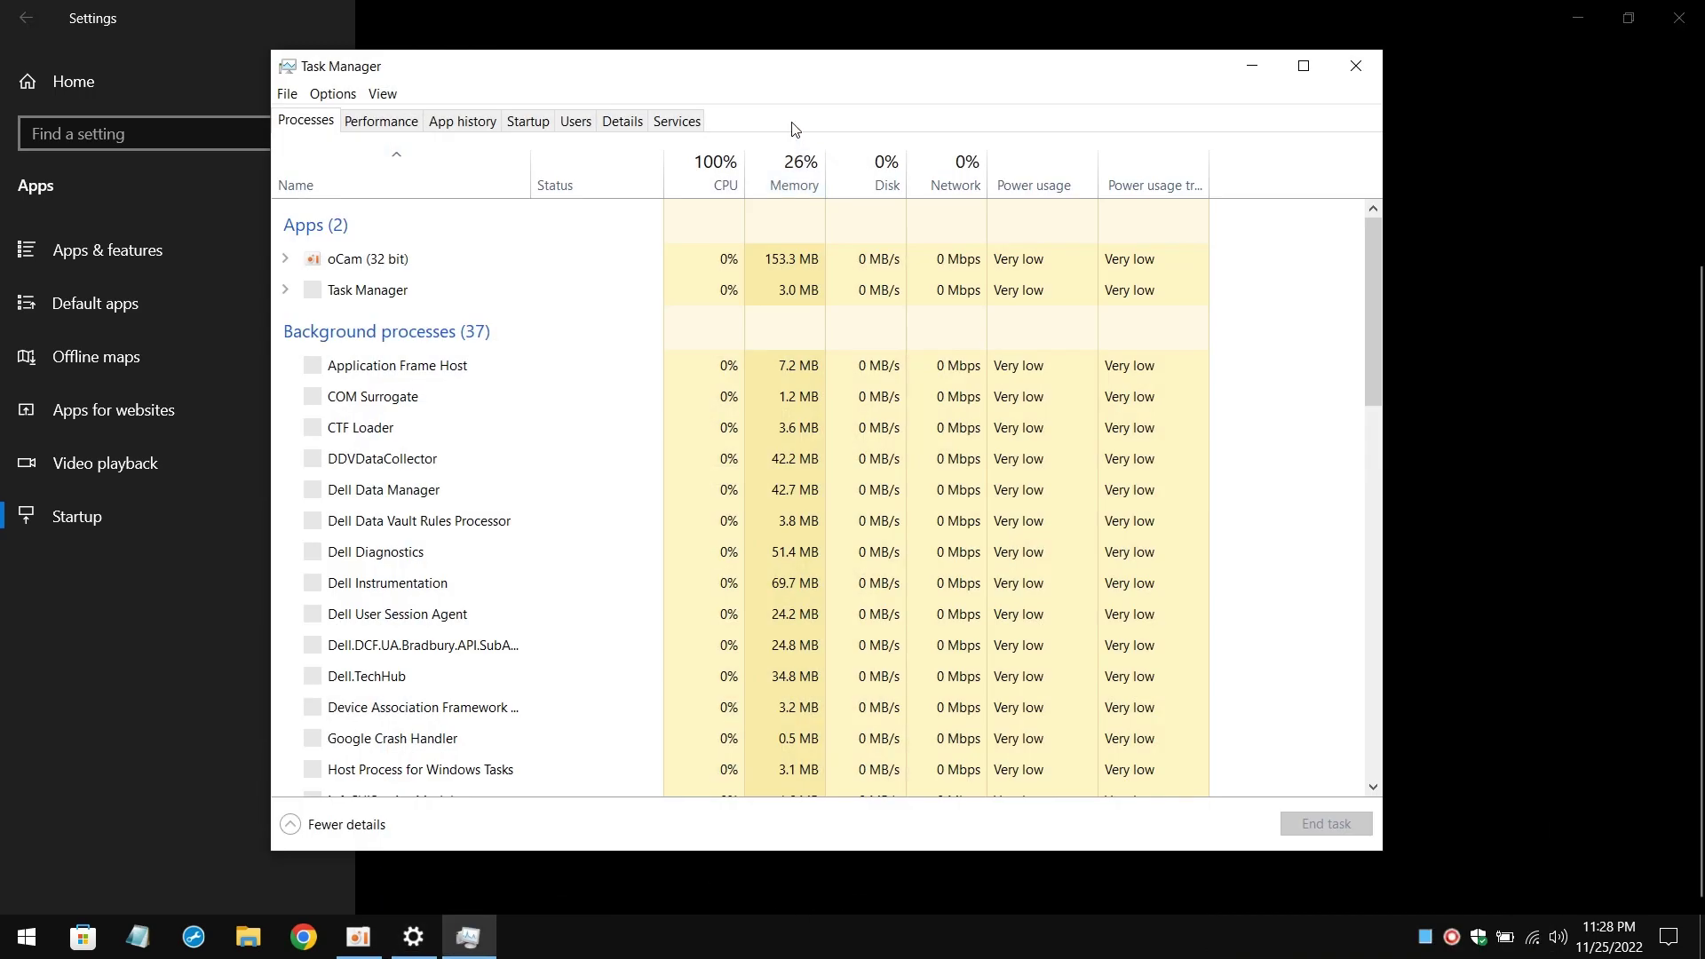
left_click(545, 124)
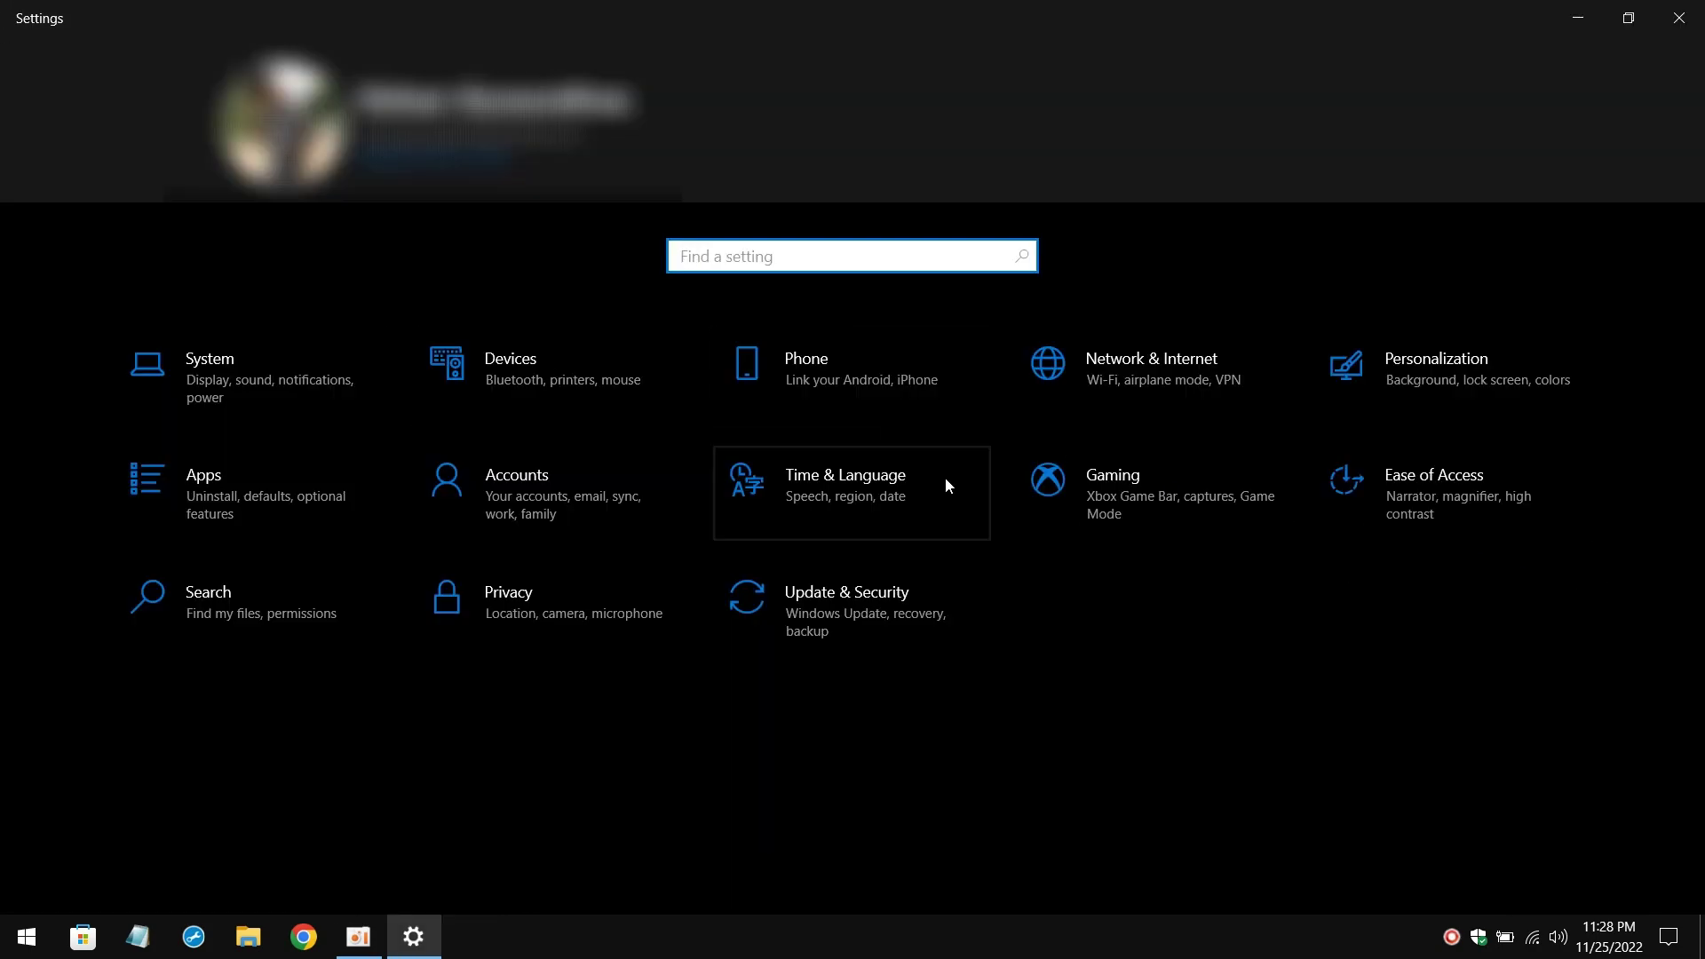
Step: Confirm Xbox Game Bar is off and Game Mode is on in Gaming settings
left_click(1091, 494)
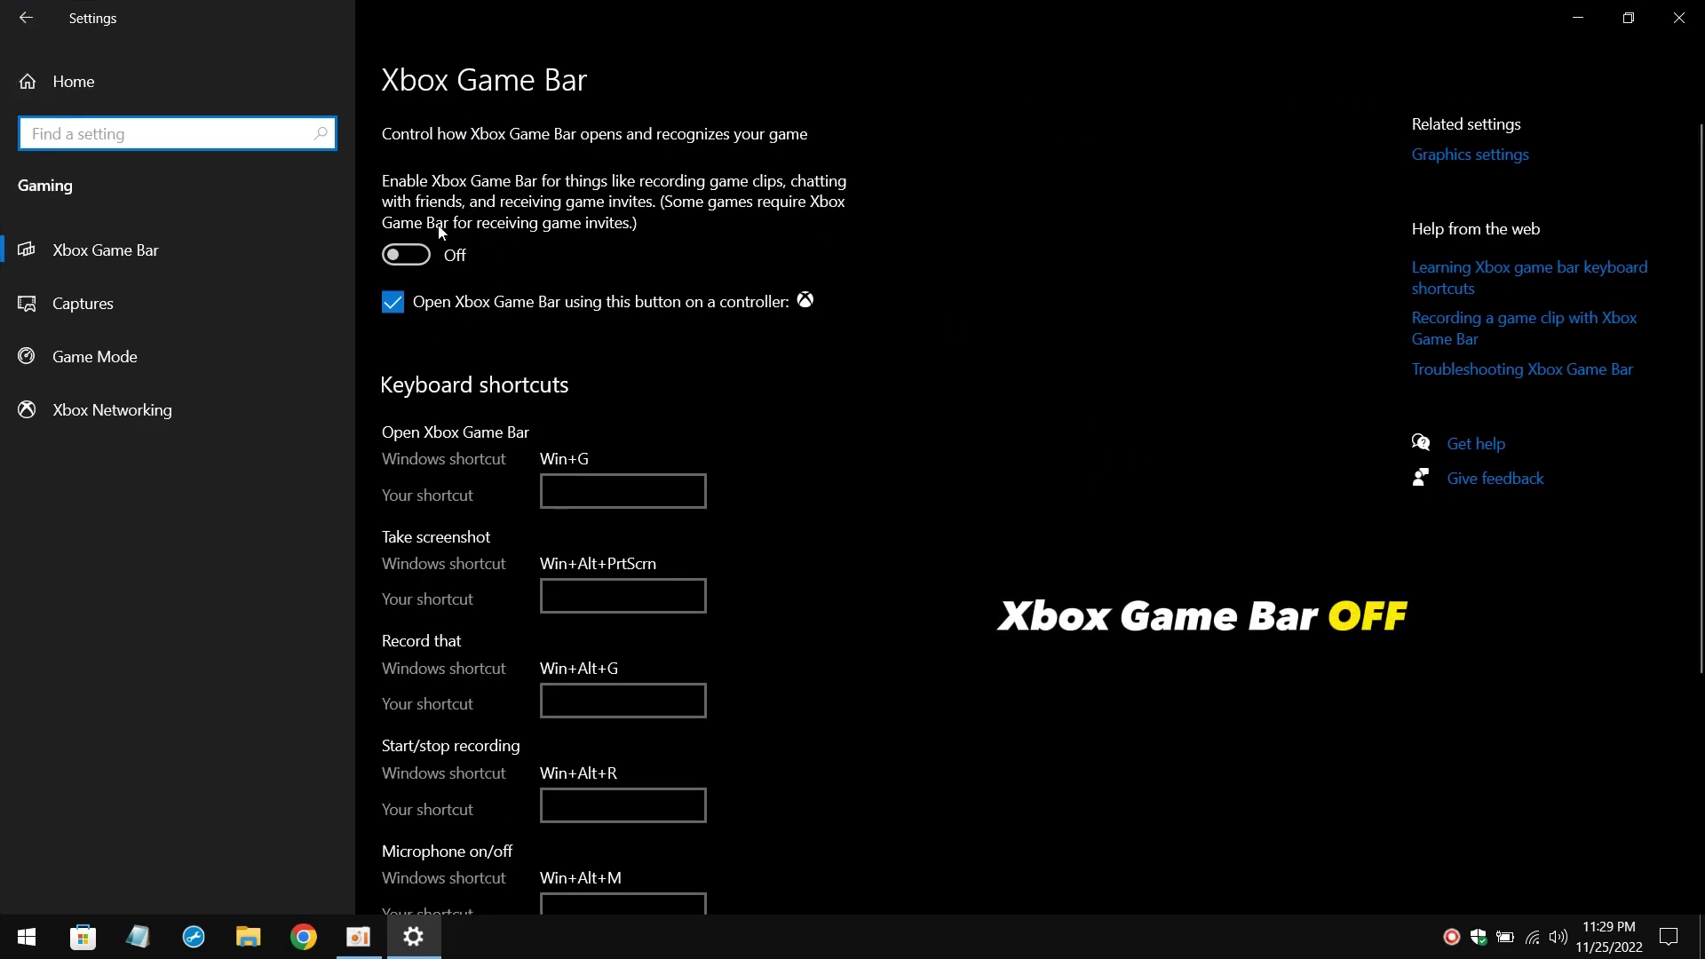
left_click(95, 356)
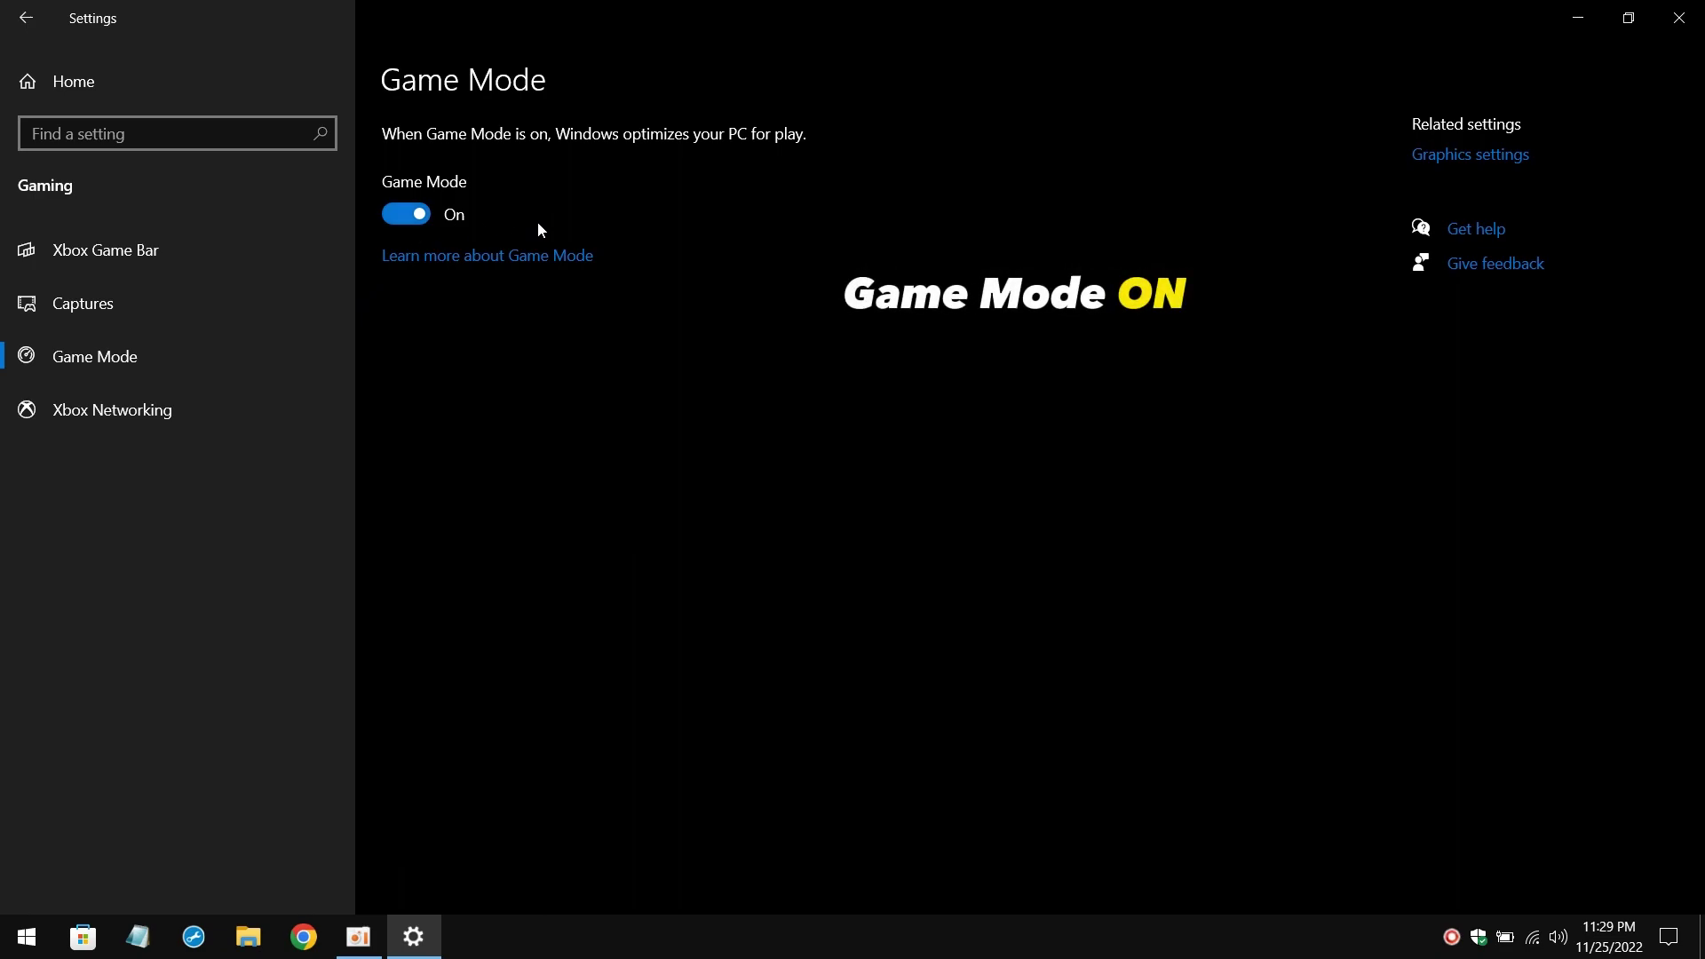
Step: Review the General privacy options and the Diagnostics & feedback settings
left_click(5, 12)
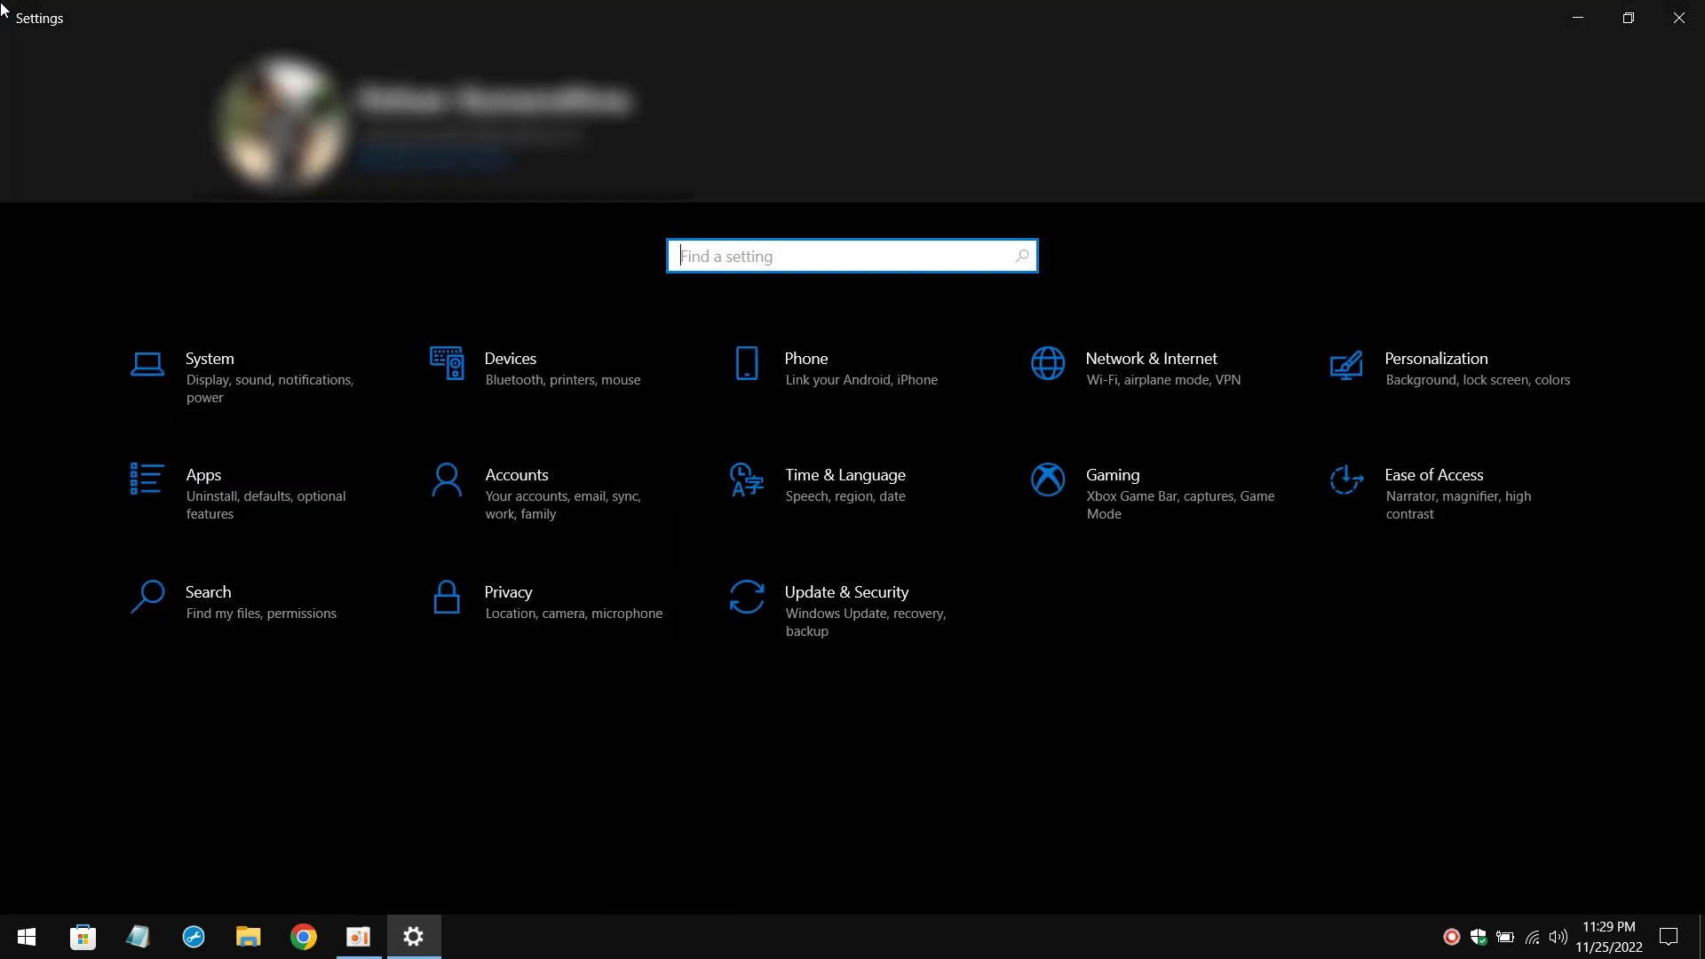
left_click(572, 583)
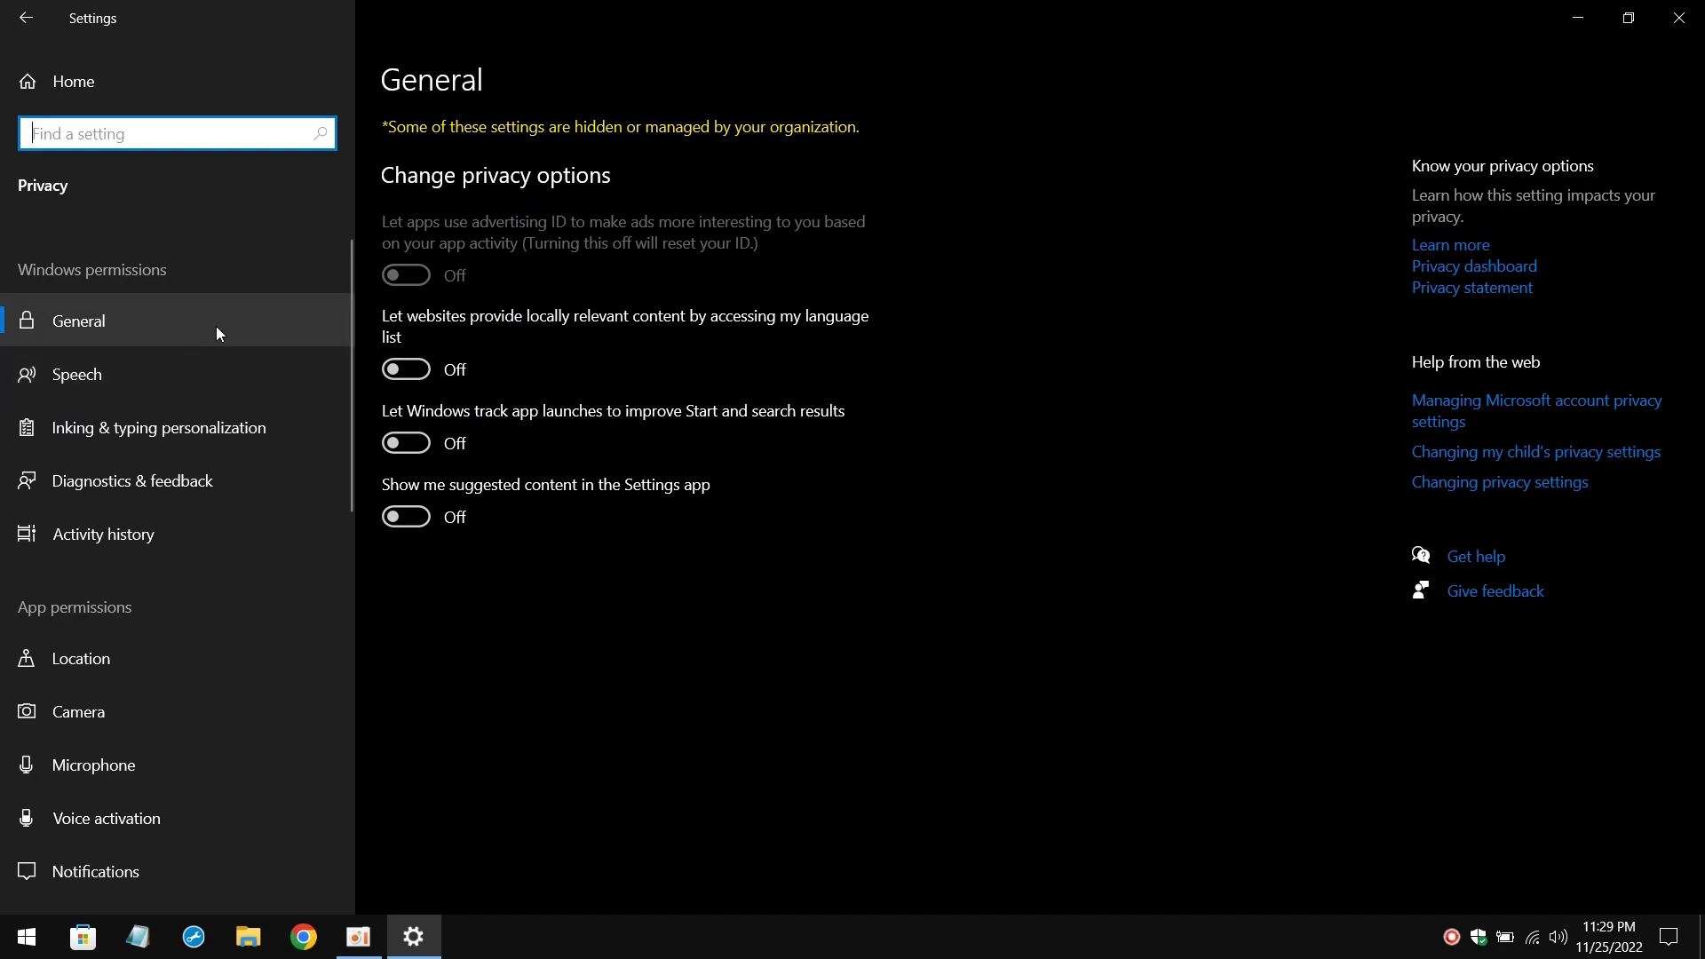
left_click(233, 480)
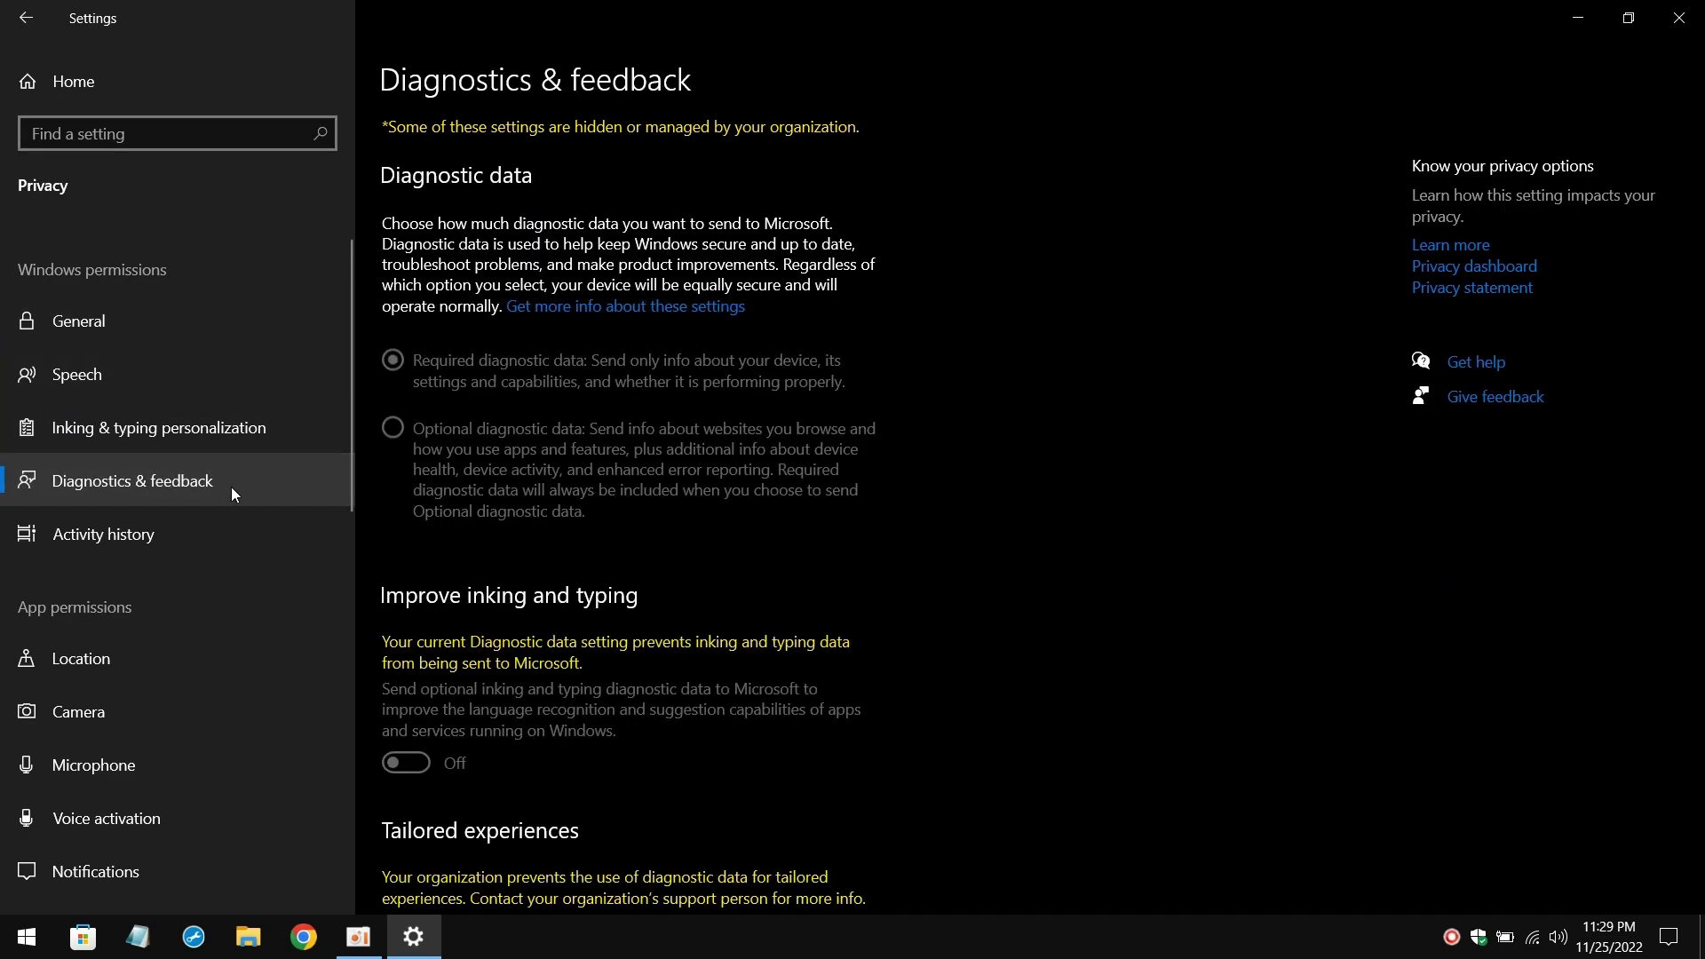
scroll(540, 410, "down", 8)
scroll(540, 410, "down", 2)
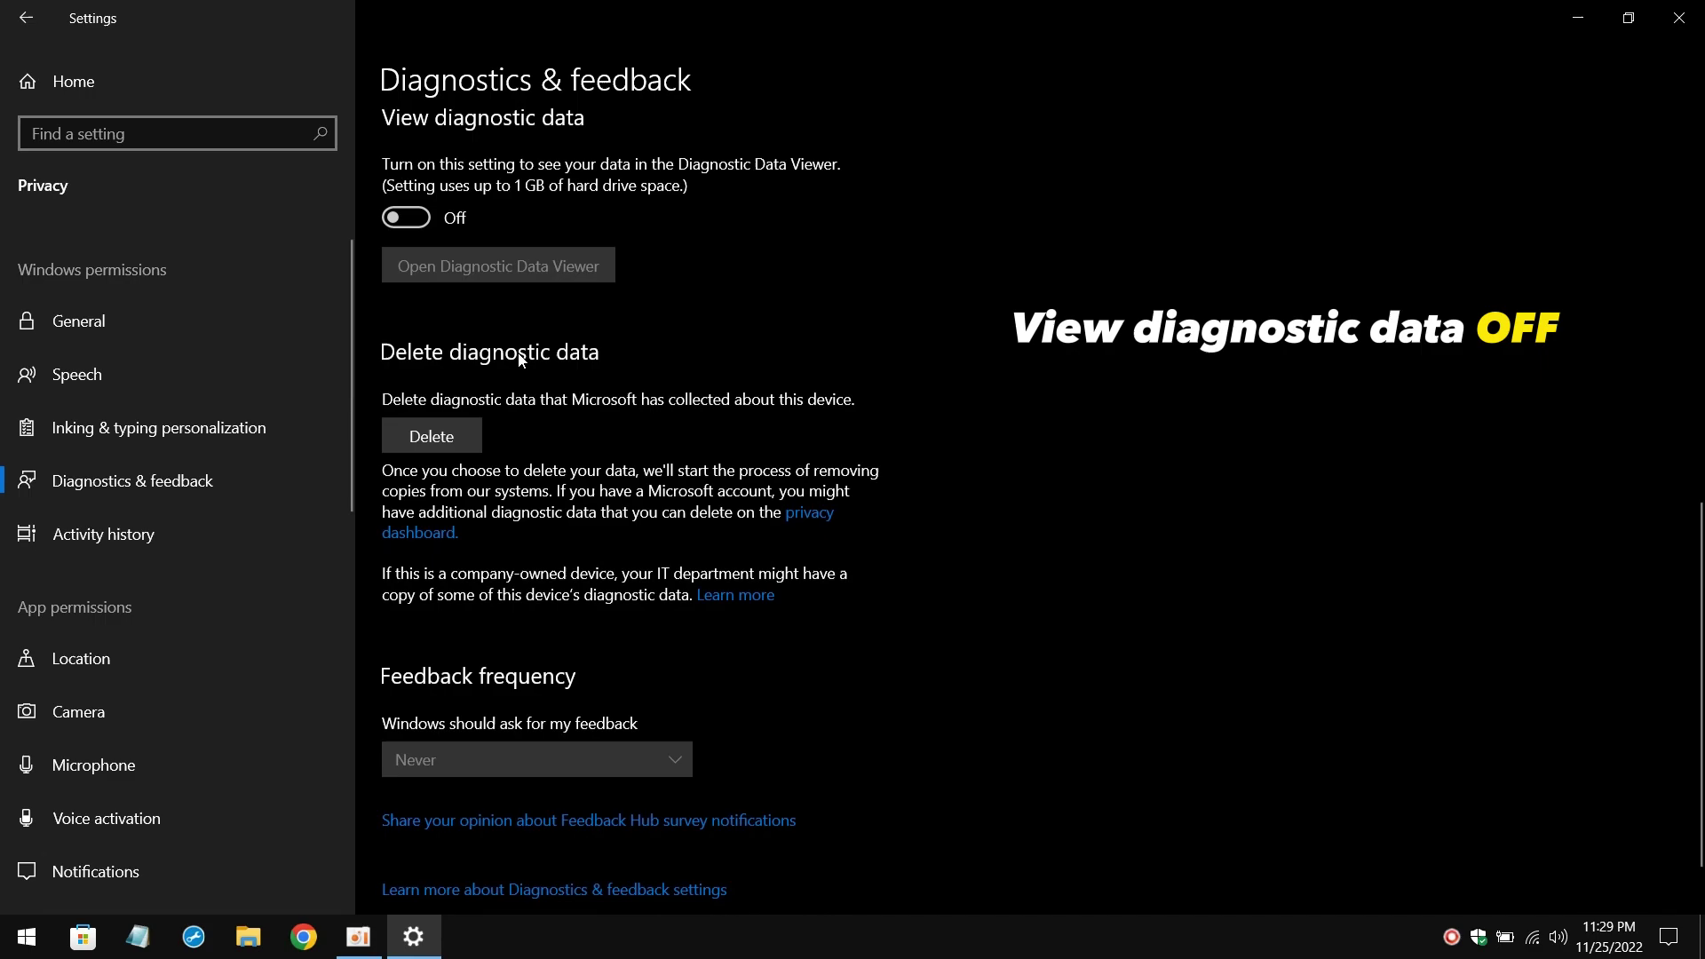
scroll(546, 286, "up", 3)
scroll(595, 479, "down", 3)
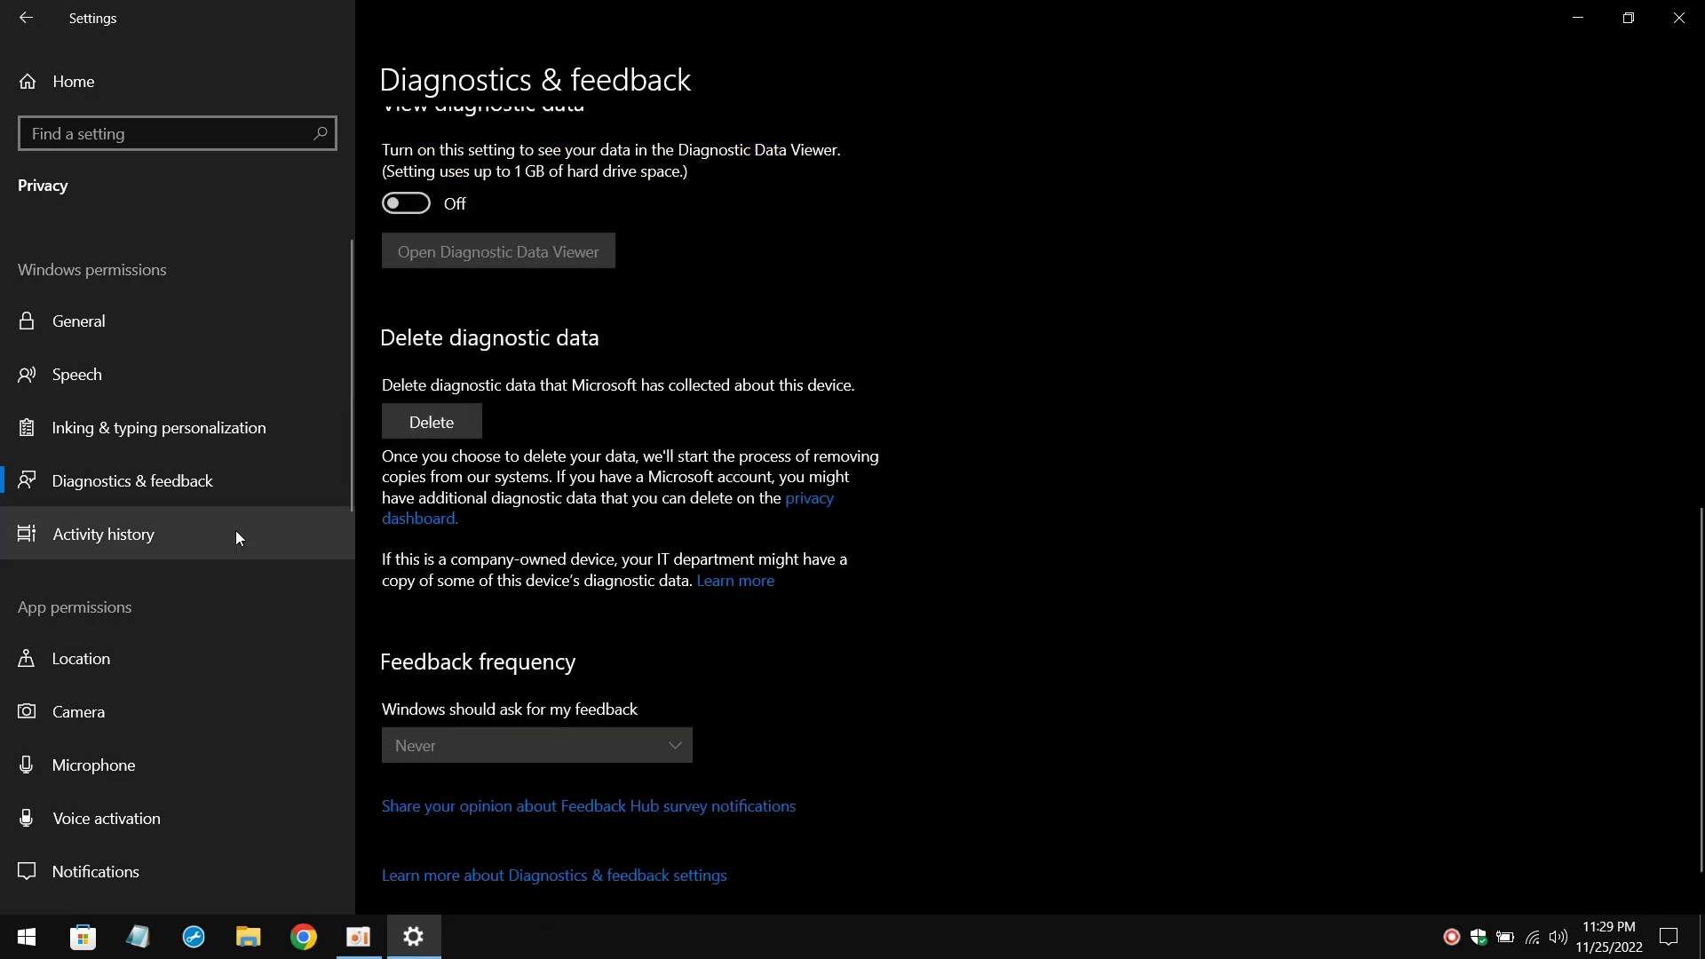
Step: Check that app location access is off on the Location privacy page
left_click(179, 663)
scroll(467, 578, "down", 3)
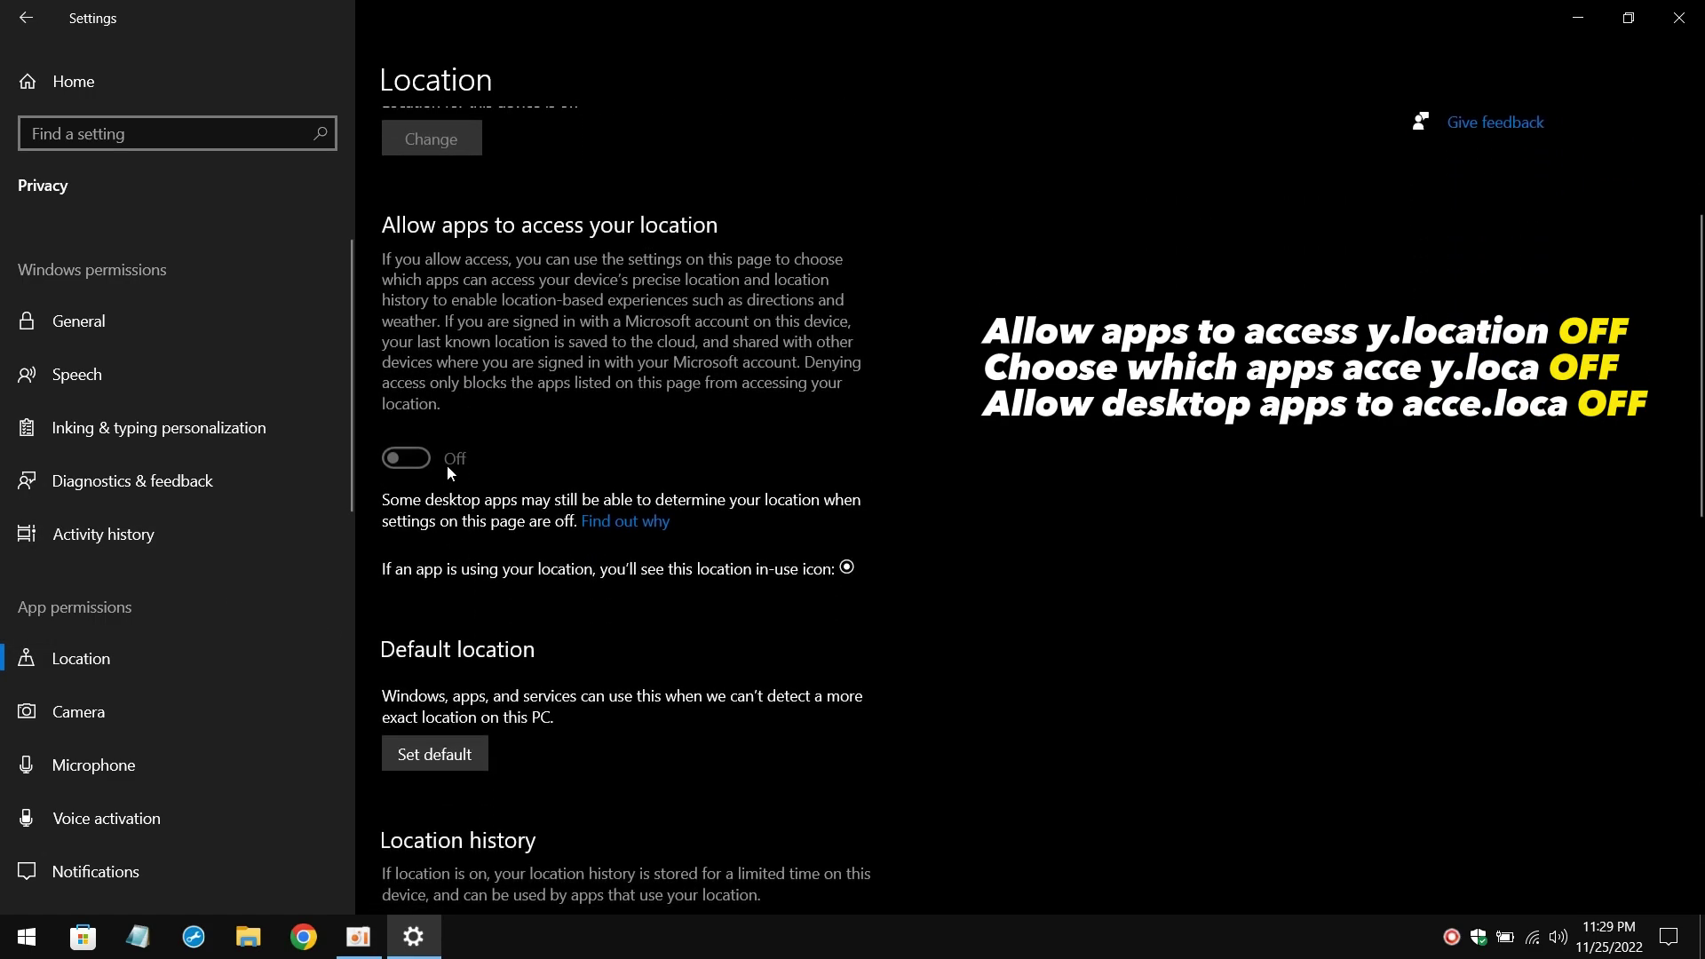
scroll(490, 453, "down", 10)
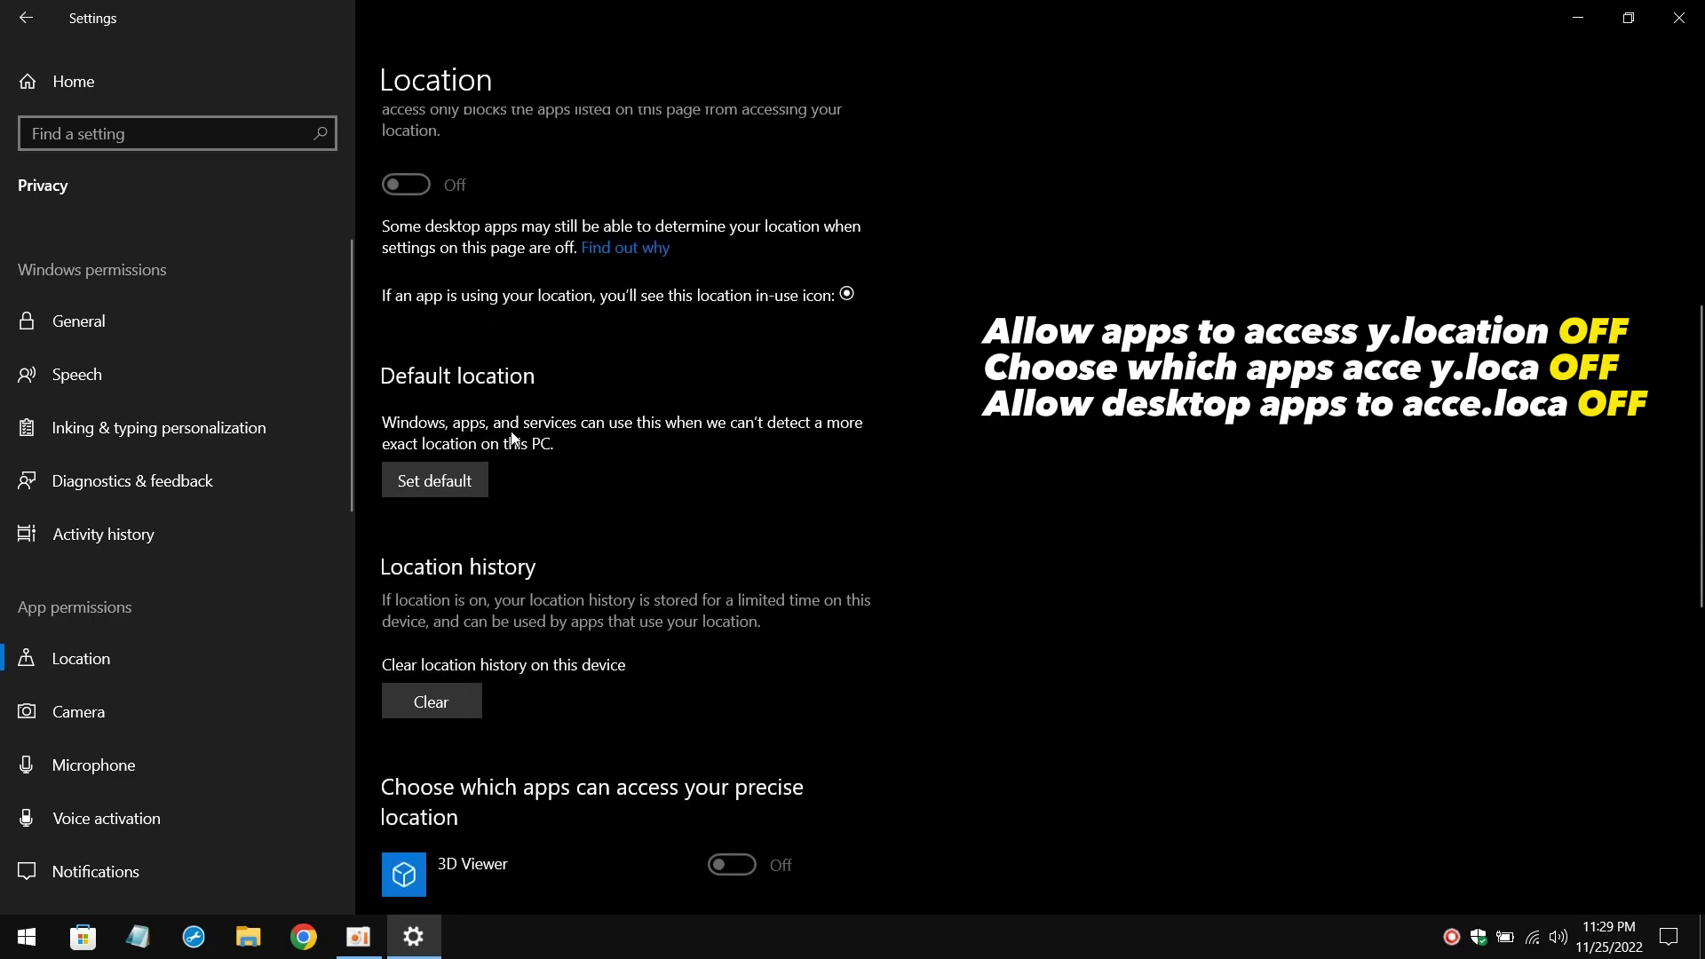
Step: Block Microsoft Store and Xbox Game Bar from using the camera
left_click(190, 721)
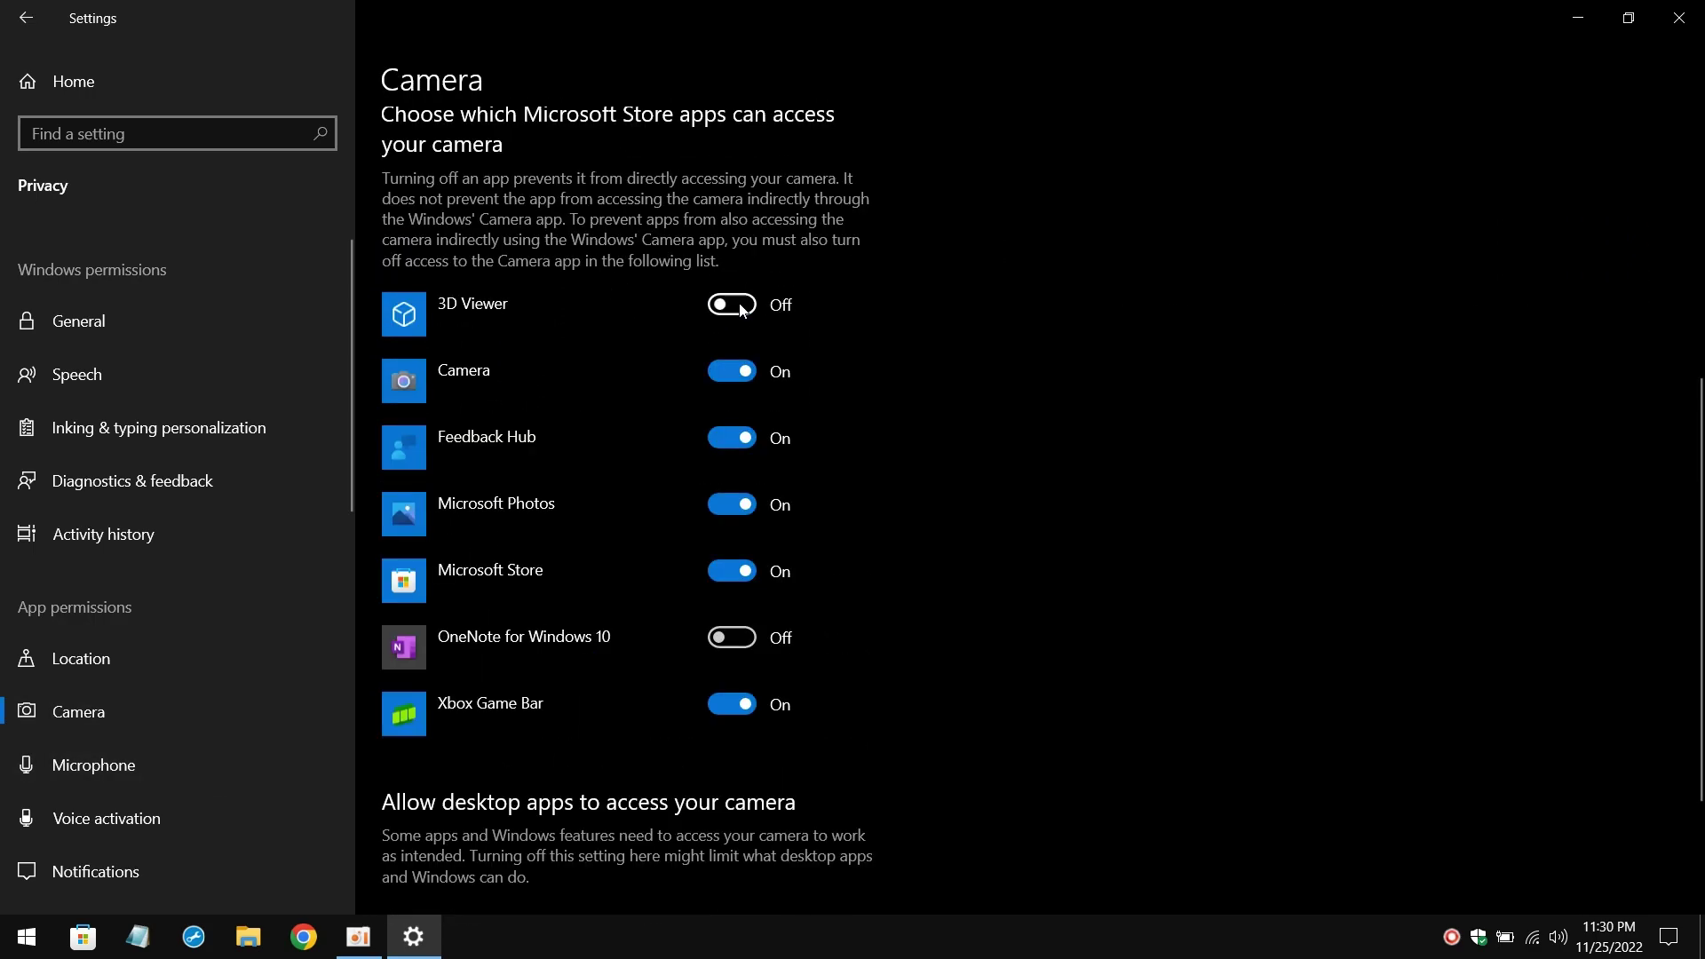
left_click(728, 570)
left_click(732, 704)
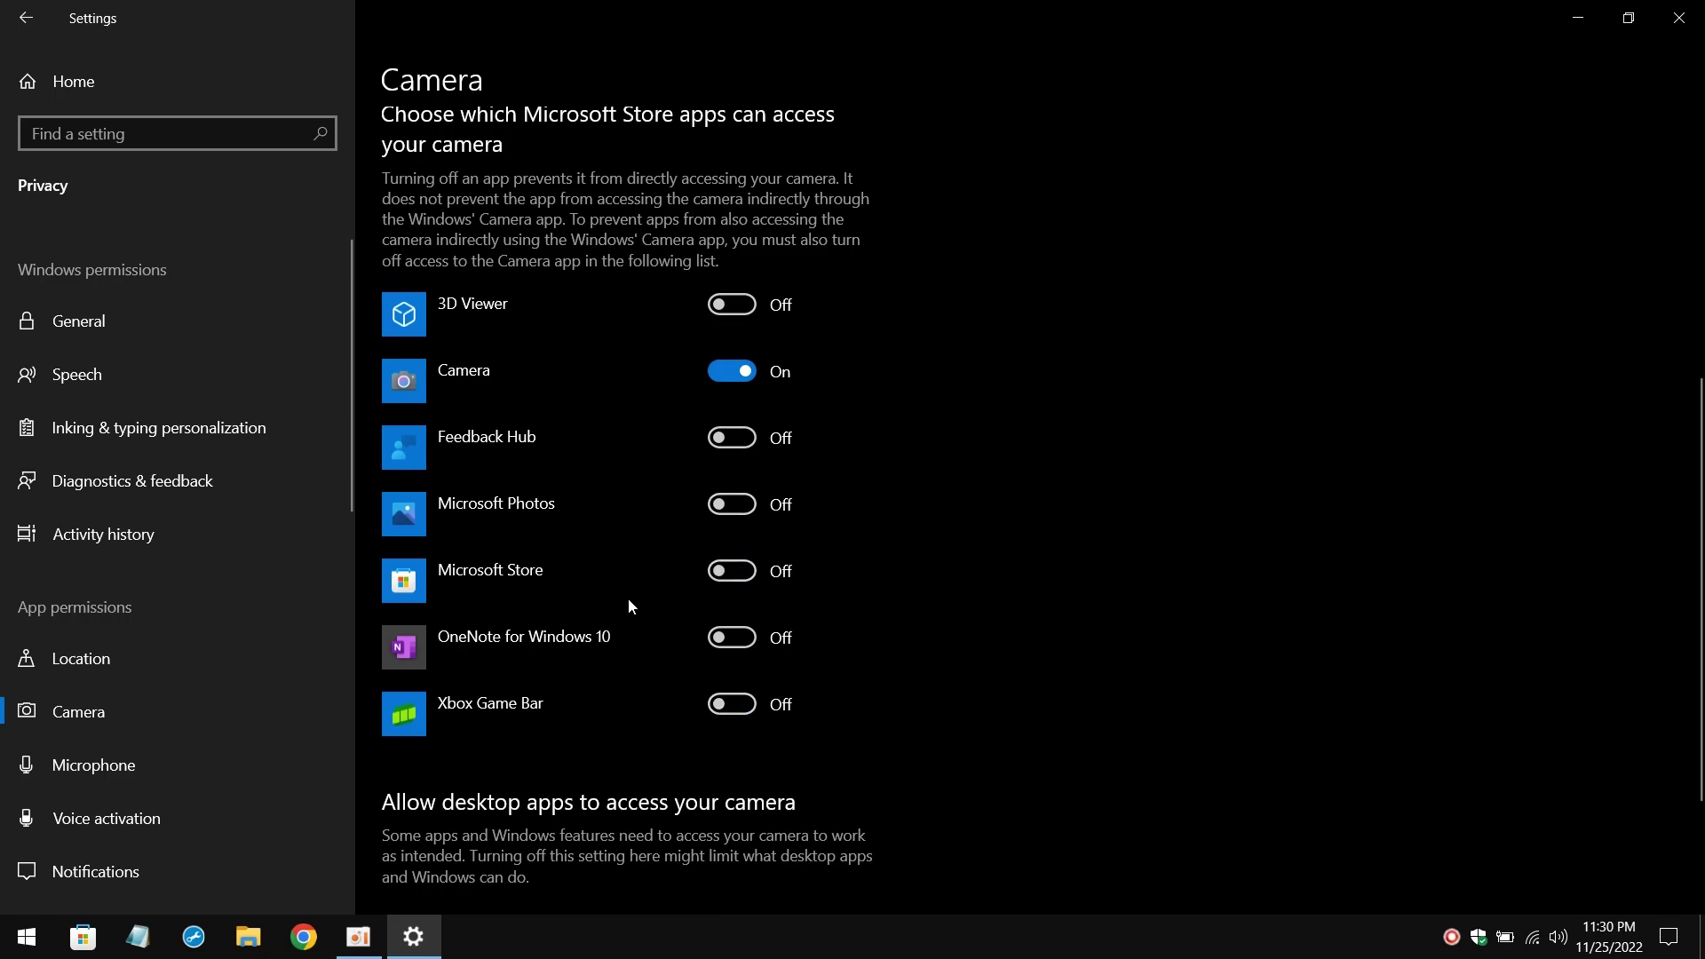
scroll(628, 607, "up", 3)
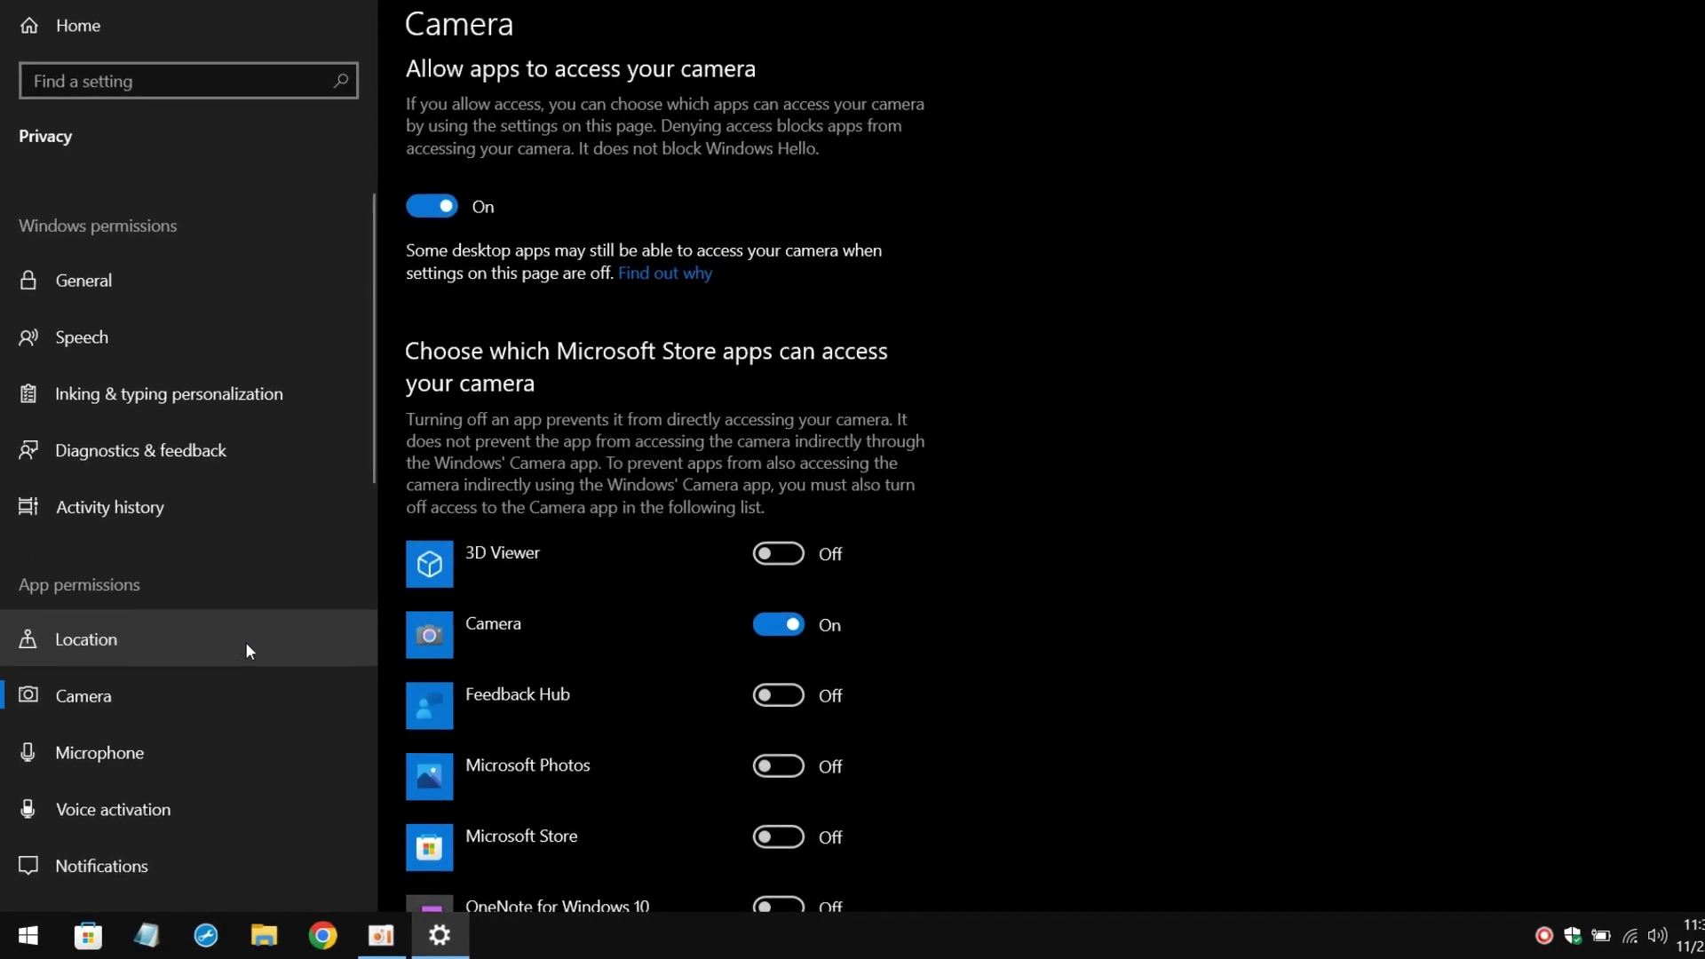
scroll(307, 632, "down", 5)
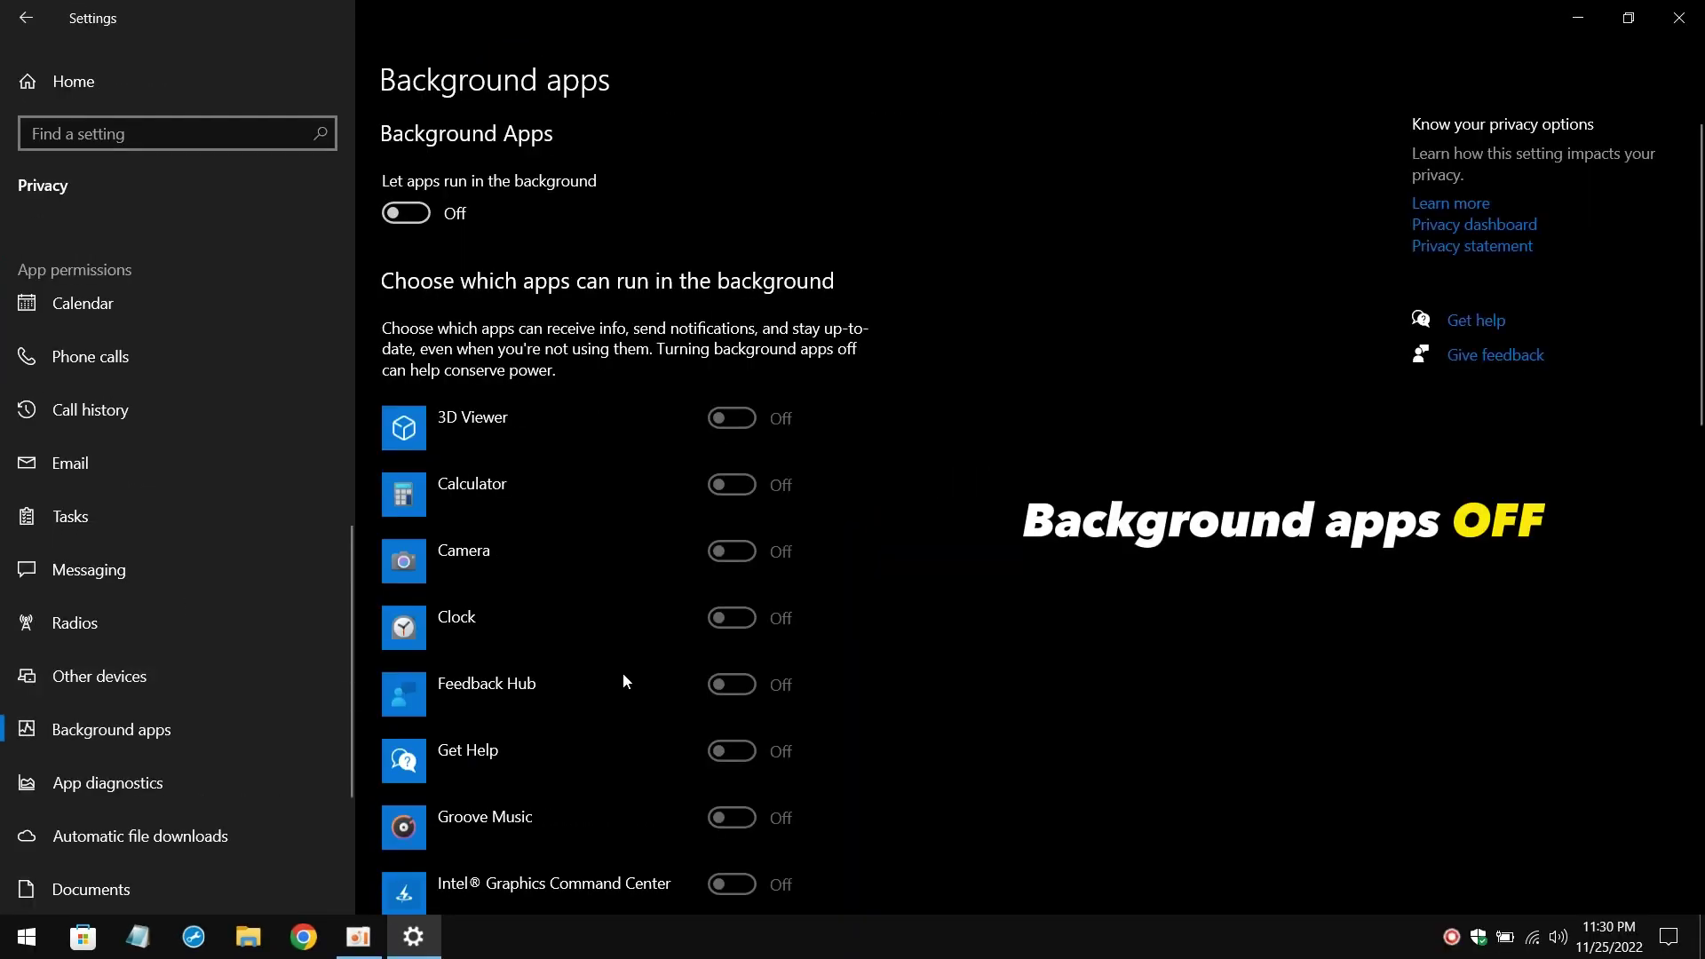
scroll(466, 205, "down", 5)
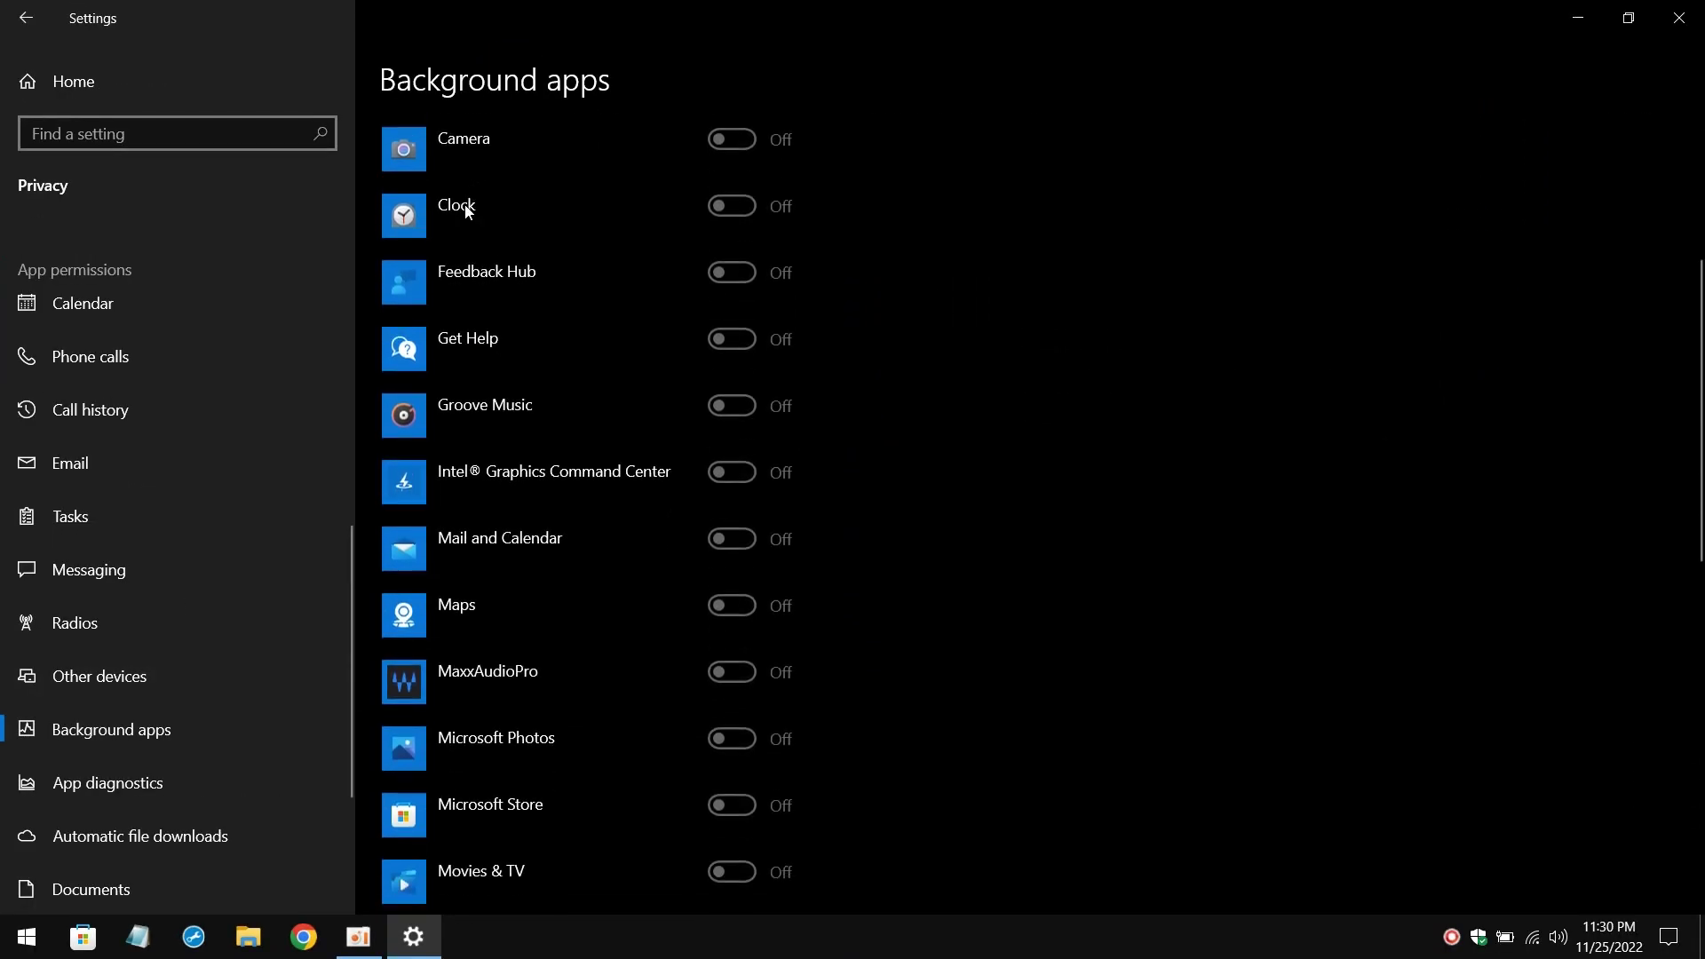
scroll(466, 213, "up", 5)
scroll(466, 213, "down", 12)
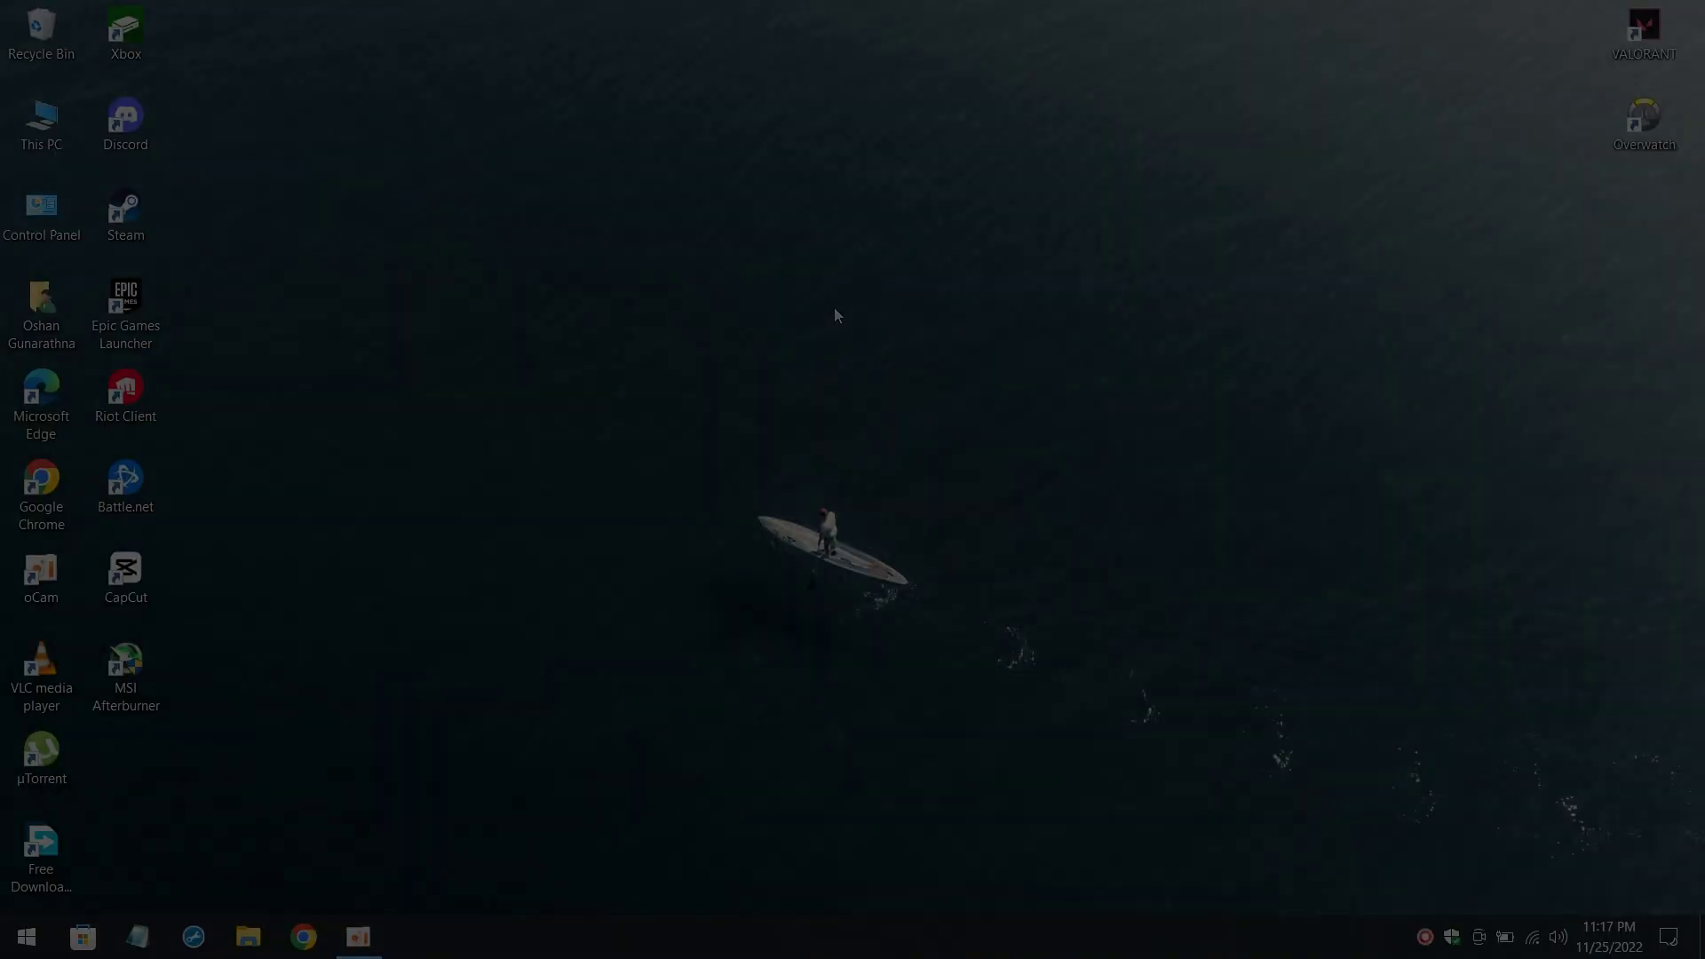
Step: Refresh the desktop, run PowerShell as administrator, and enter irm christitus.com/win | iex
right_click(838, 310)
left_click(856, 374)
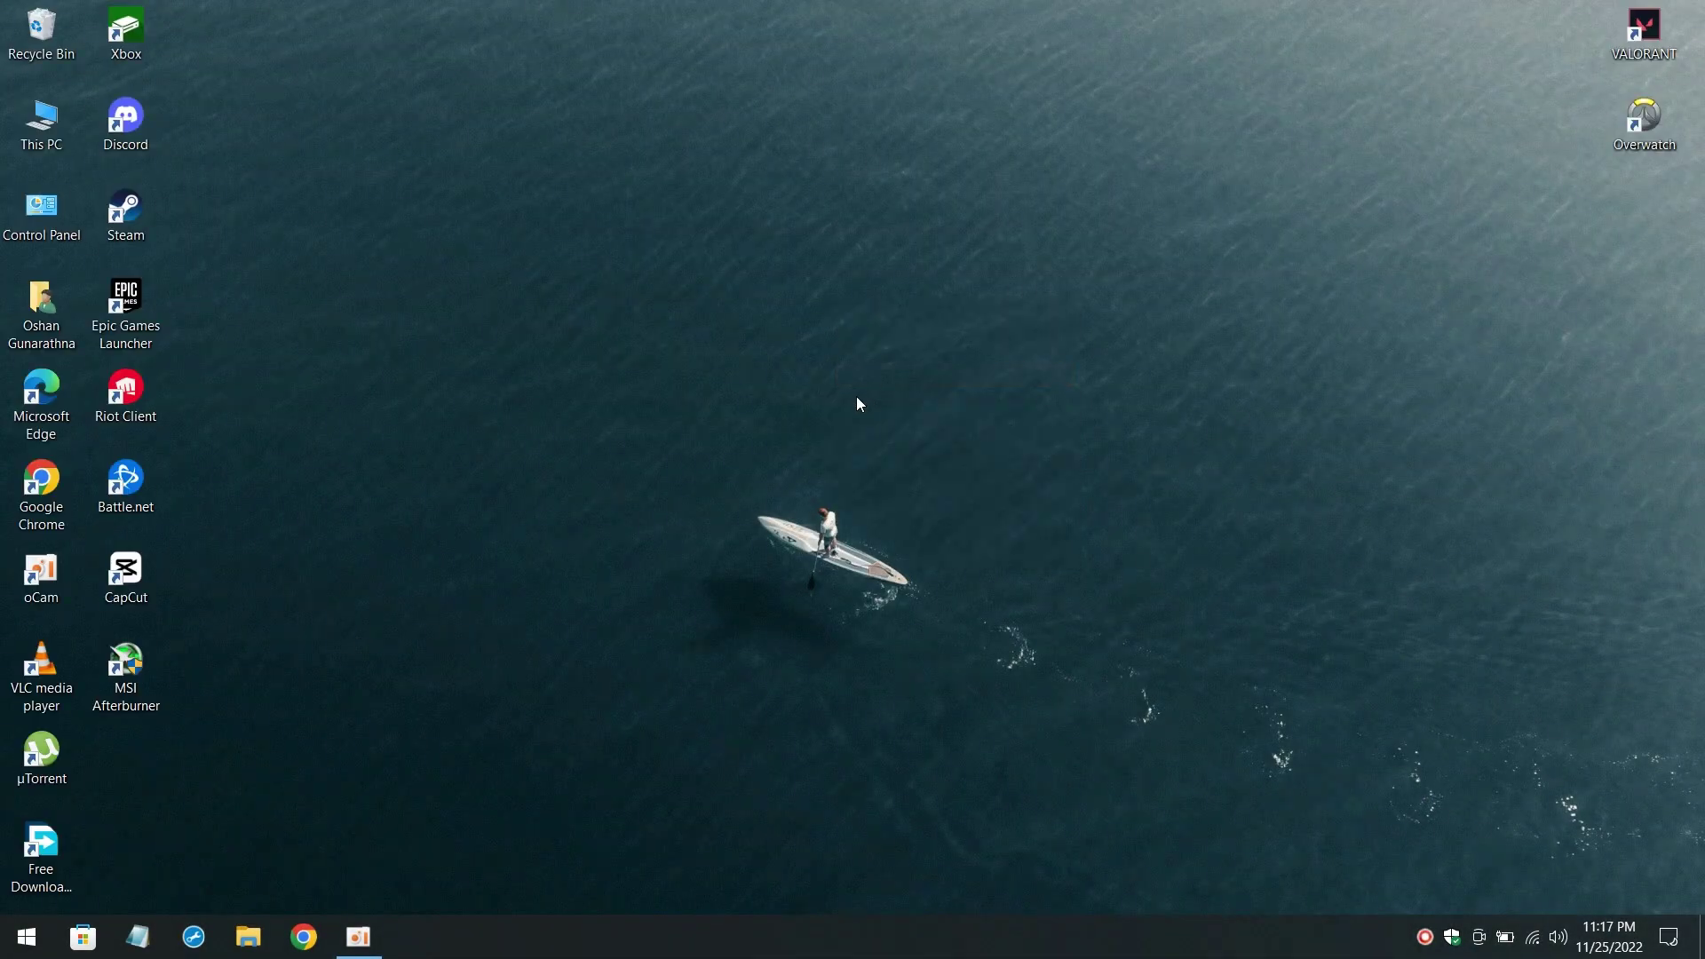
key("super")
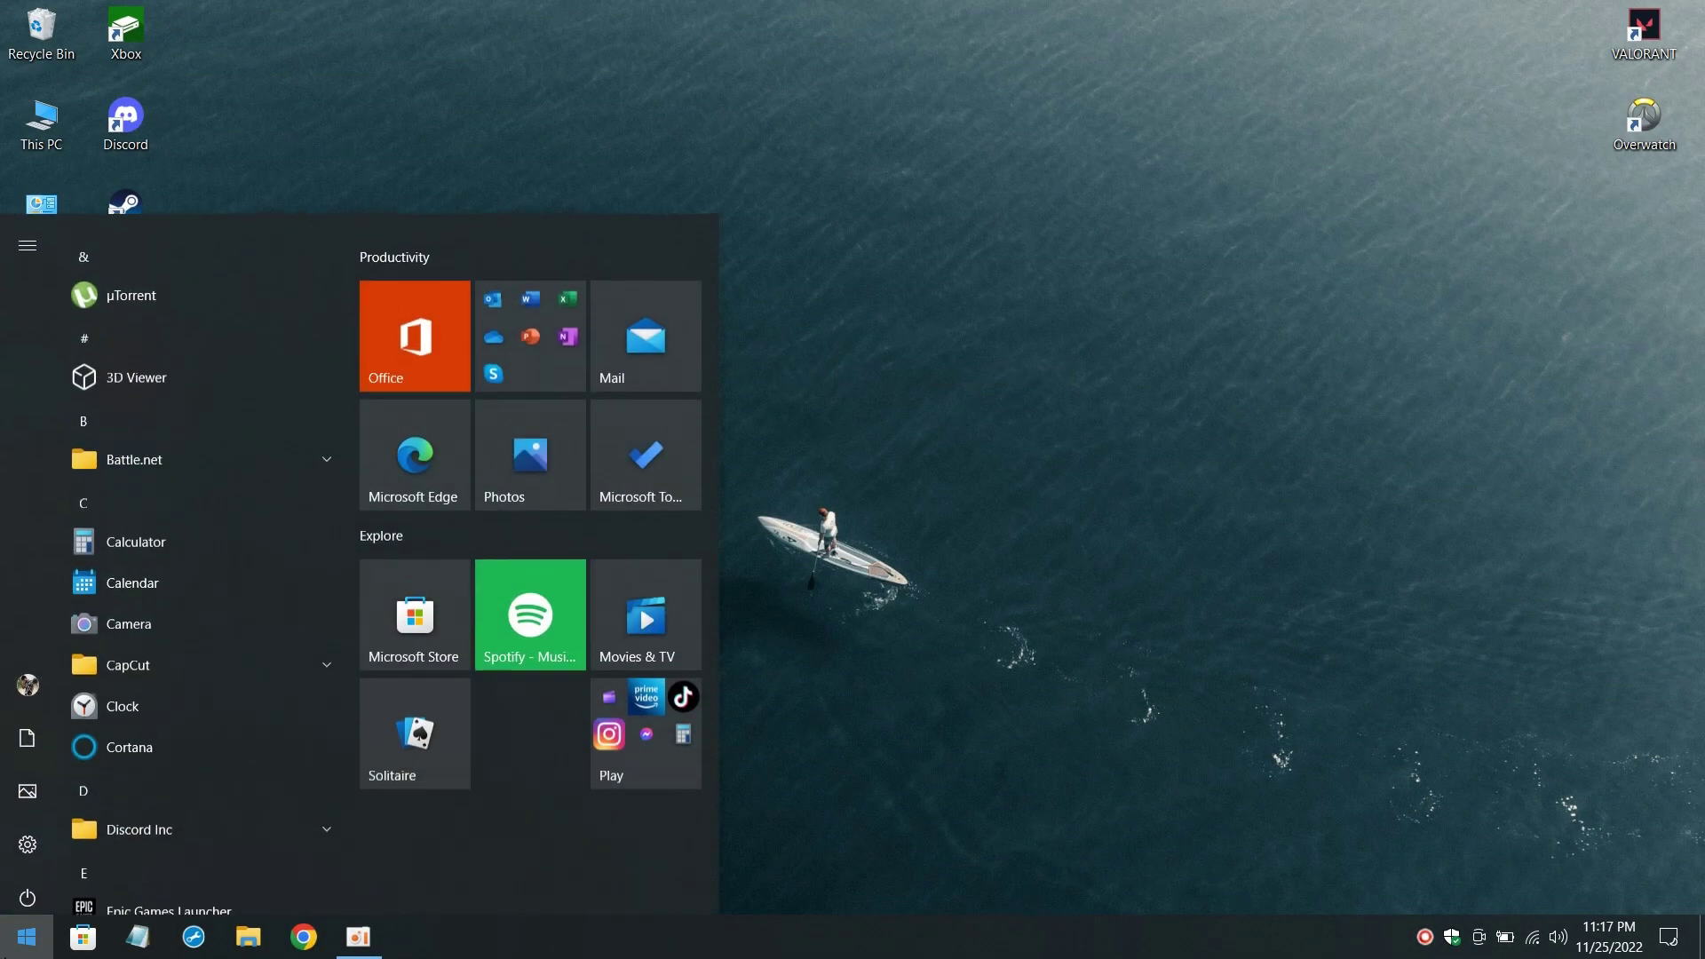
type("power")
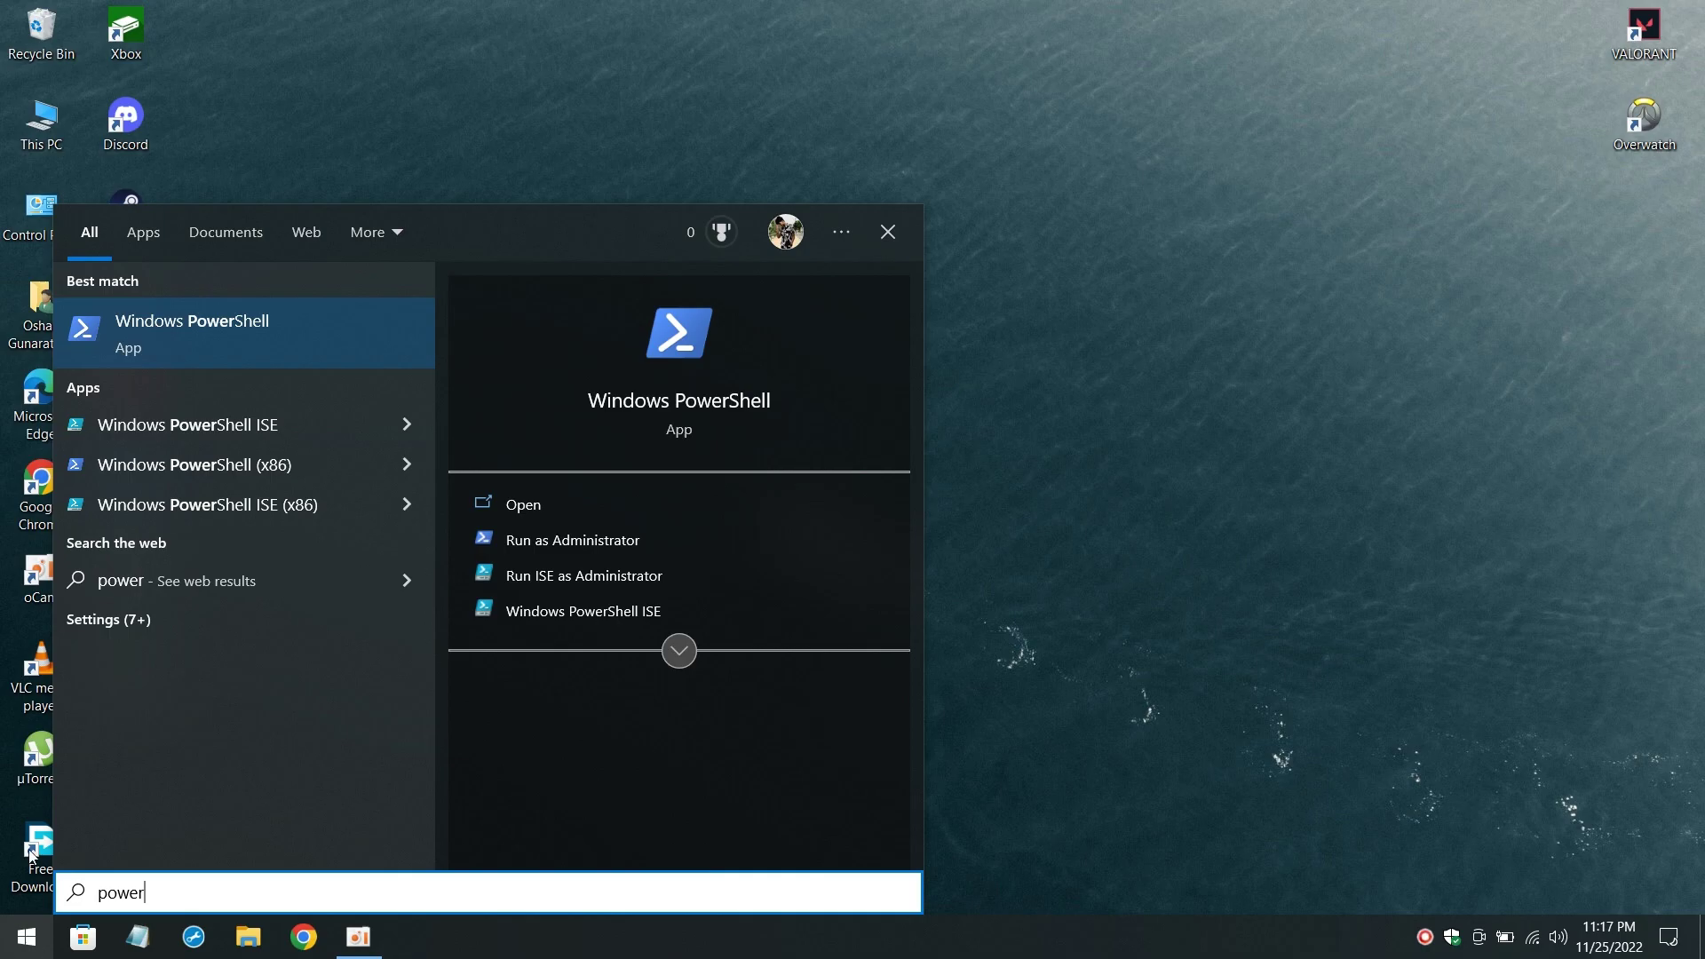
right_click(221, 323)
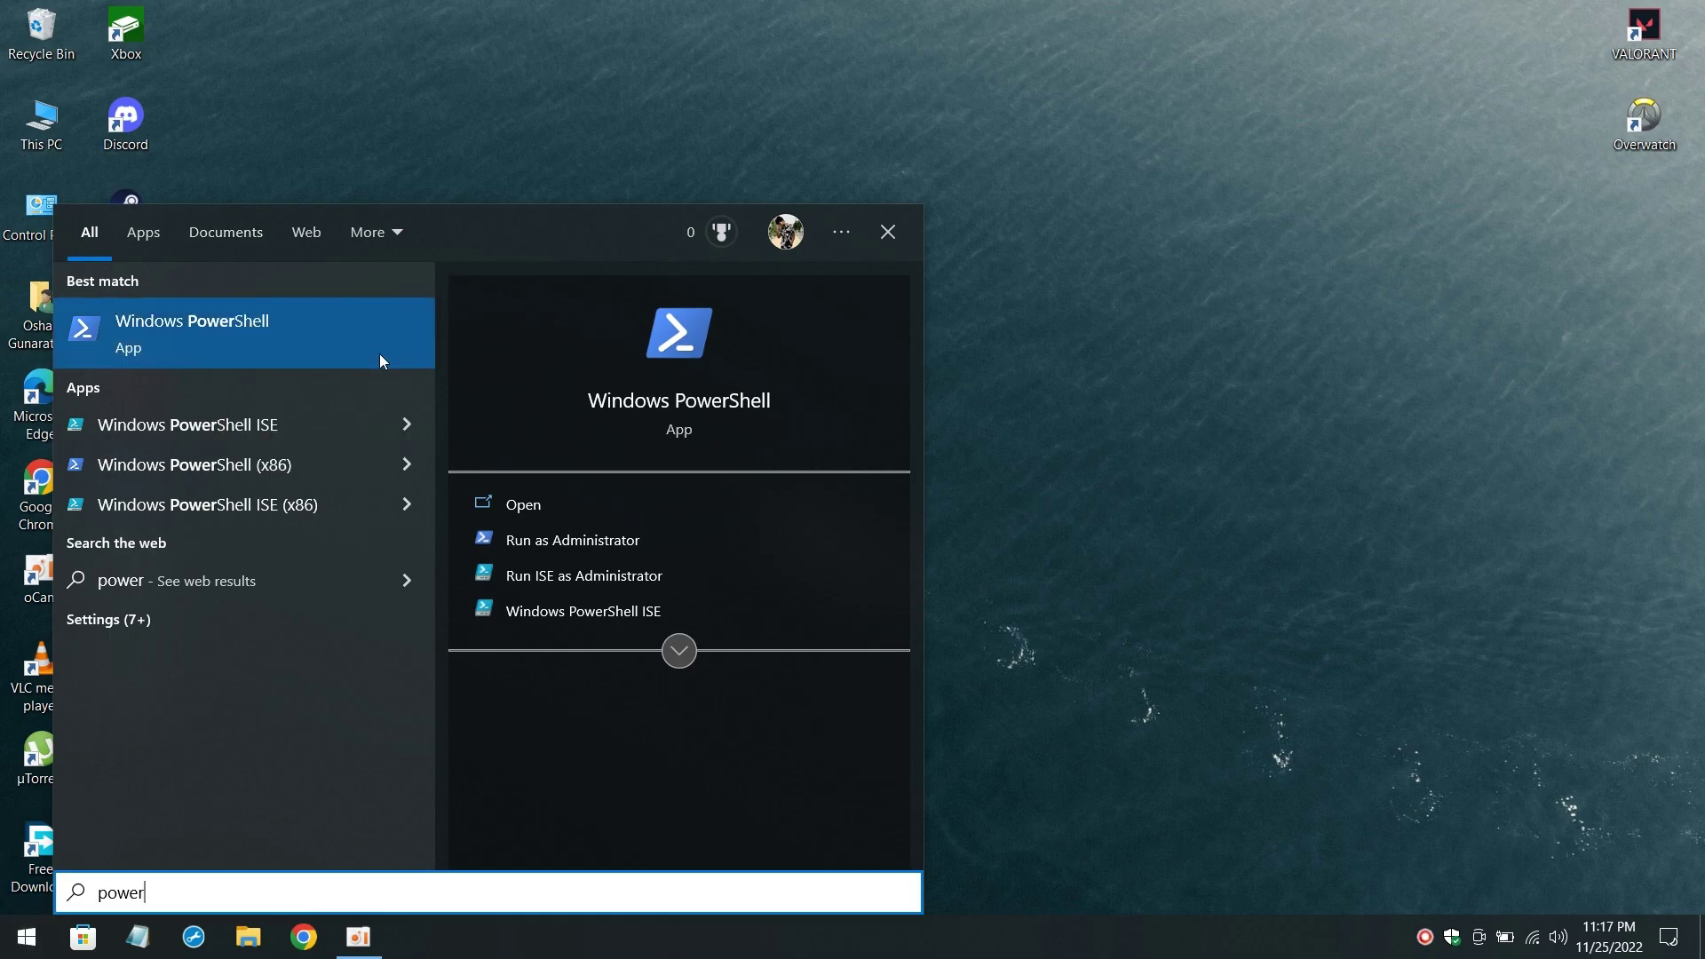
left_click(515, 417)
type("ir")
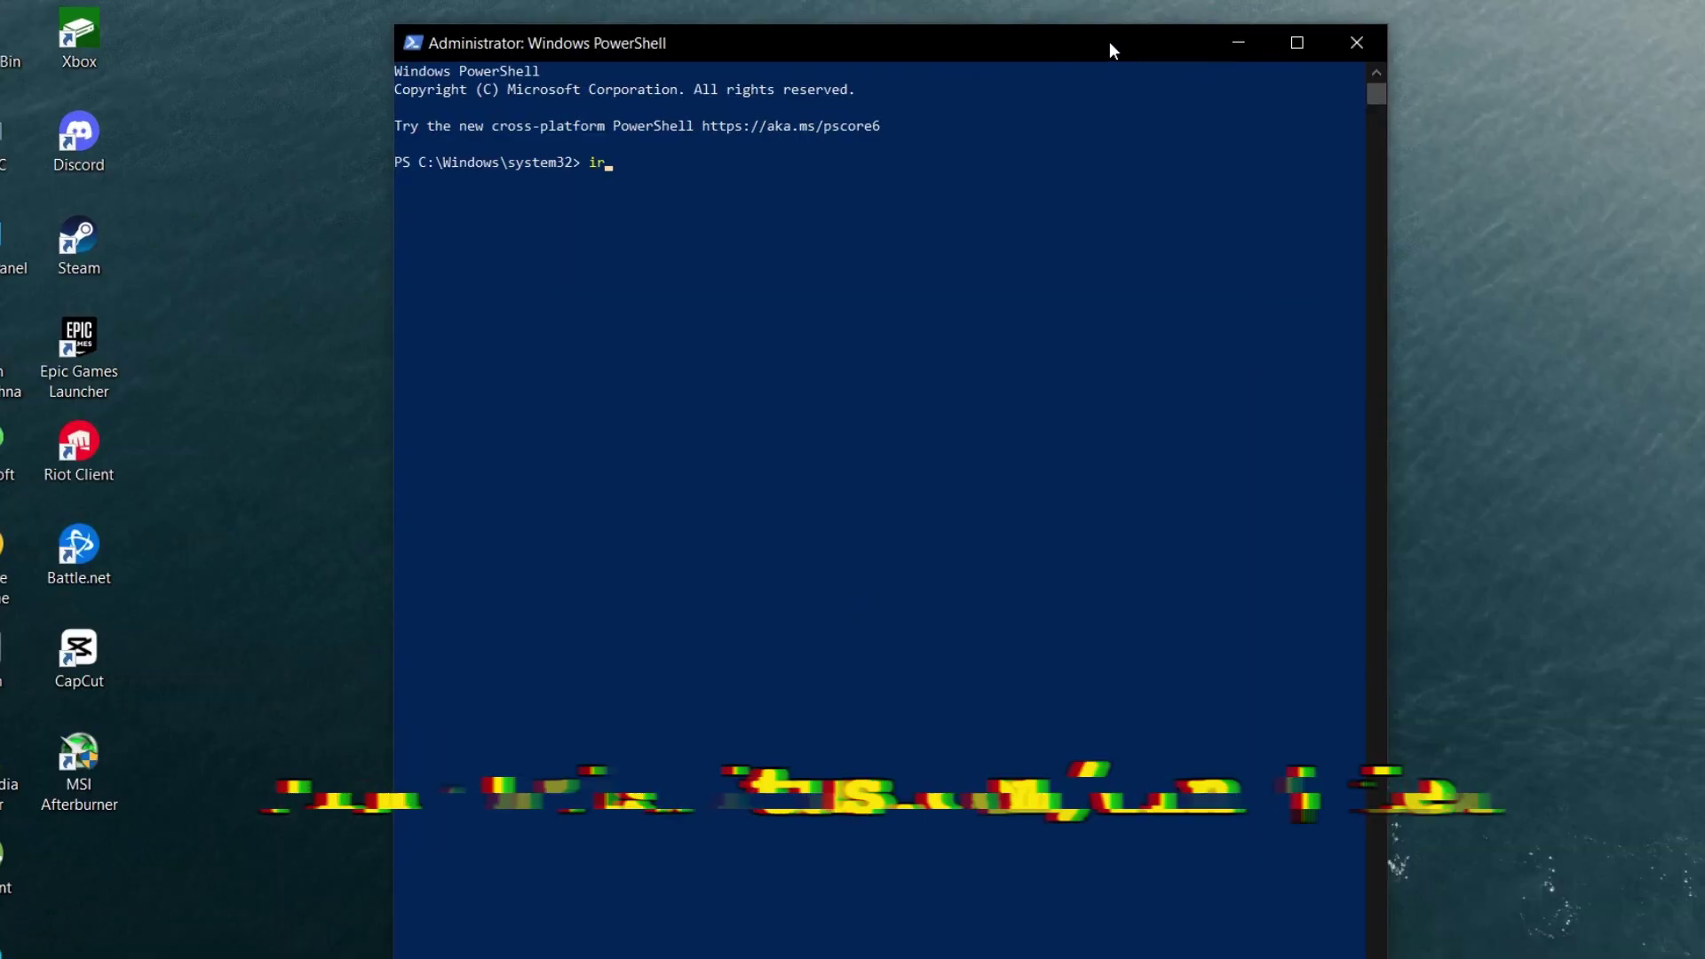
type("m christi")
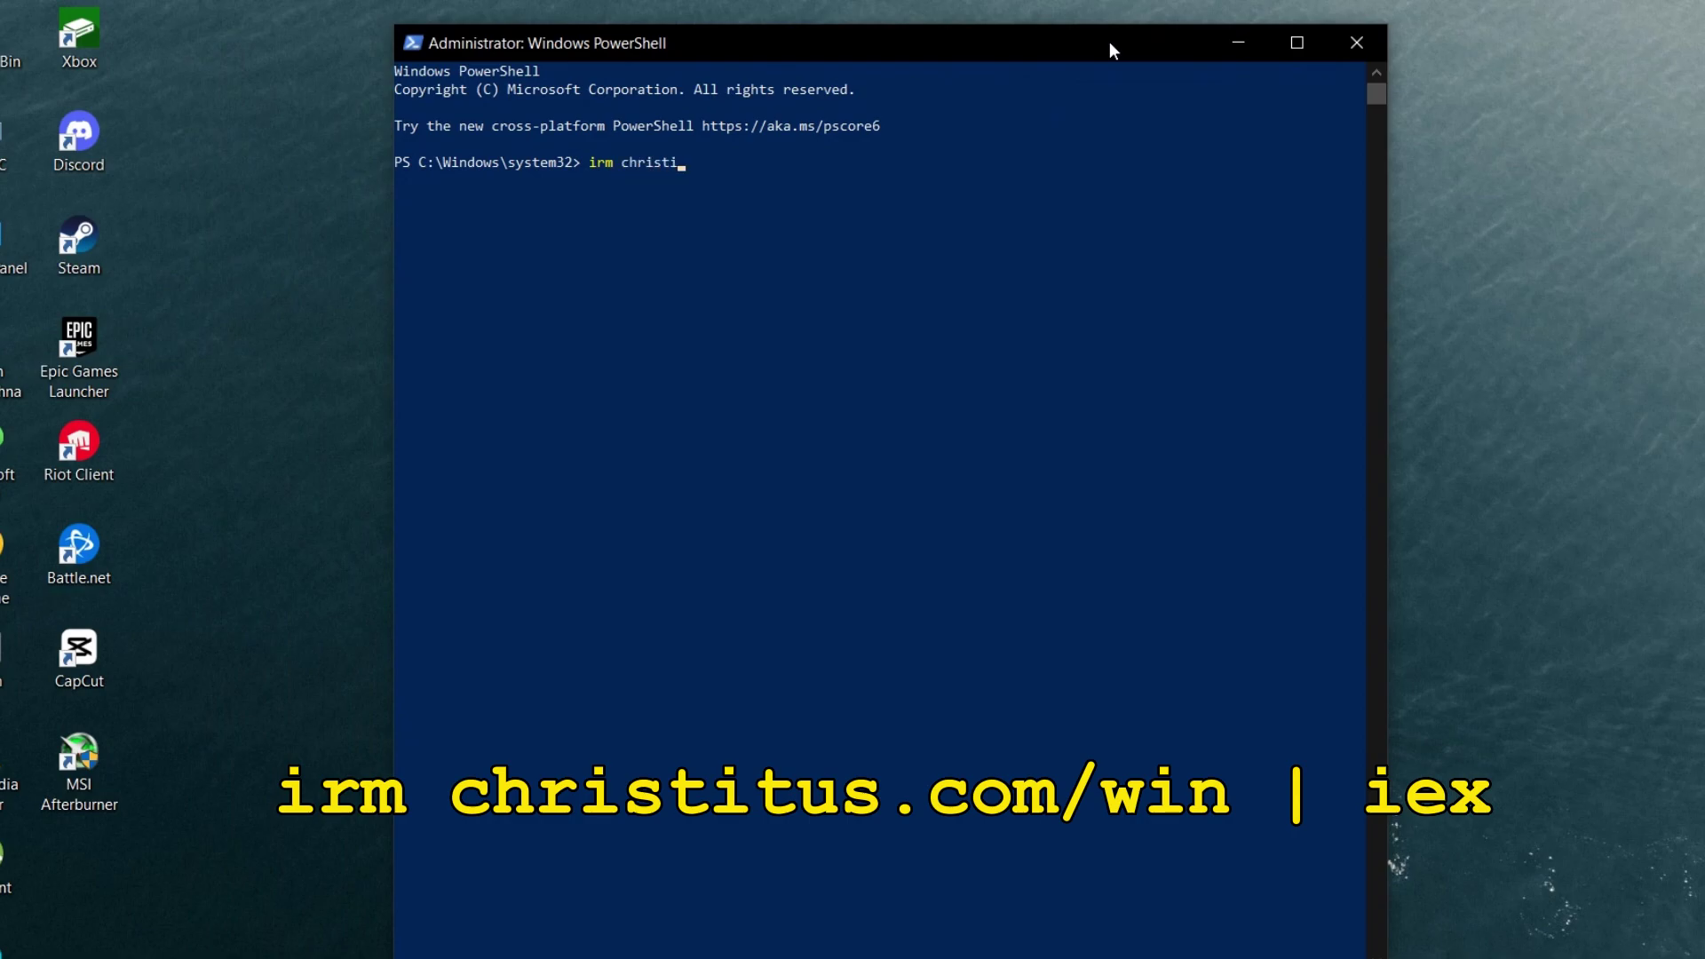
type("tus.com/win | iex")
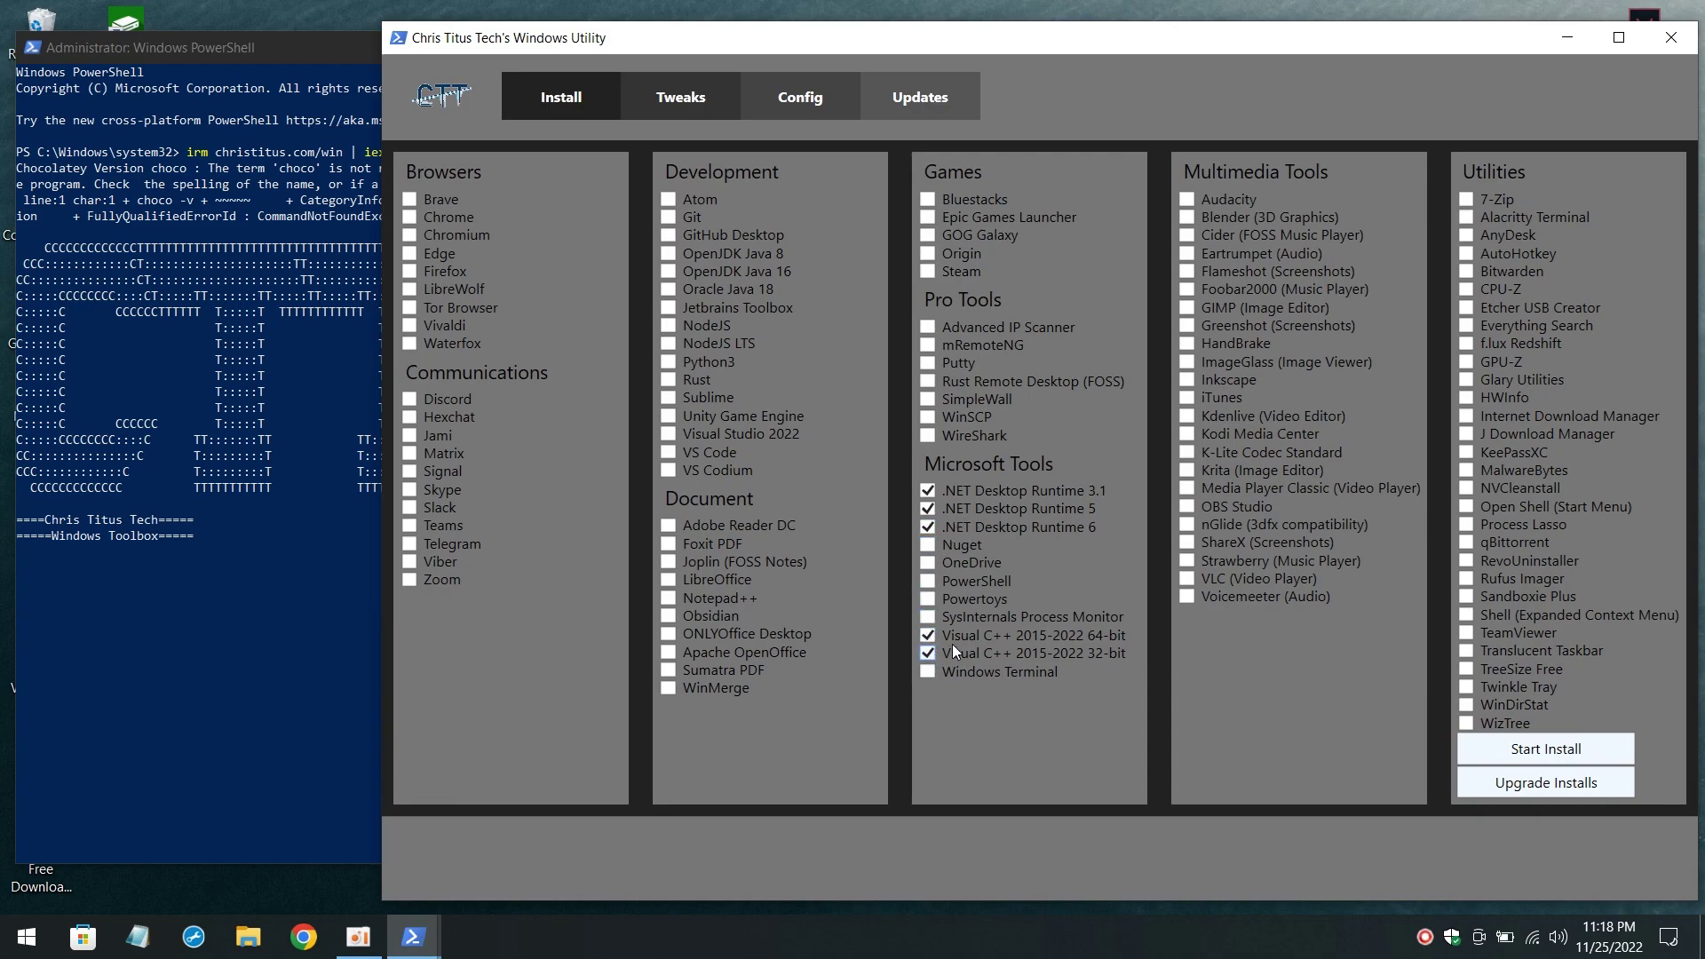
Step: Install .NET Desktop Runtime 3.1, 5, 6 and Visual C++ 2015-2022 x86/x64, then dismiss the confirmation
left_click(1596, 755)
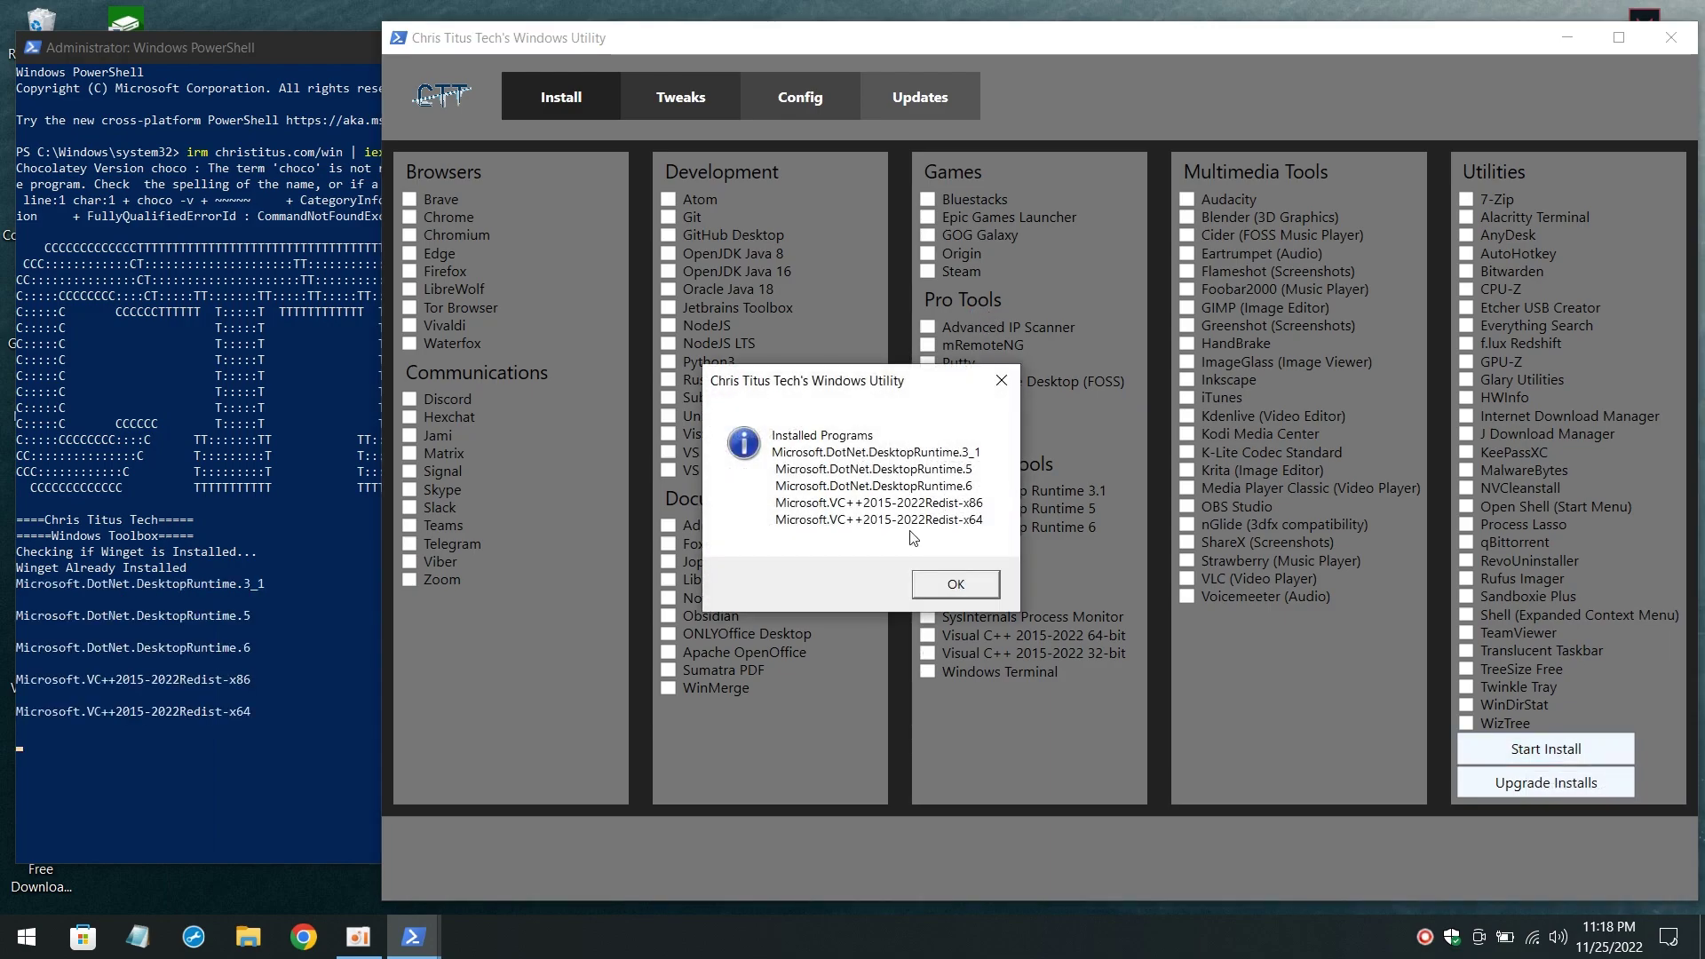
left_click(955, 586)
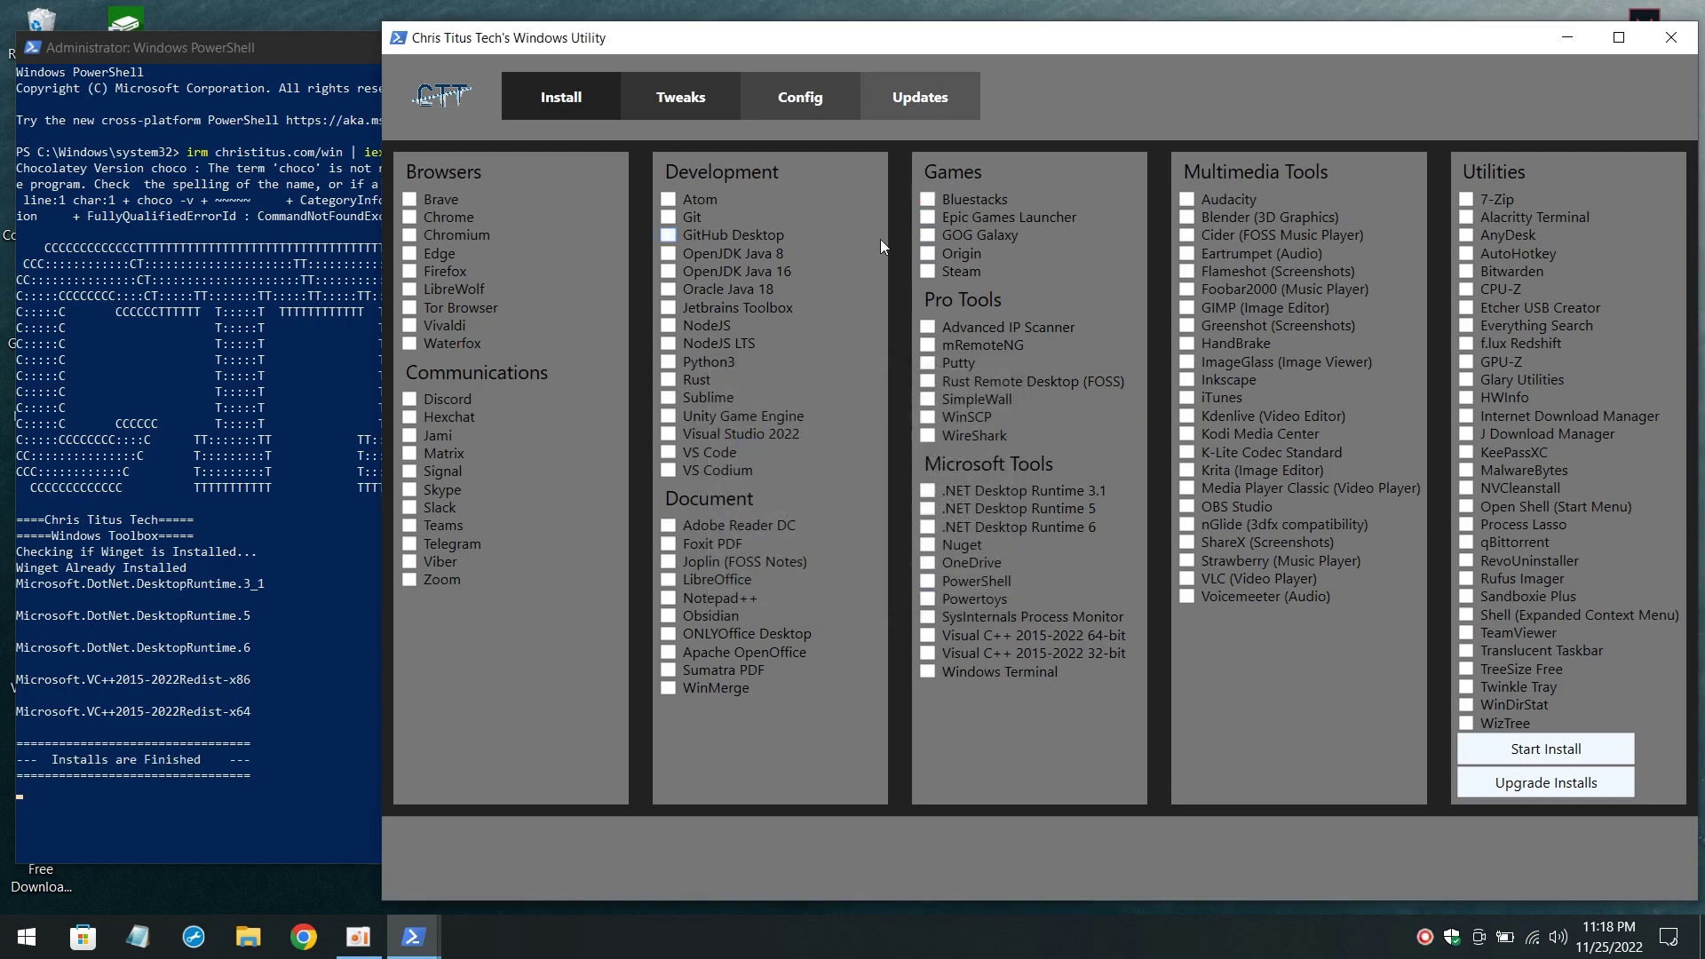
Step: Run the Laptop tweak set in the Windows Utility, also removing Cortana and Microsoft Edge
left_click(690, 105)
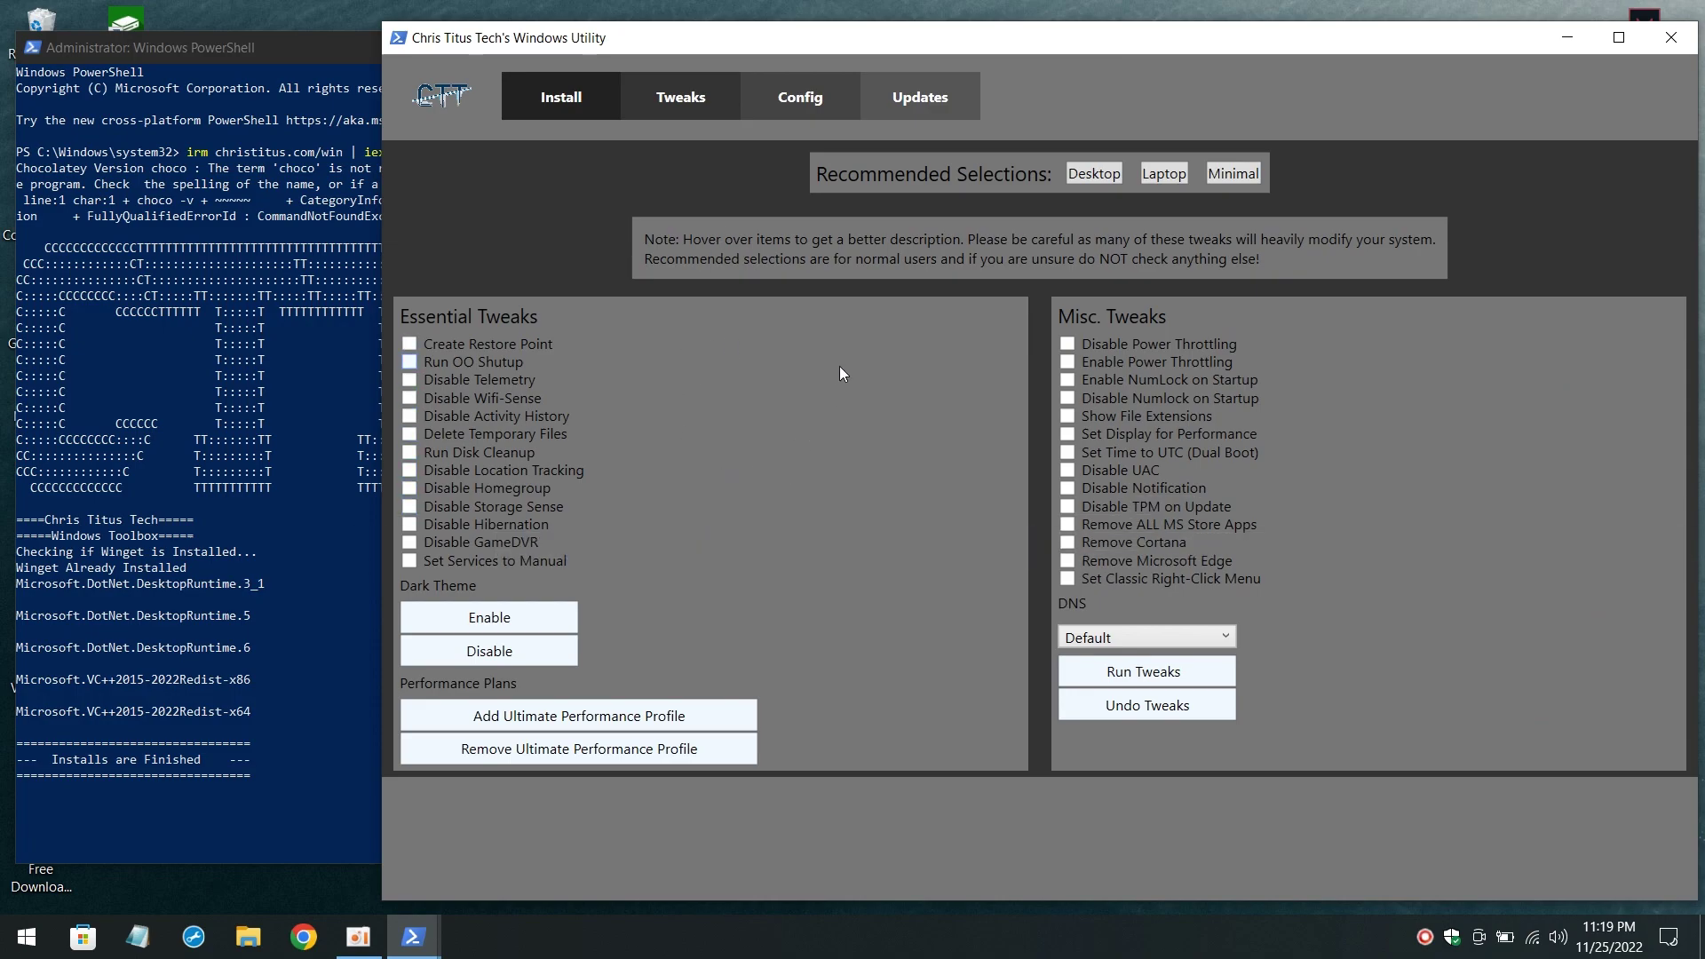
left_click(1164, 176)
left_click(1074, 540)
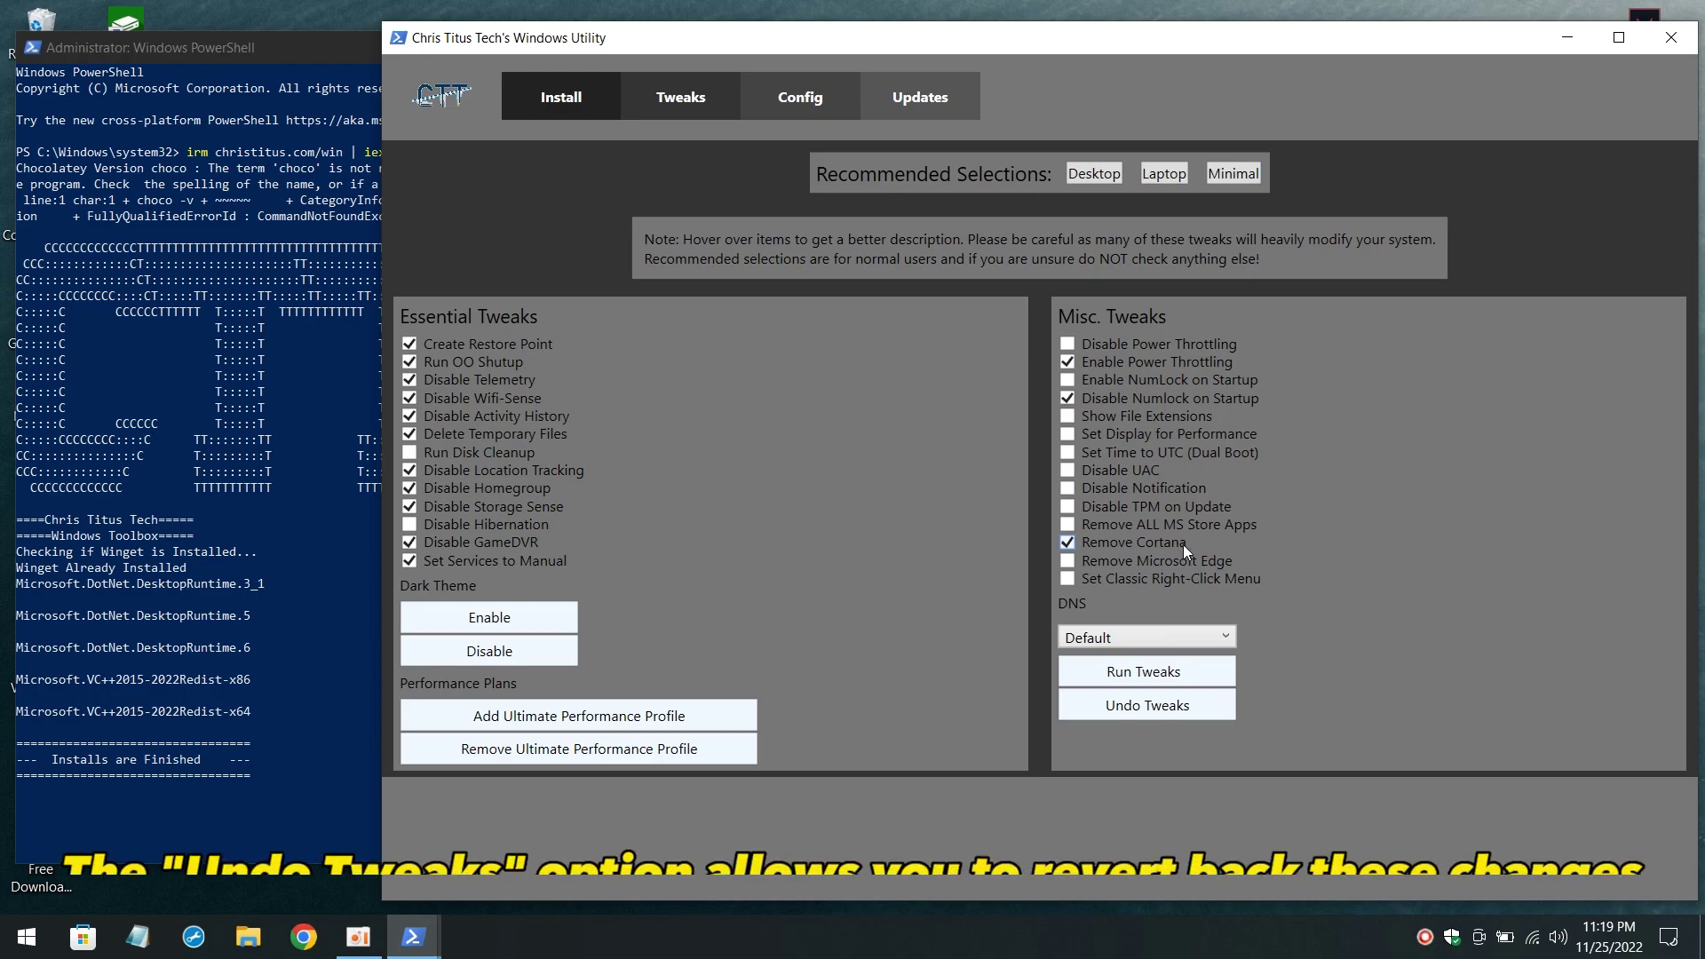
left_click(1080, 562)
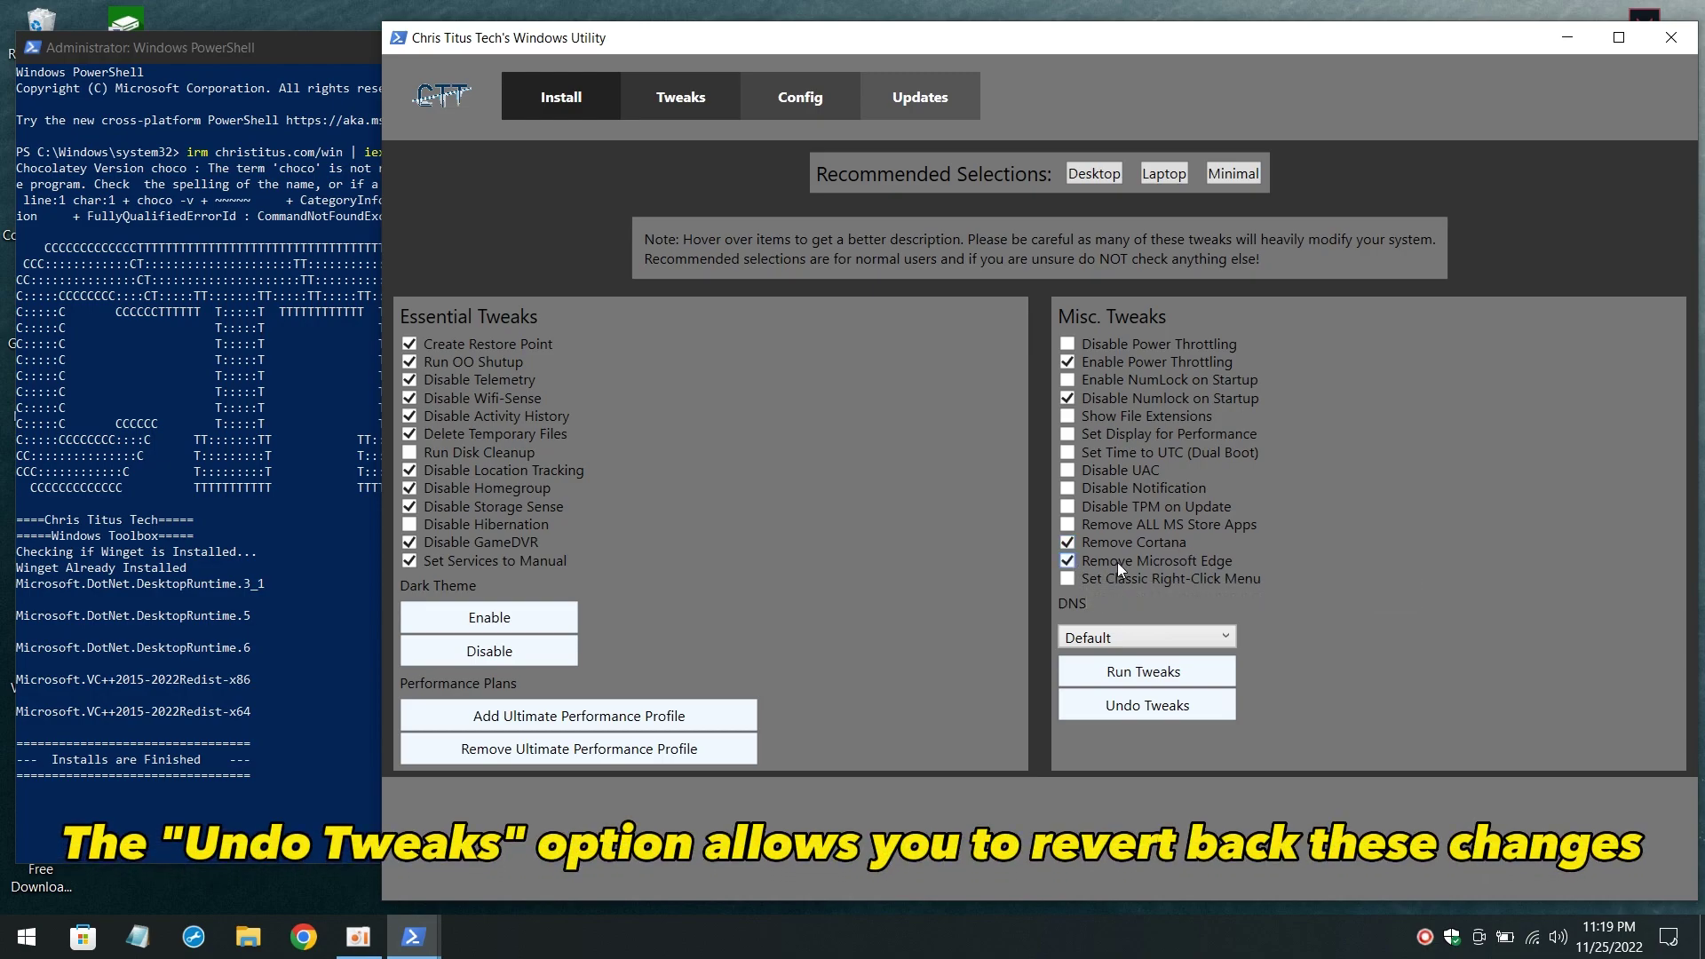
left_click(1134, 677)
left_click(348, 570)
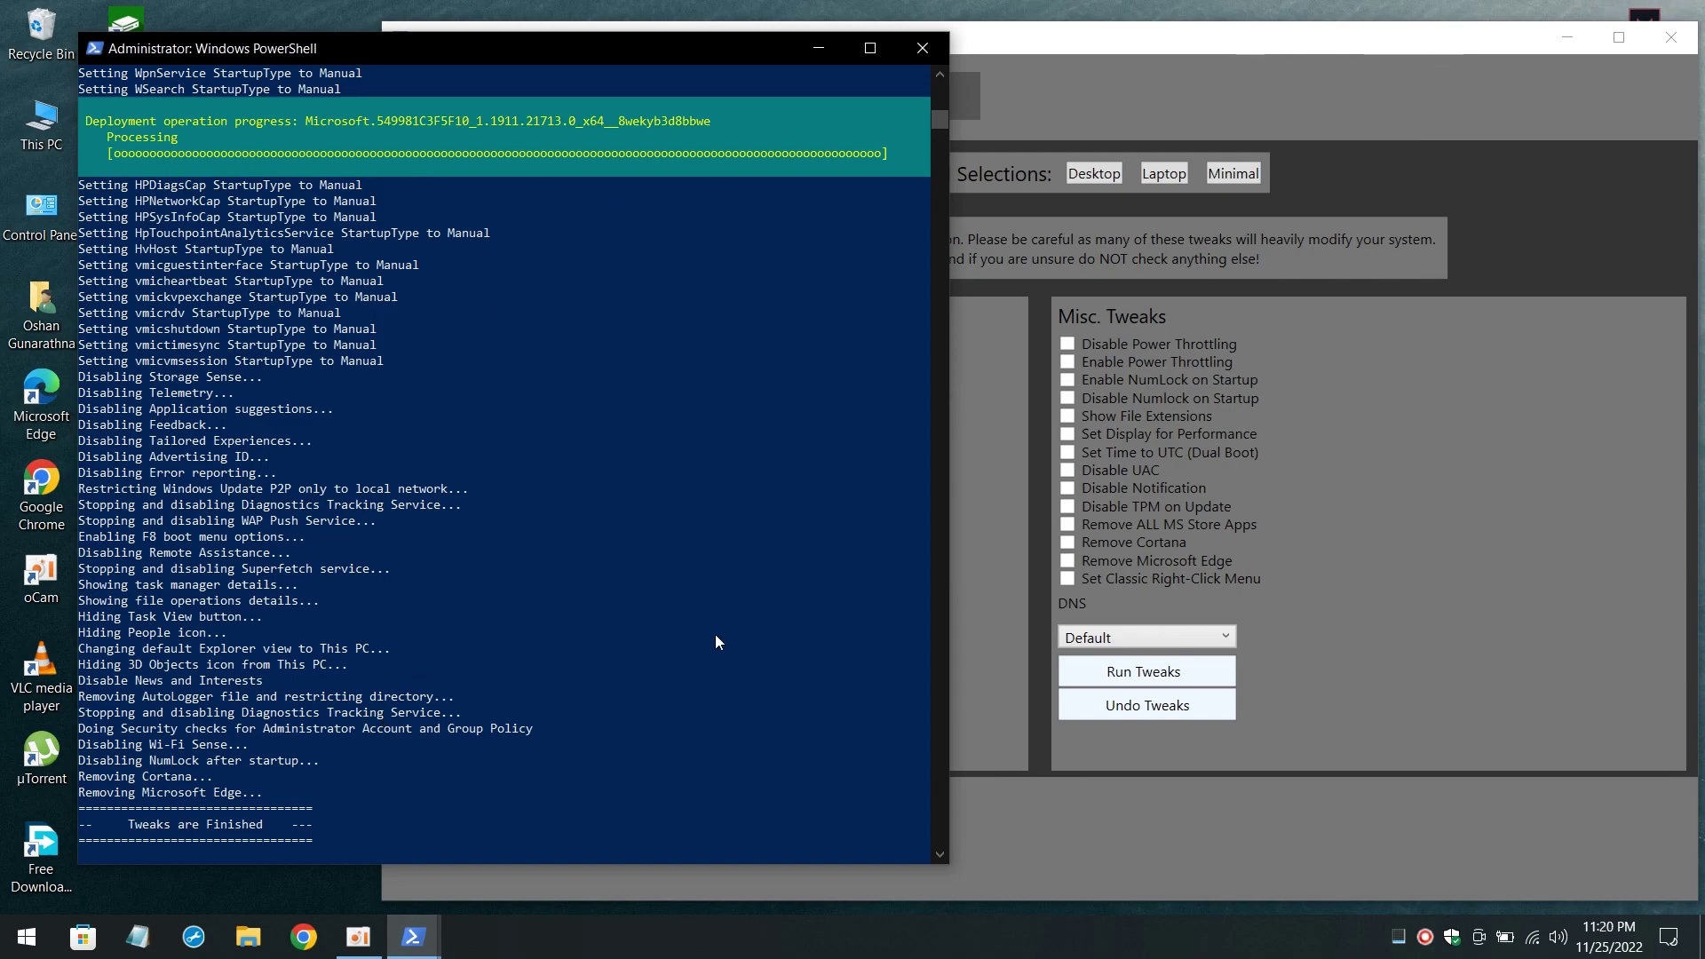
Step: Open Task Manager from the taskbar and view CPU performance
right_click(1074, 937)
left_click(1145, 845)
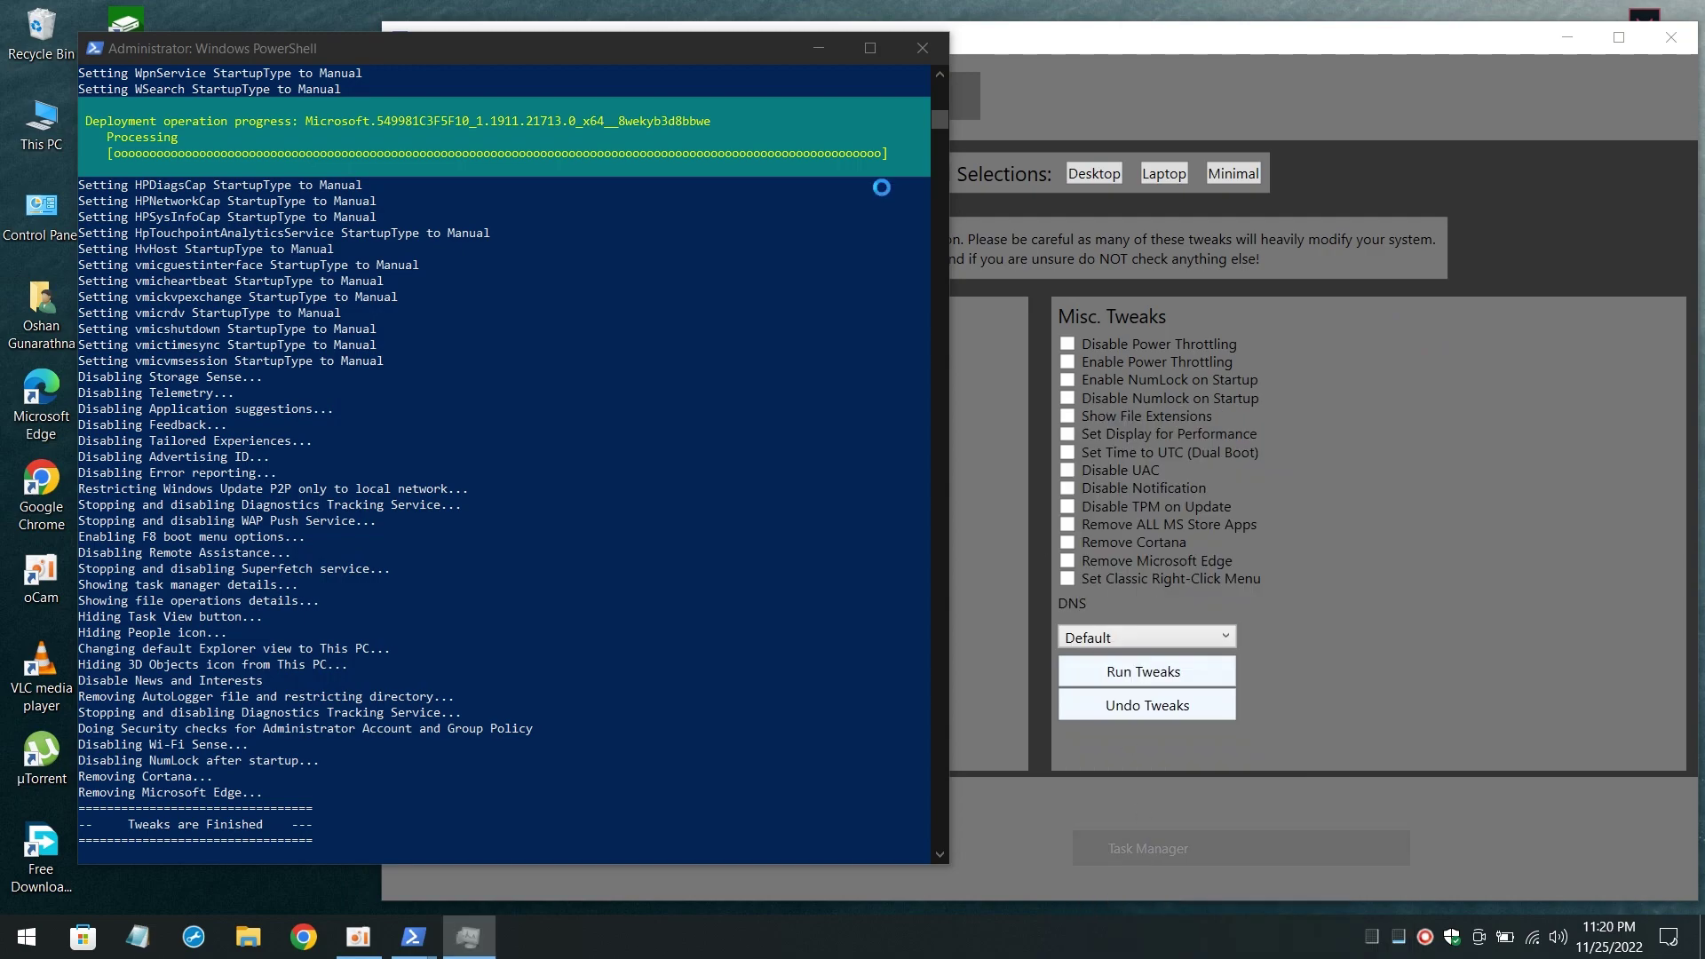
left_click(398, 127)
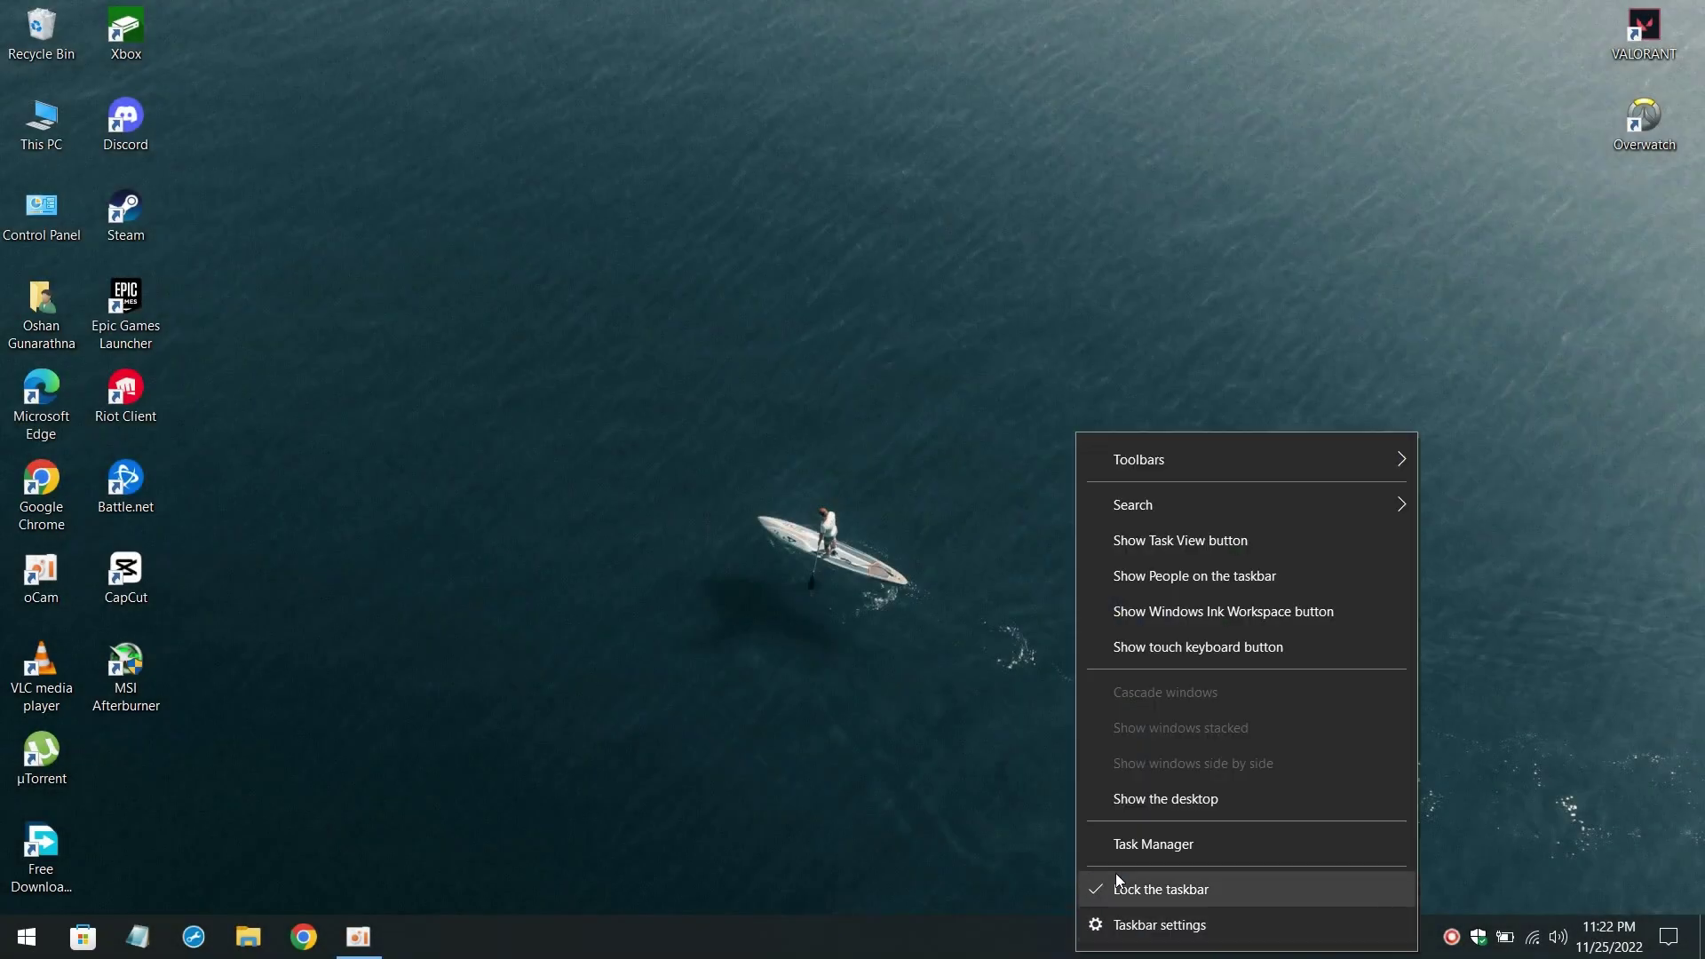
Step: Reopen Task Manager and review the CPU performance figures
left_click(1149, 843)
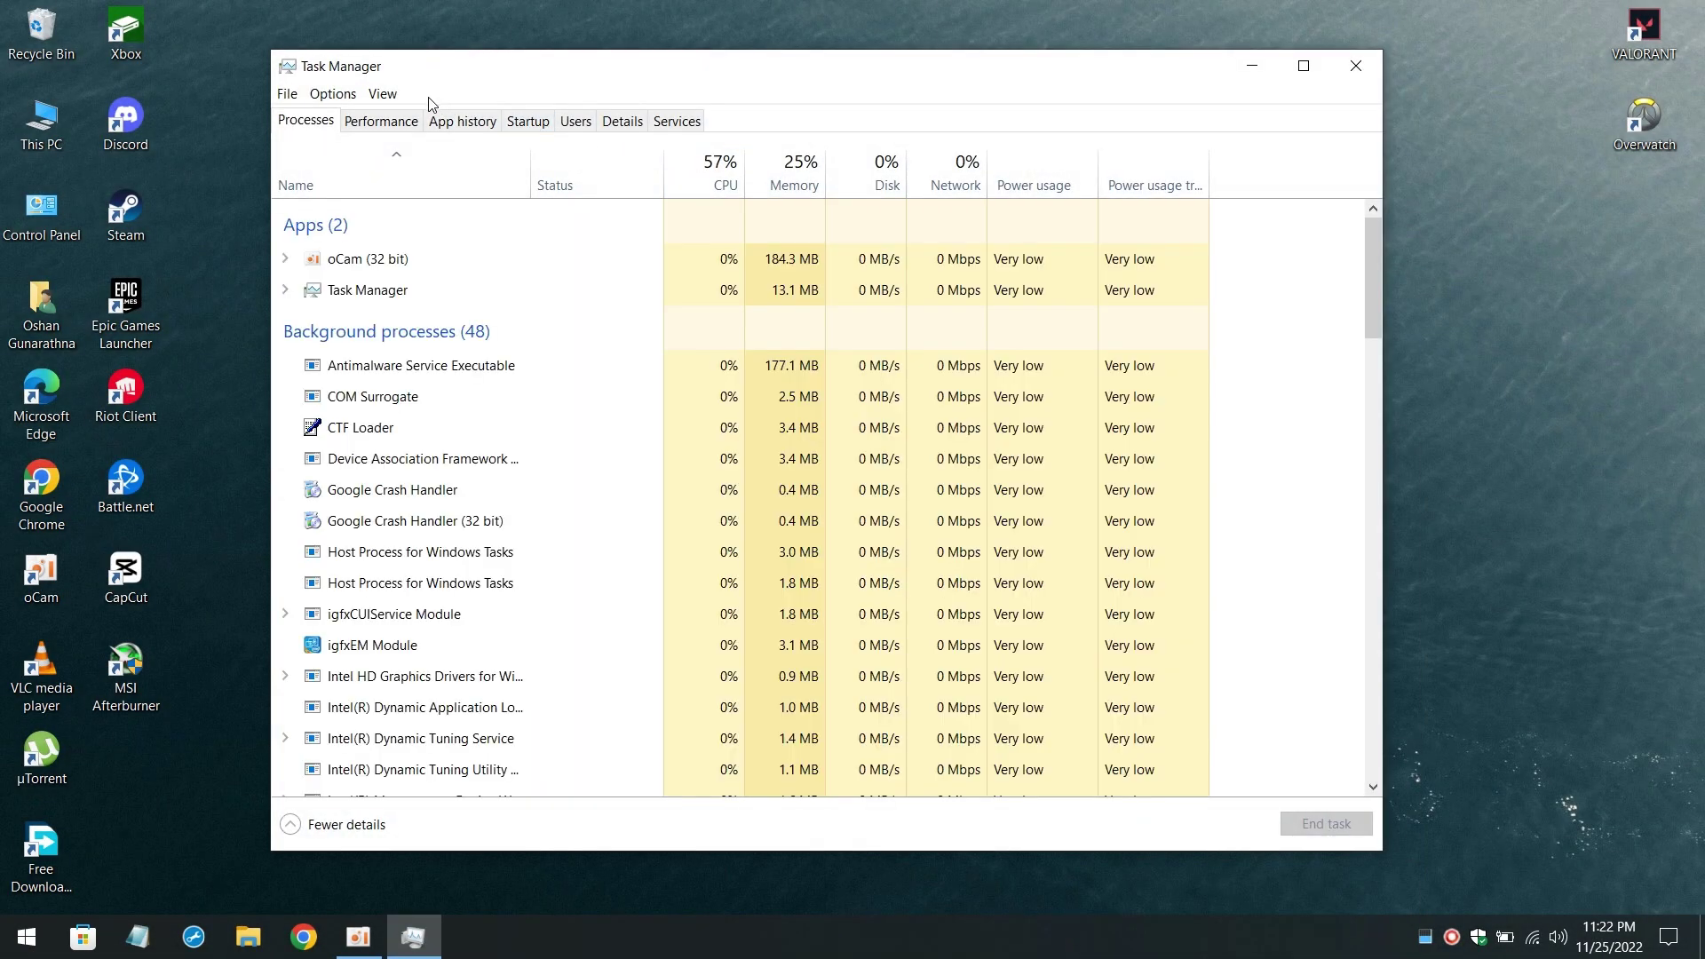
left_click(397, 122)
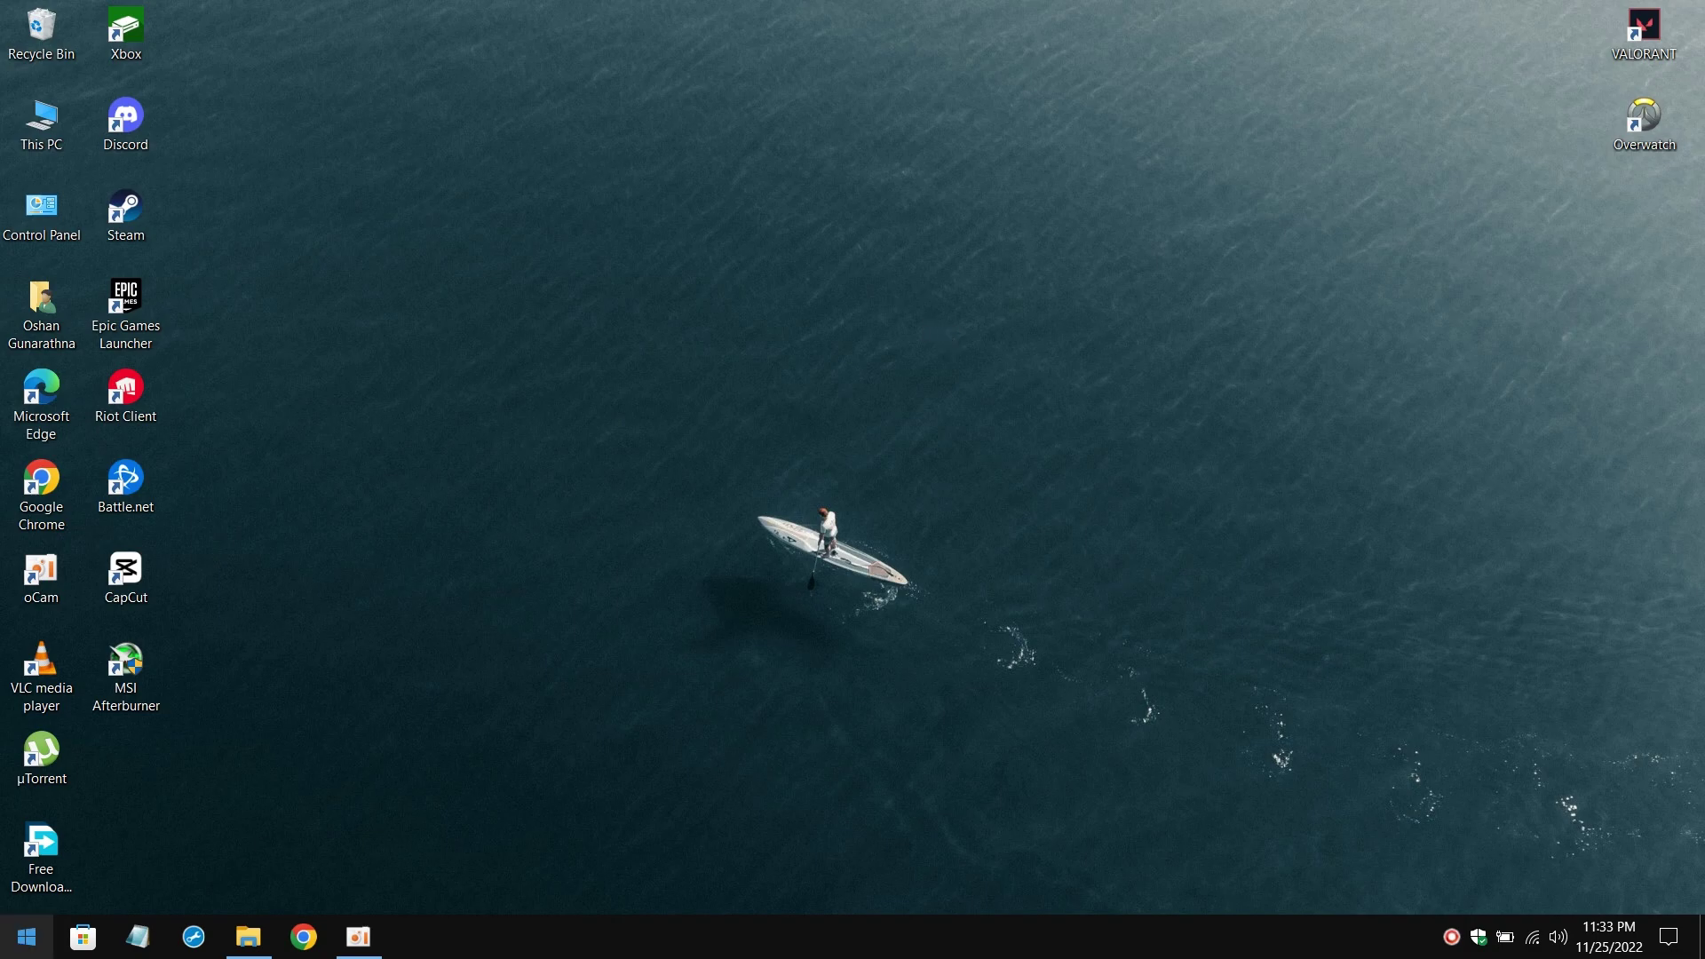
Step: Disable the High precision event timer device under System devices in Device Manager
right_click(27, 937)
left_click(146, 497)
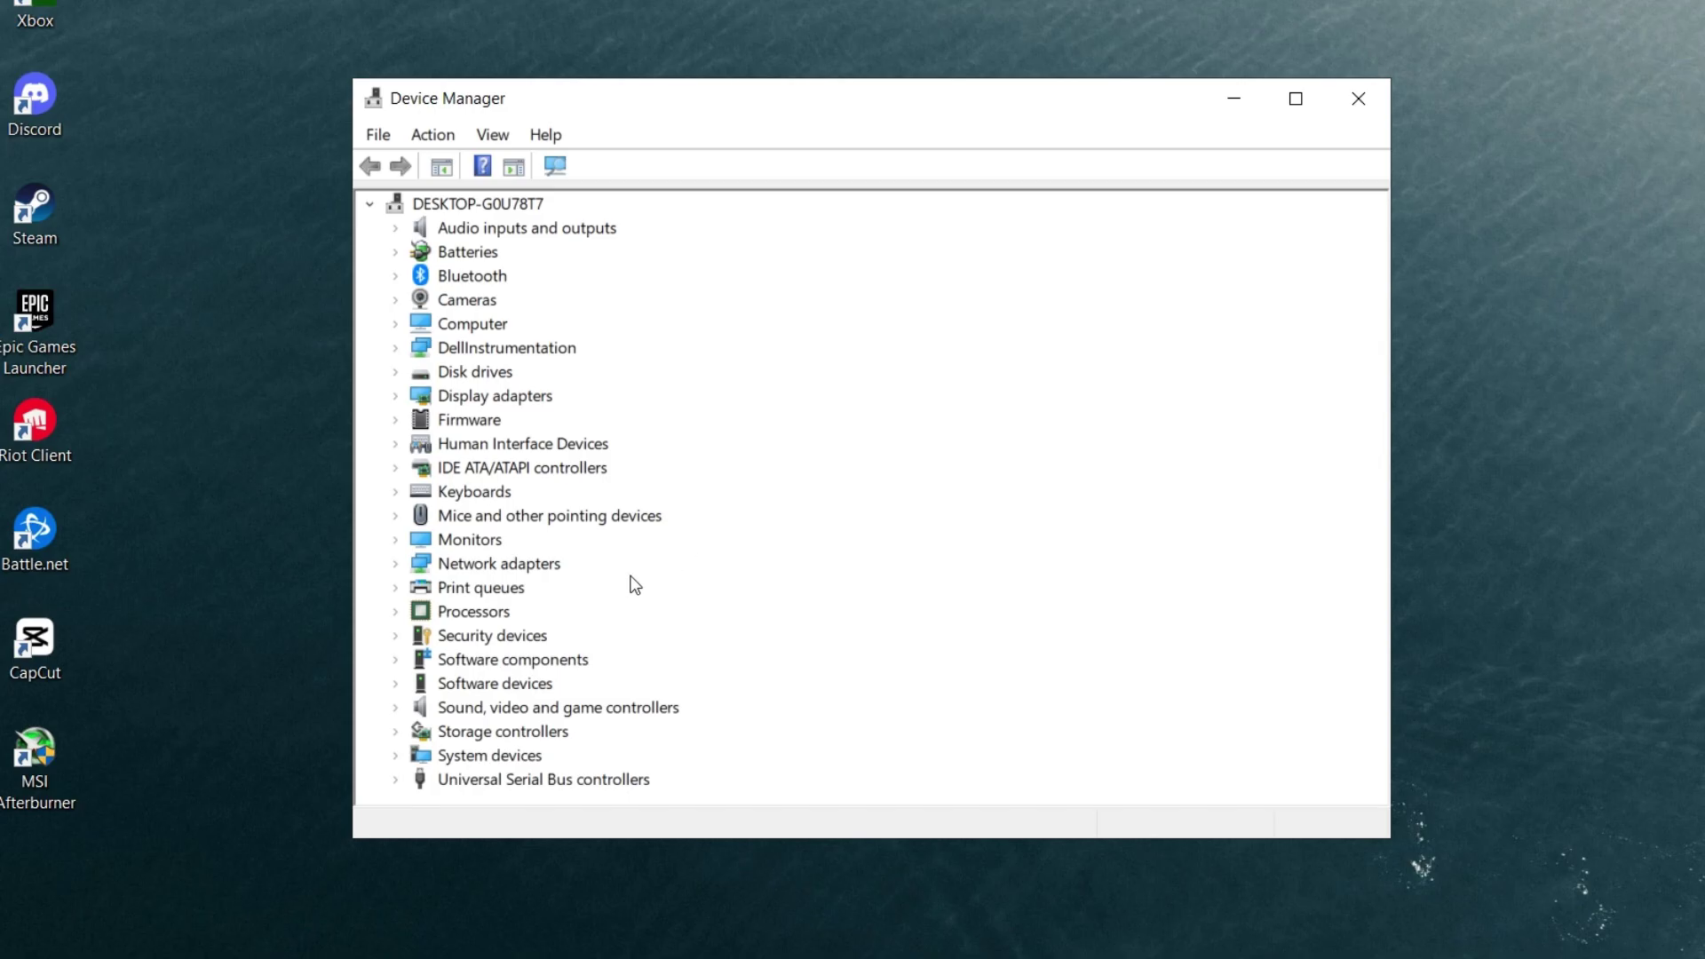
double_click(415, 754)
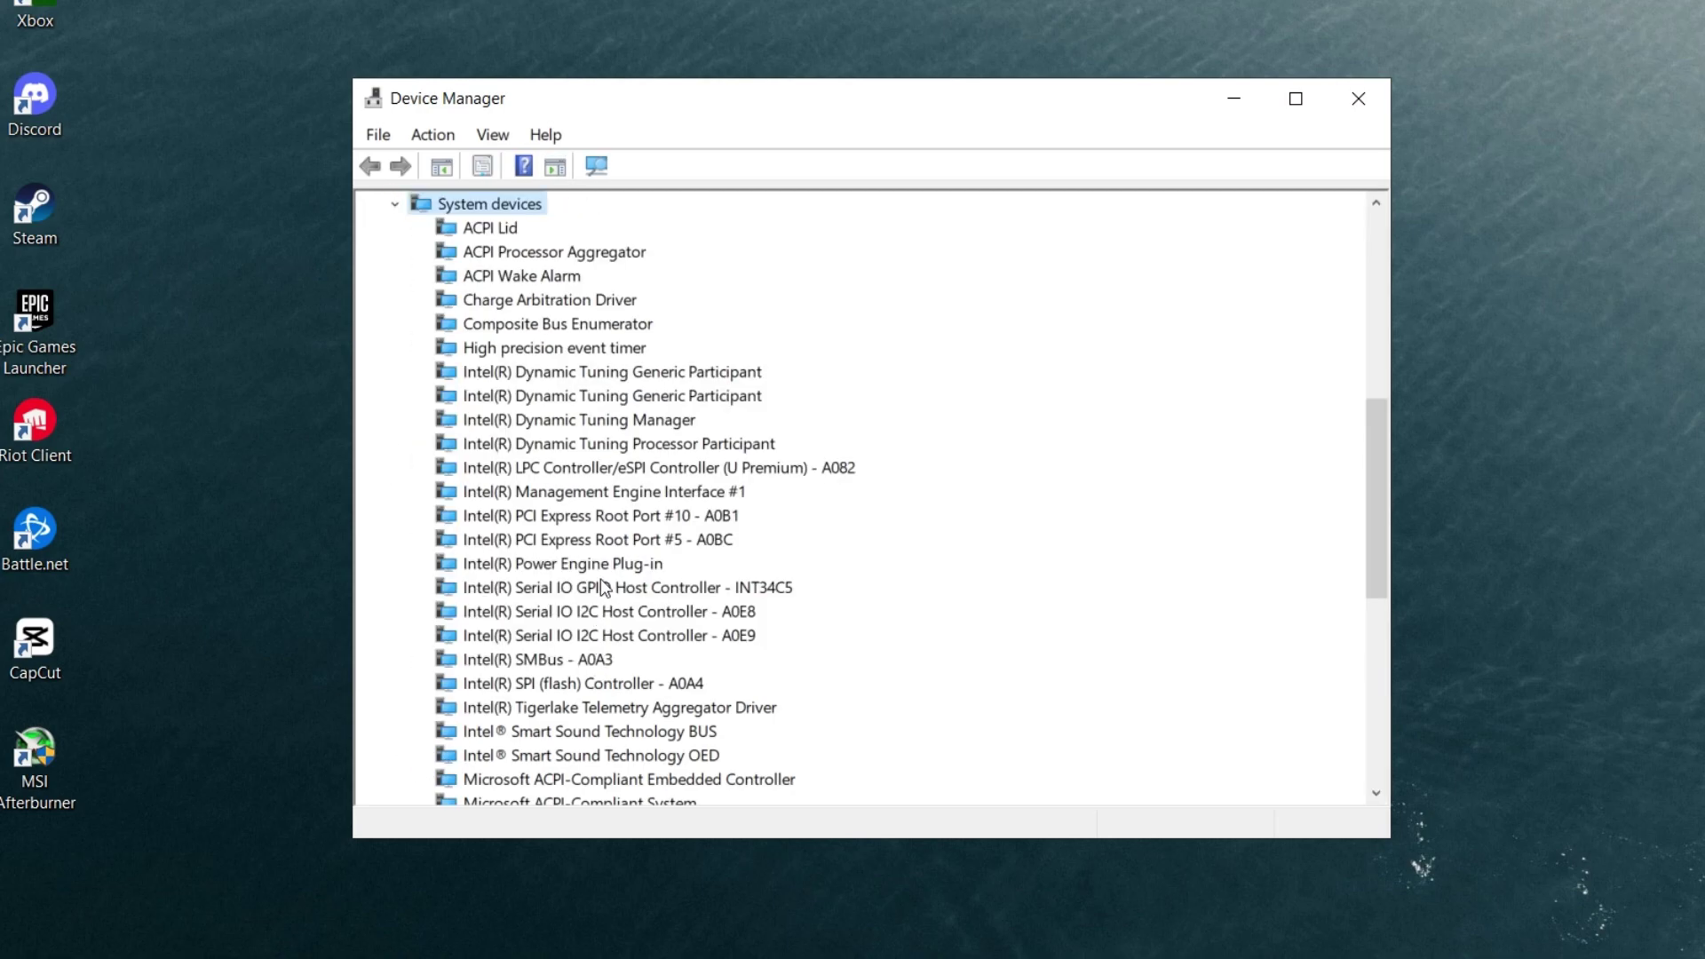
left_click(560, 349)
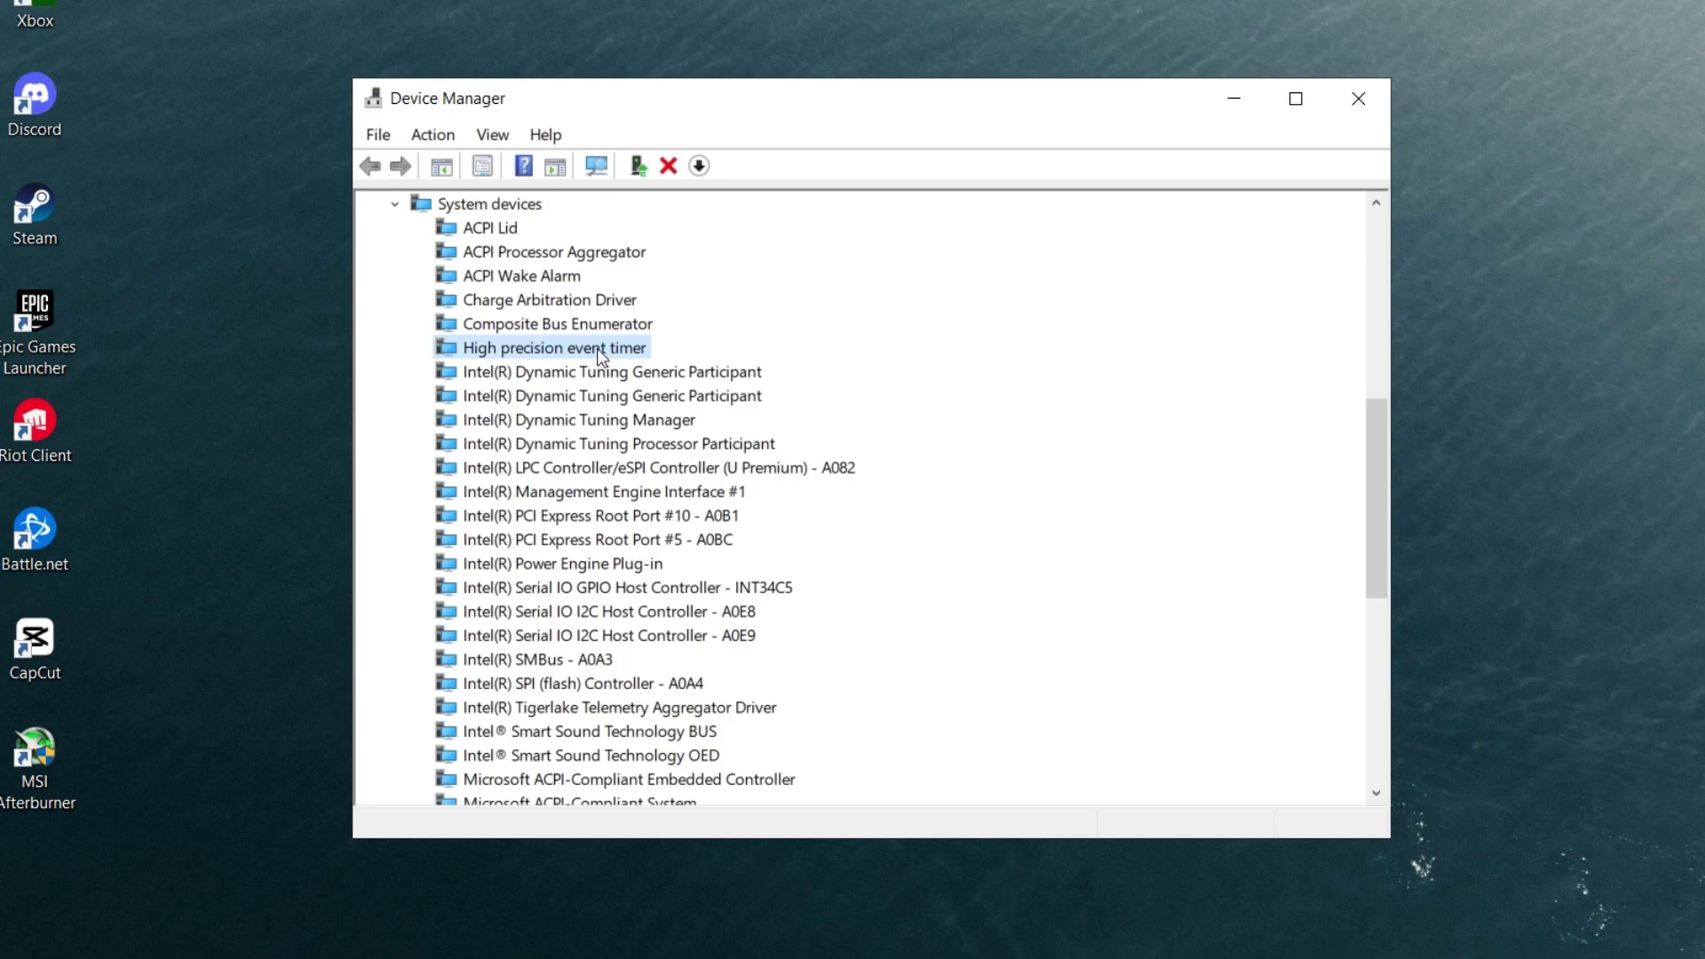
right_click(600, 355)
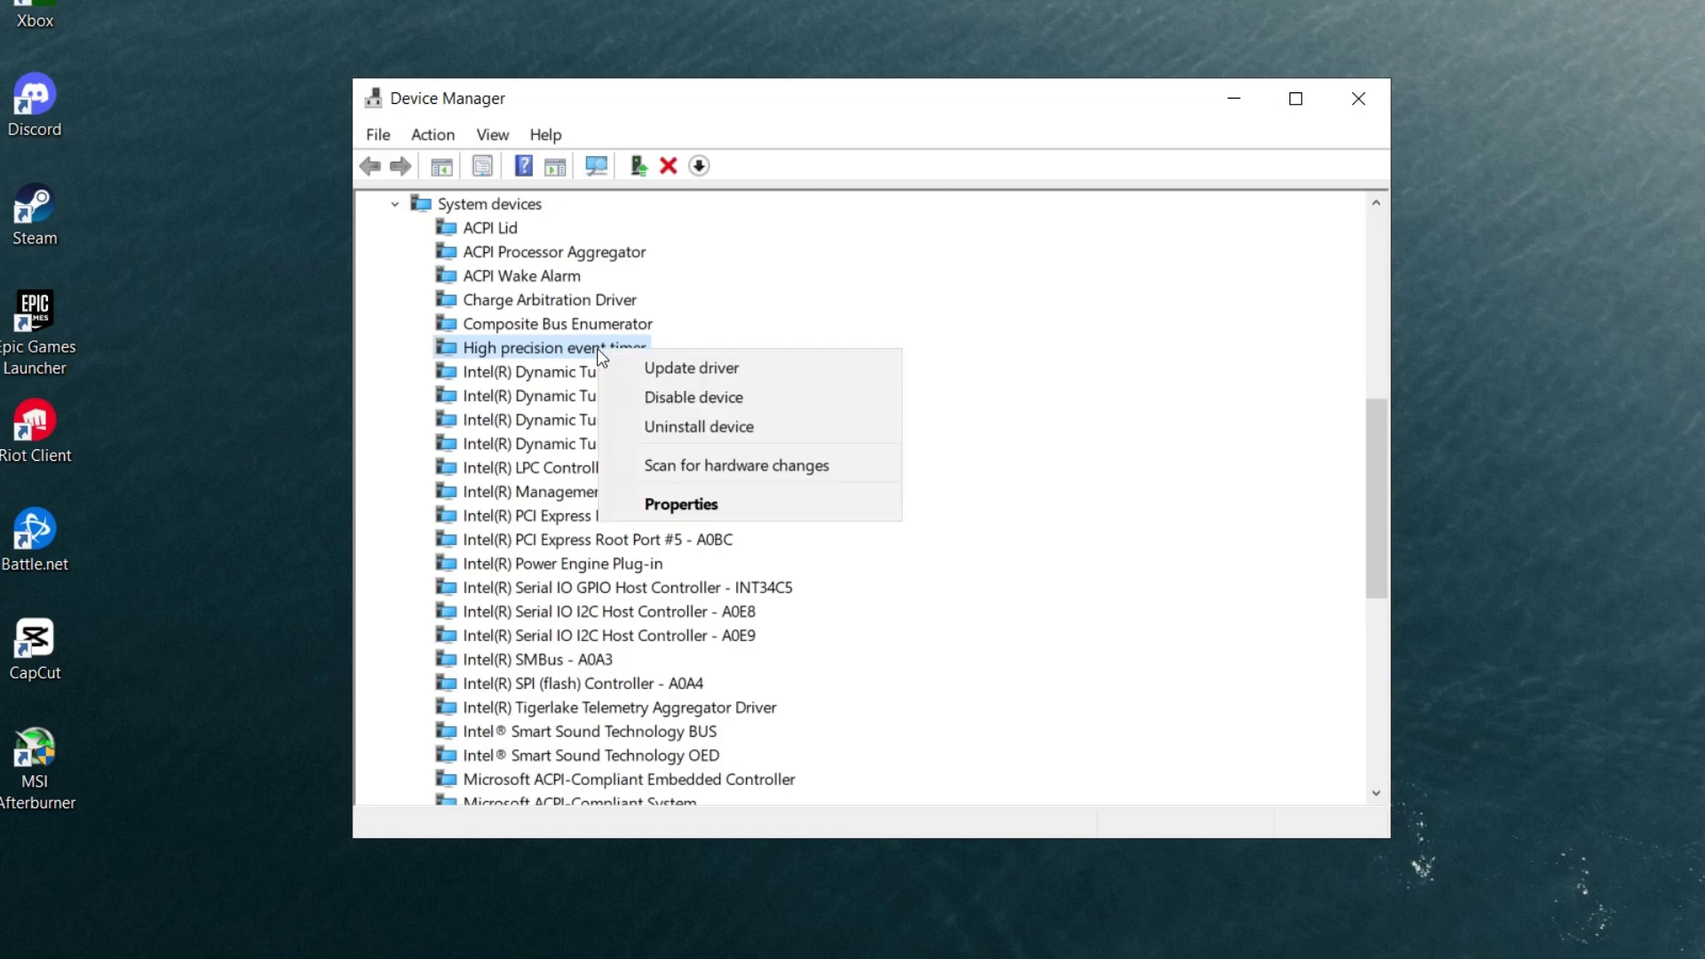
left_click(712, 398)
left_click(971, 552)
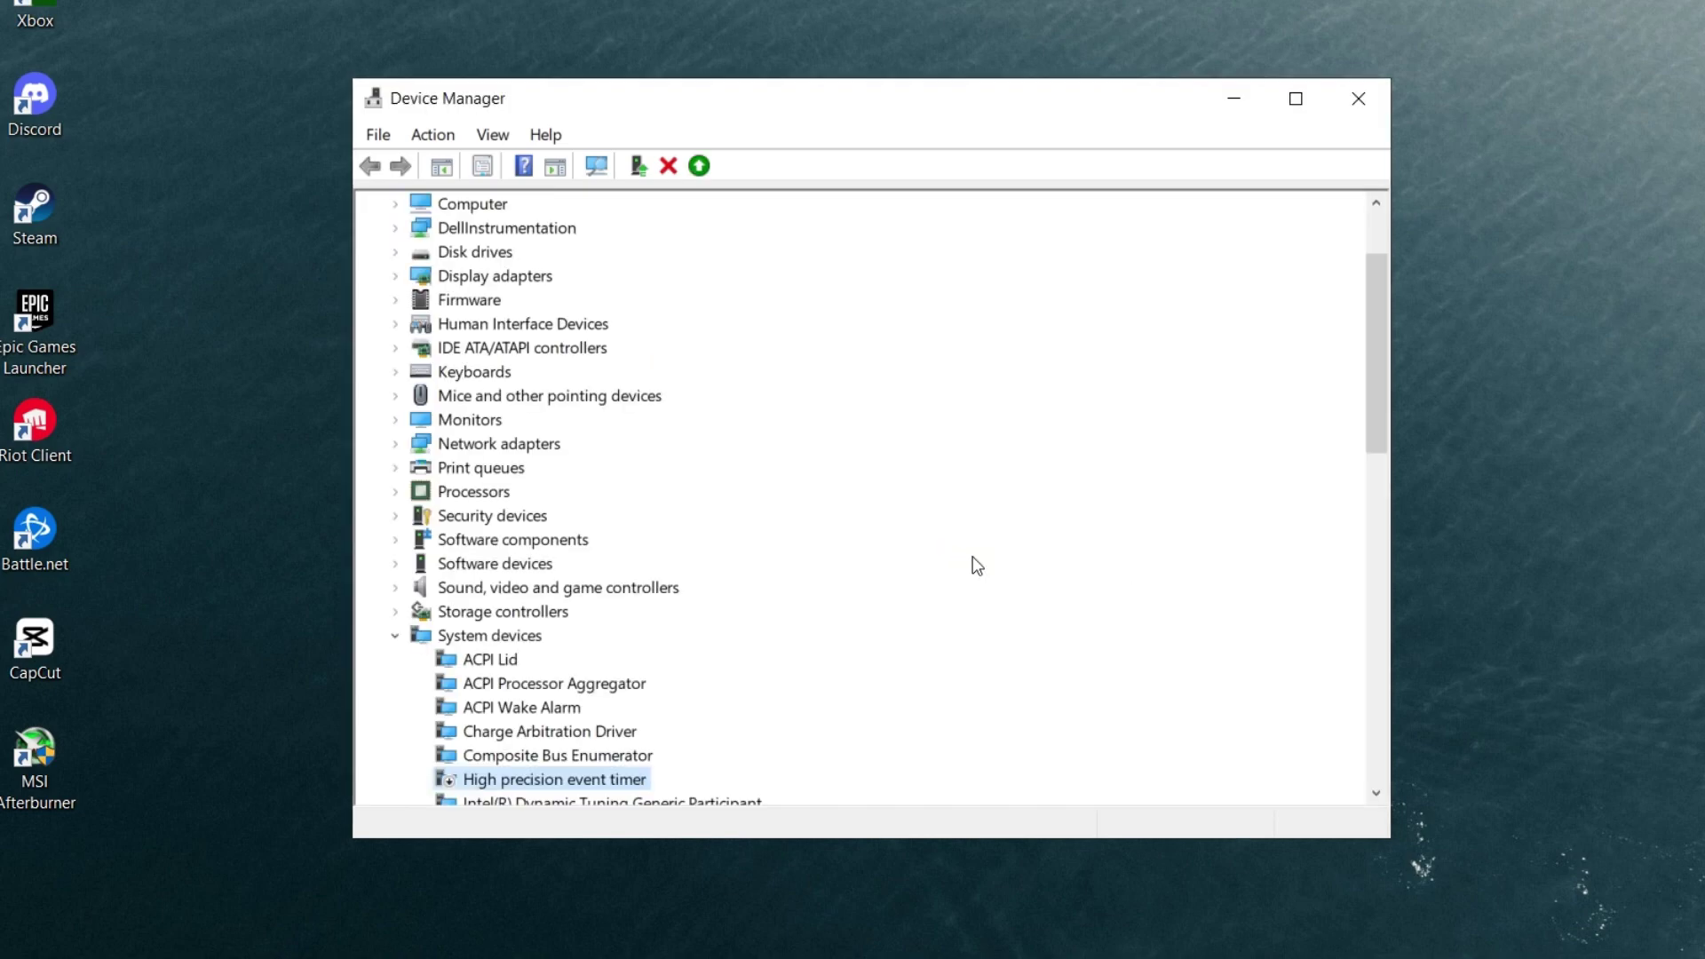
scroll(800, 494, "down", 3)
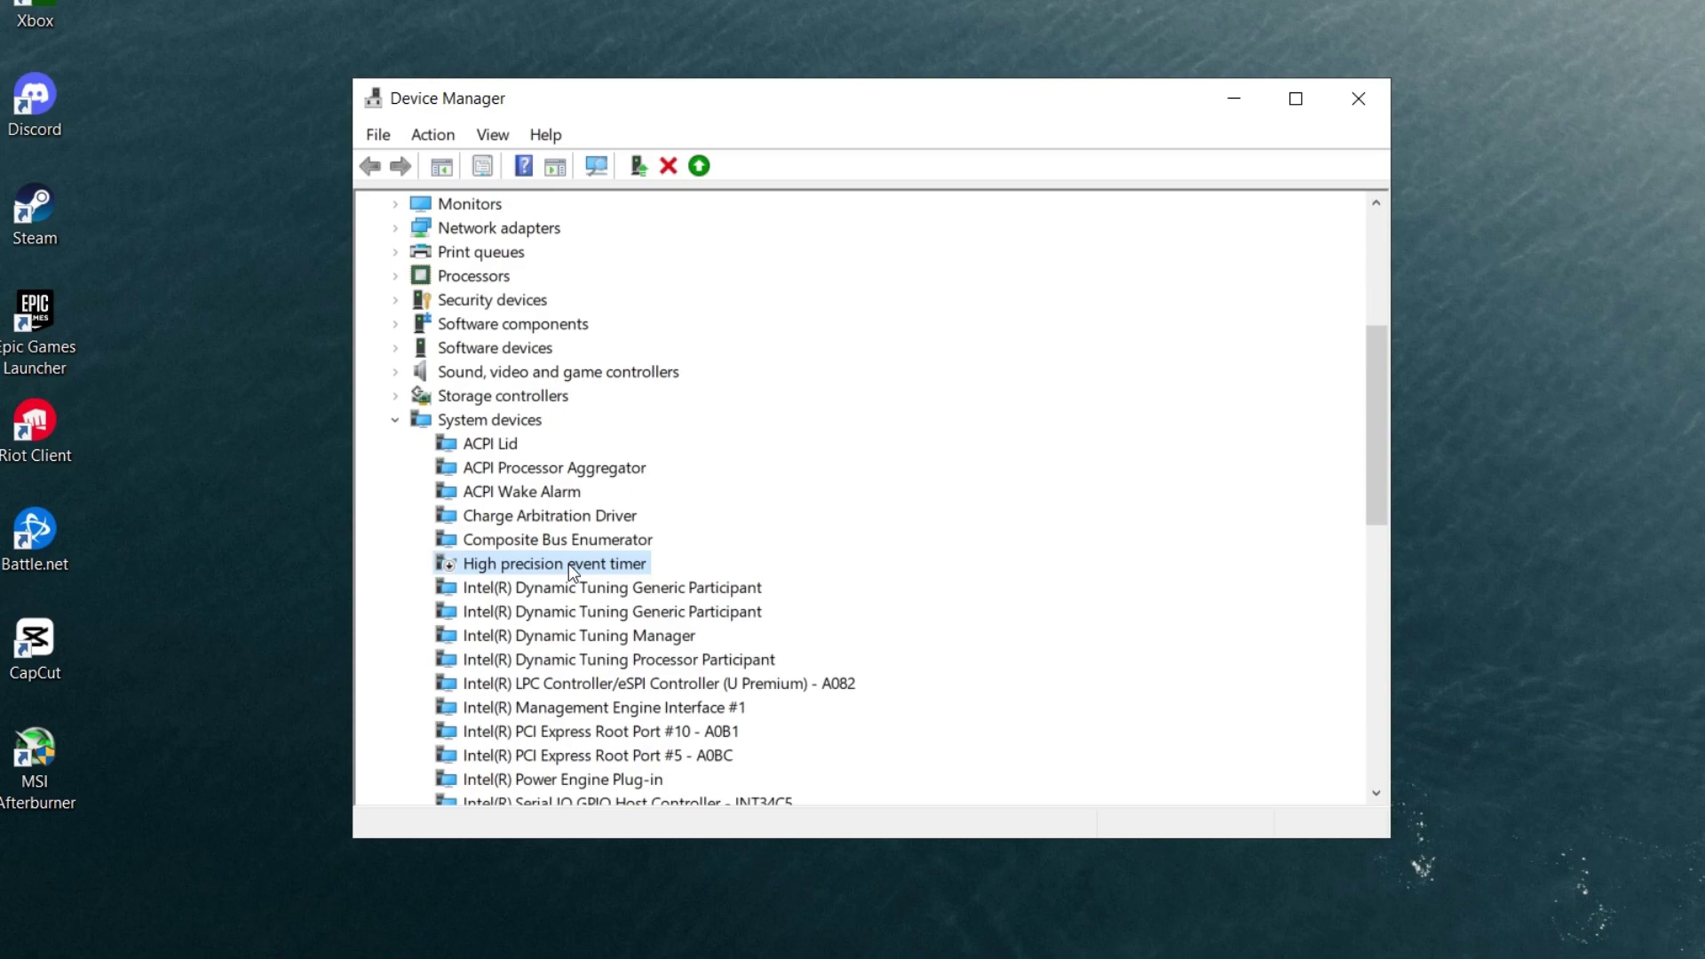
right_click(605, 567)
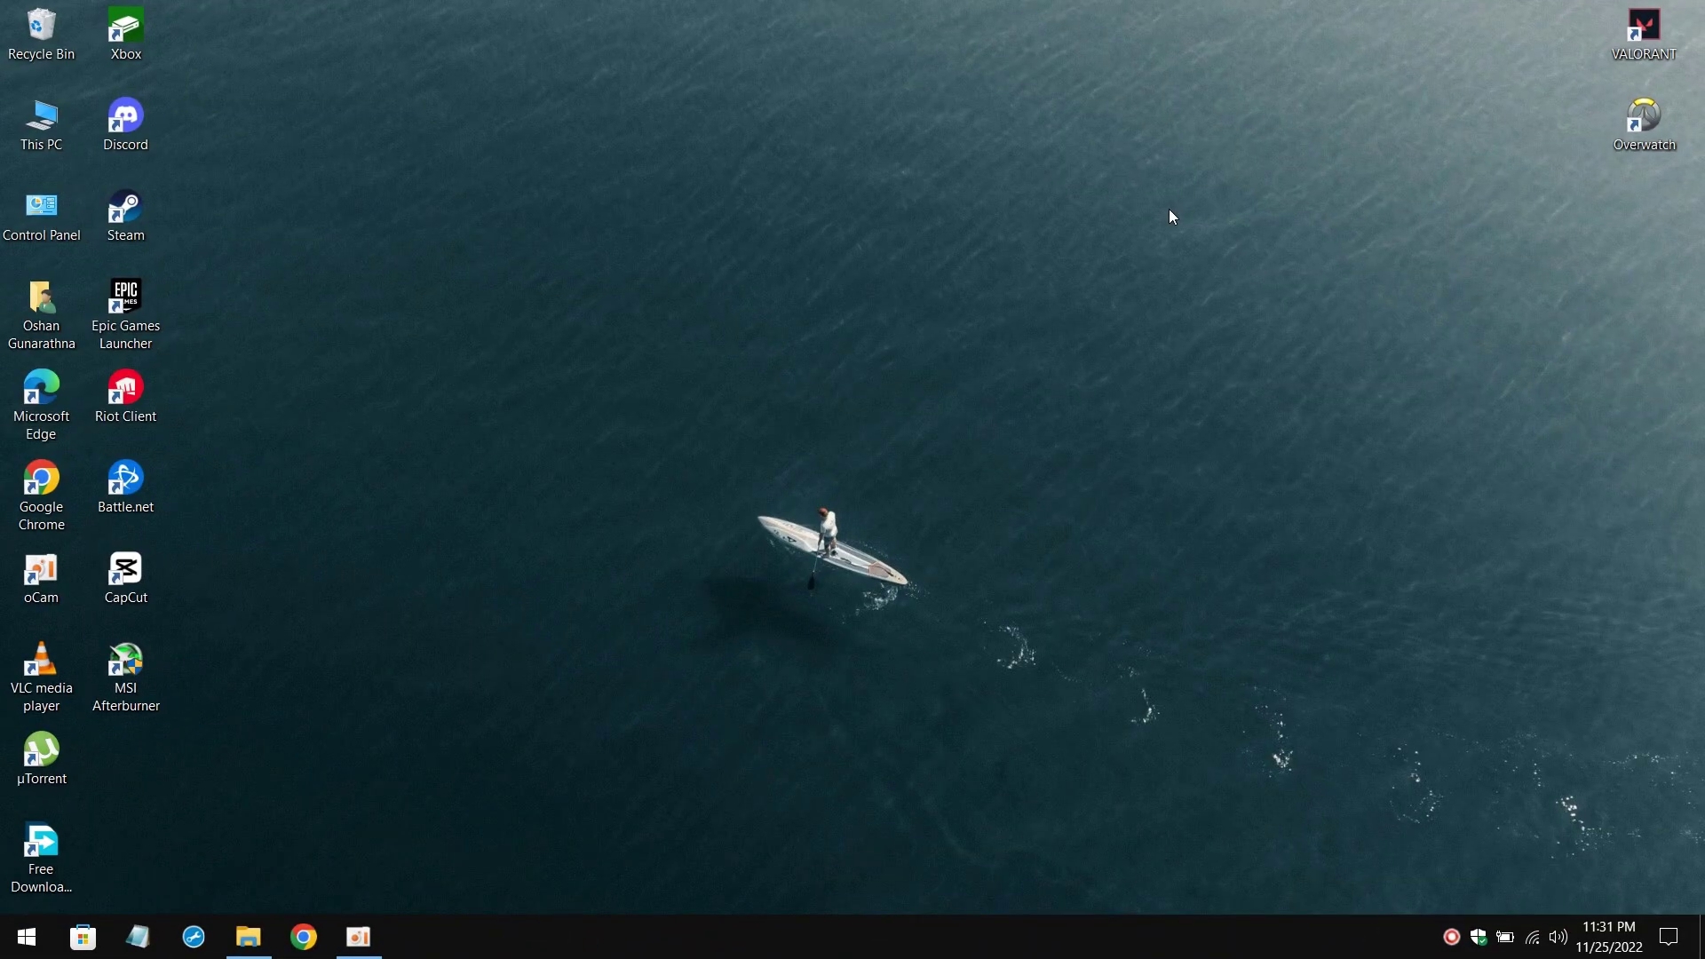
Step: Open Performance Options through This PC's Advanced system settings
right_click(62, 124)
left_click(252, 396)
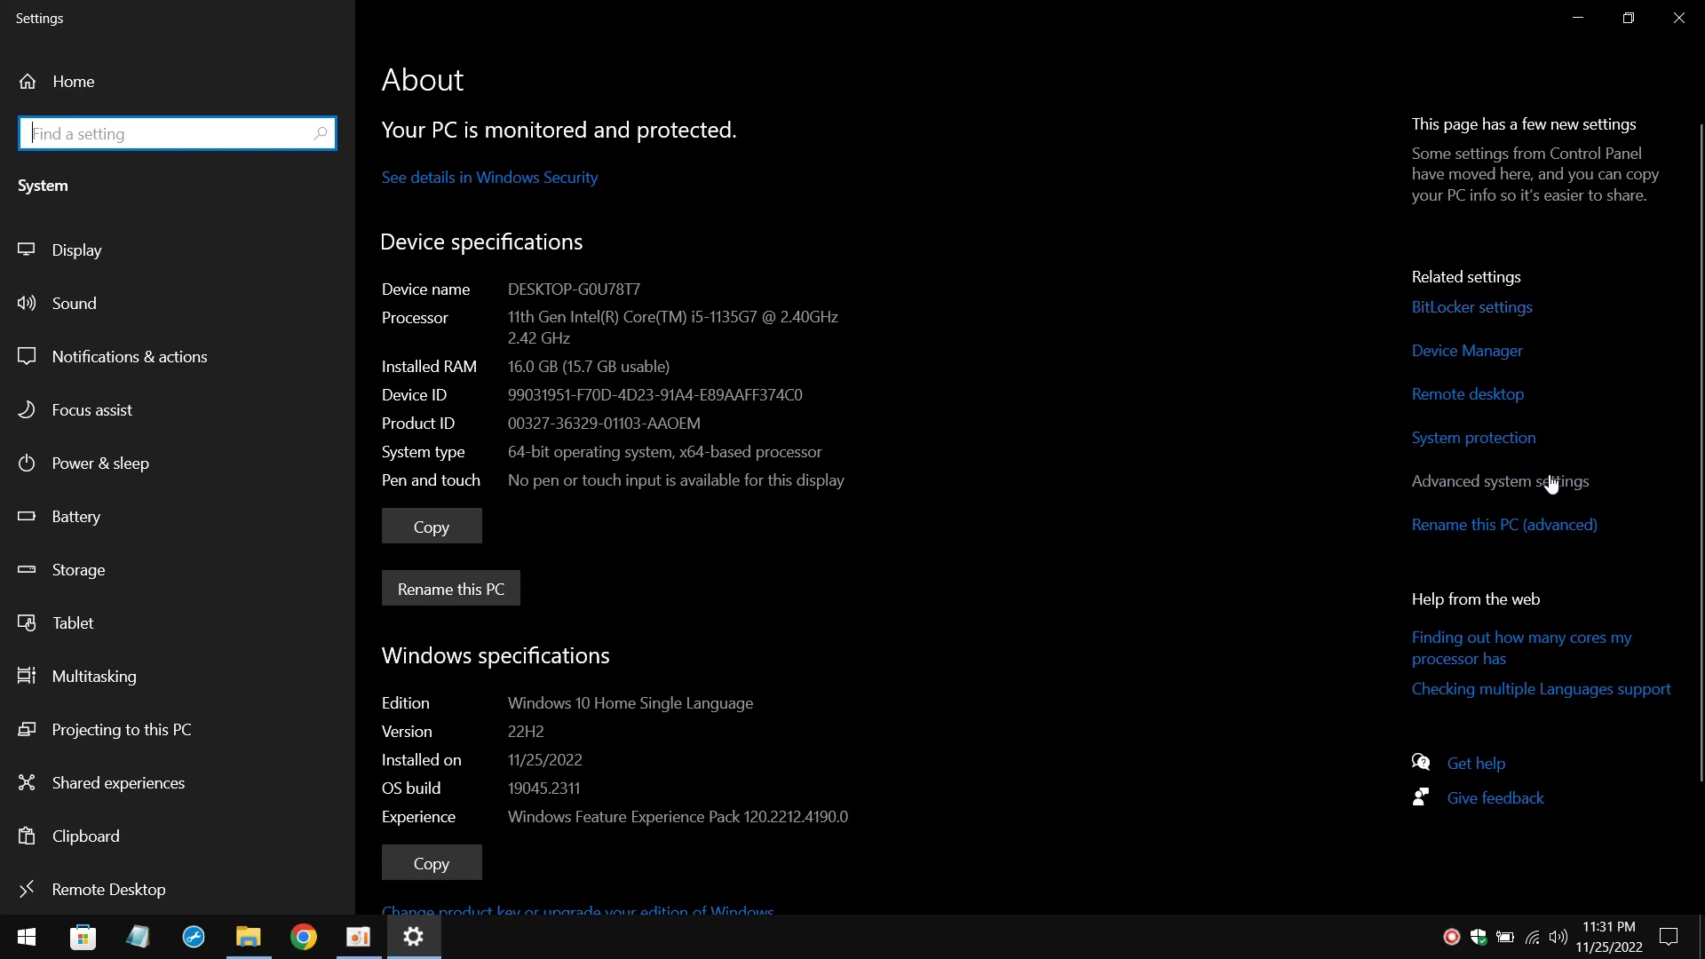
left_click(1549, 482)
left_click_drag(298, 52, 877, 174)
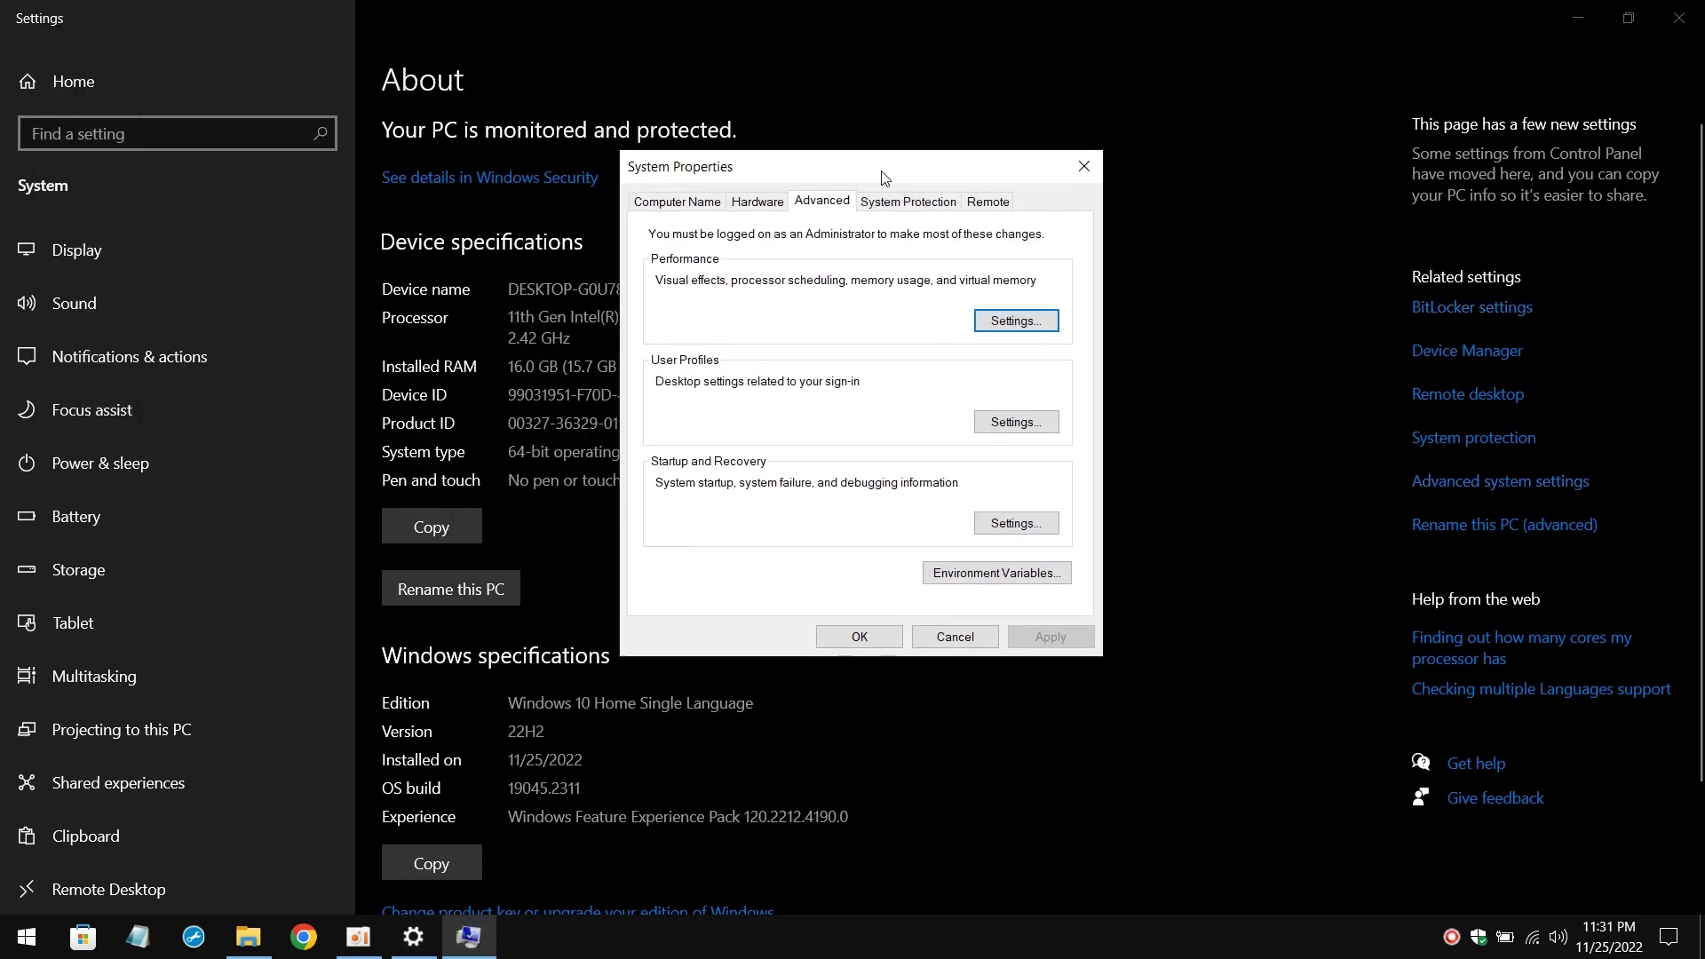
left_click(1021, 324)
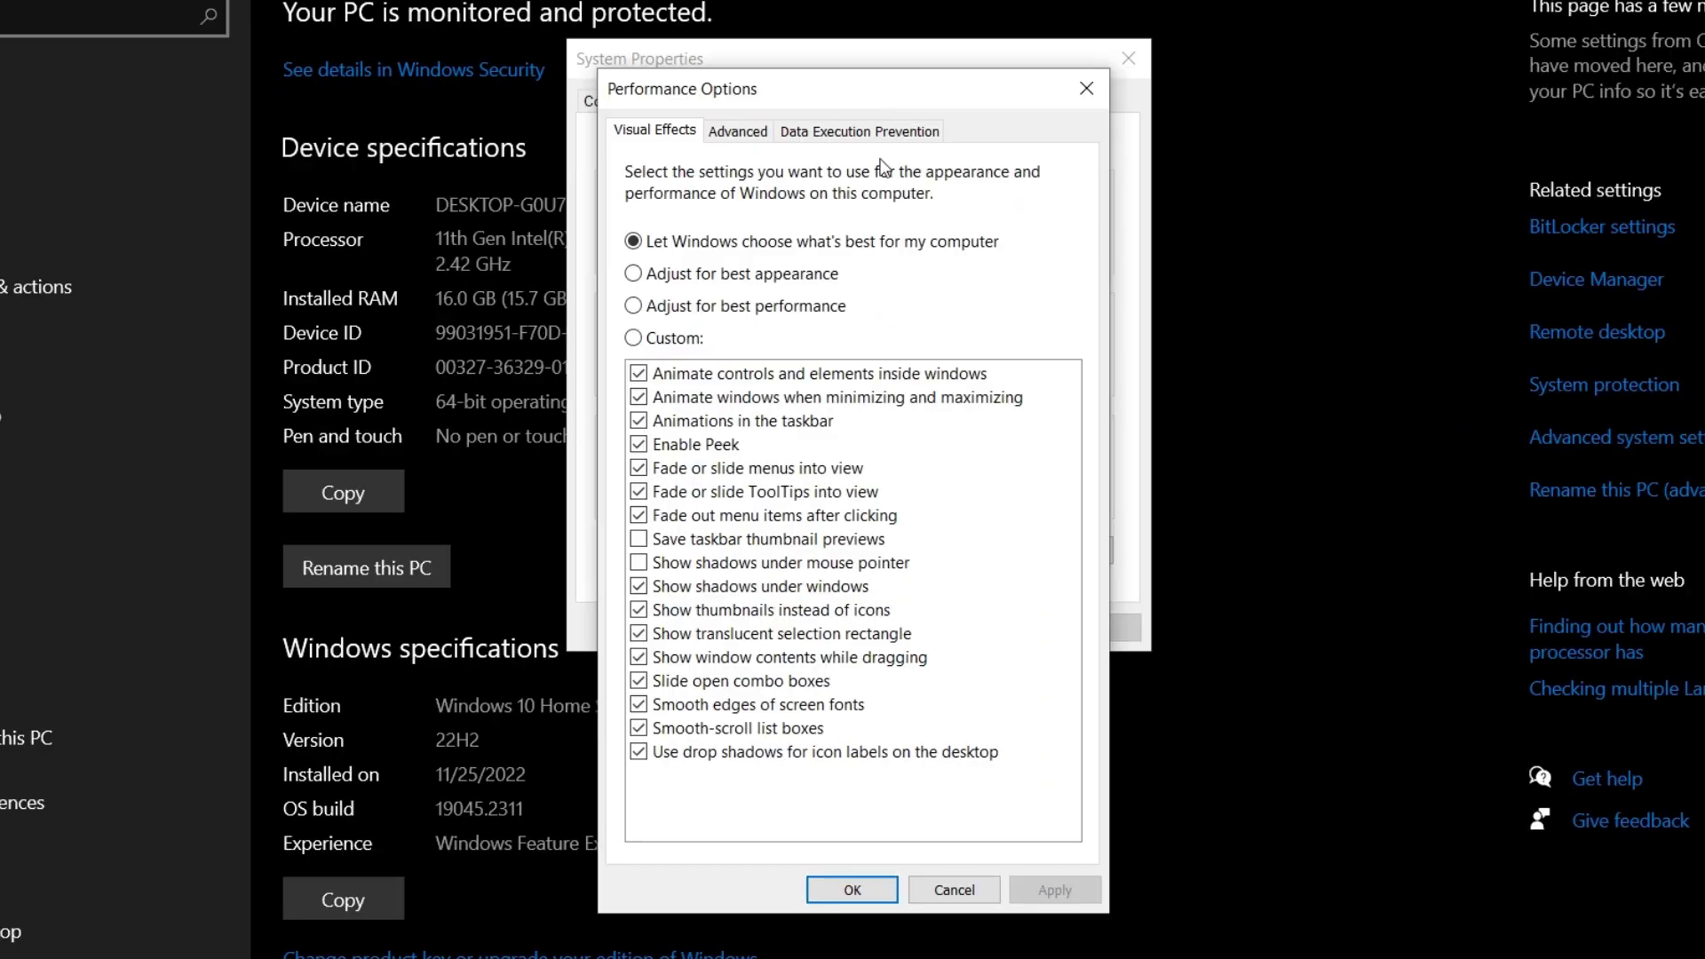
Step: Adjust visual effects for best performance, keeping smooth screen-font edges and thumbnails, and apply
left_click(775, 310)
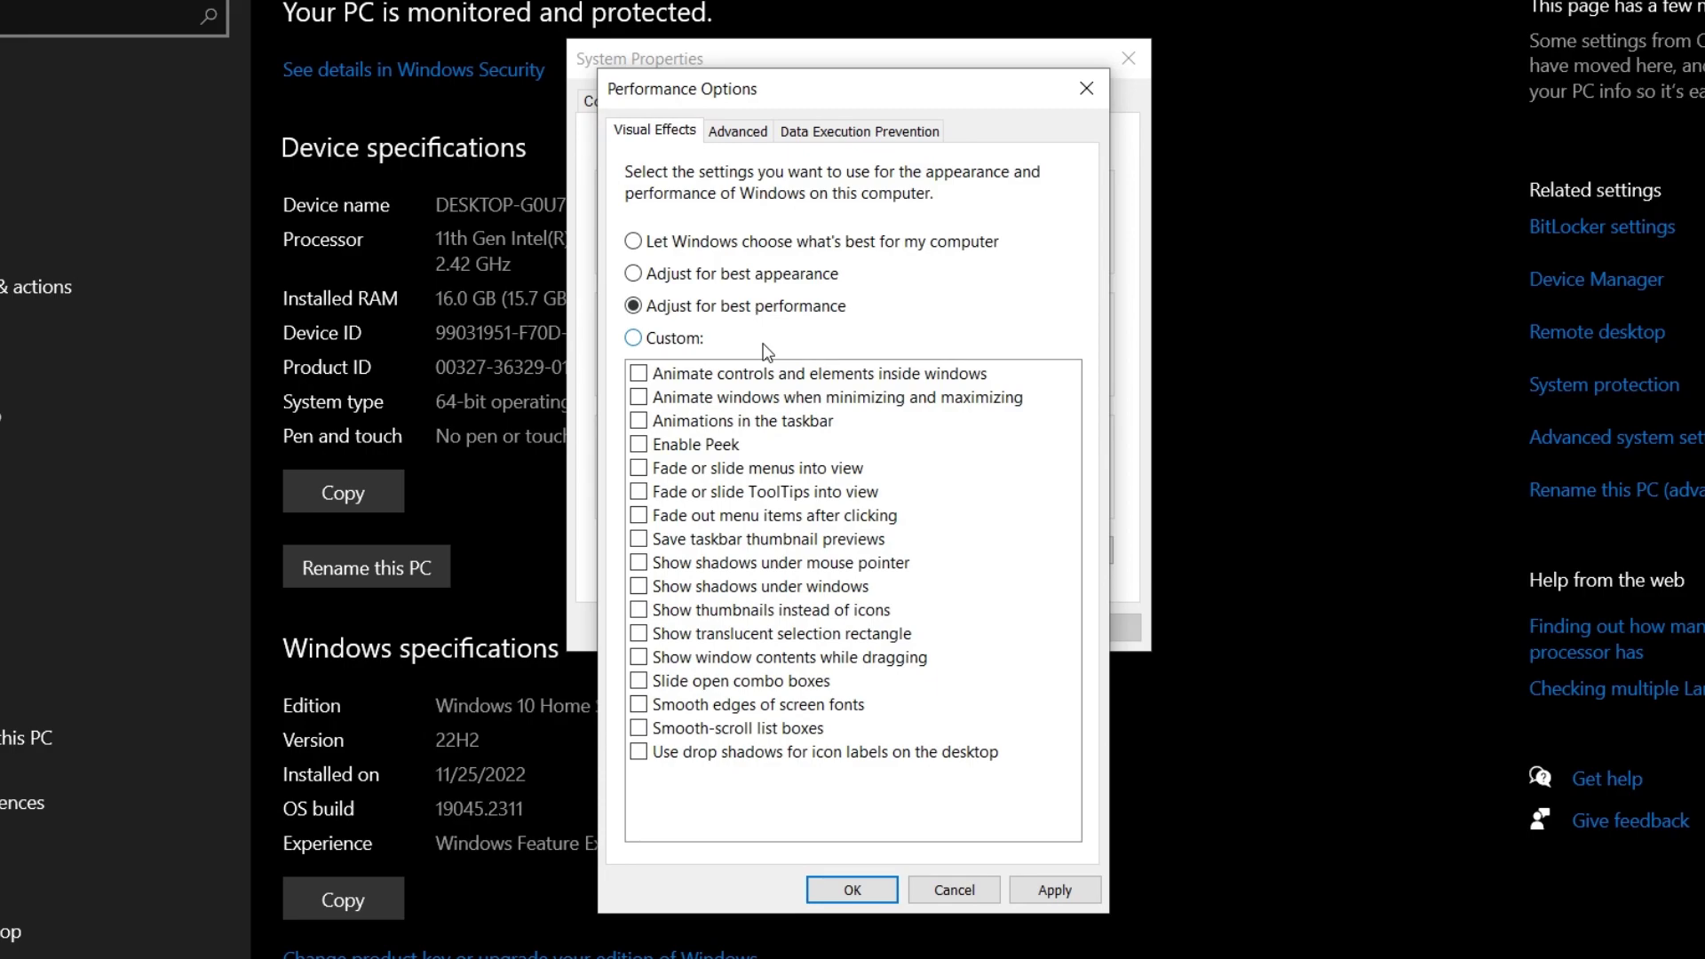
left_click(714, 705)
left_click(734, 609)
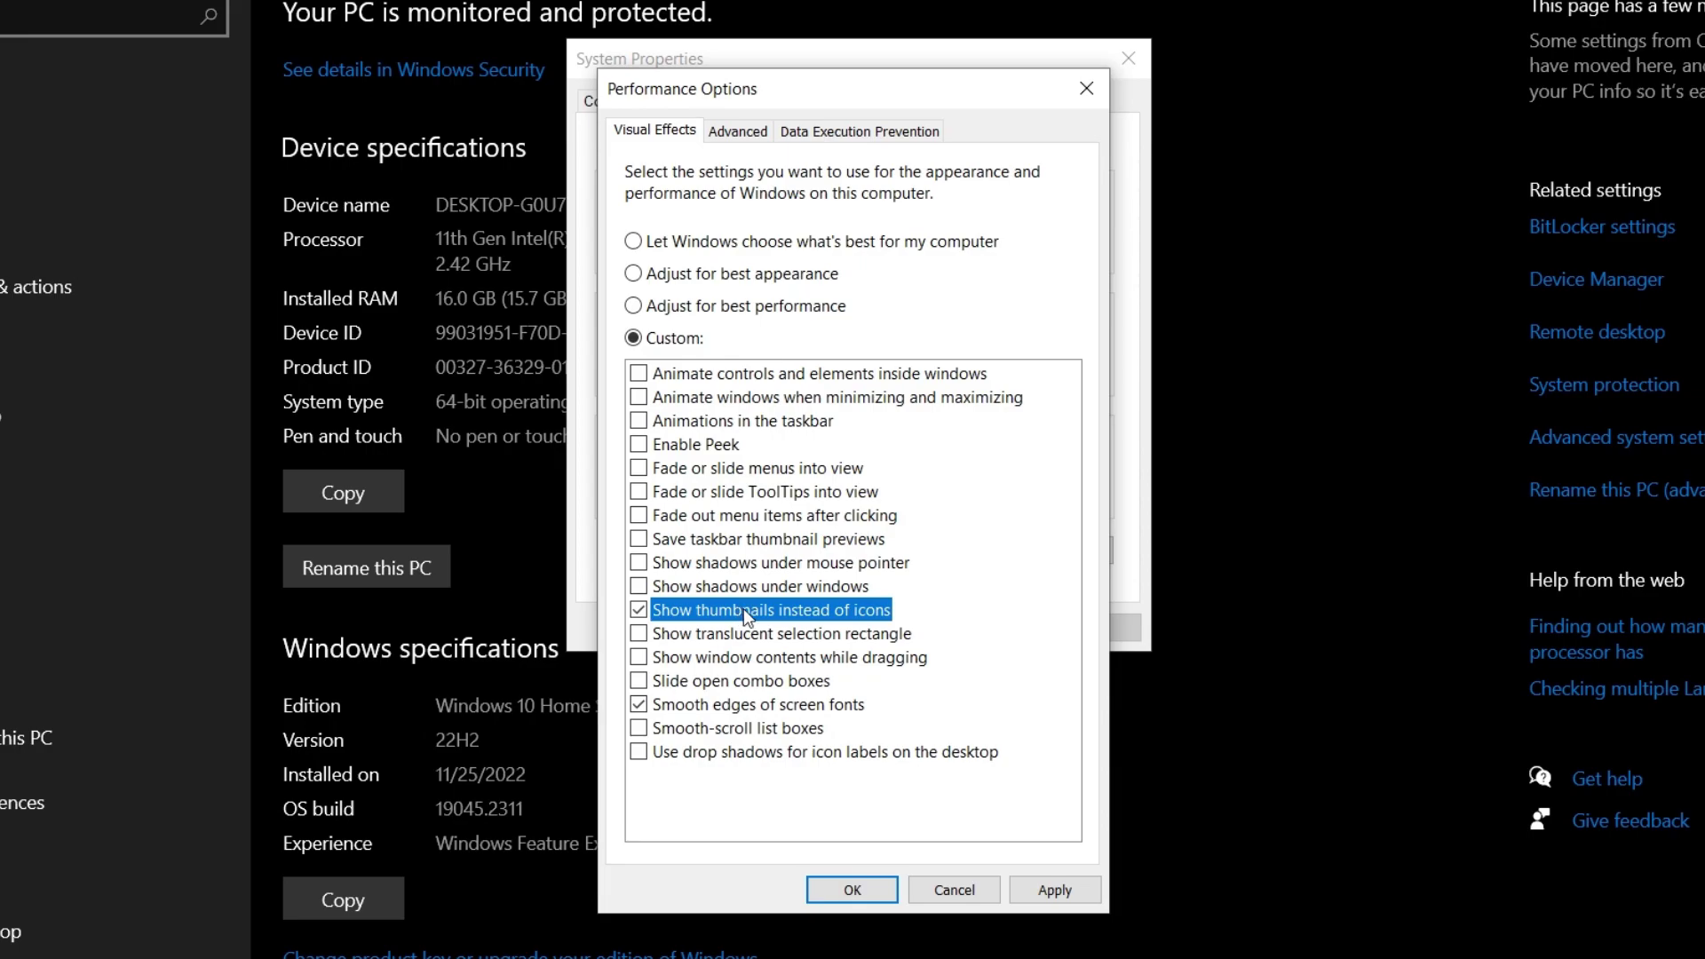
left_click(1052, 885)
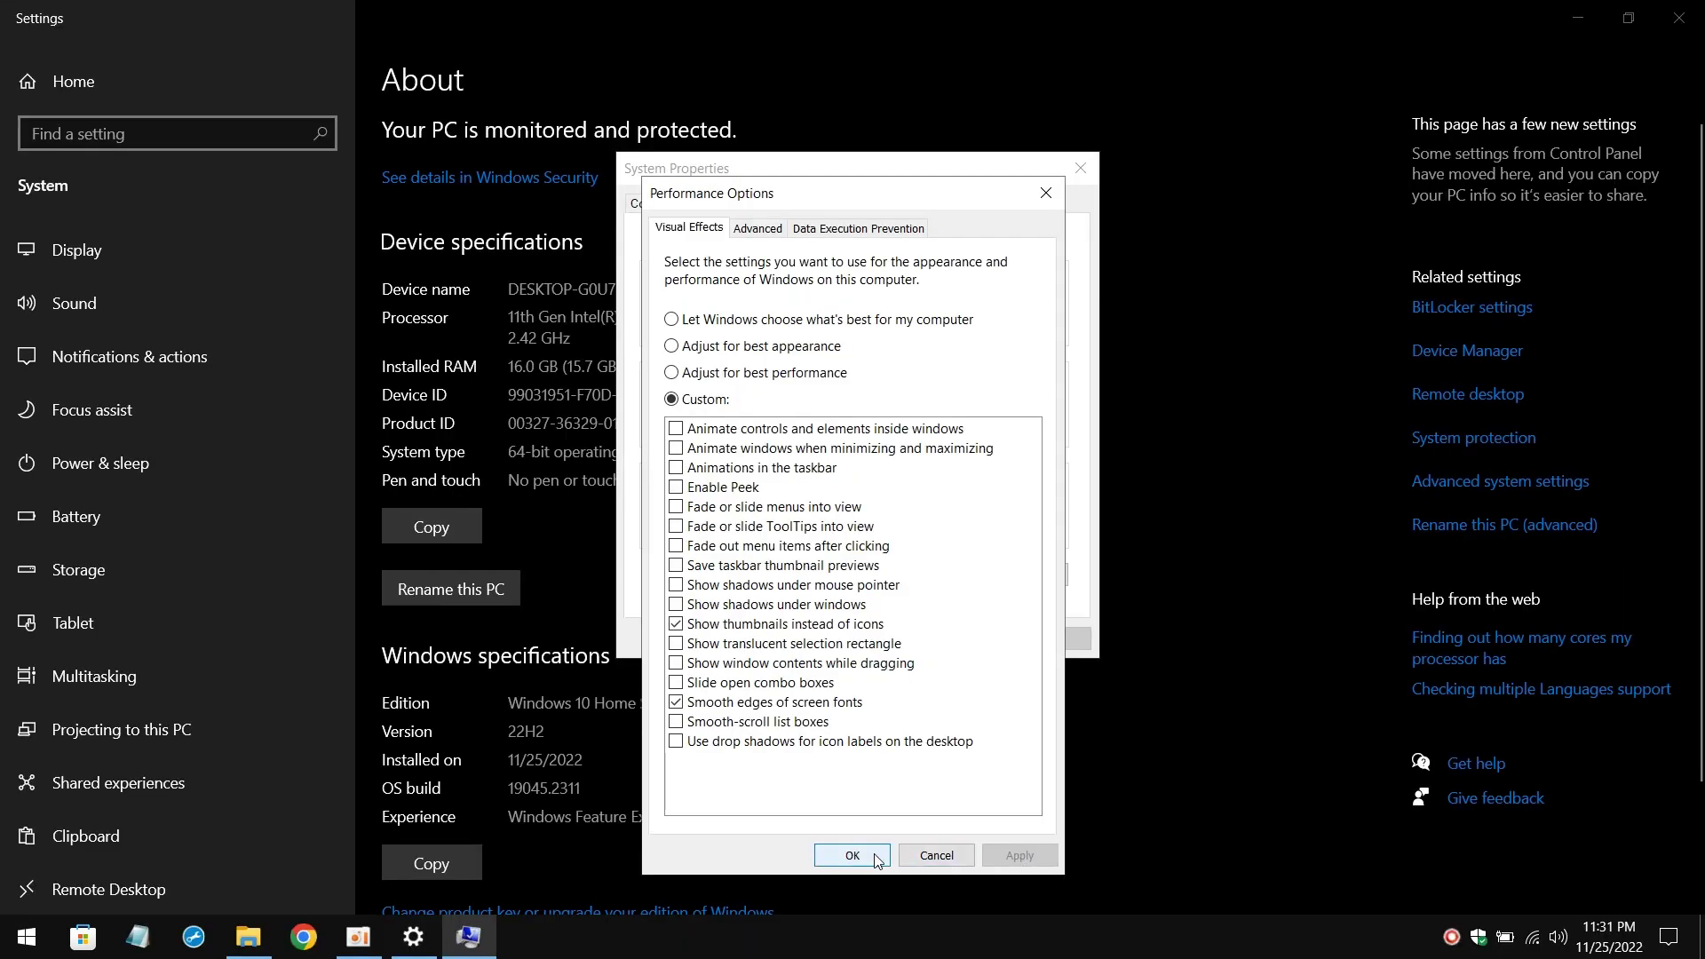
left_click(873, 891)
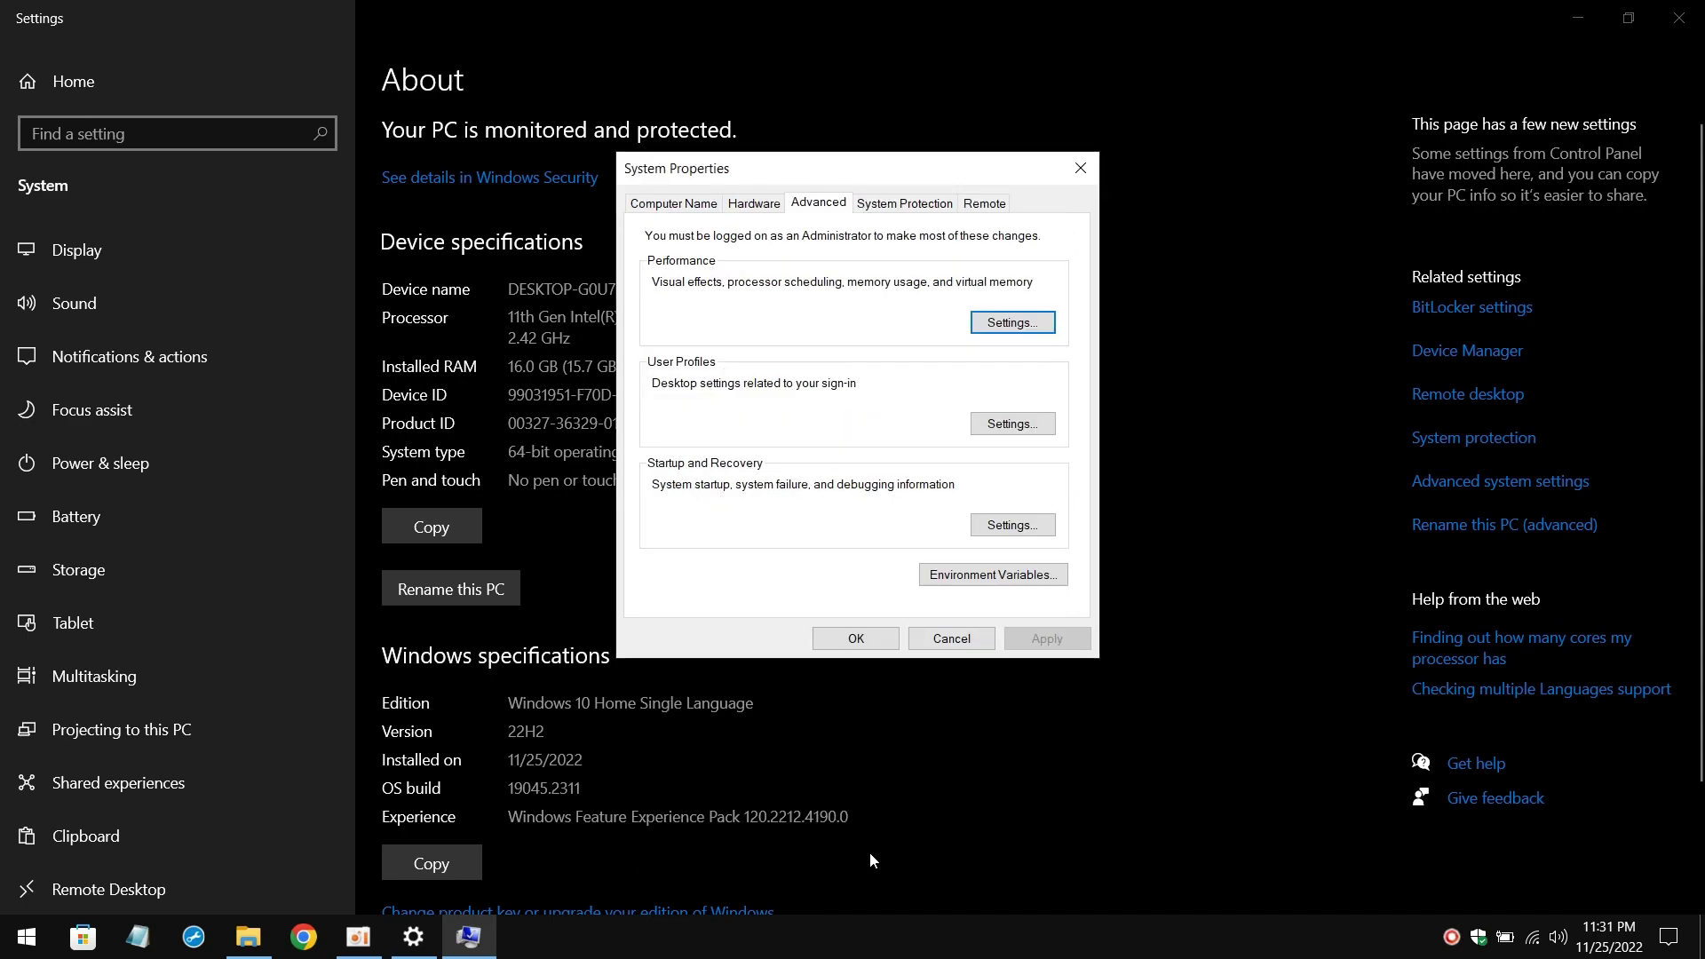
left_click(872, 643)
Step: Close Settings and launch System Configuration from the Start search
key("alt+F4")
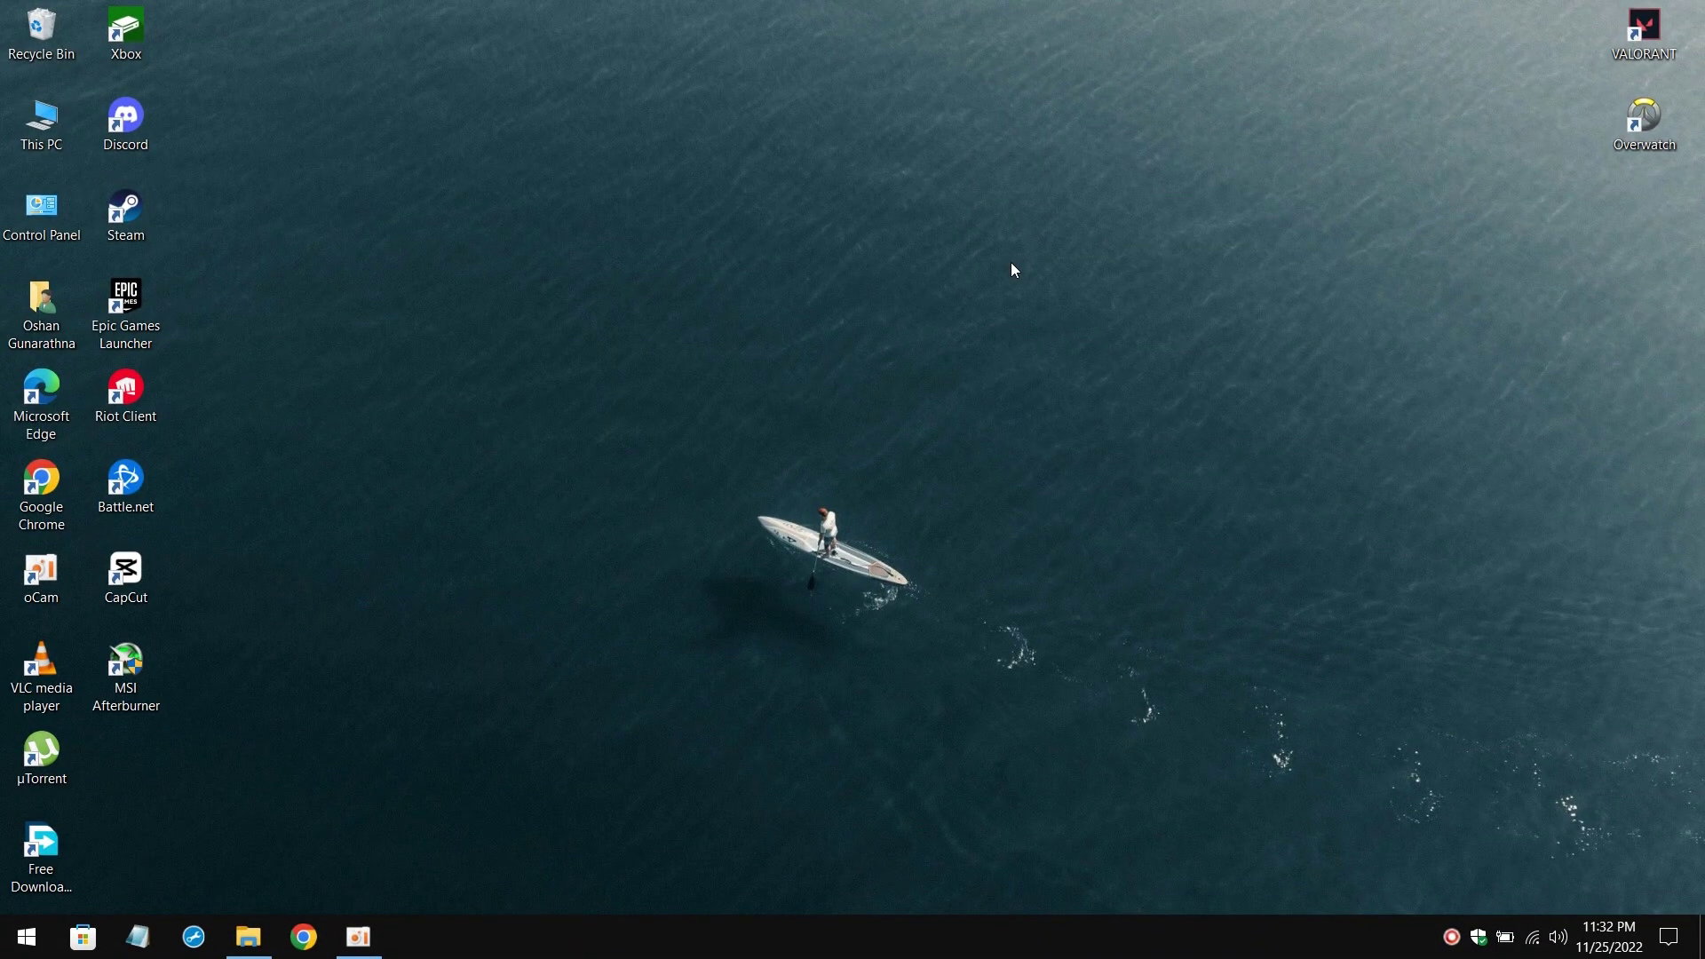
left_click(11, 948)
type("syste")
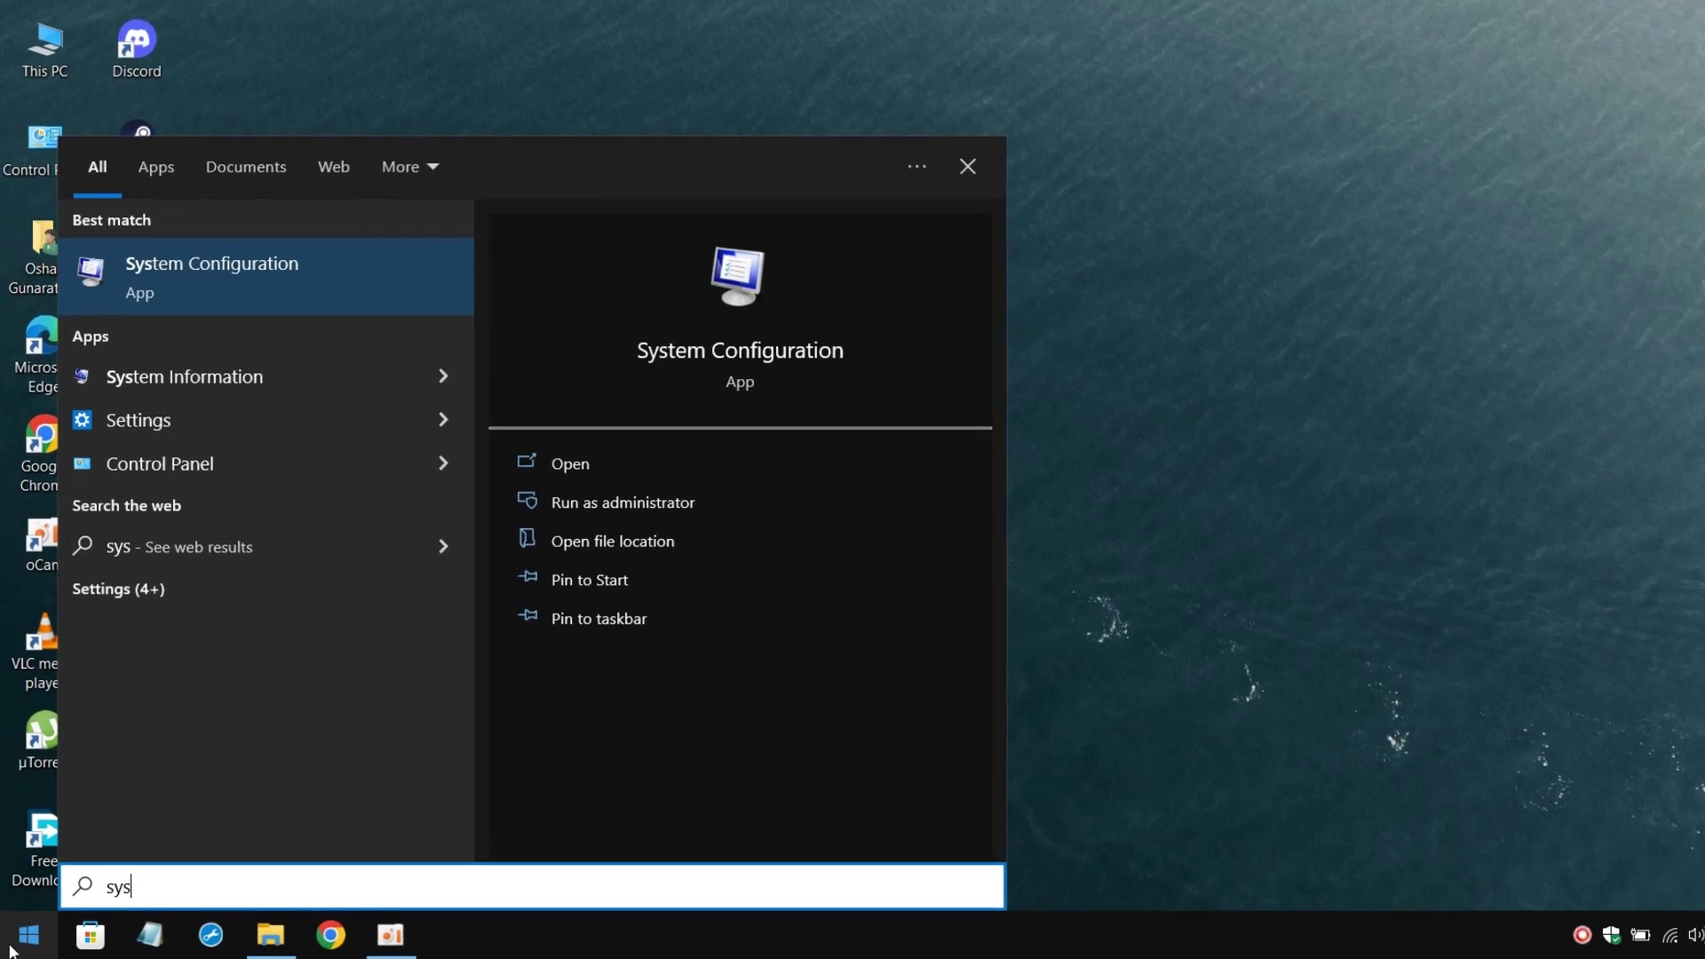
left_click(154, 263)
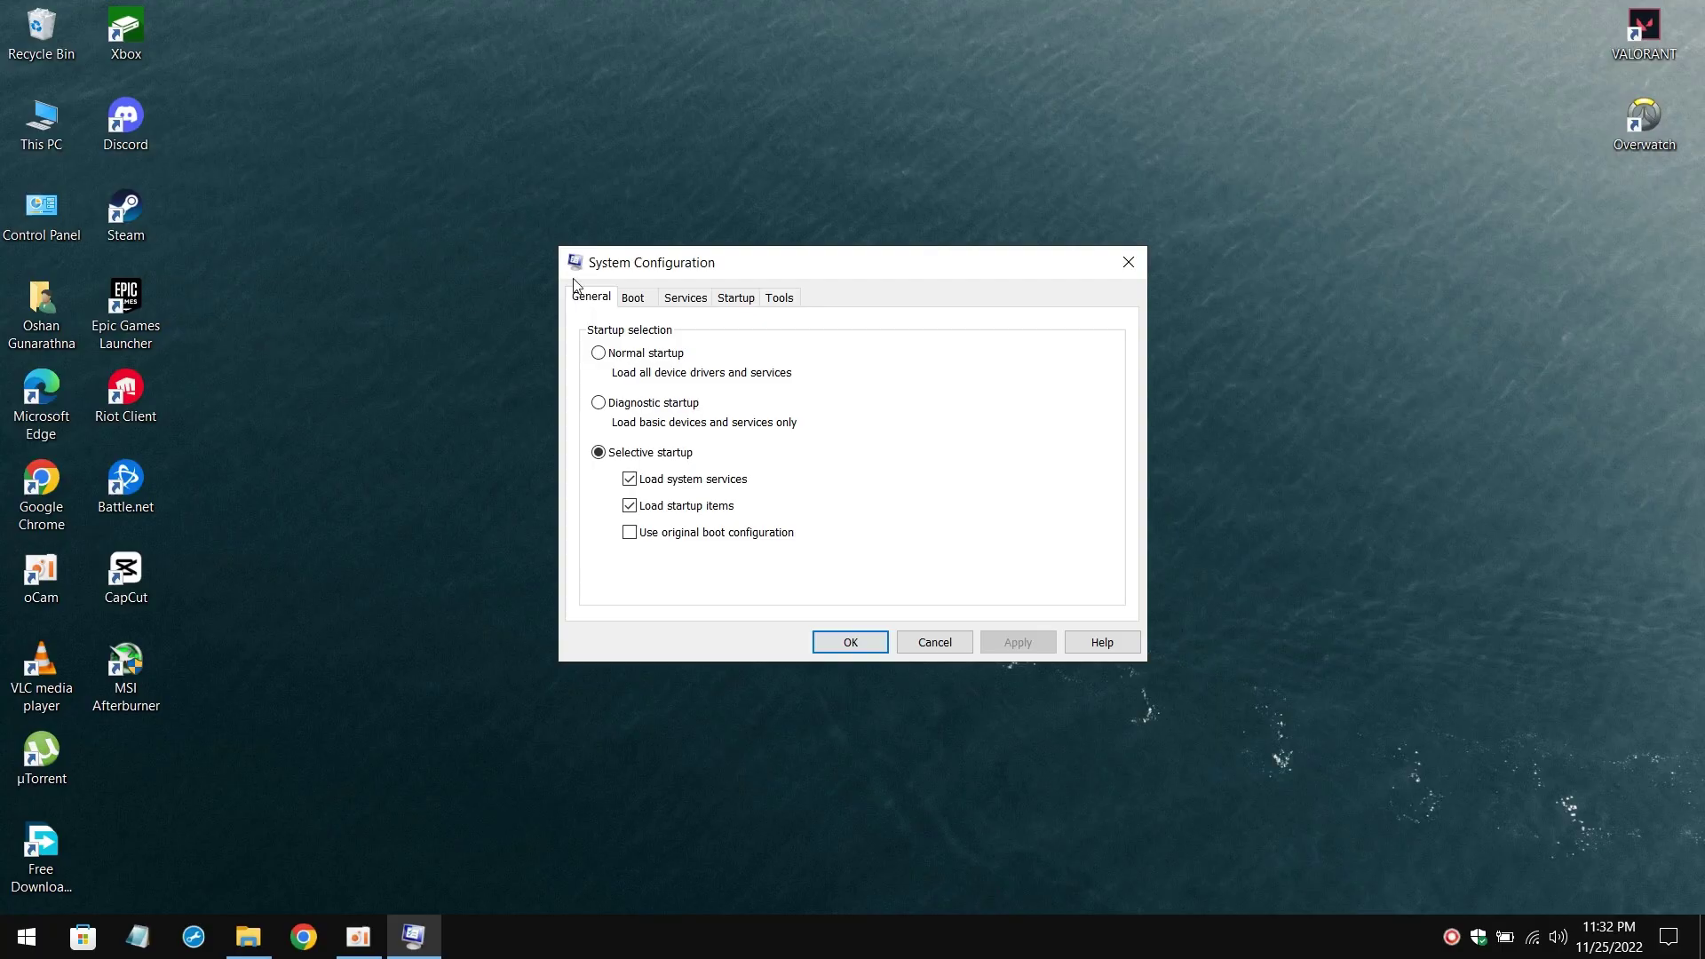
Step: Set boot to use 8 processors with No GUI boot, apply, and restart the computer
left_click(633, 300)
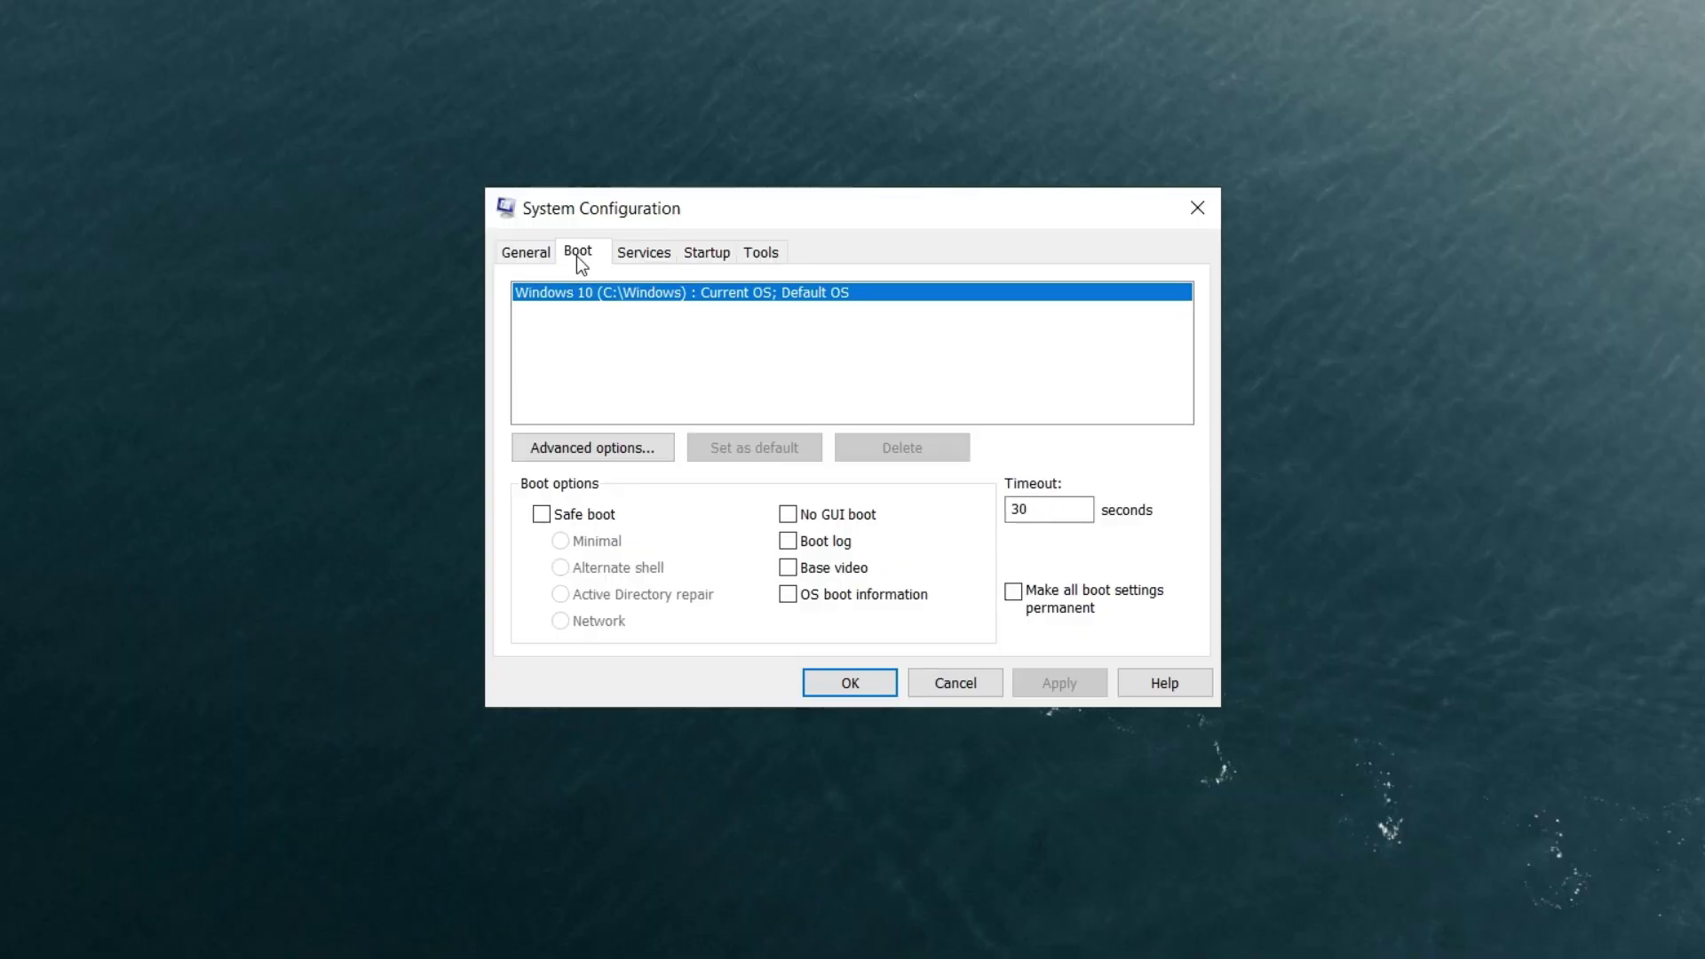
left_click(625, 451)
left_click(647, 256)
left_click(722, 287)
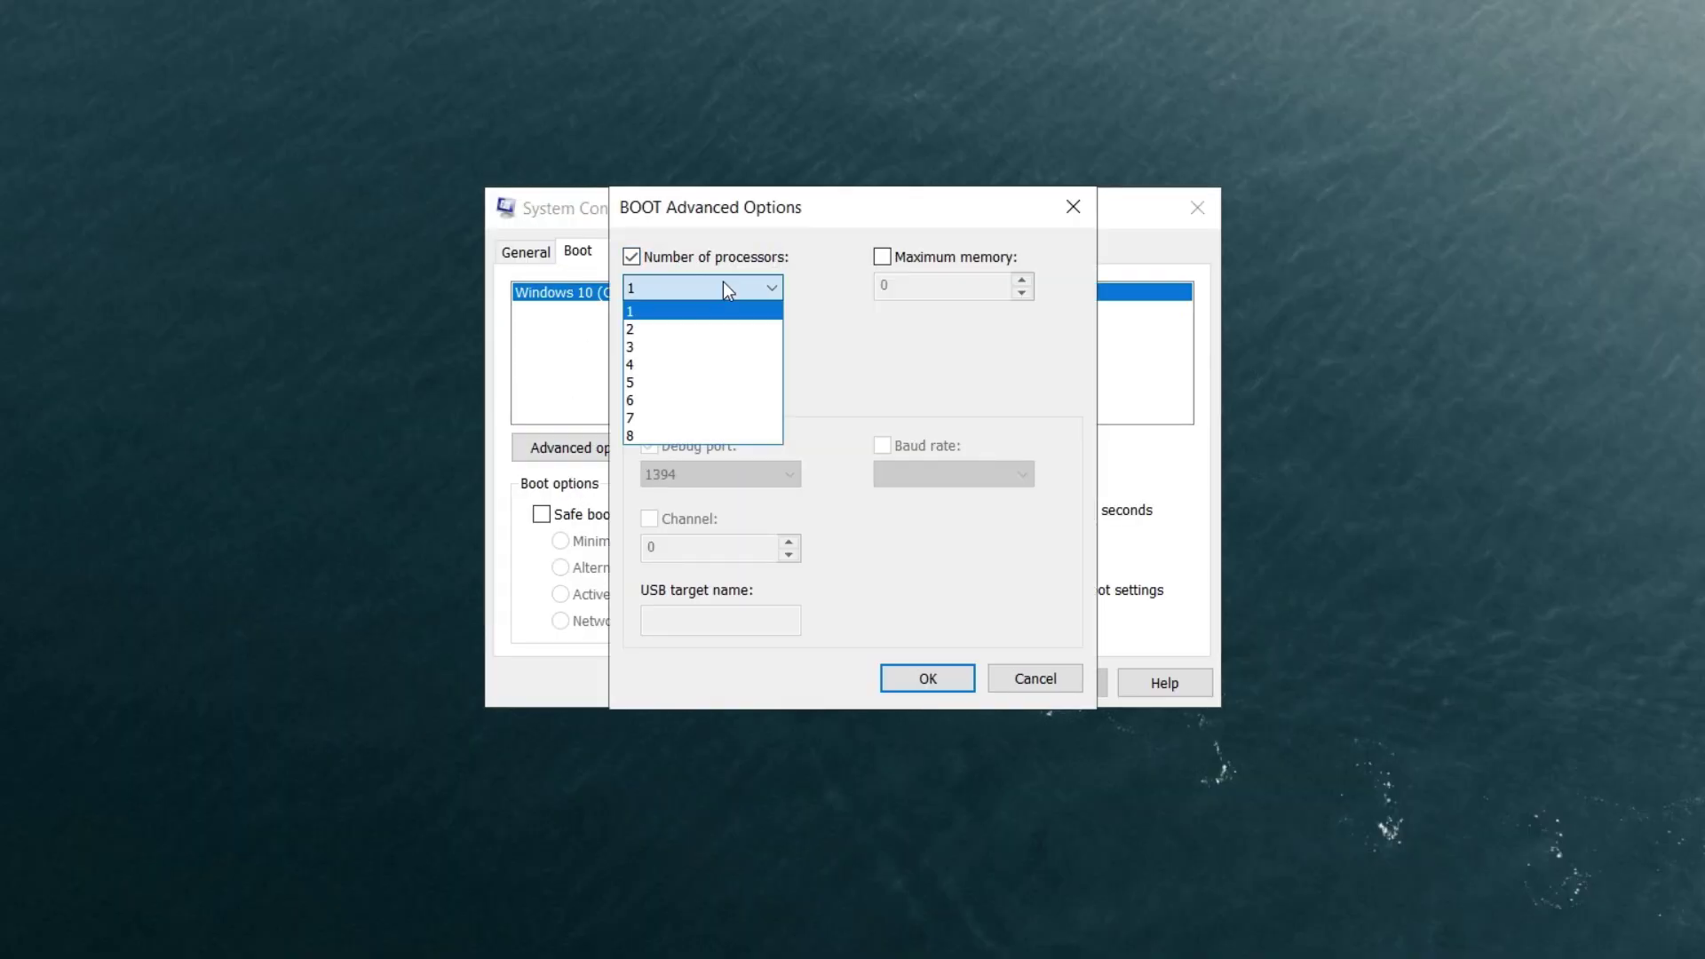
left_click(694, 436)
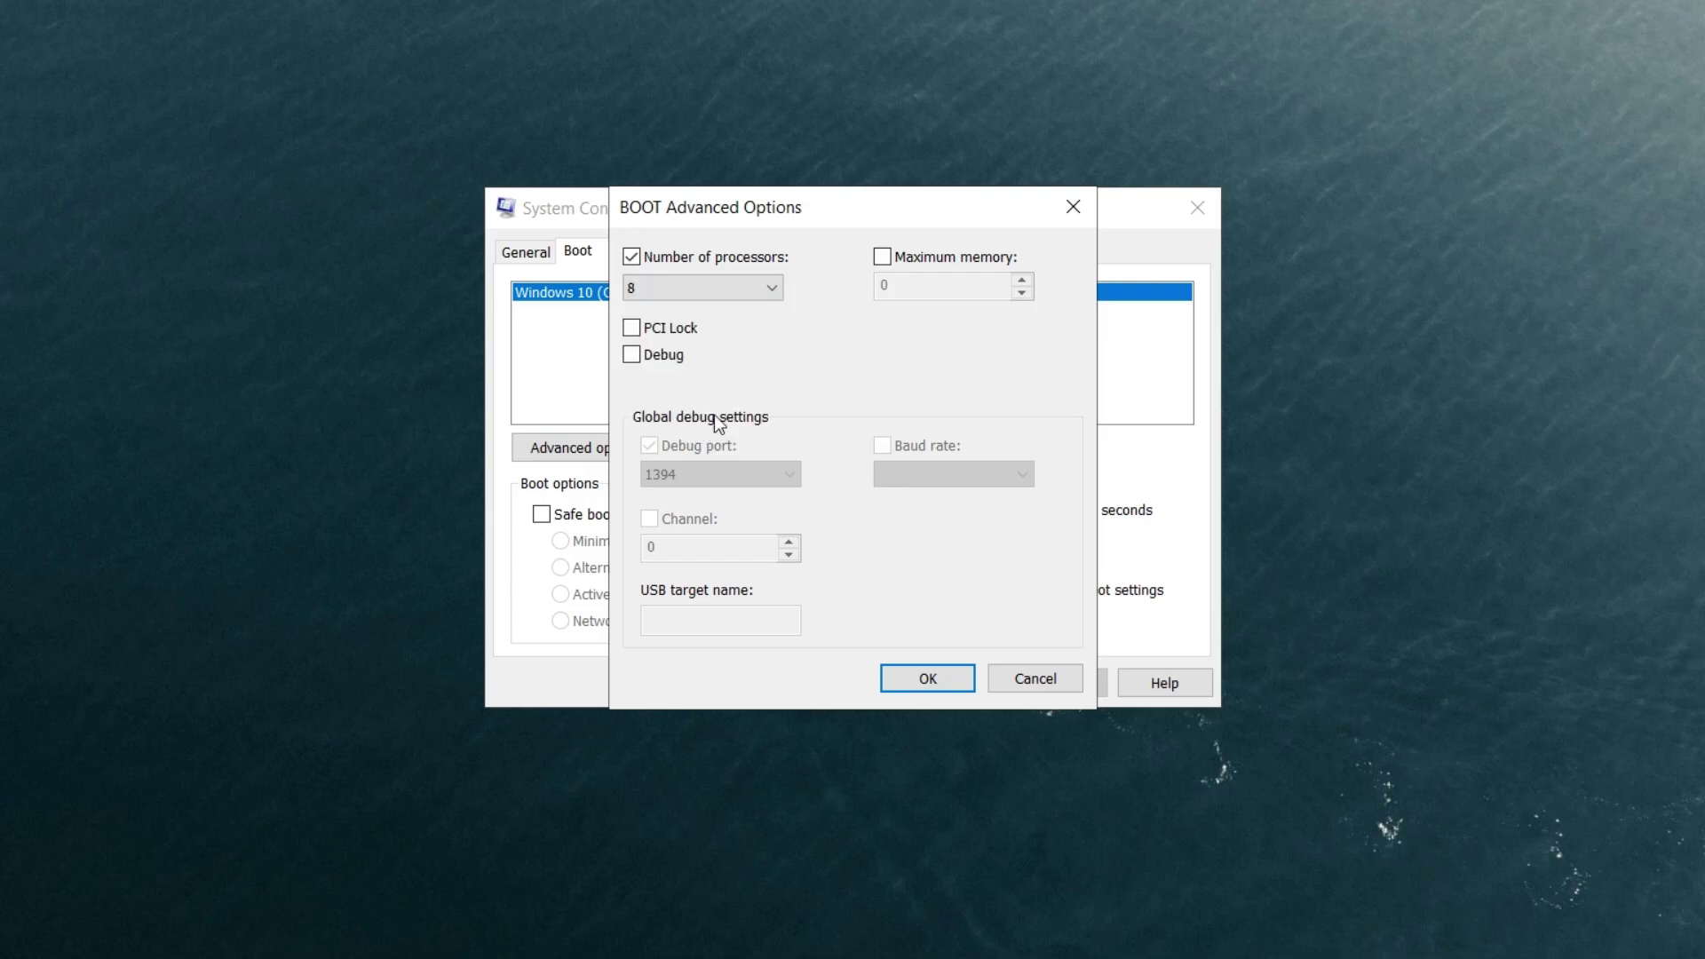
left_click(931, 675)
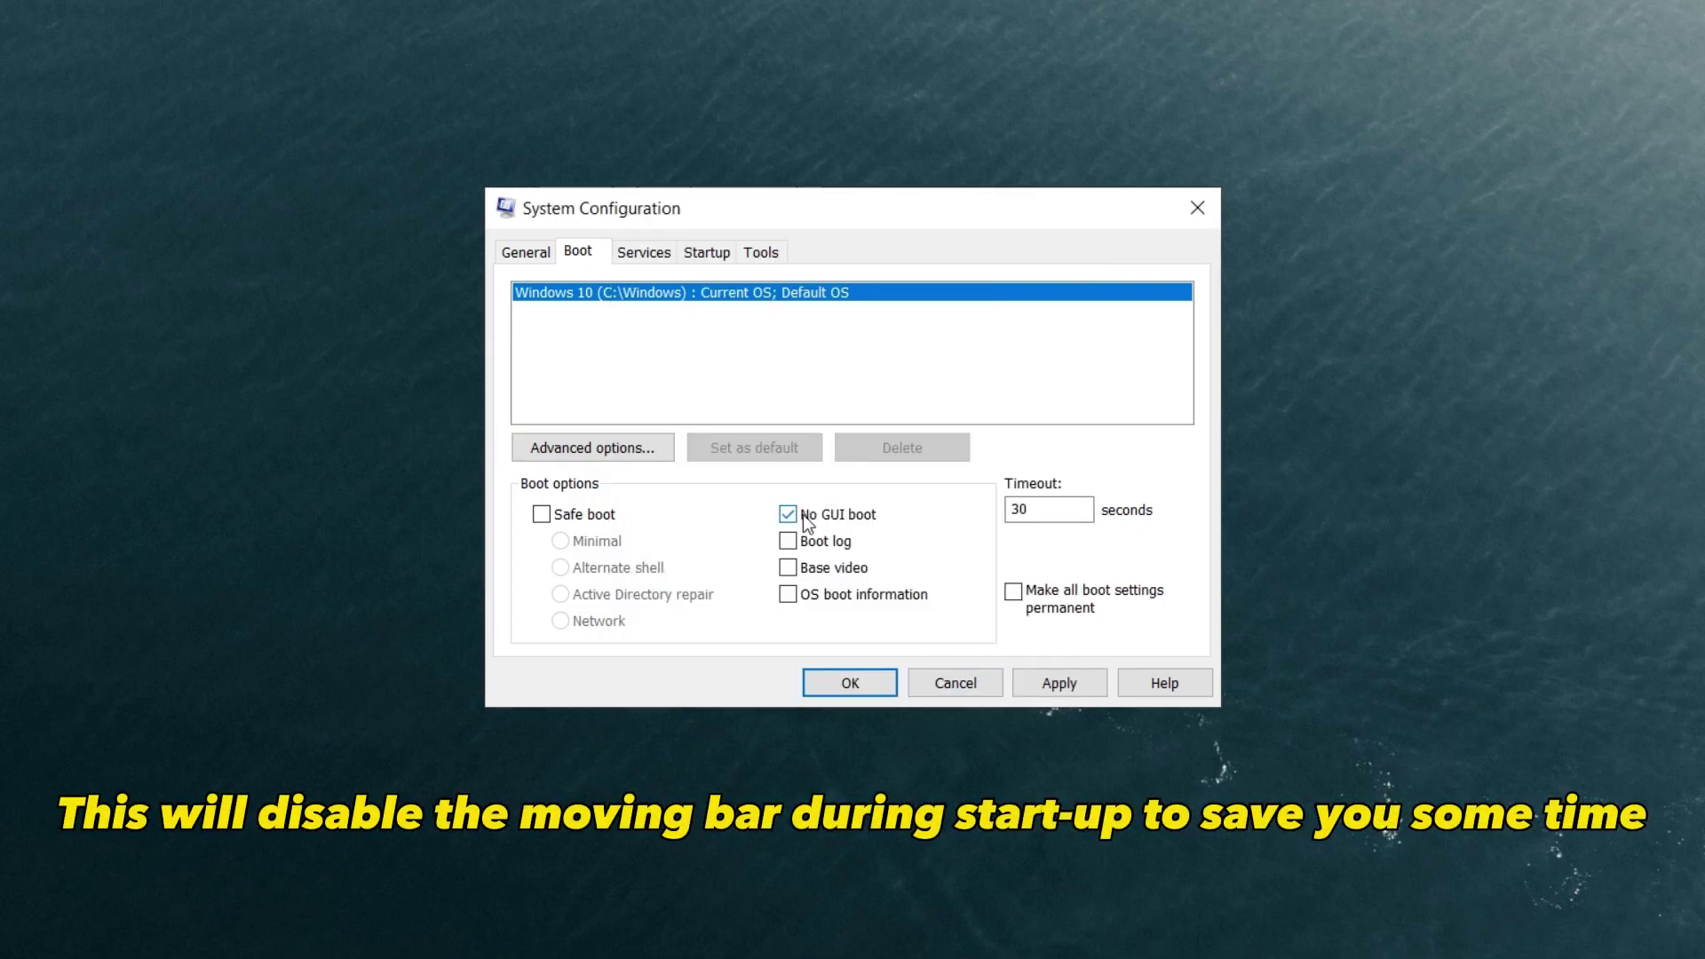
left_click(1077, 681)
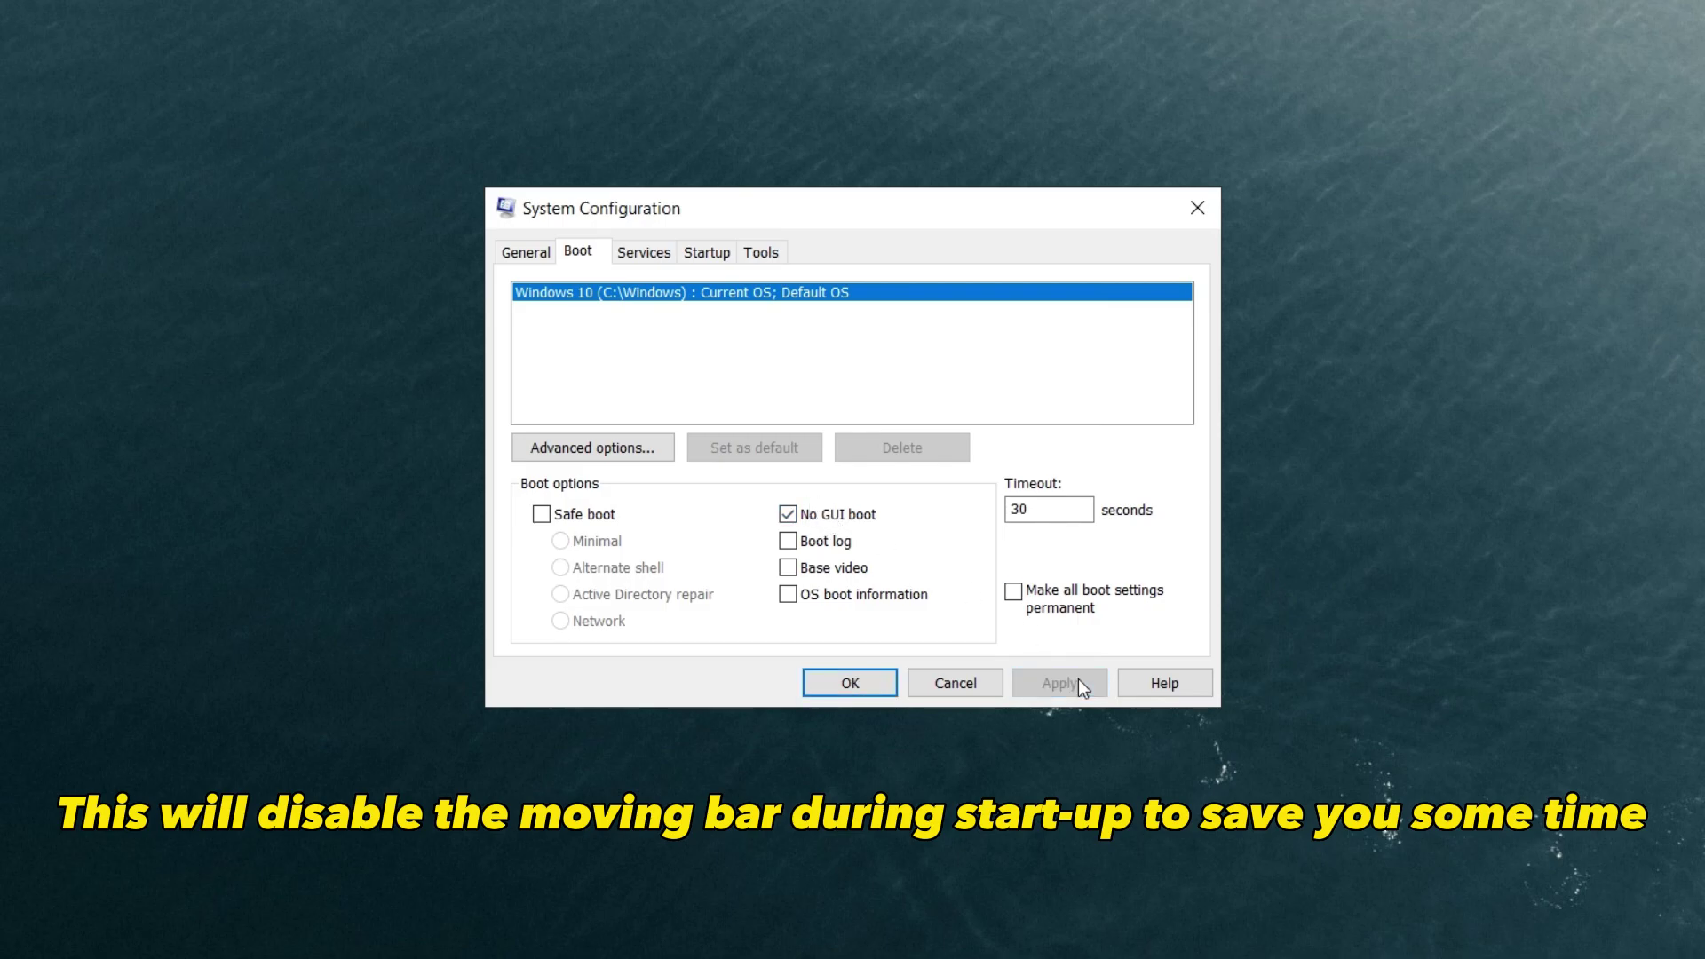
left_click(872, 682)
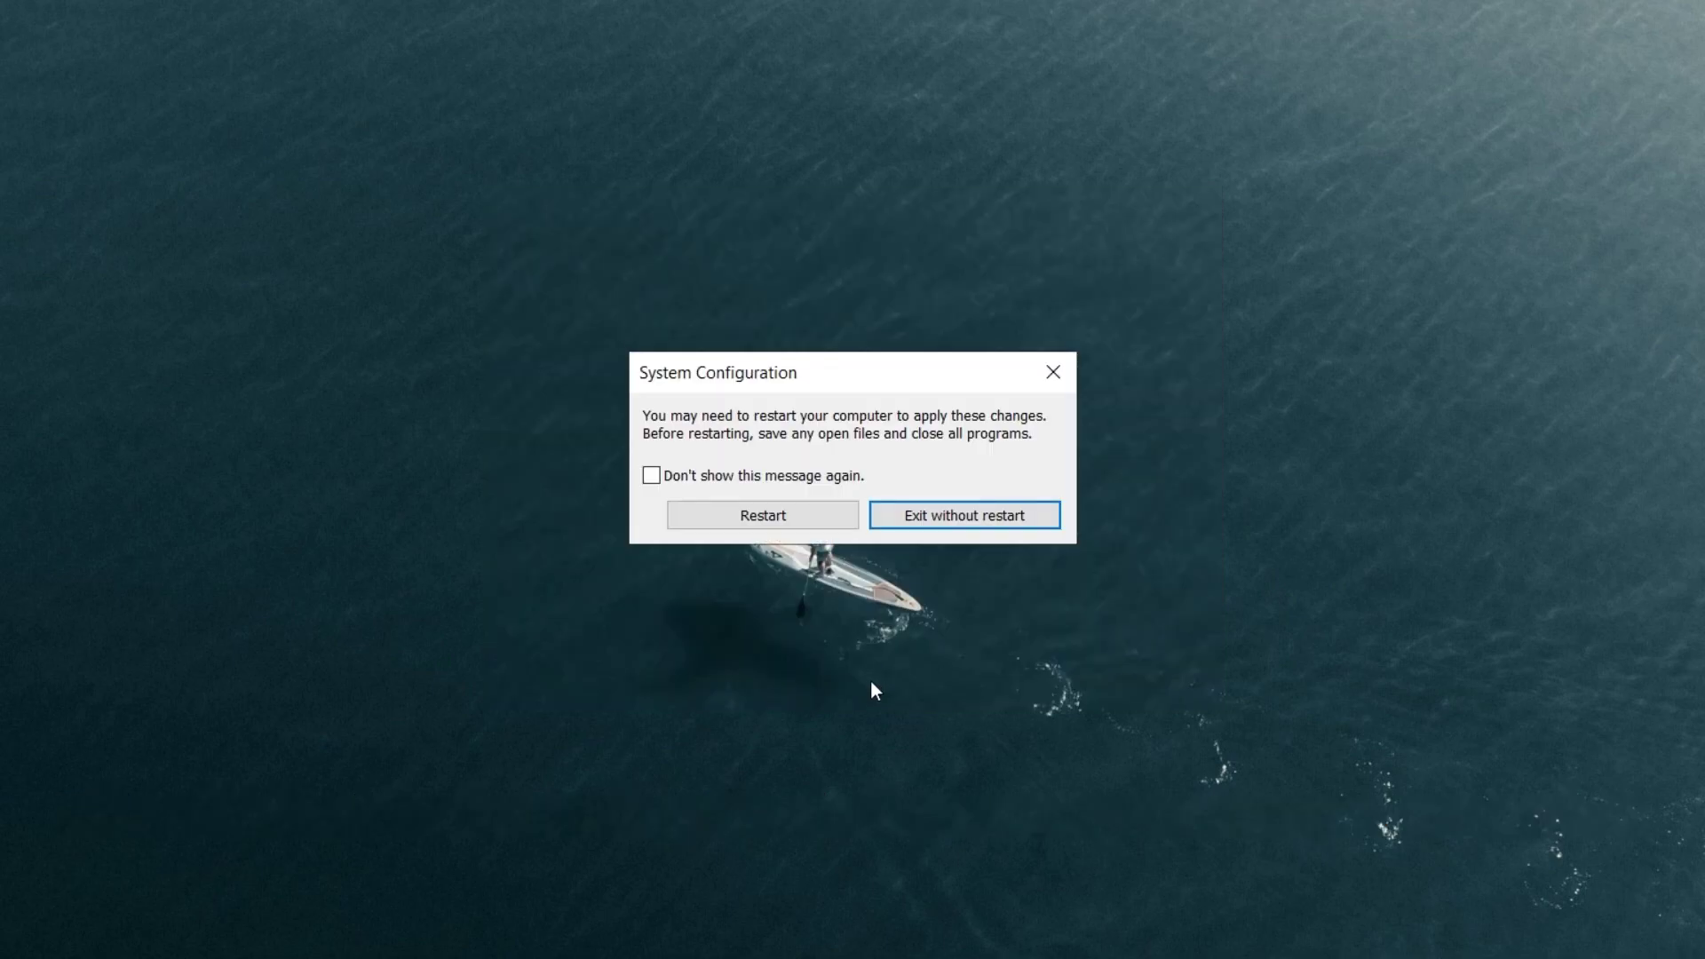
left_click(765, 516)
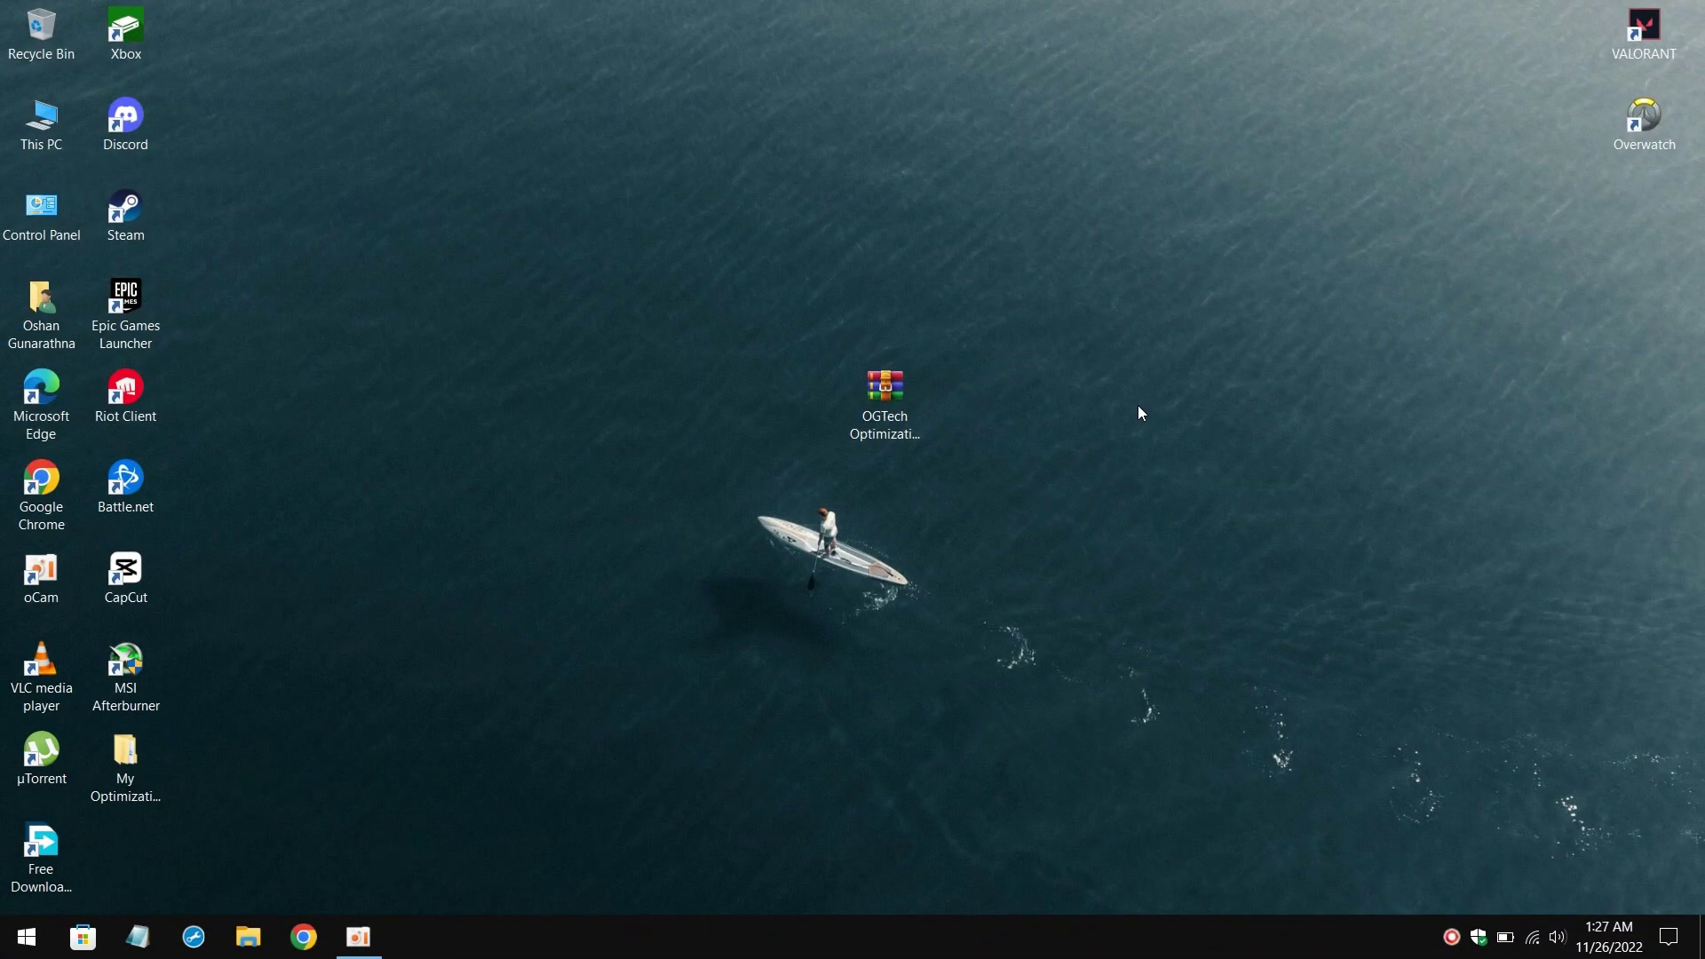
Step: Extract the OGTech Optimization Pack archive into a desktop folder
left_click(904, 396)
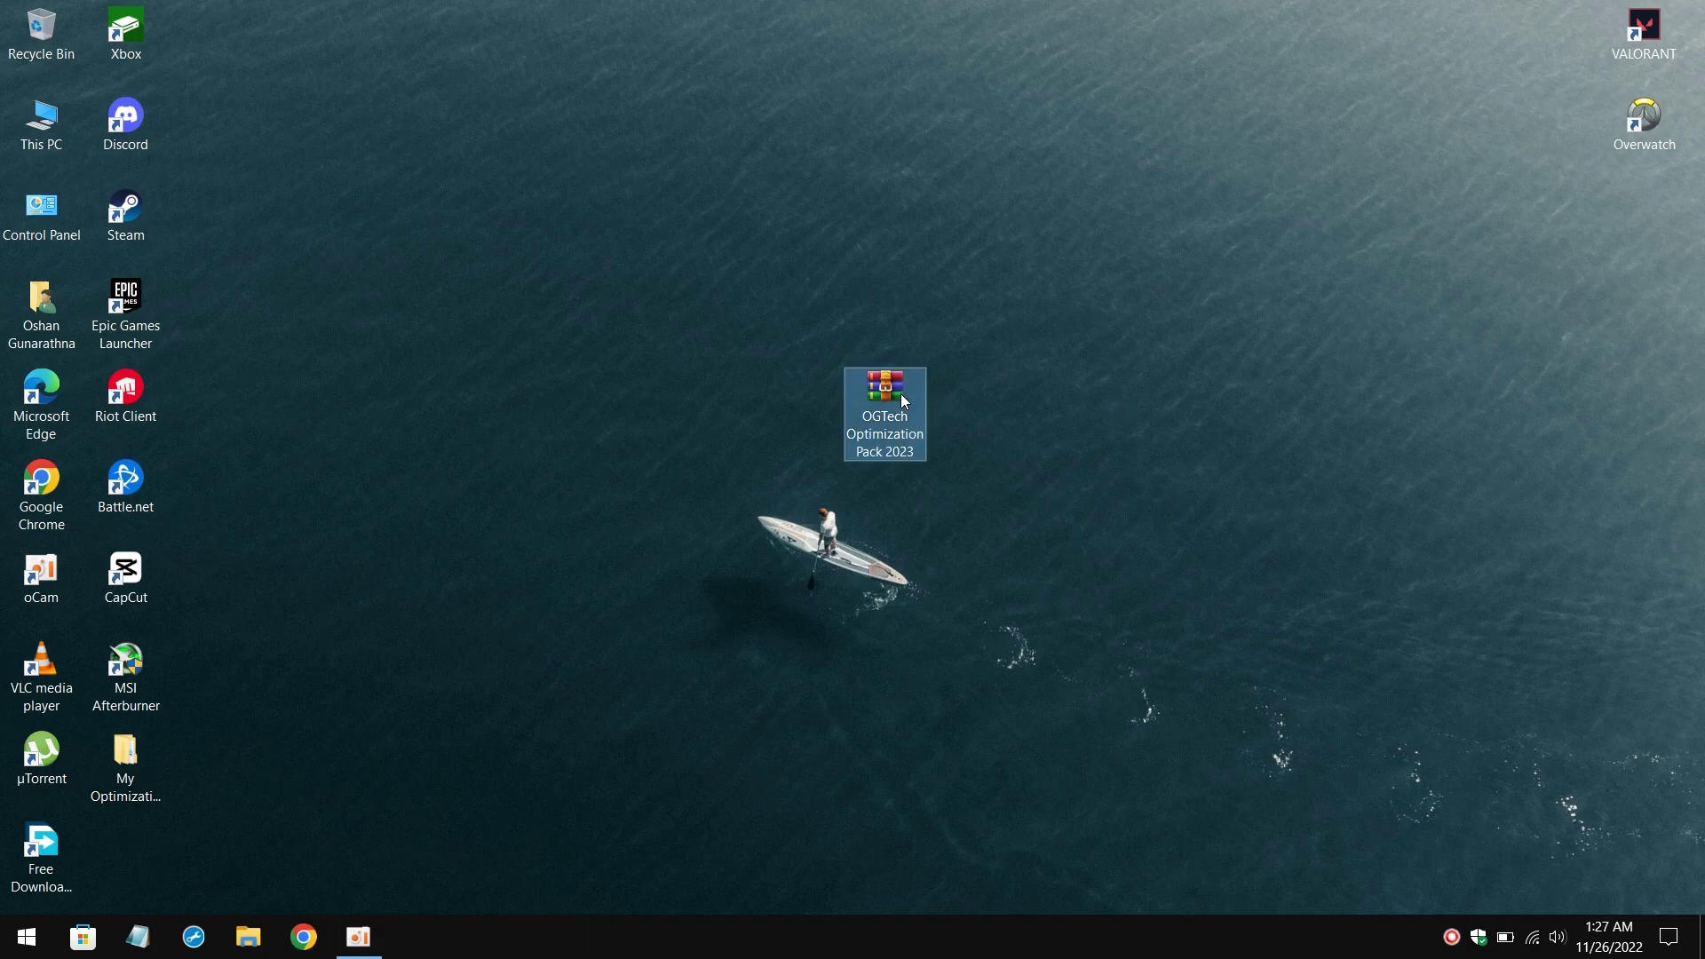
right_click(902, 394)
left_click(1009, 461)
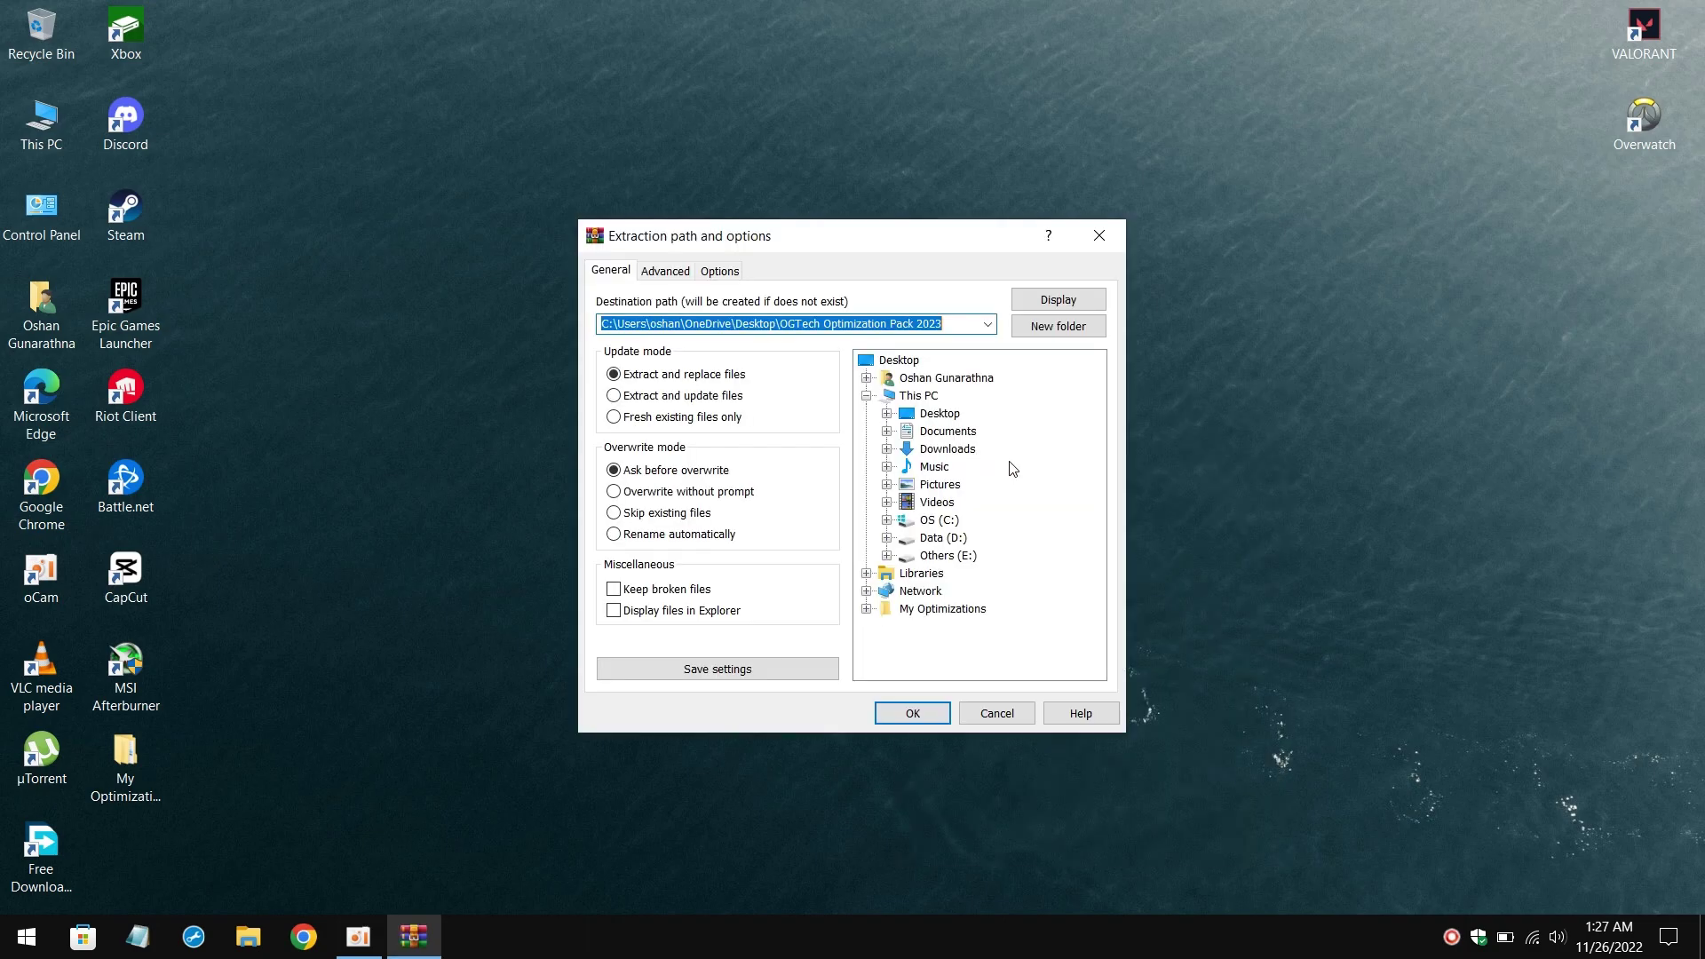
left_click(941, 715)
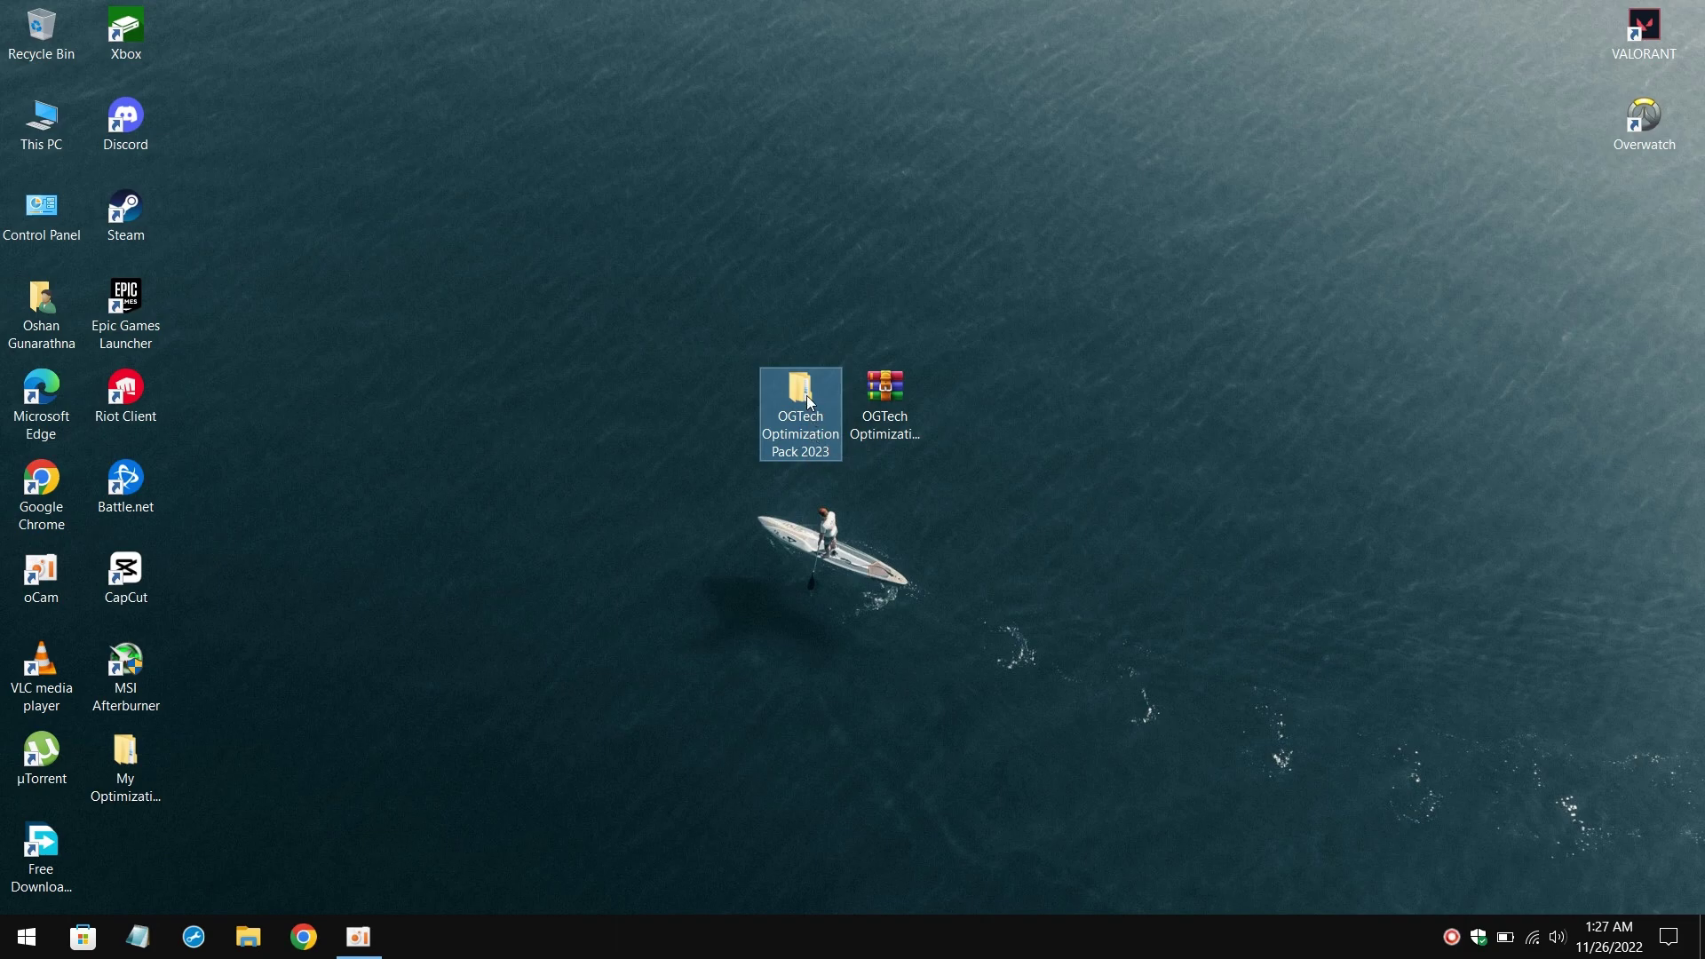
Step: Browse into the extracted OGTech Optimization Pack 2023 folders down to 1 Optmize PC & Laptop
double_click(802, 391)
left_click(432, 155)
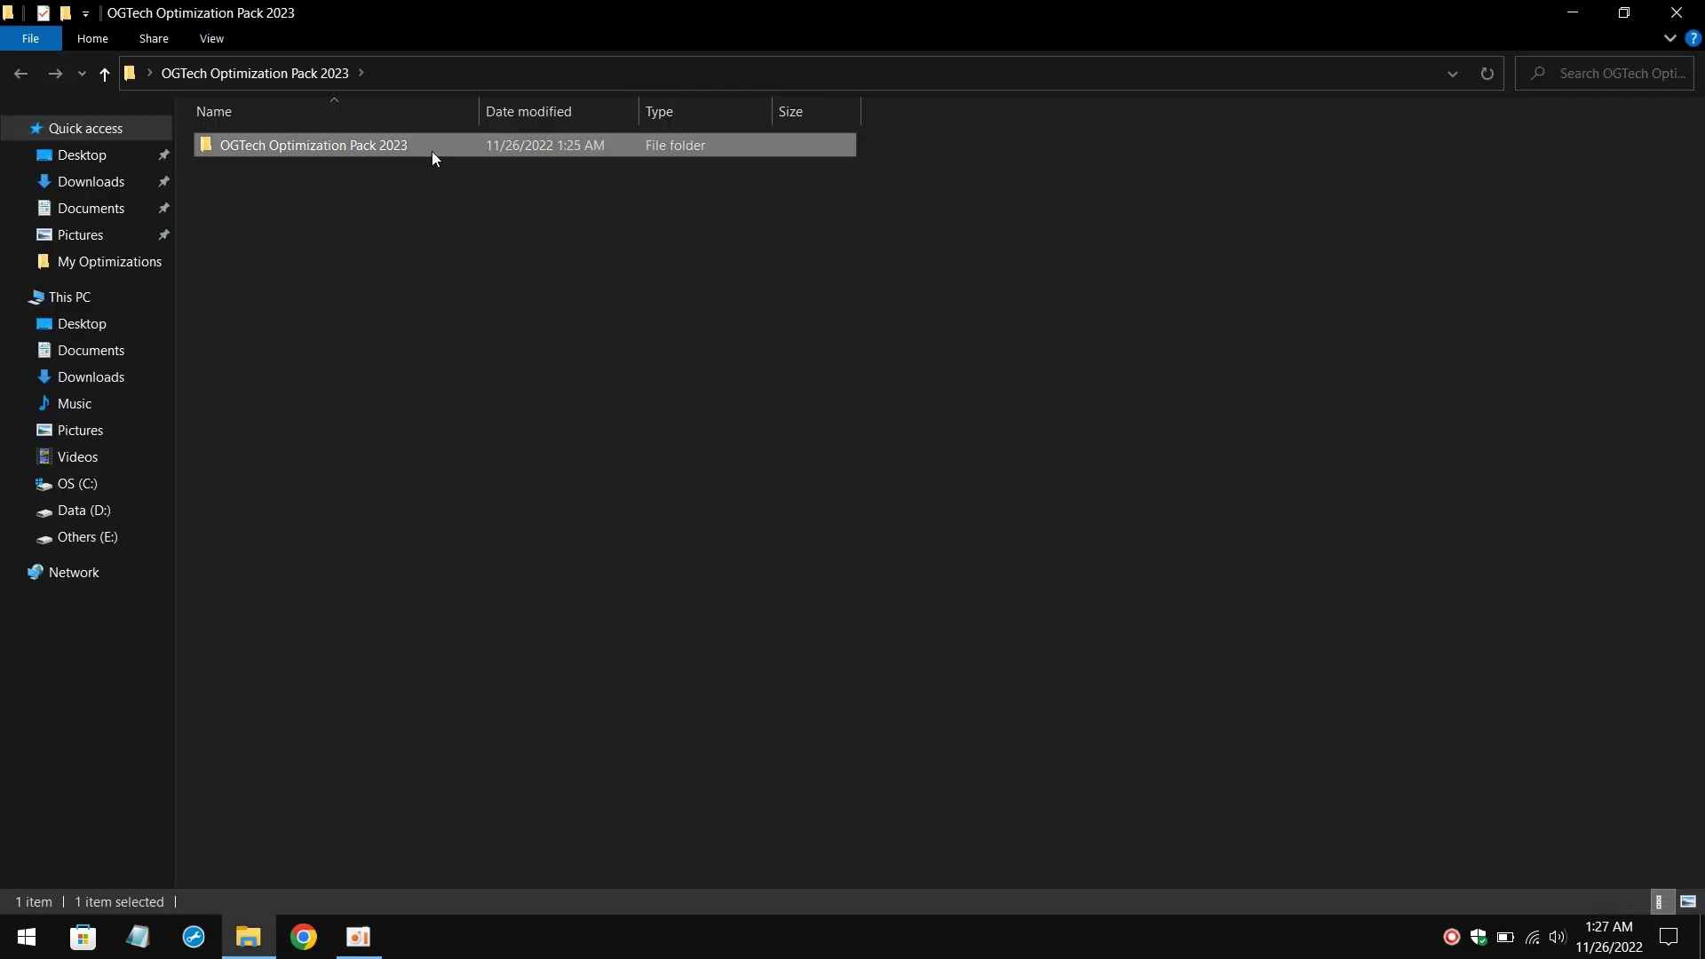
double_click(433, 155)
double_click(432, 151)
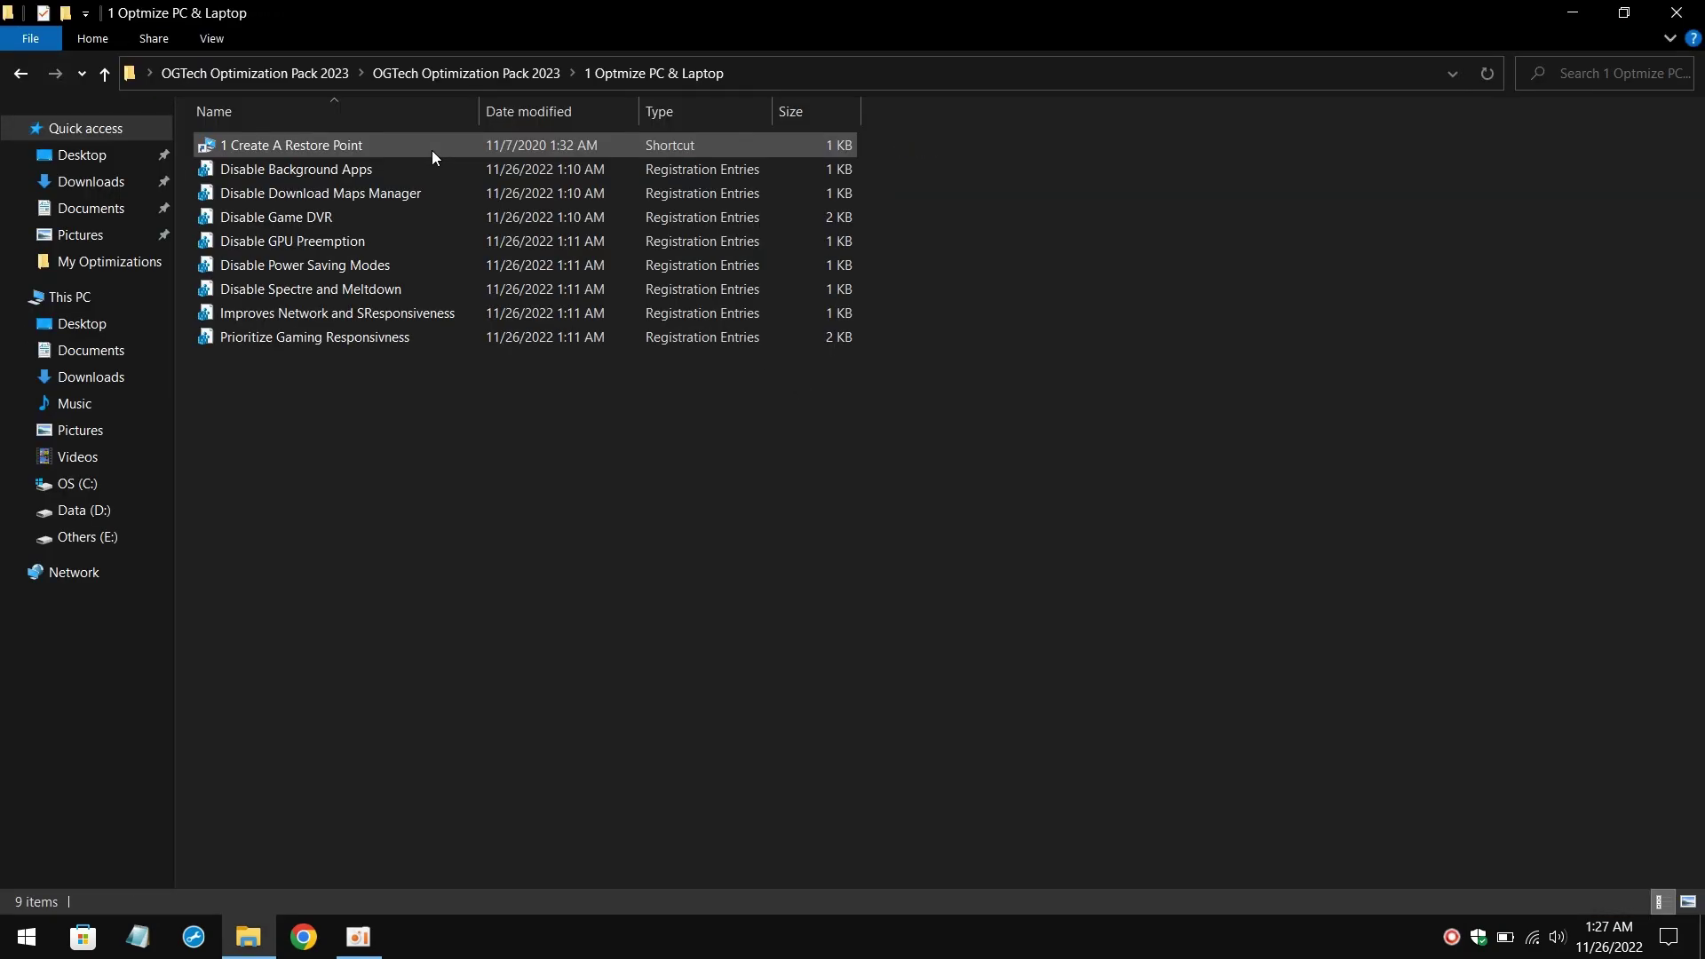
Step: Turn on system protection for OS (C:) with 5% maximum disk usage
double_click(349, 144)
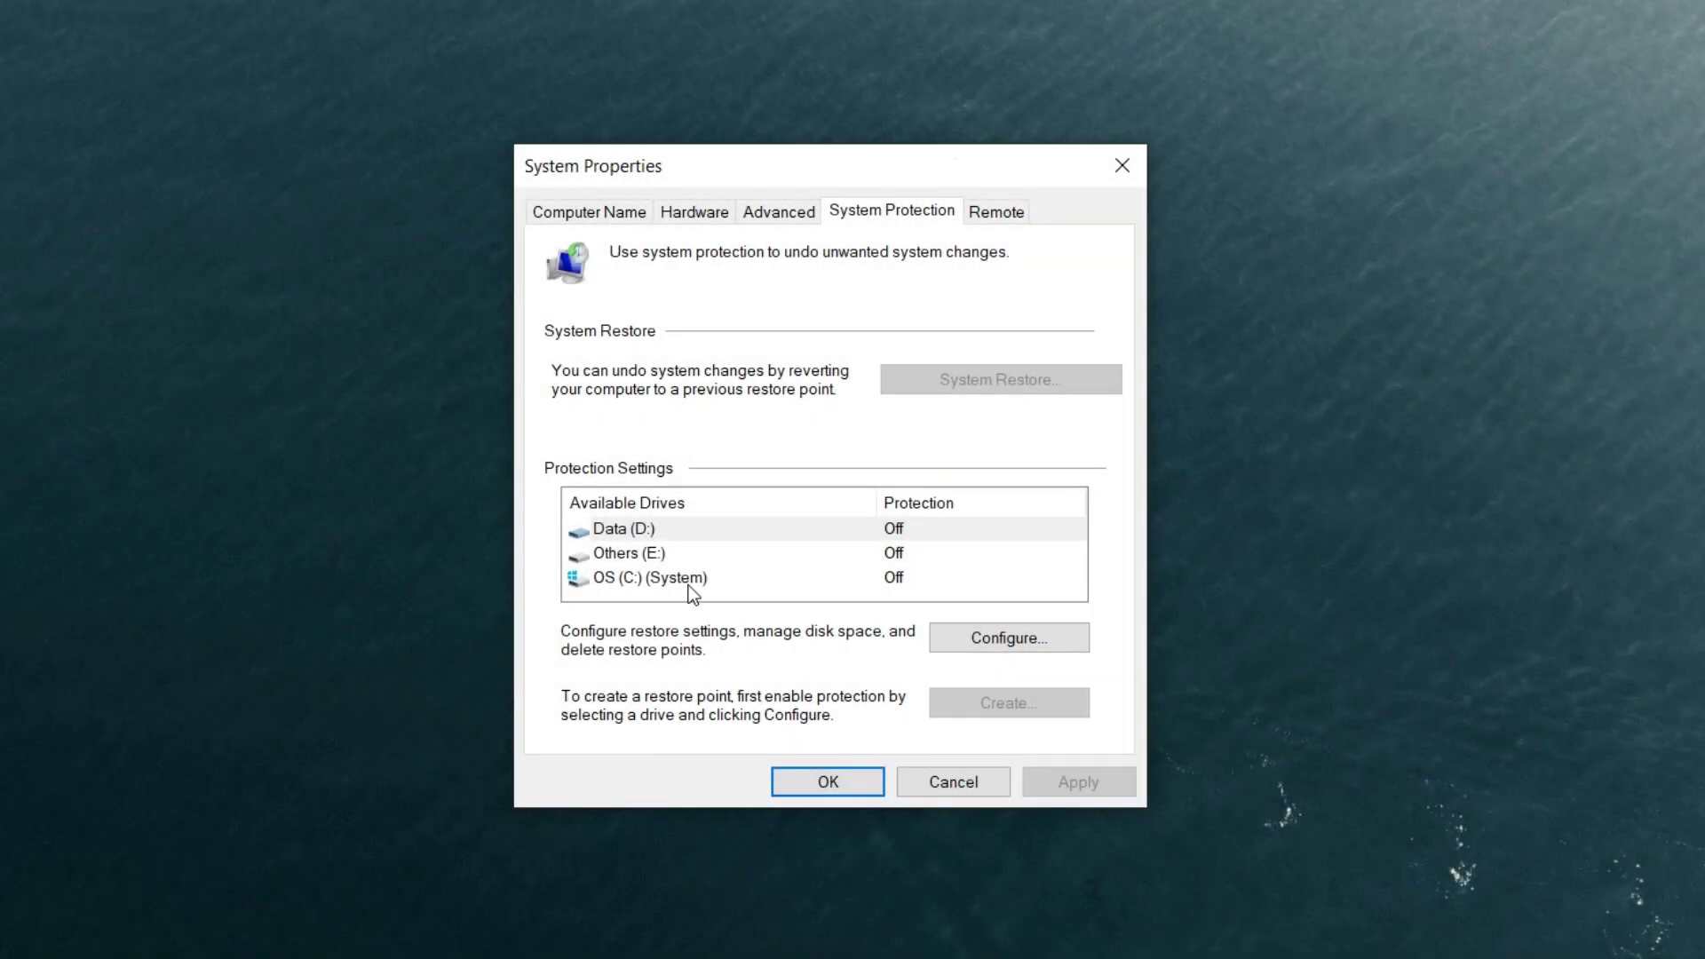
left_click(648, 579)
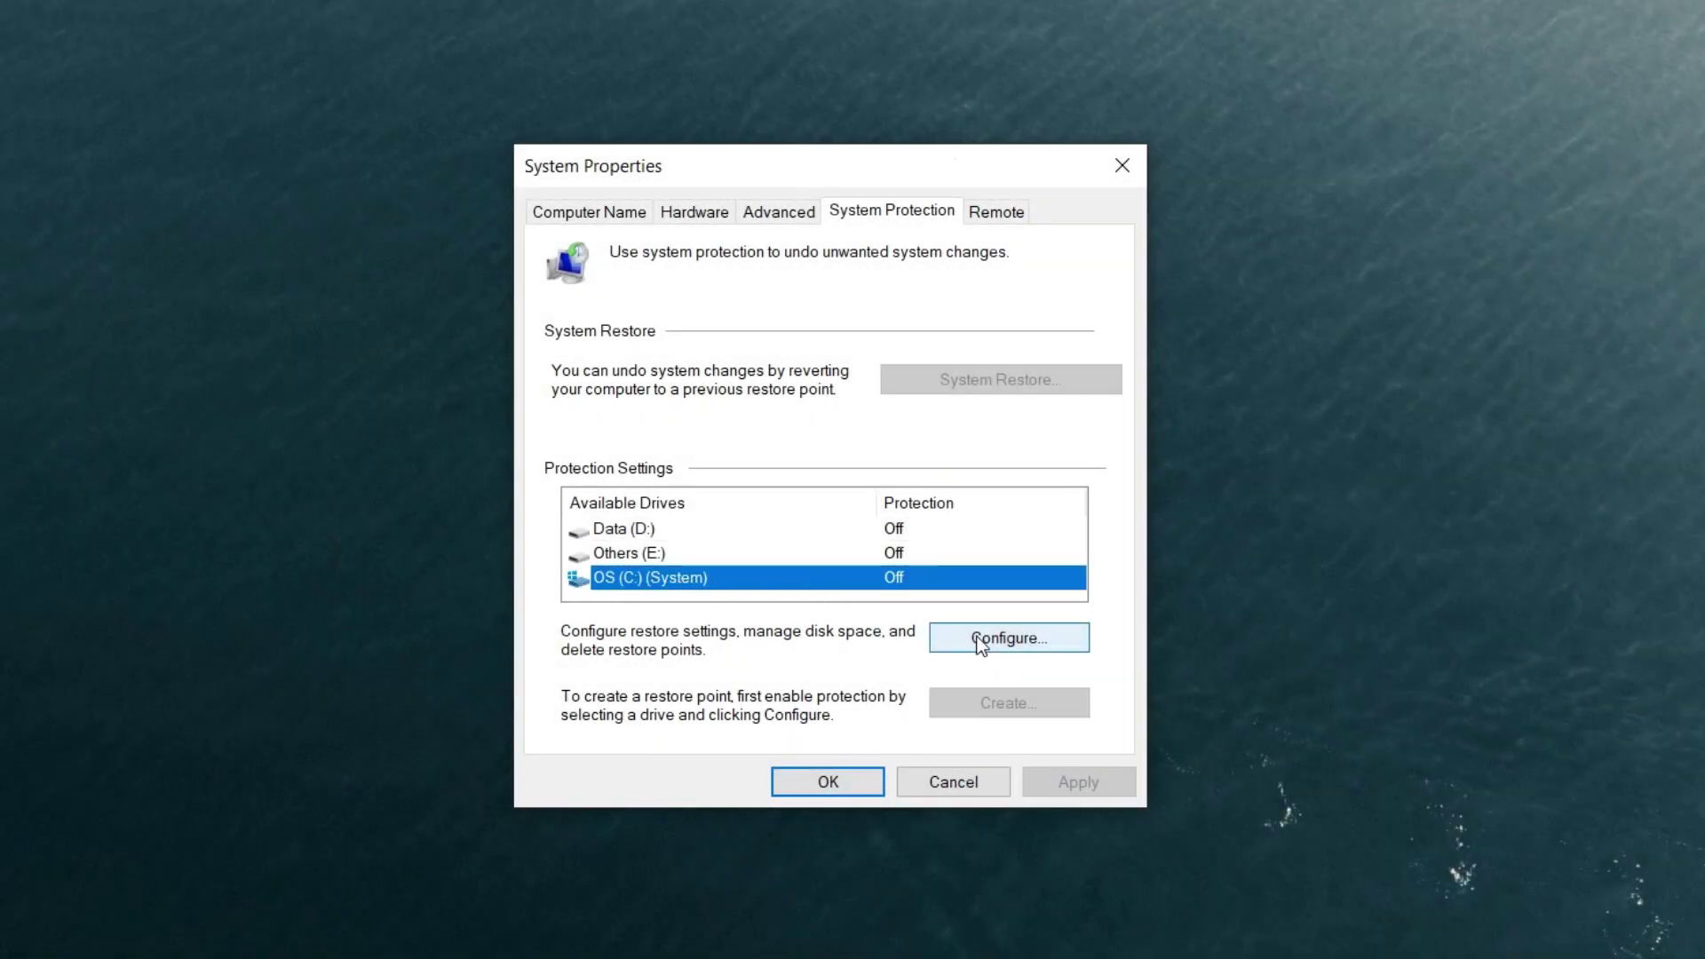
left_click(983, 639)
left_click(674, 380)
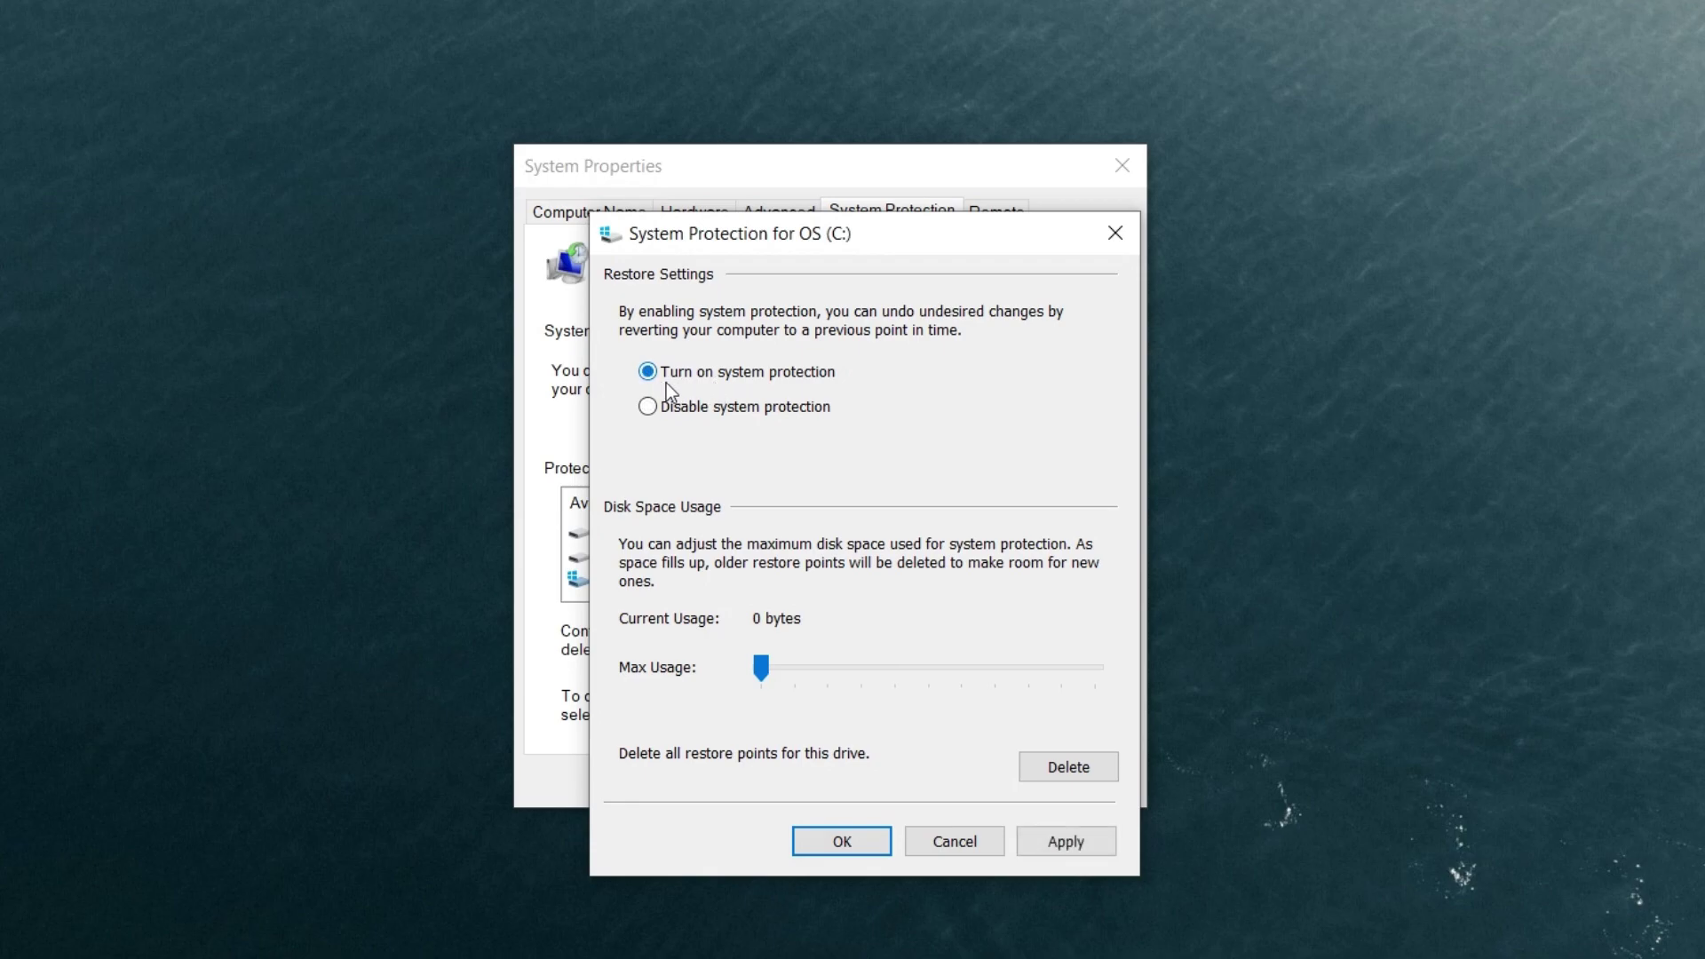
left_click_drag(762, 670, 780, 678)
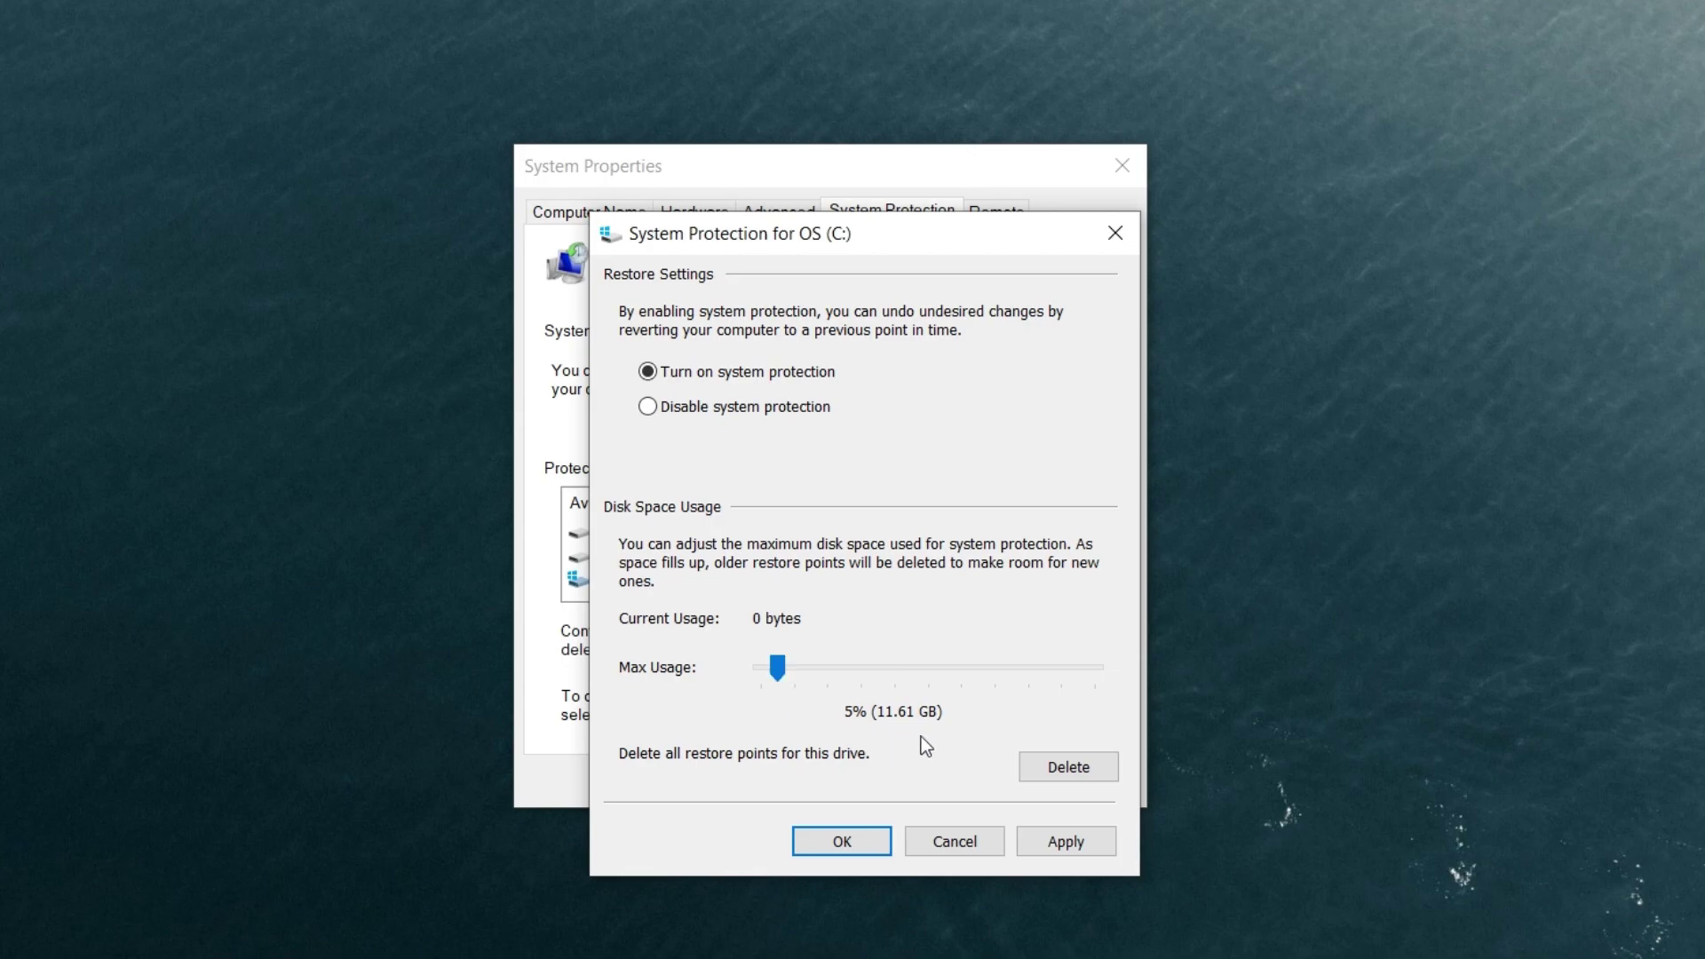
left_click(1048, 844)
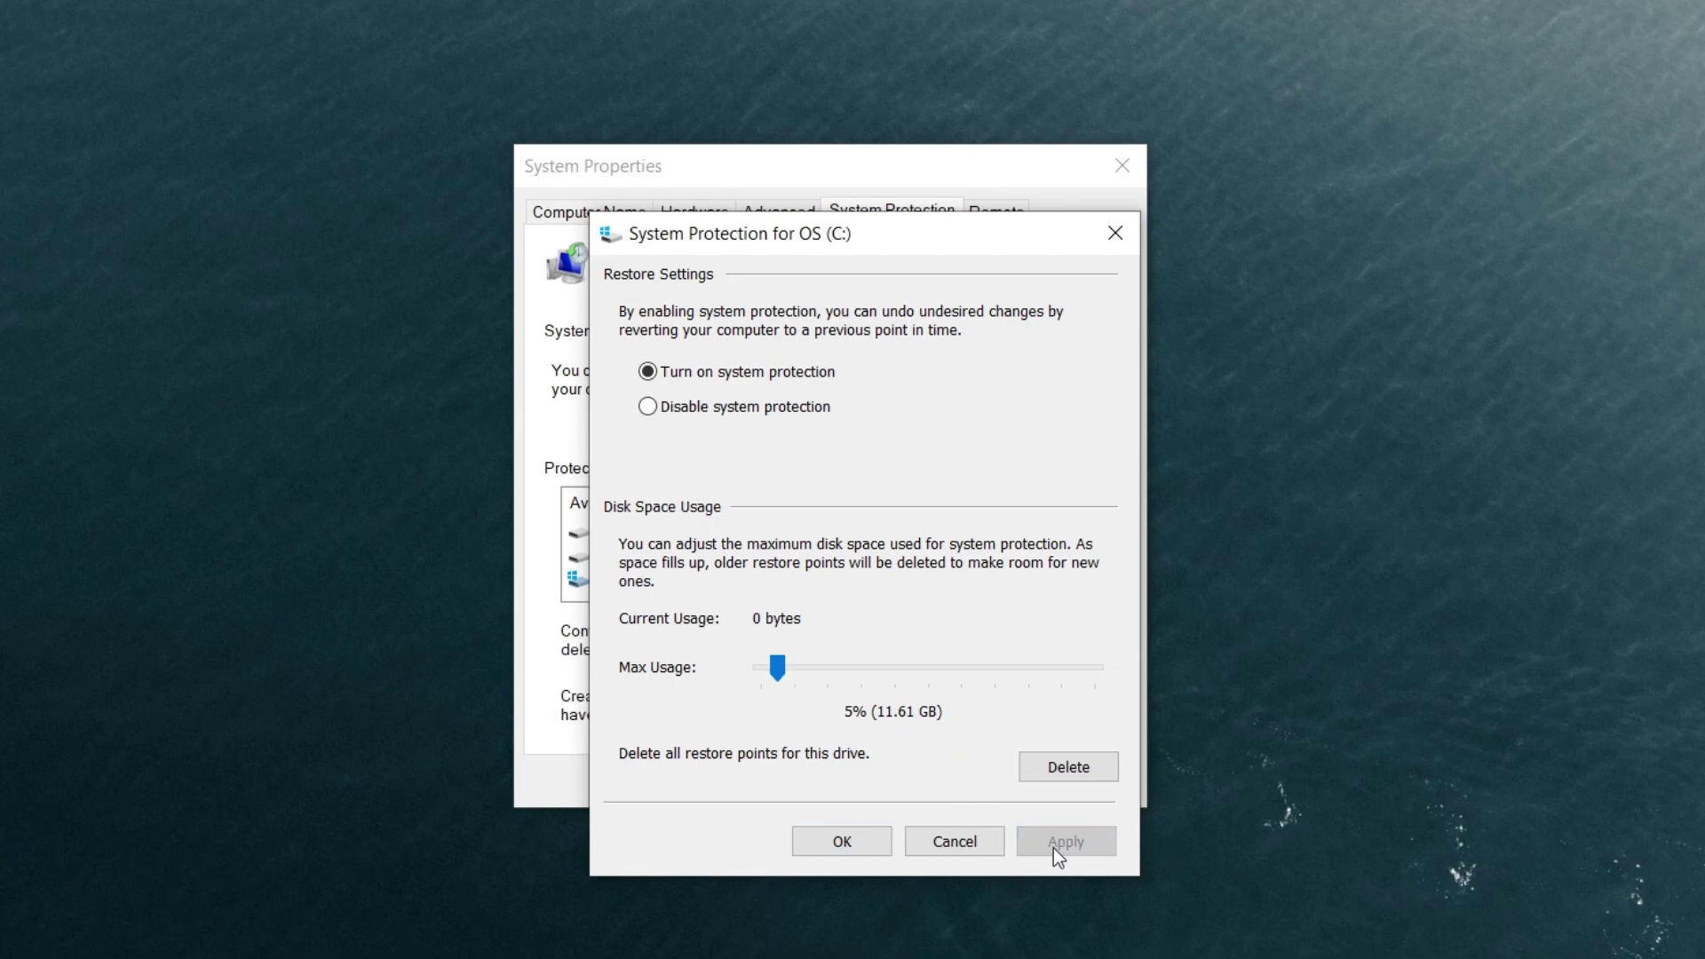
left_click(877, 834)
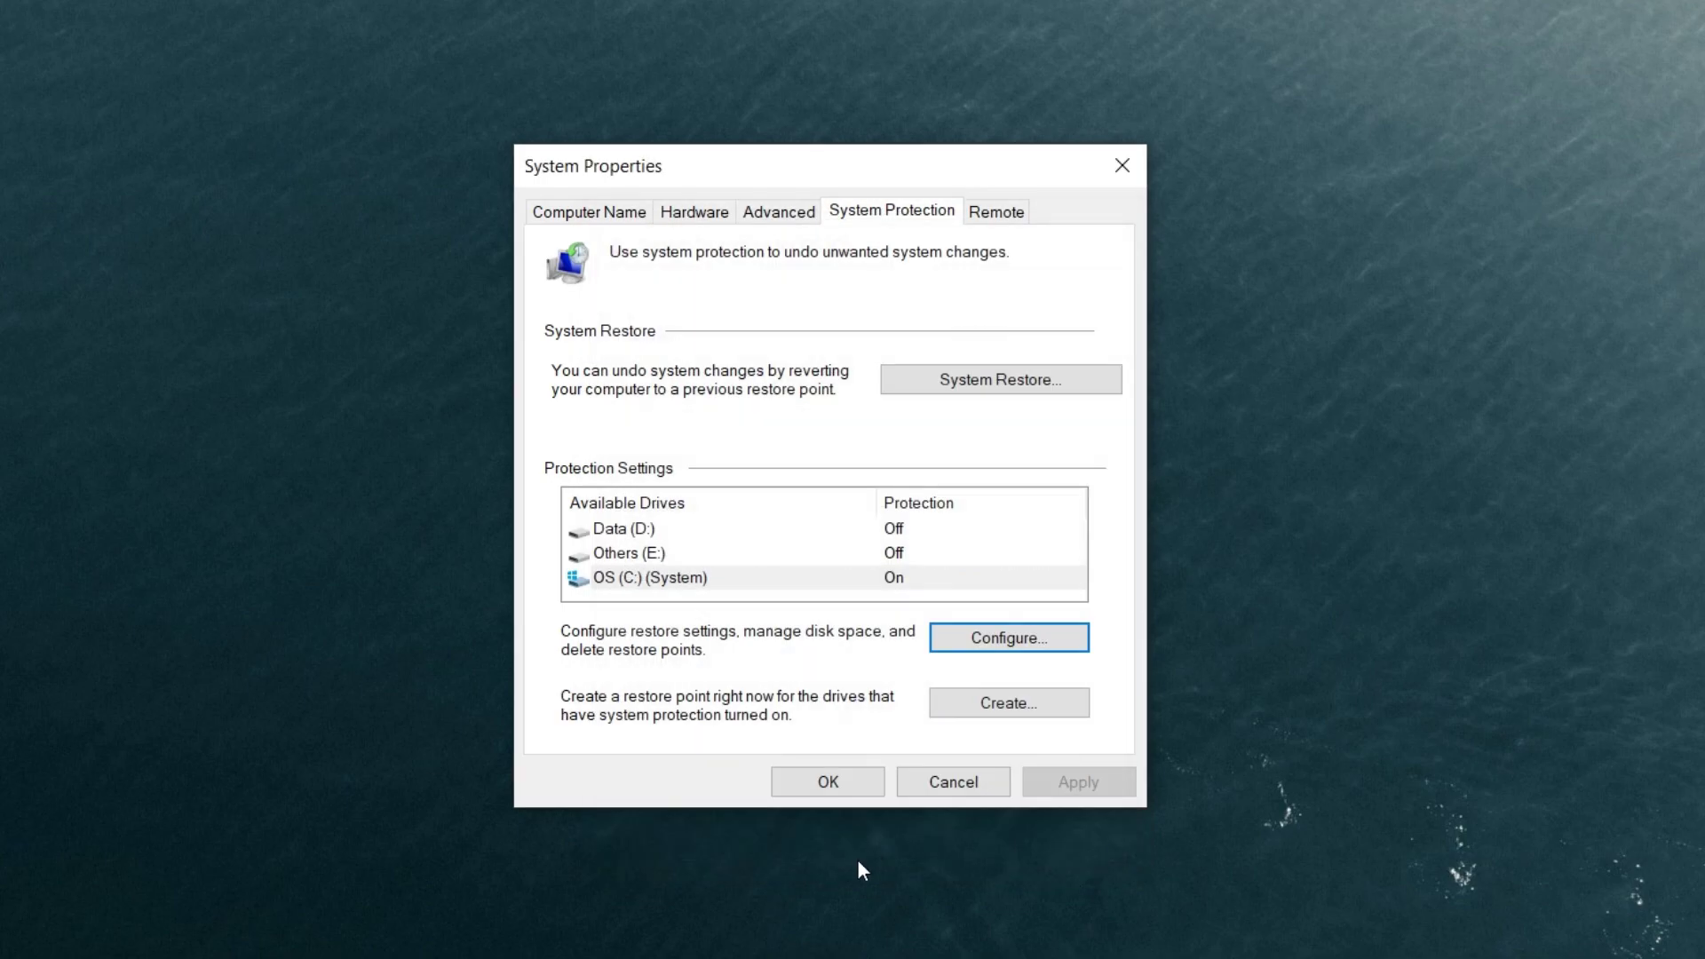
Step: Create a restore point named 'OGTech Optimize 2023'
left_click(700, 578)
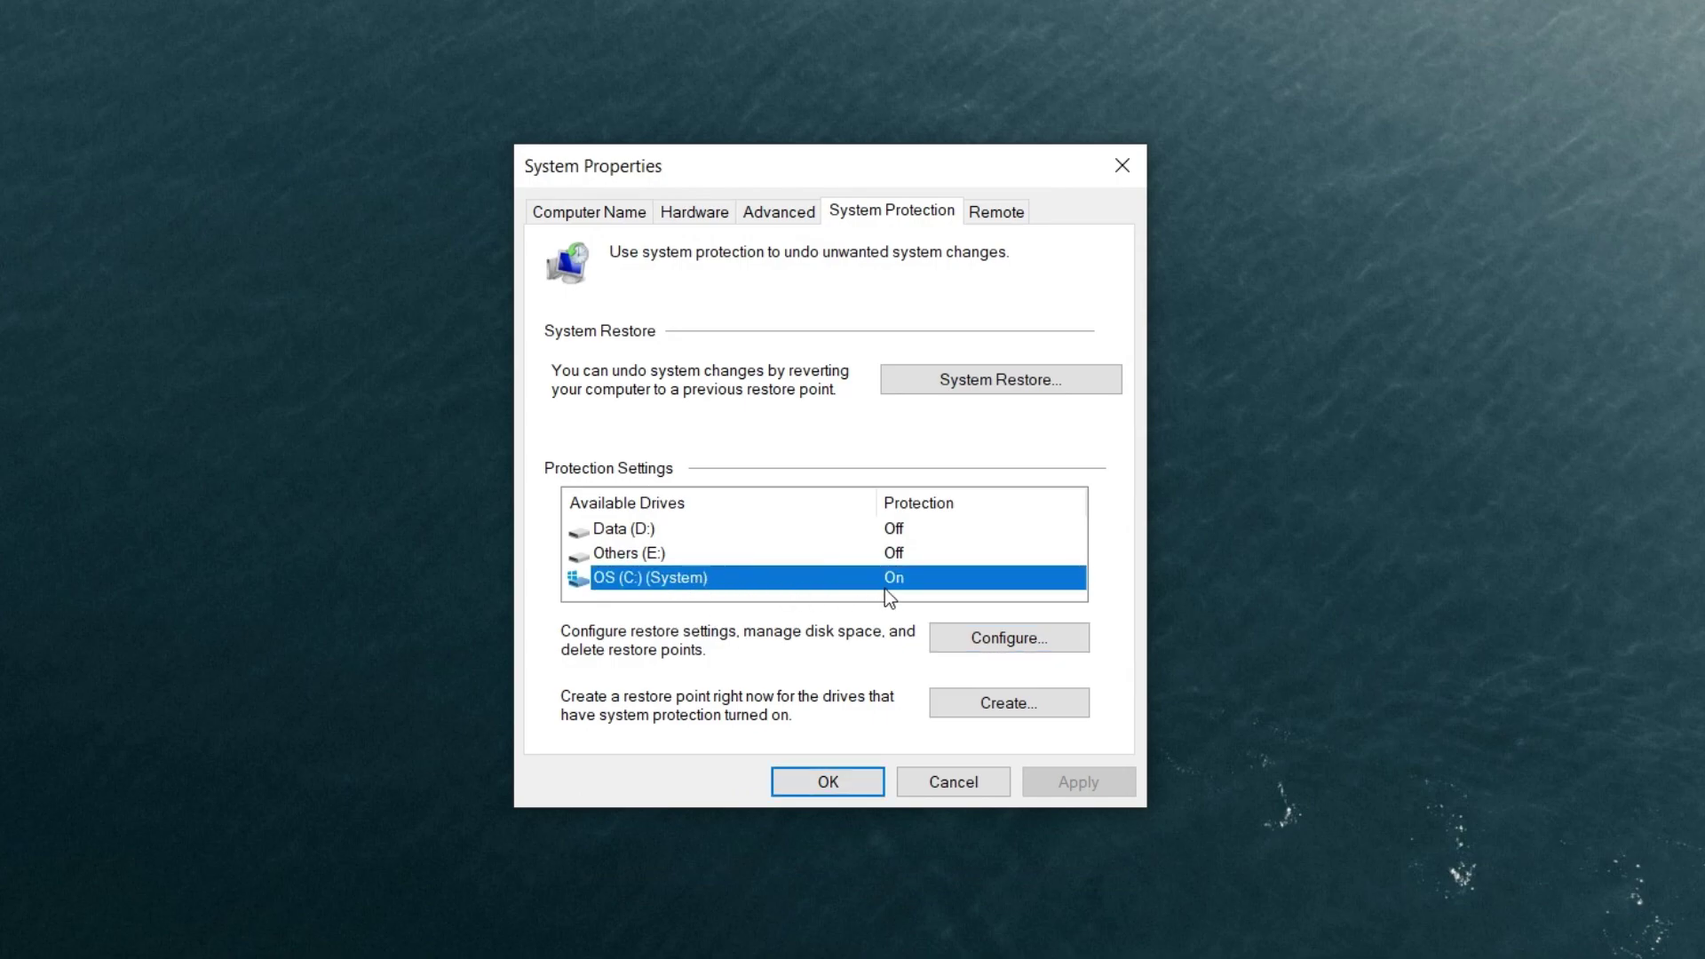
left_click(1024, 707)
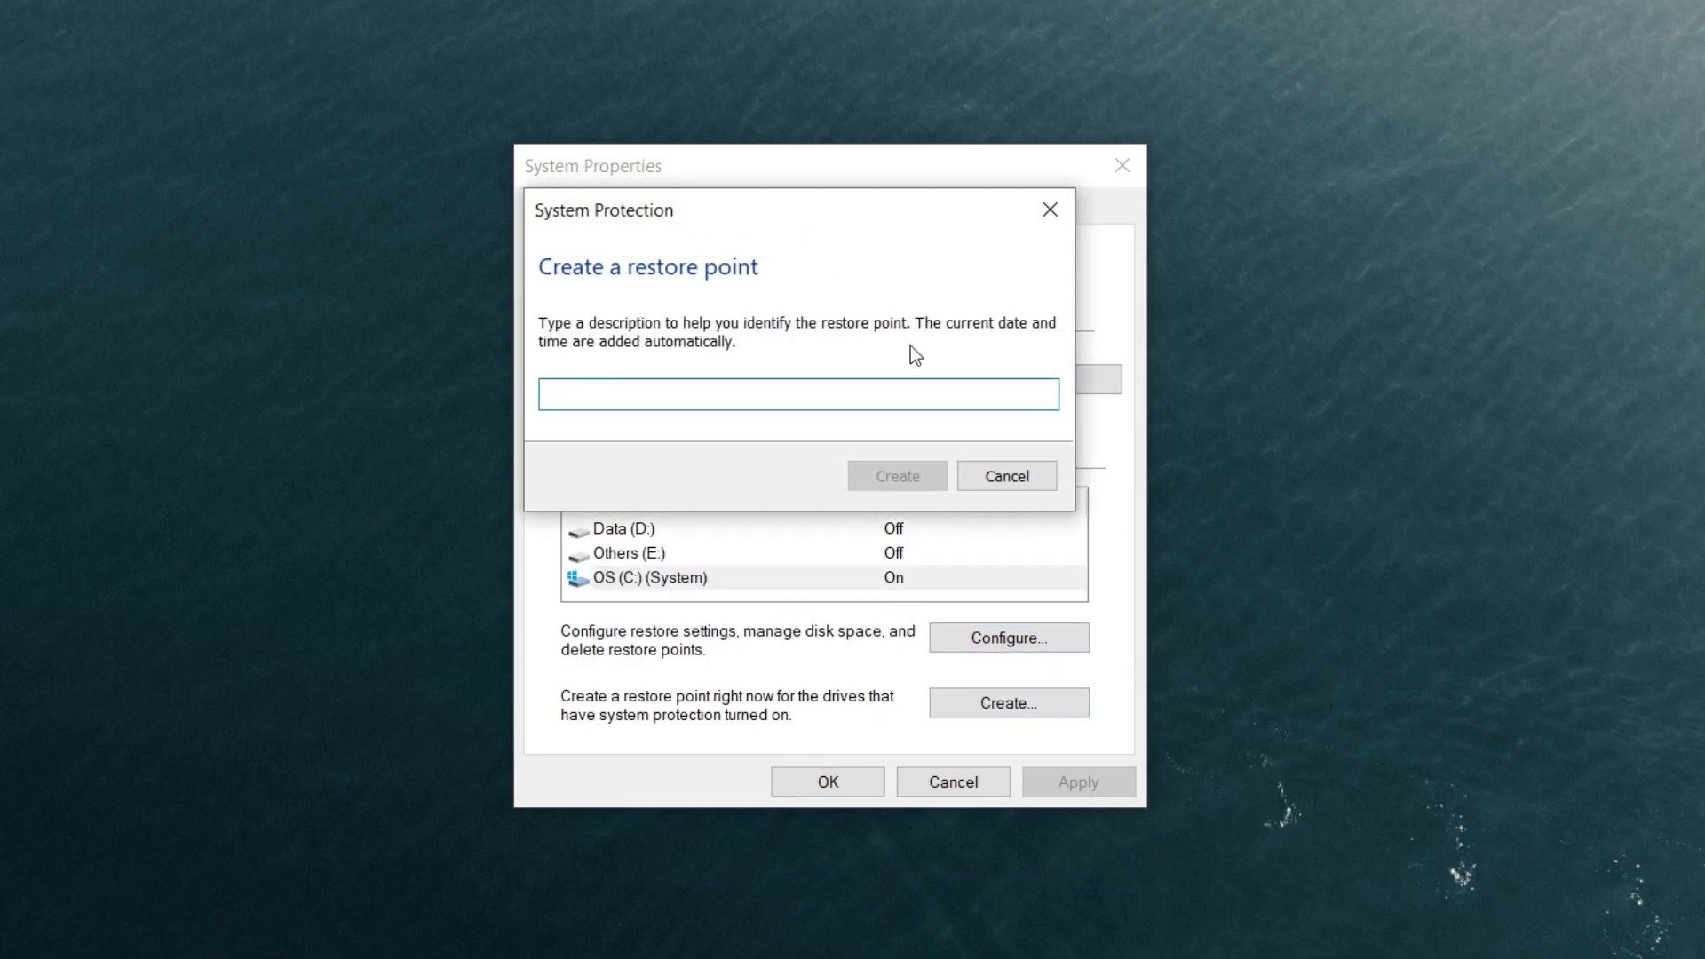
type("OGT")
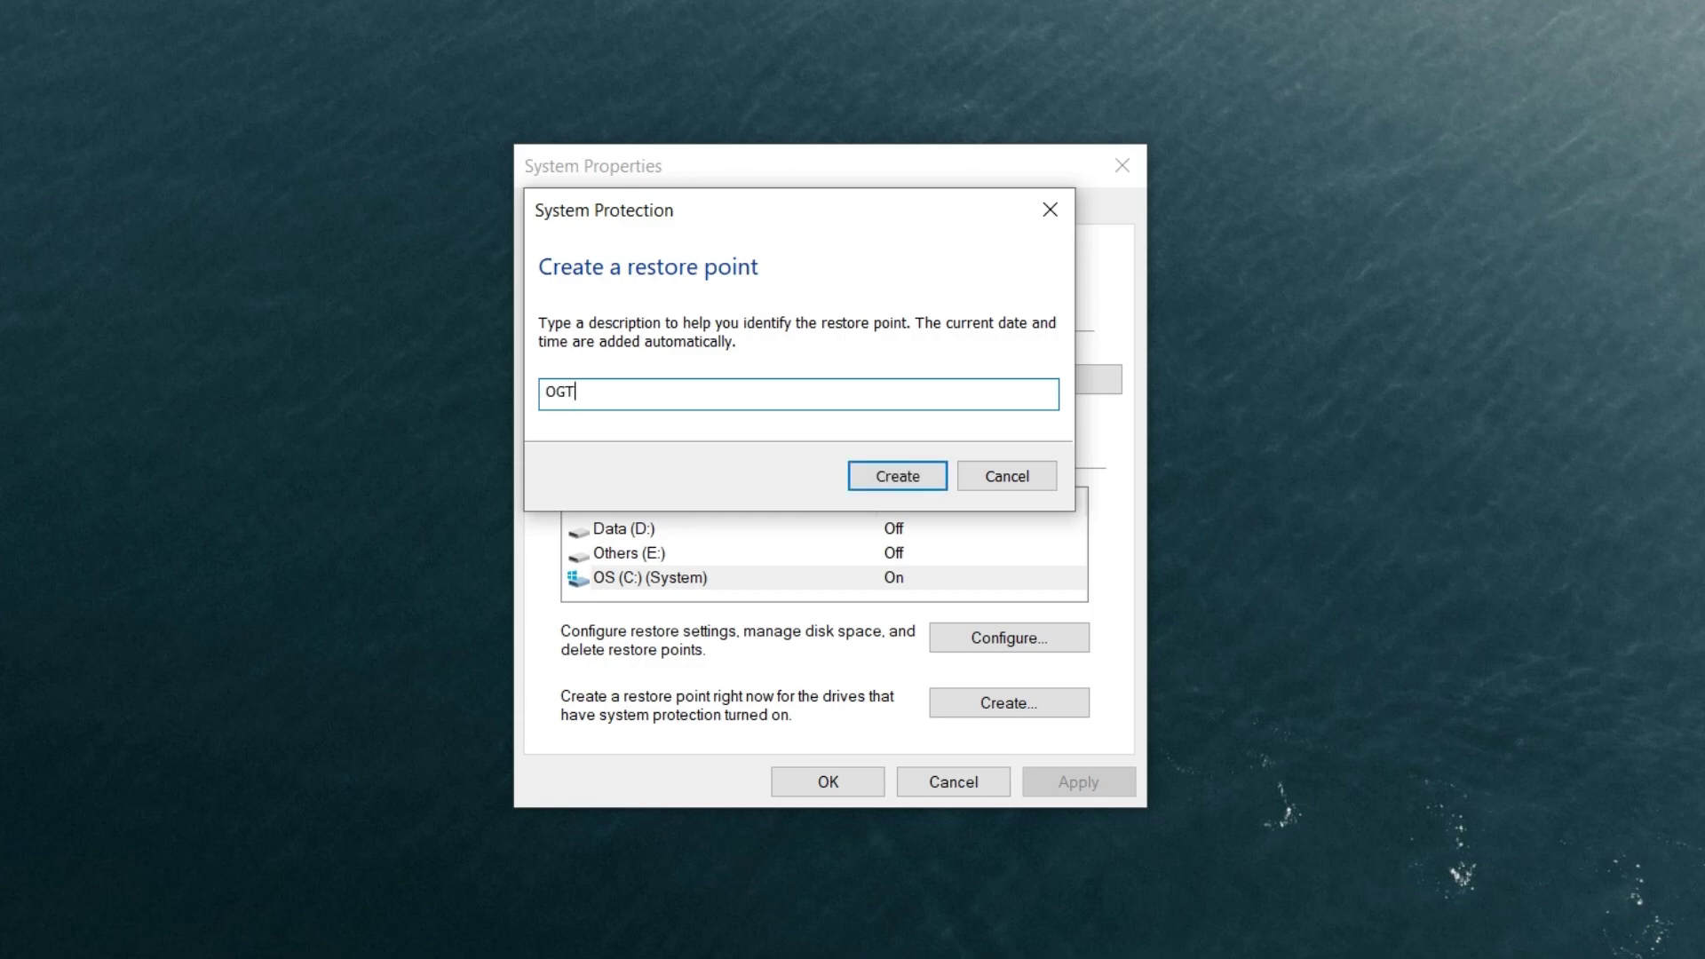
type("ech Optimize 2023")
left_click(877, 473)
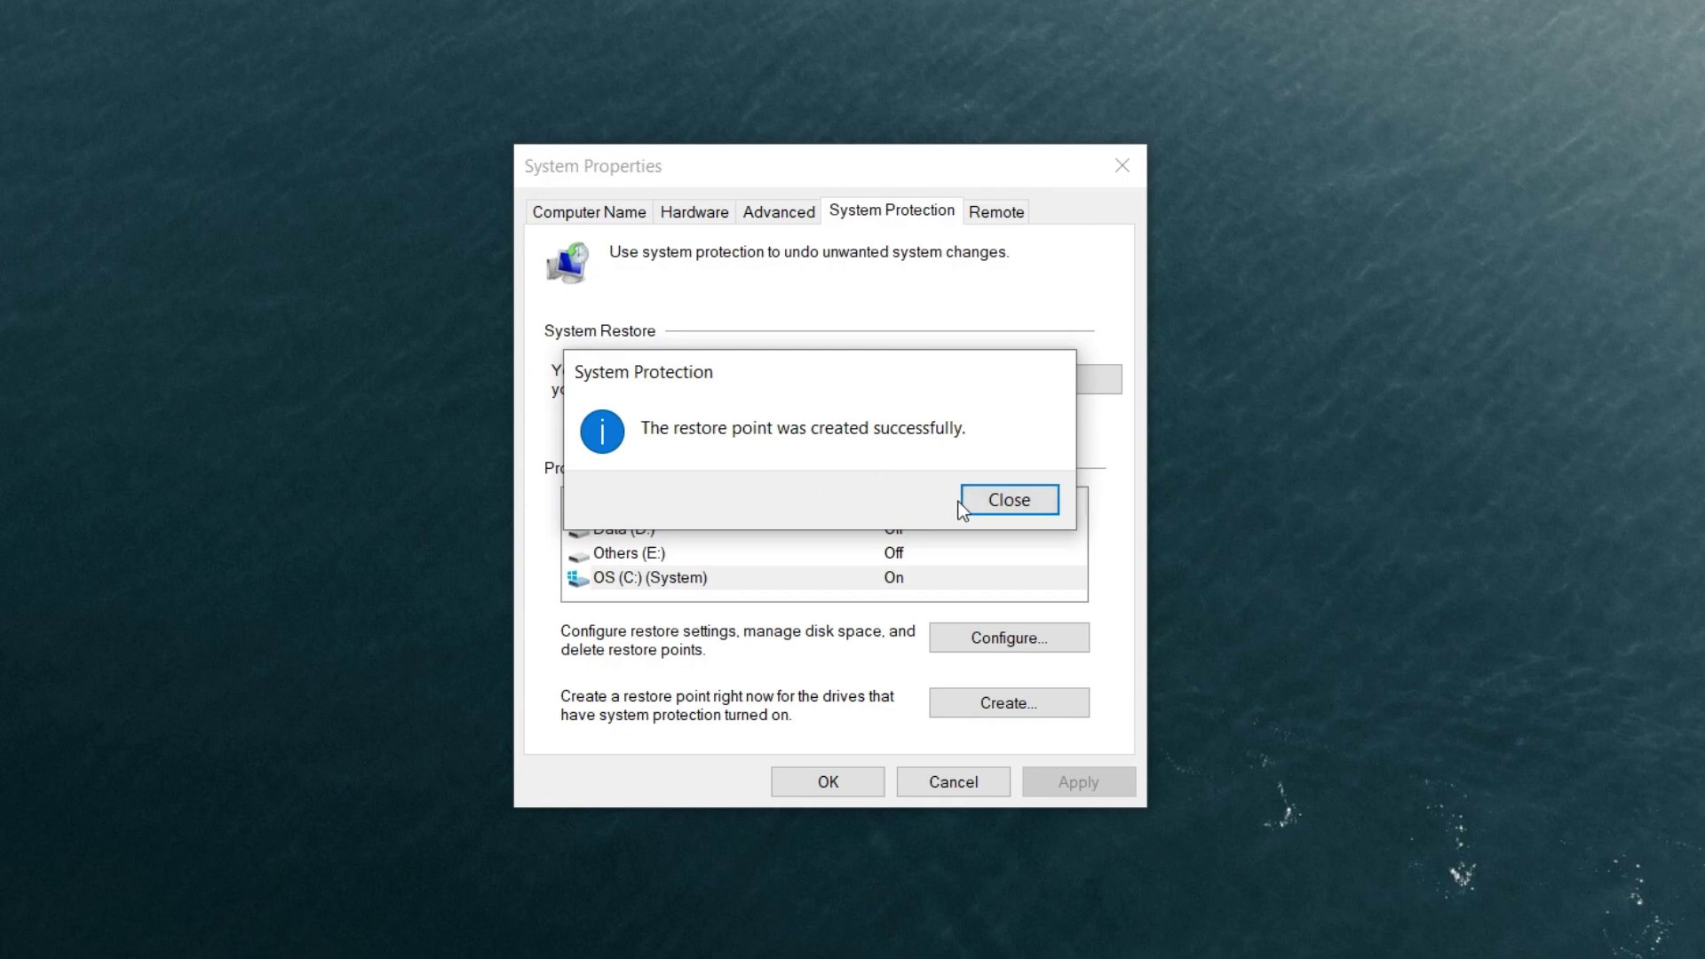
left_click(1007, 503)
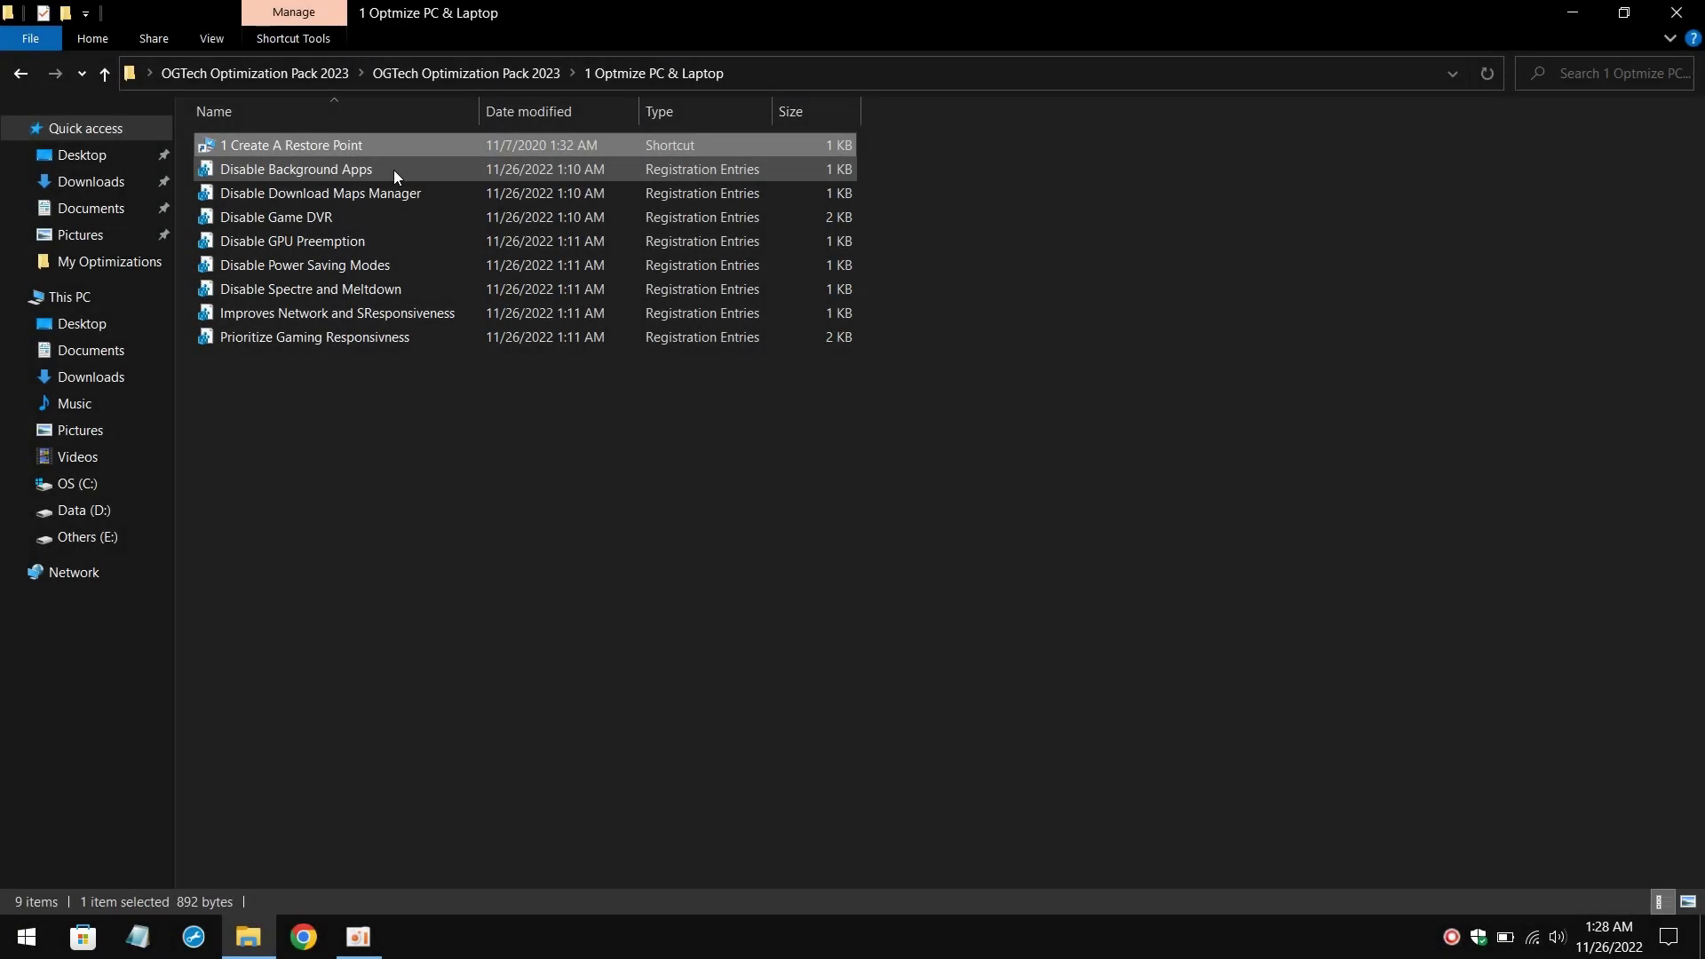
Step: Read the Disable Background Apps registry file's explanation in Notepad, then close it
left_click(392, 169)
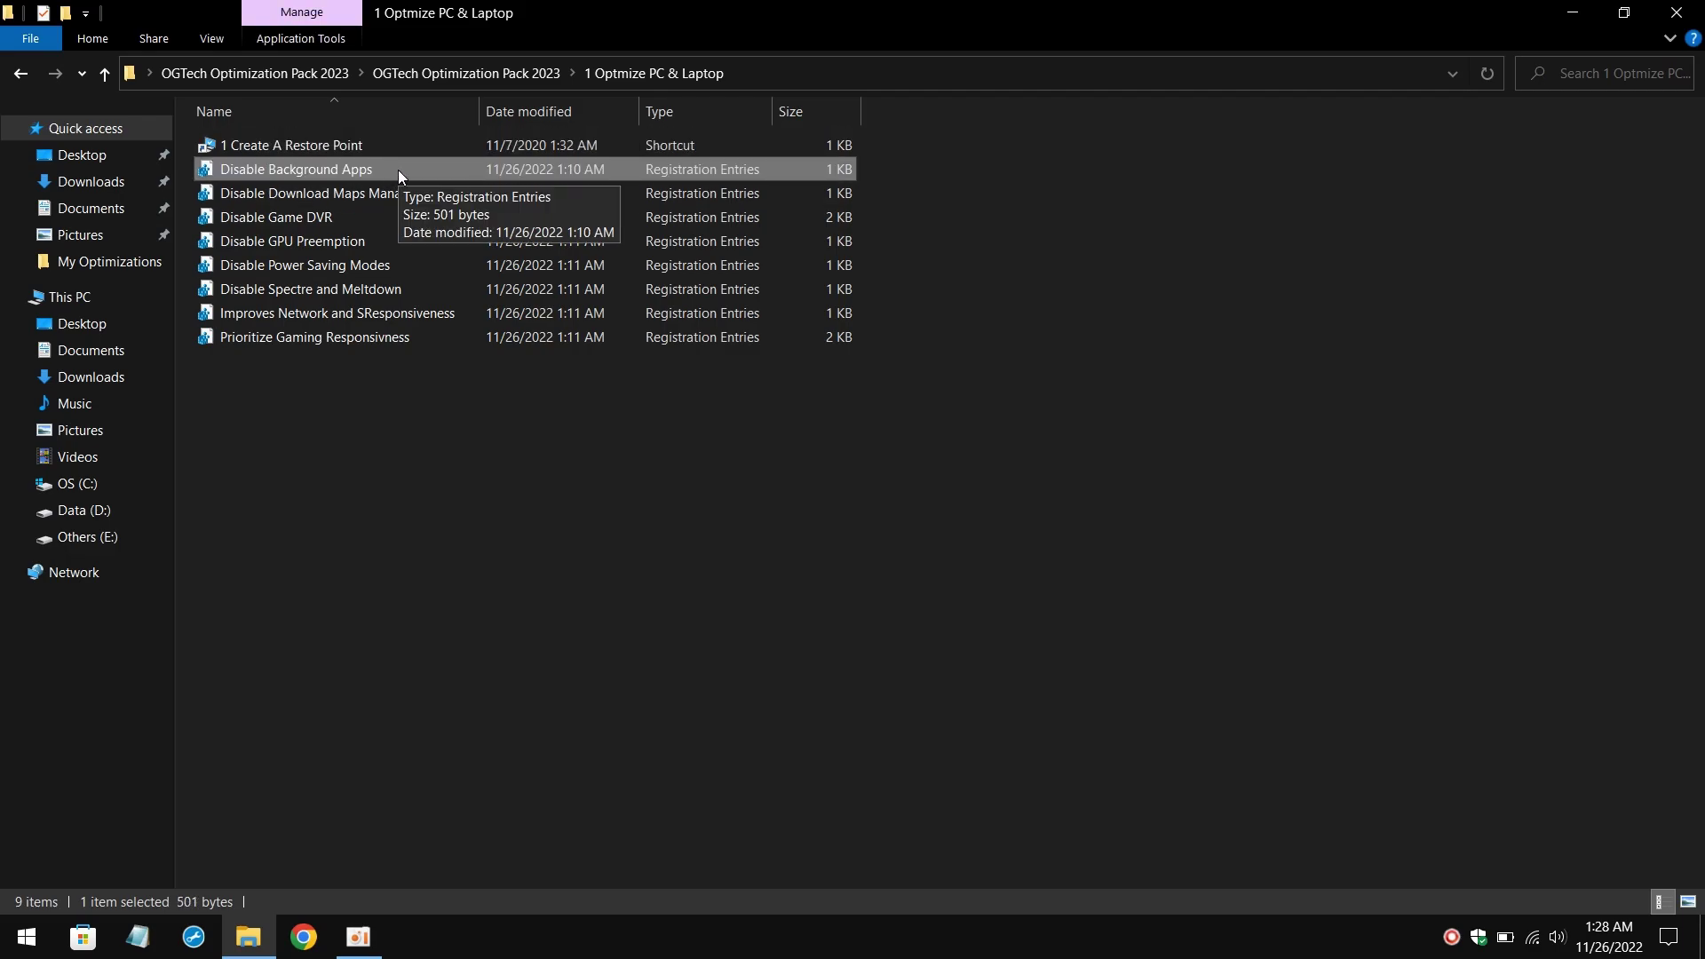
right_click(397, 169)
left_click(472, 209)
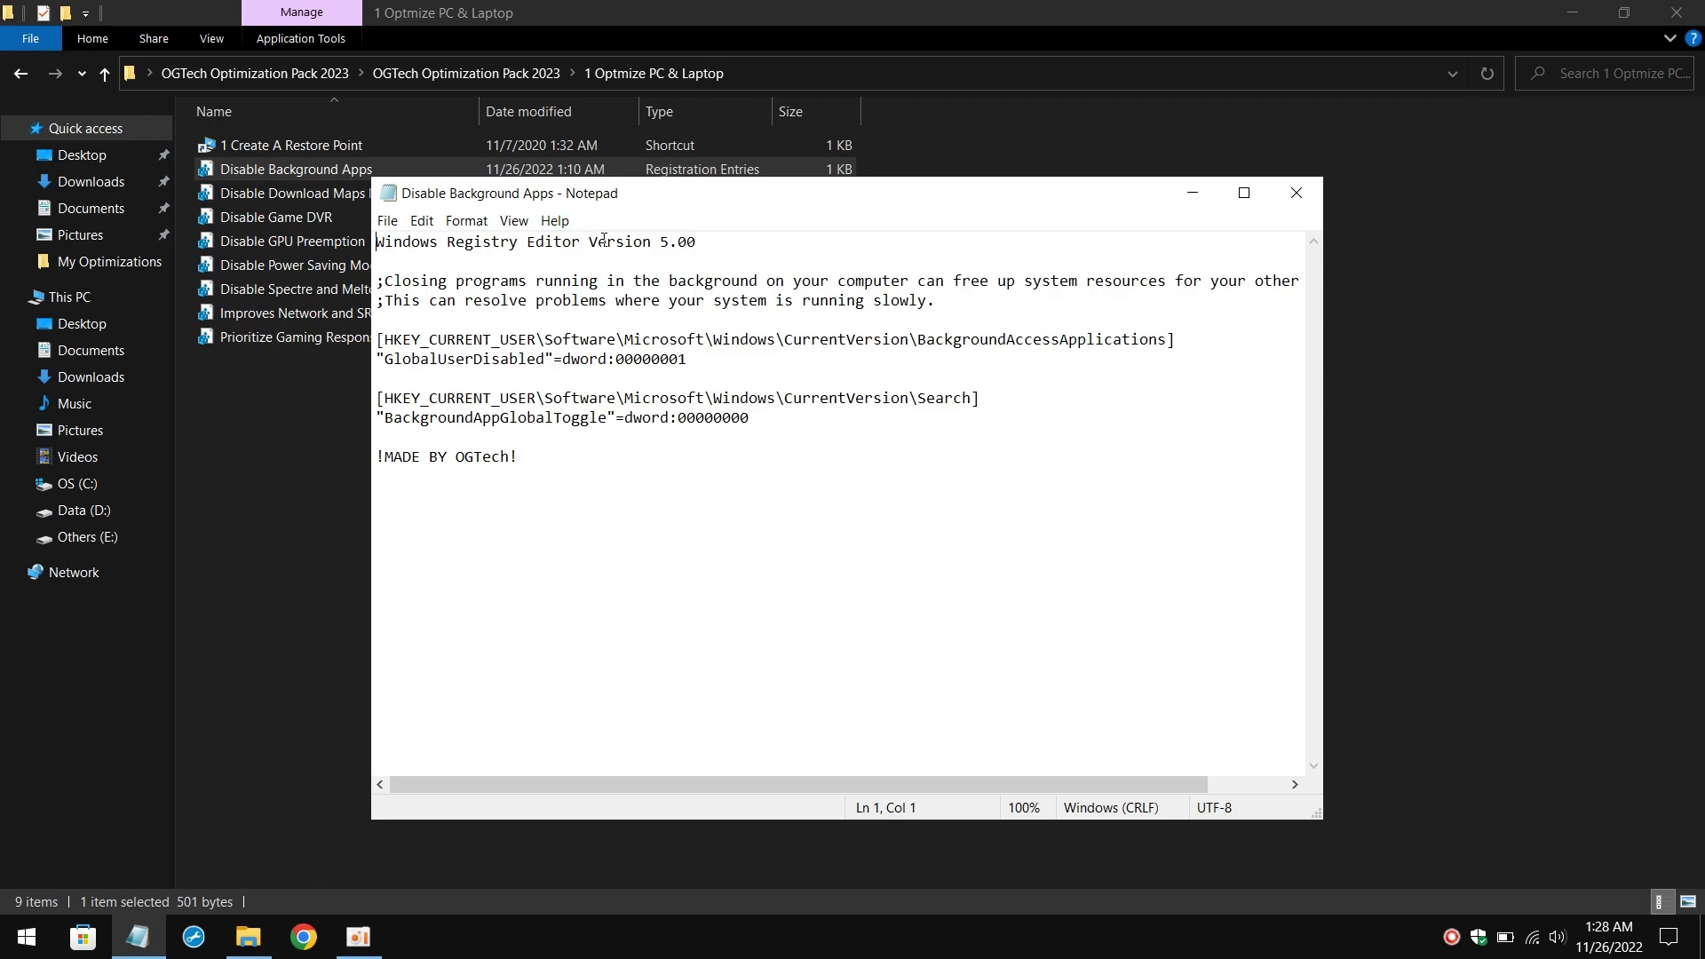
left_click_drag(291, 241, 959, 265)
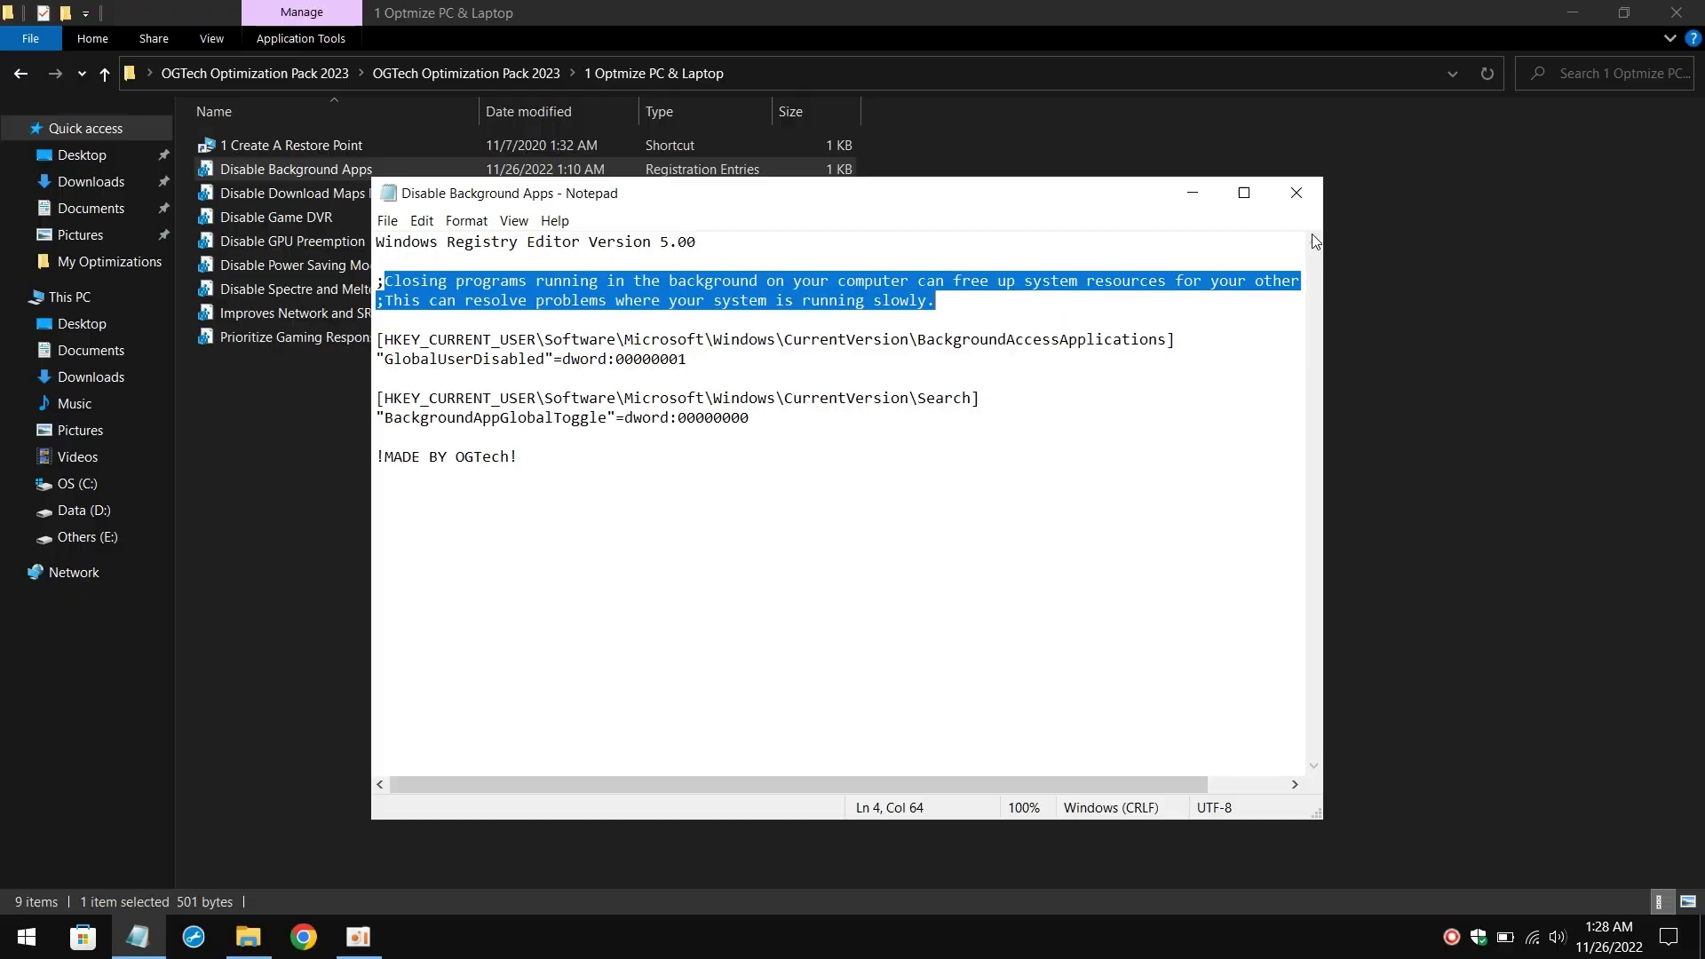
left_click(1385, 135)
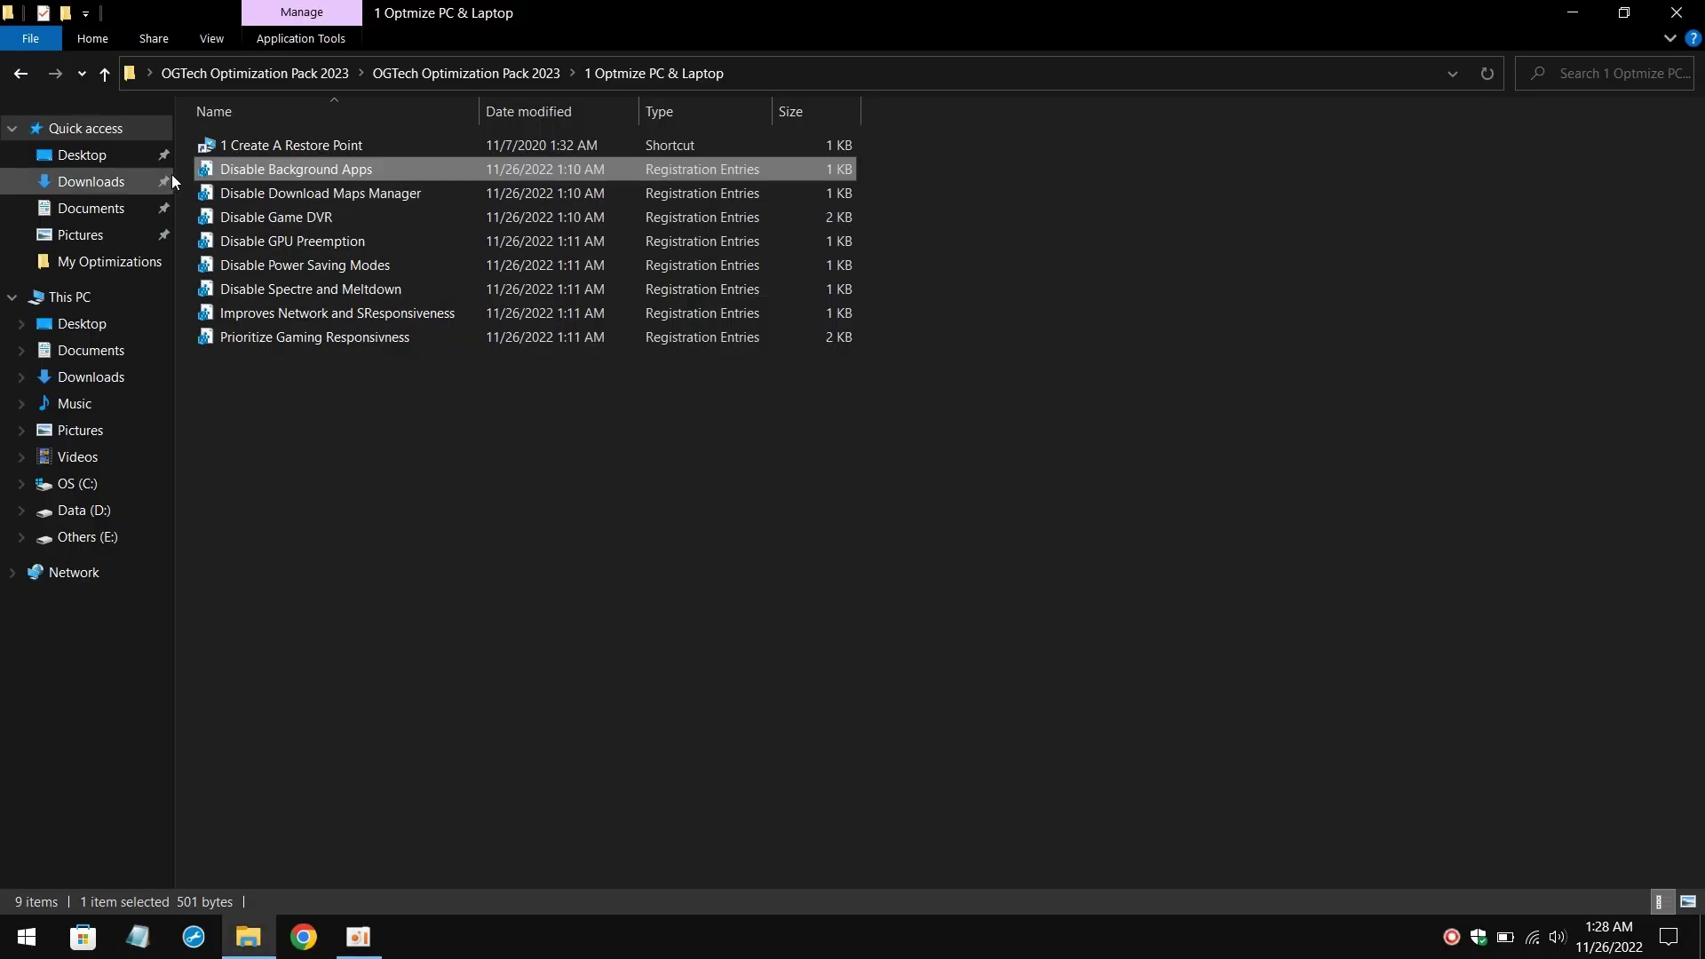
Step: Merge the Disable Background Apps and Disable Download Maps Manager tweaks into the registry
double_click(276, 169)
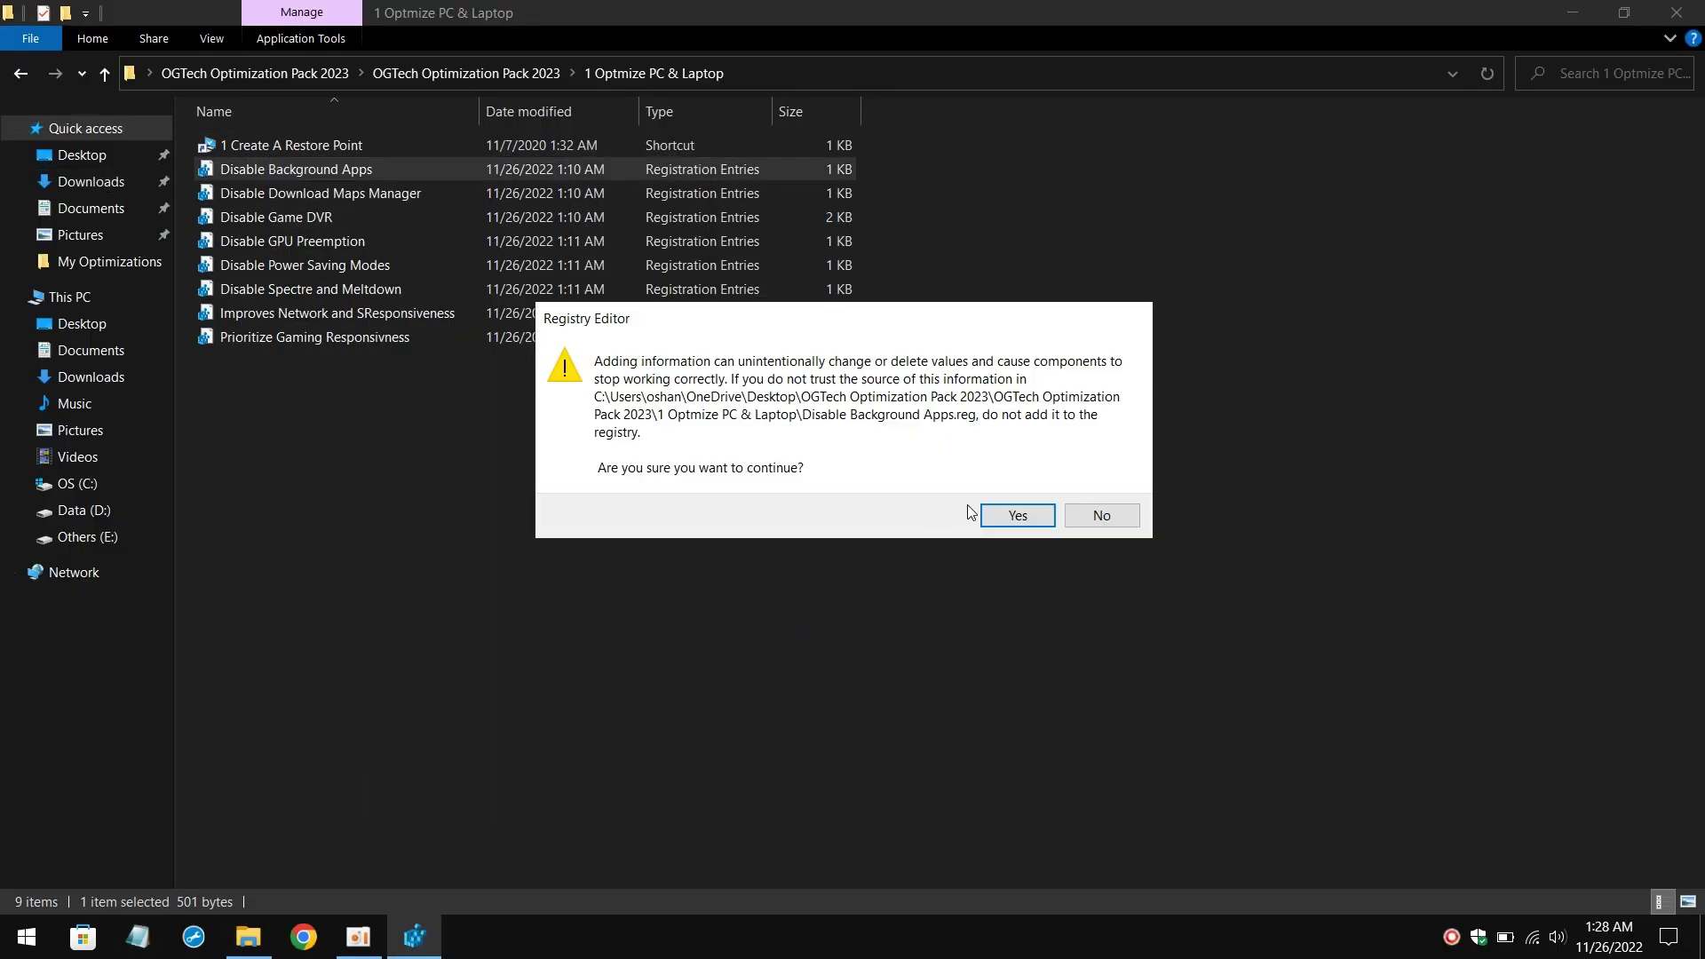
left_click(1017, 515)
left_click(1091, 487)
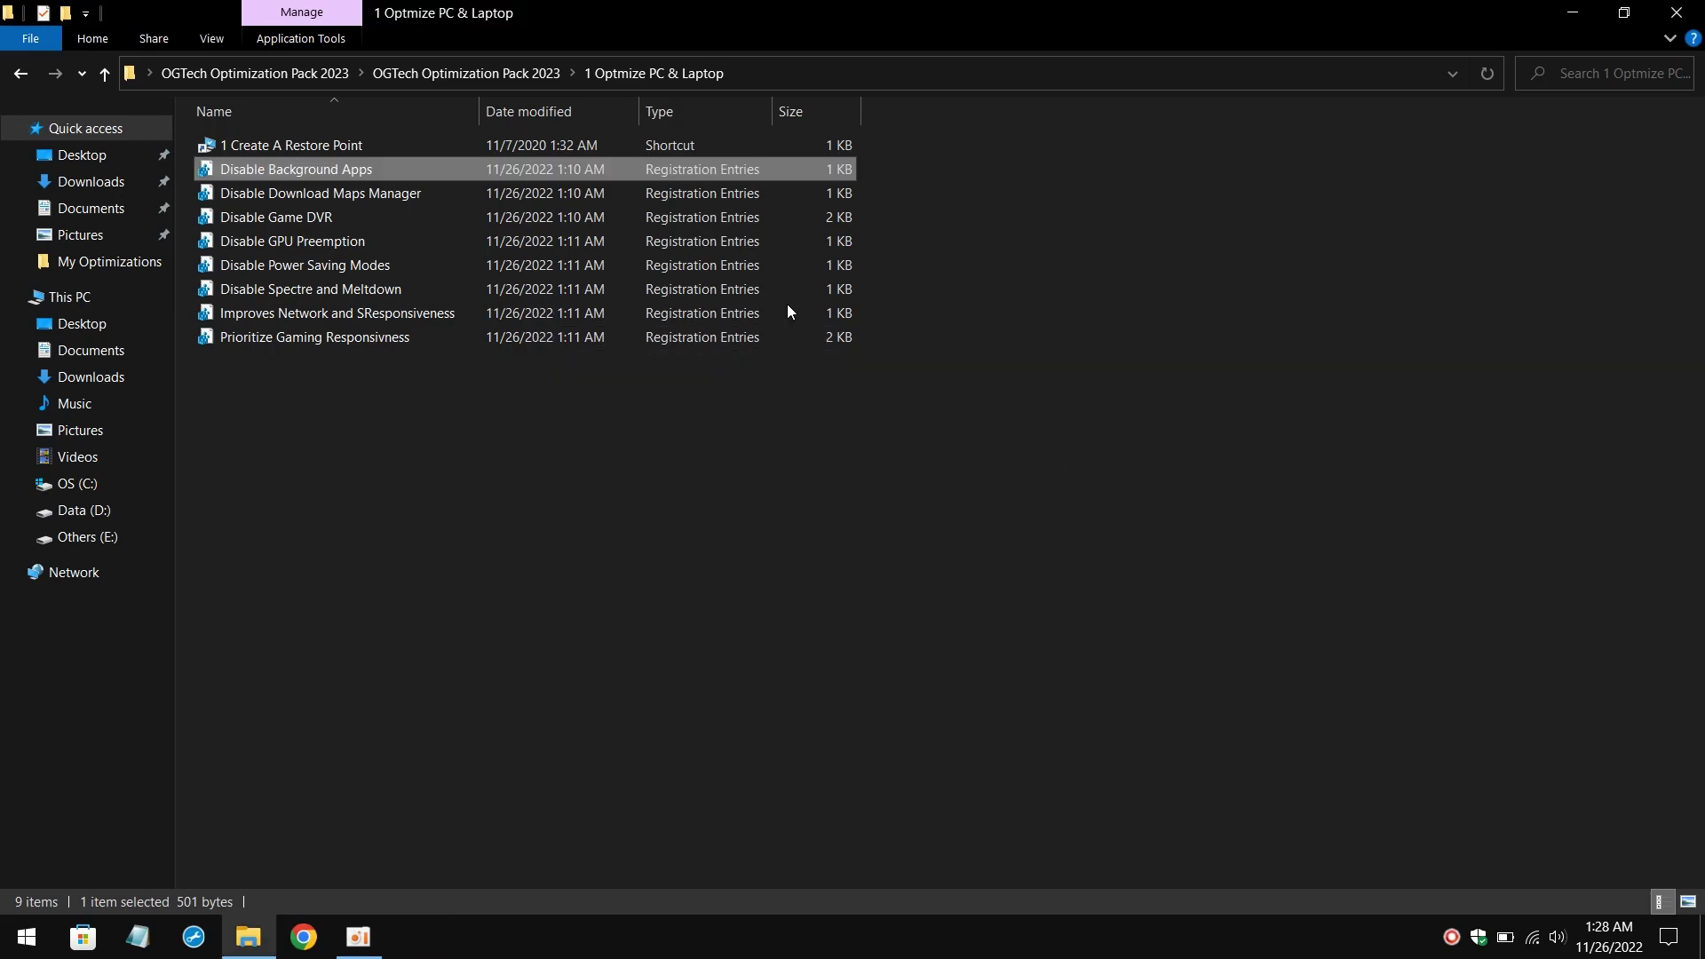
double_click(404, 190)
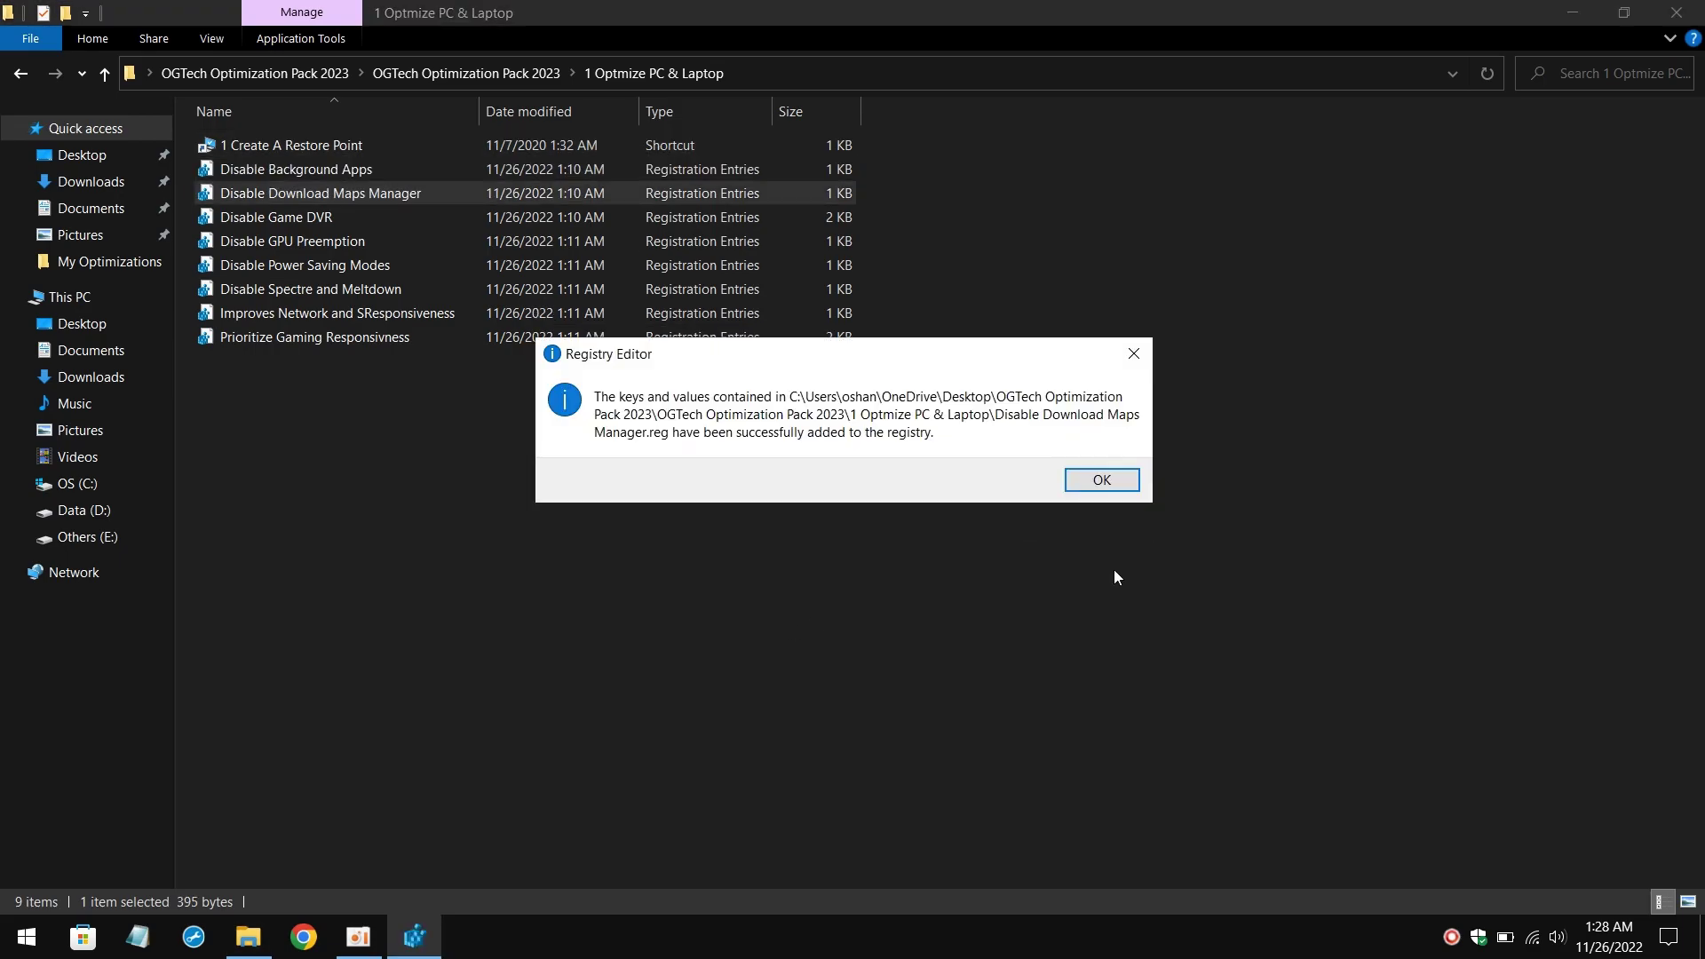
left_click(1101, 480)
Step: Merge the Disable Game DVR and Disable GPU Preemption tweaks into the registry
double_click(339, 216)
left_click(1090, 488)
left_click(587, 241)
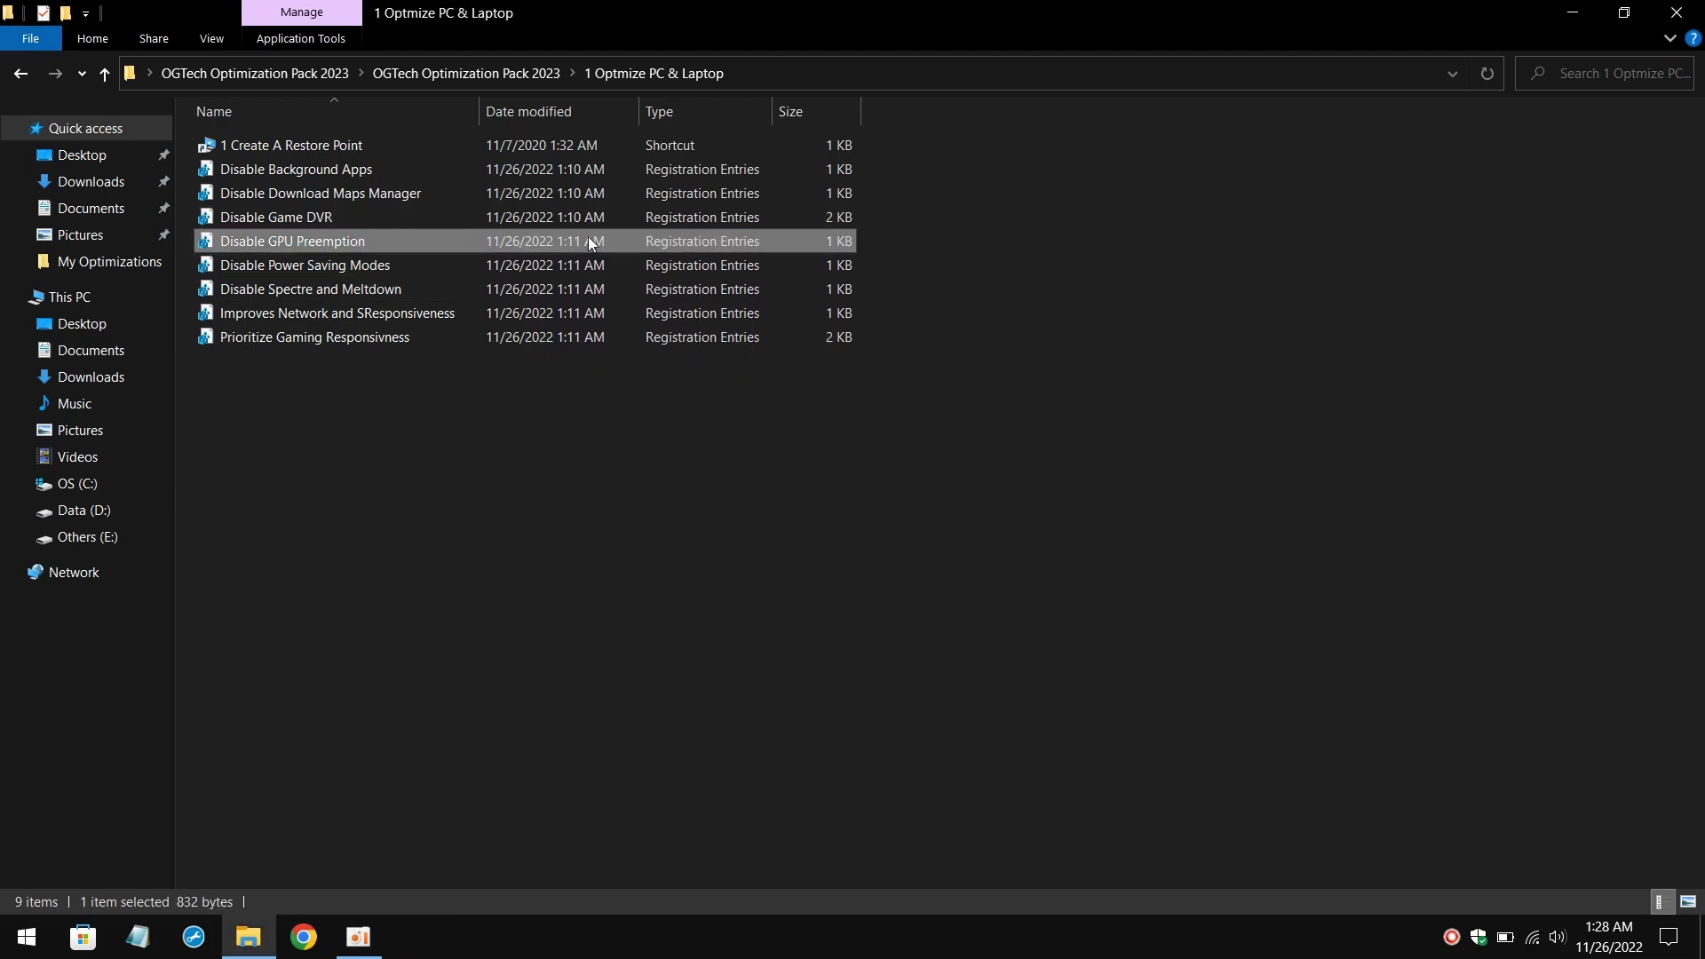
double_click(588, 238)
left_click(1019, 508)
left_click(1096, 479)
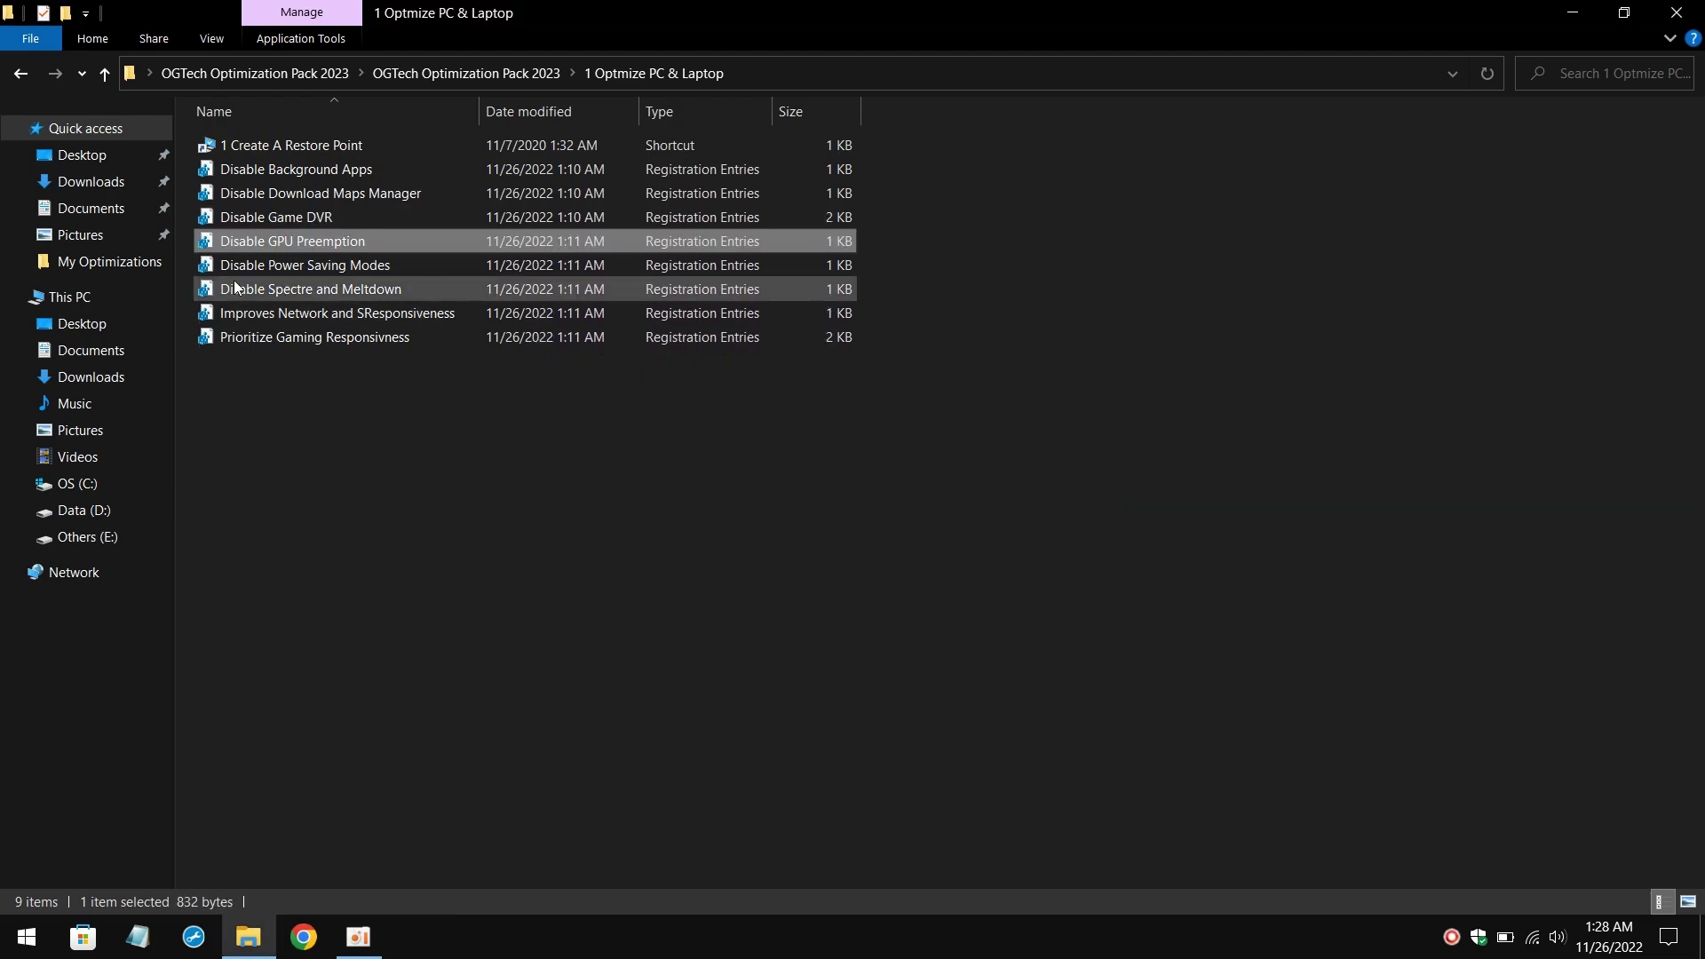
left_click(354, 264)
right_click(441, 267)
left_click(476, 306)
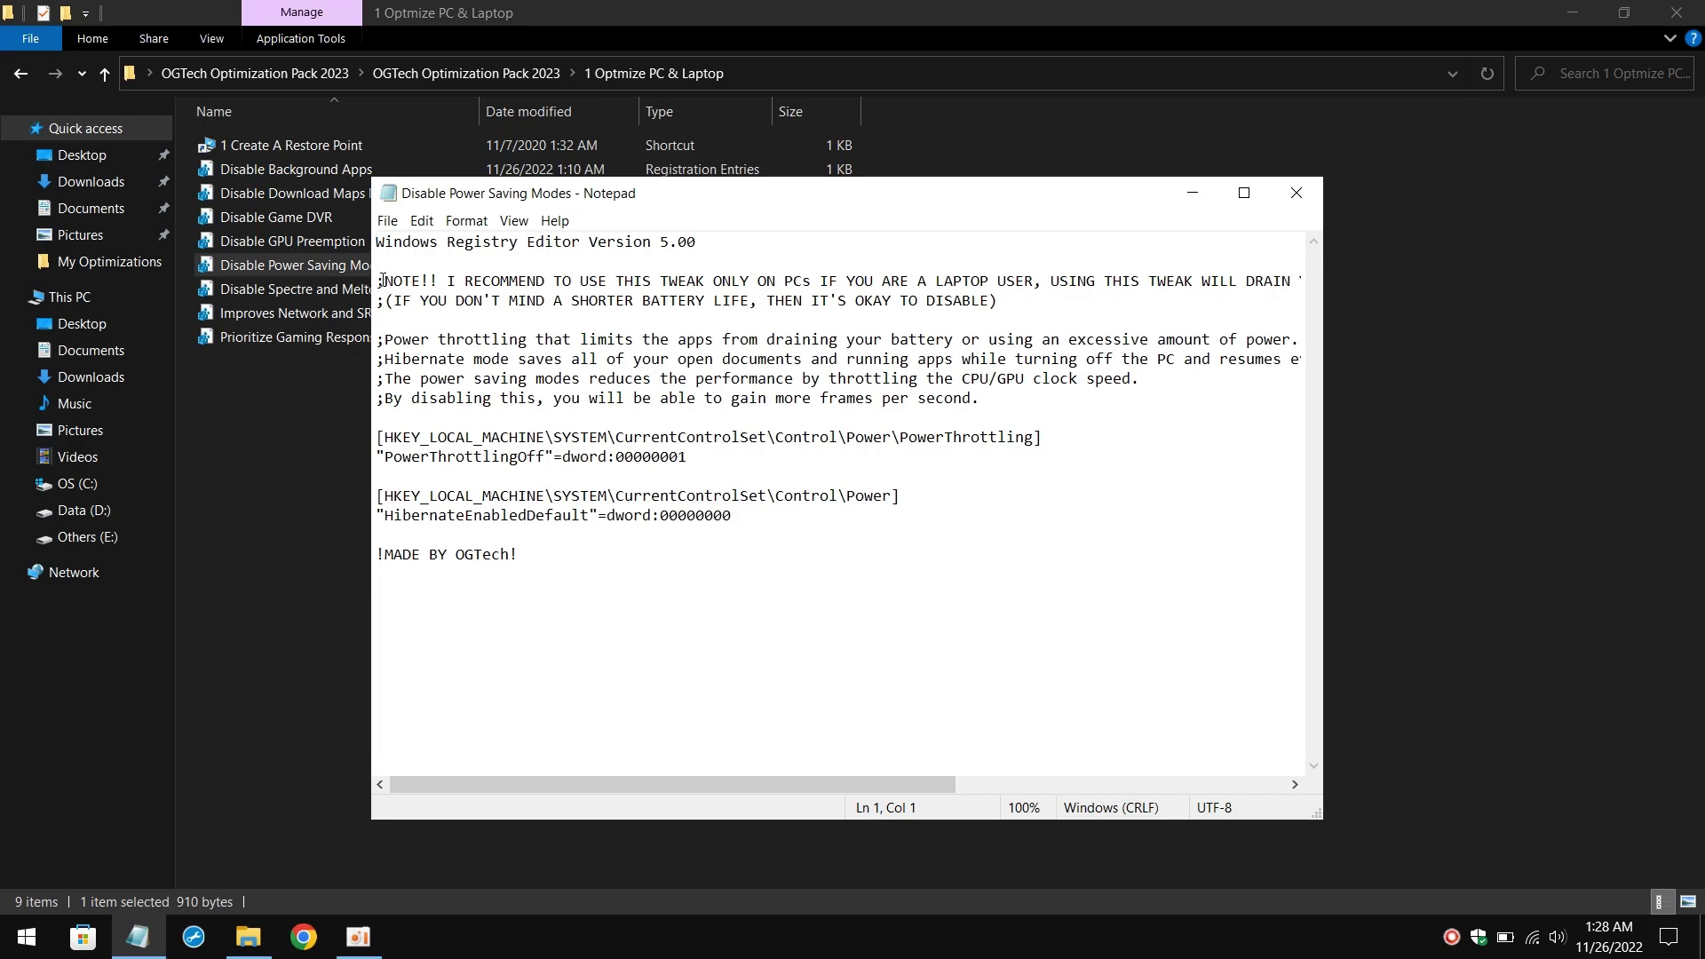
left_click_drag(381, 280, 997, 311)
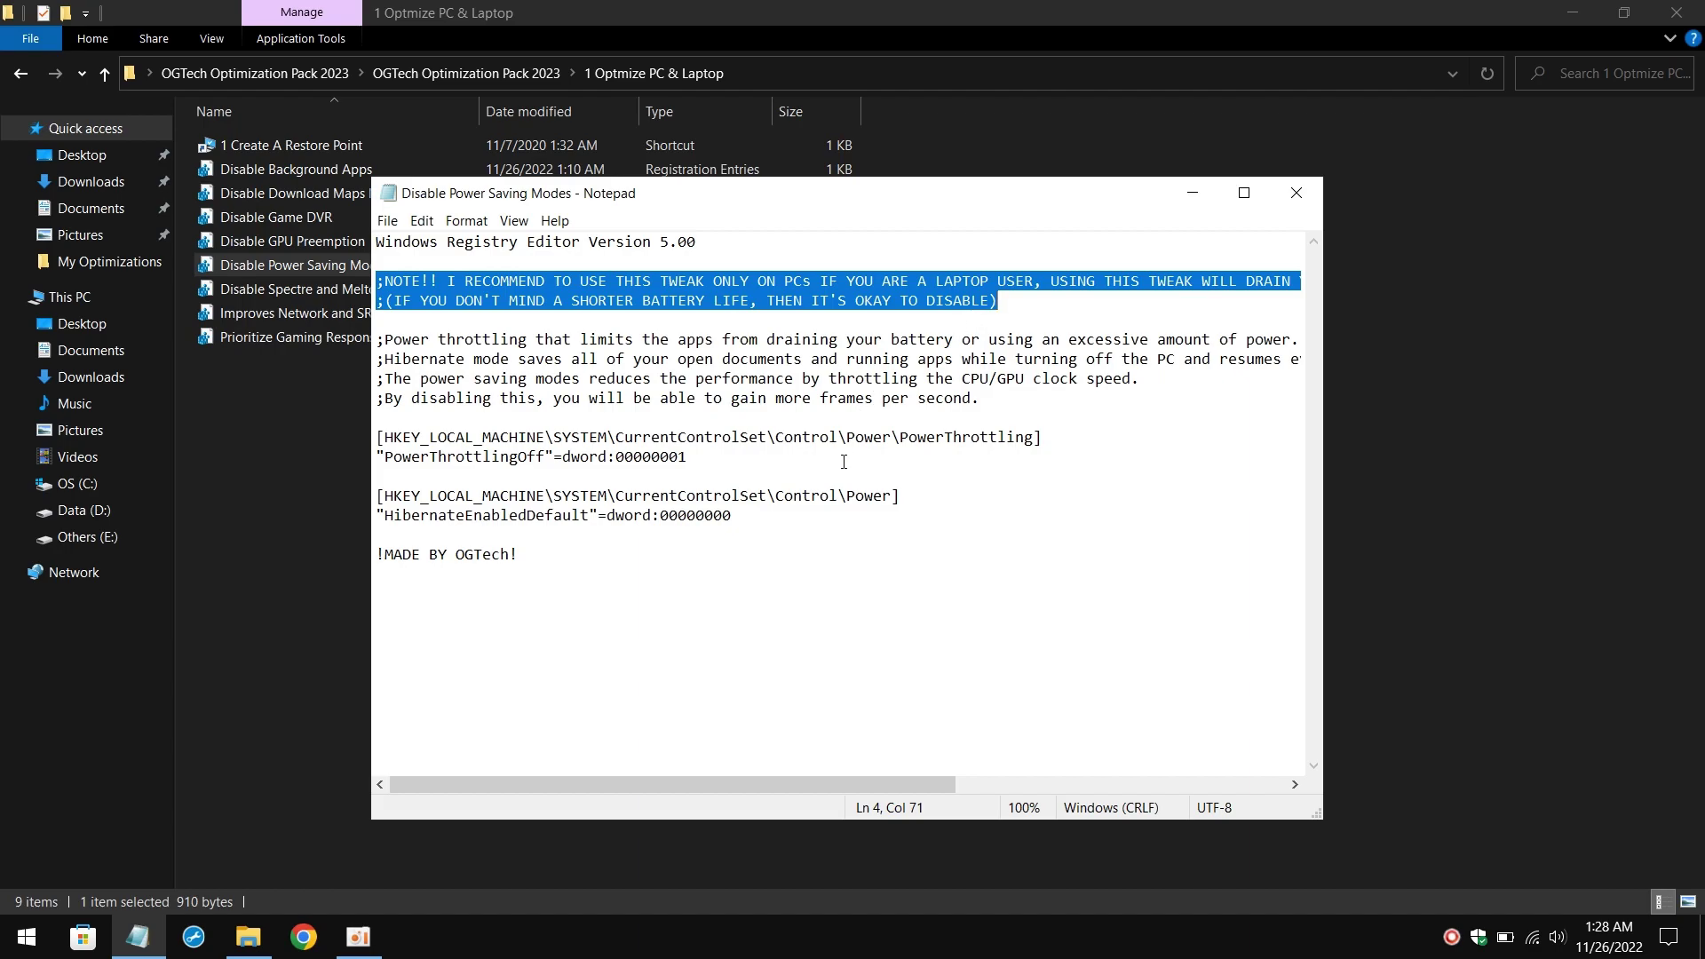
left_click_drag(898, 781, 829, 781)
left_click_drag(383, 339, 1009, 407)
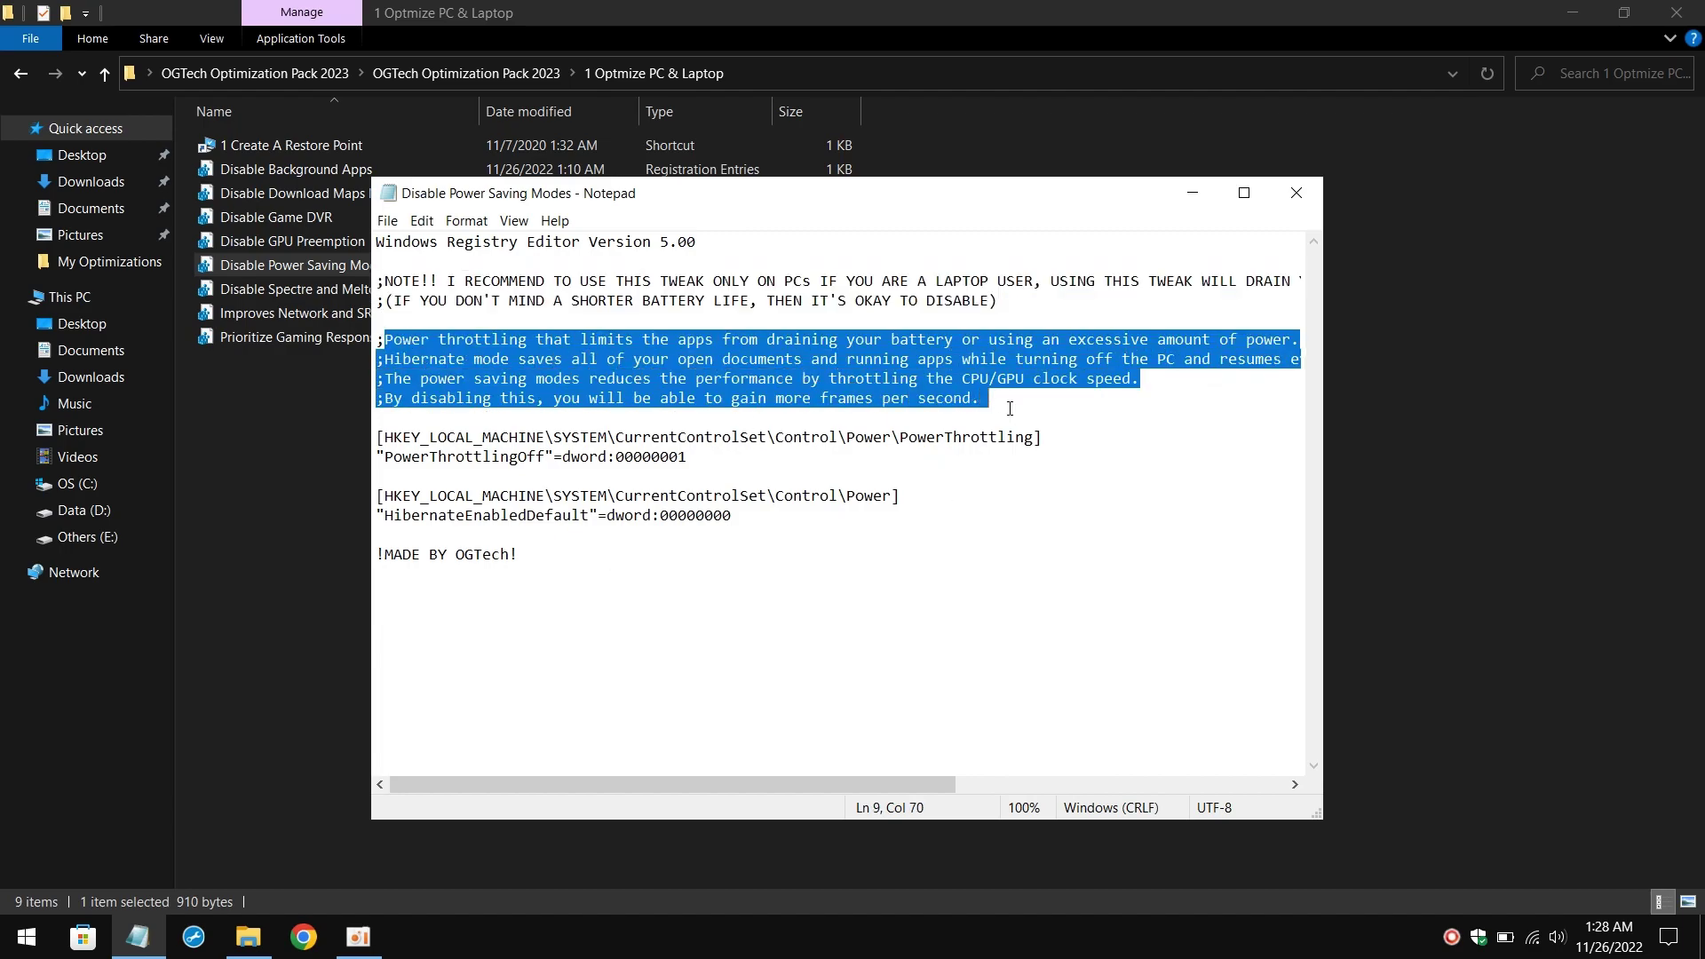
left_click(1009, 410)
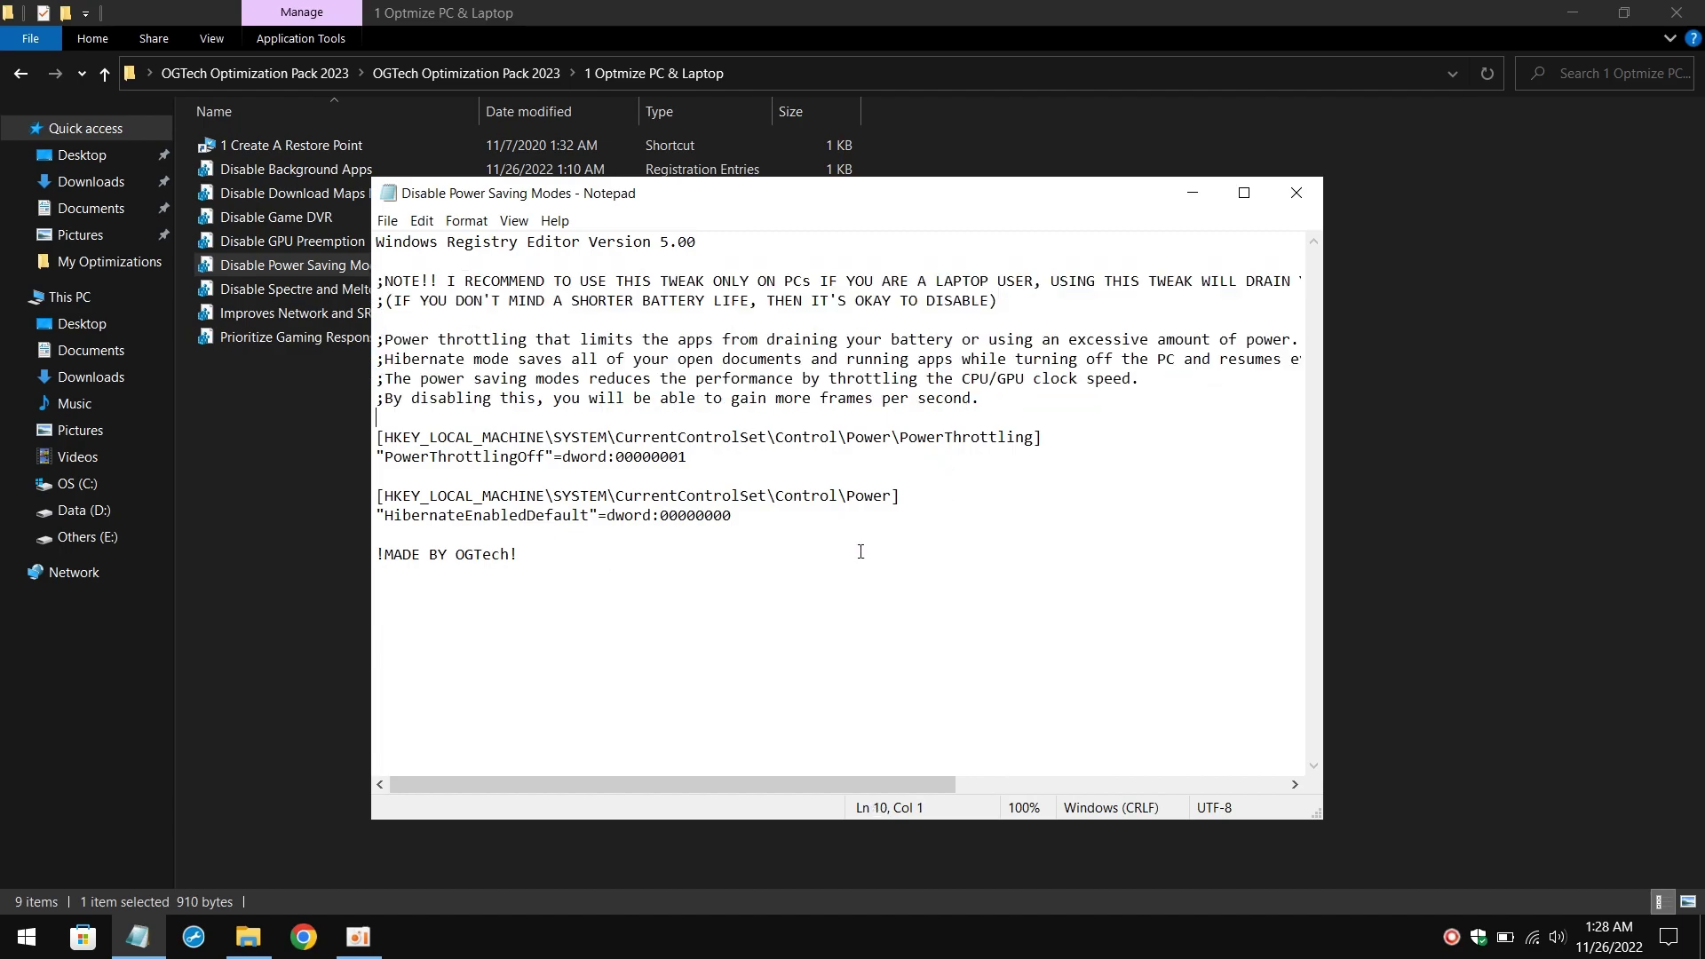
left_click(1308, 188)
Step: Merge the Disable Spectre and Meltdown tweak into the registry
left_click(468, 291)
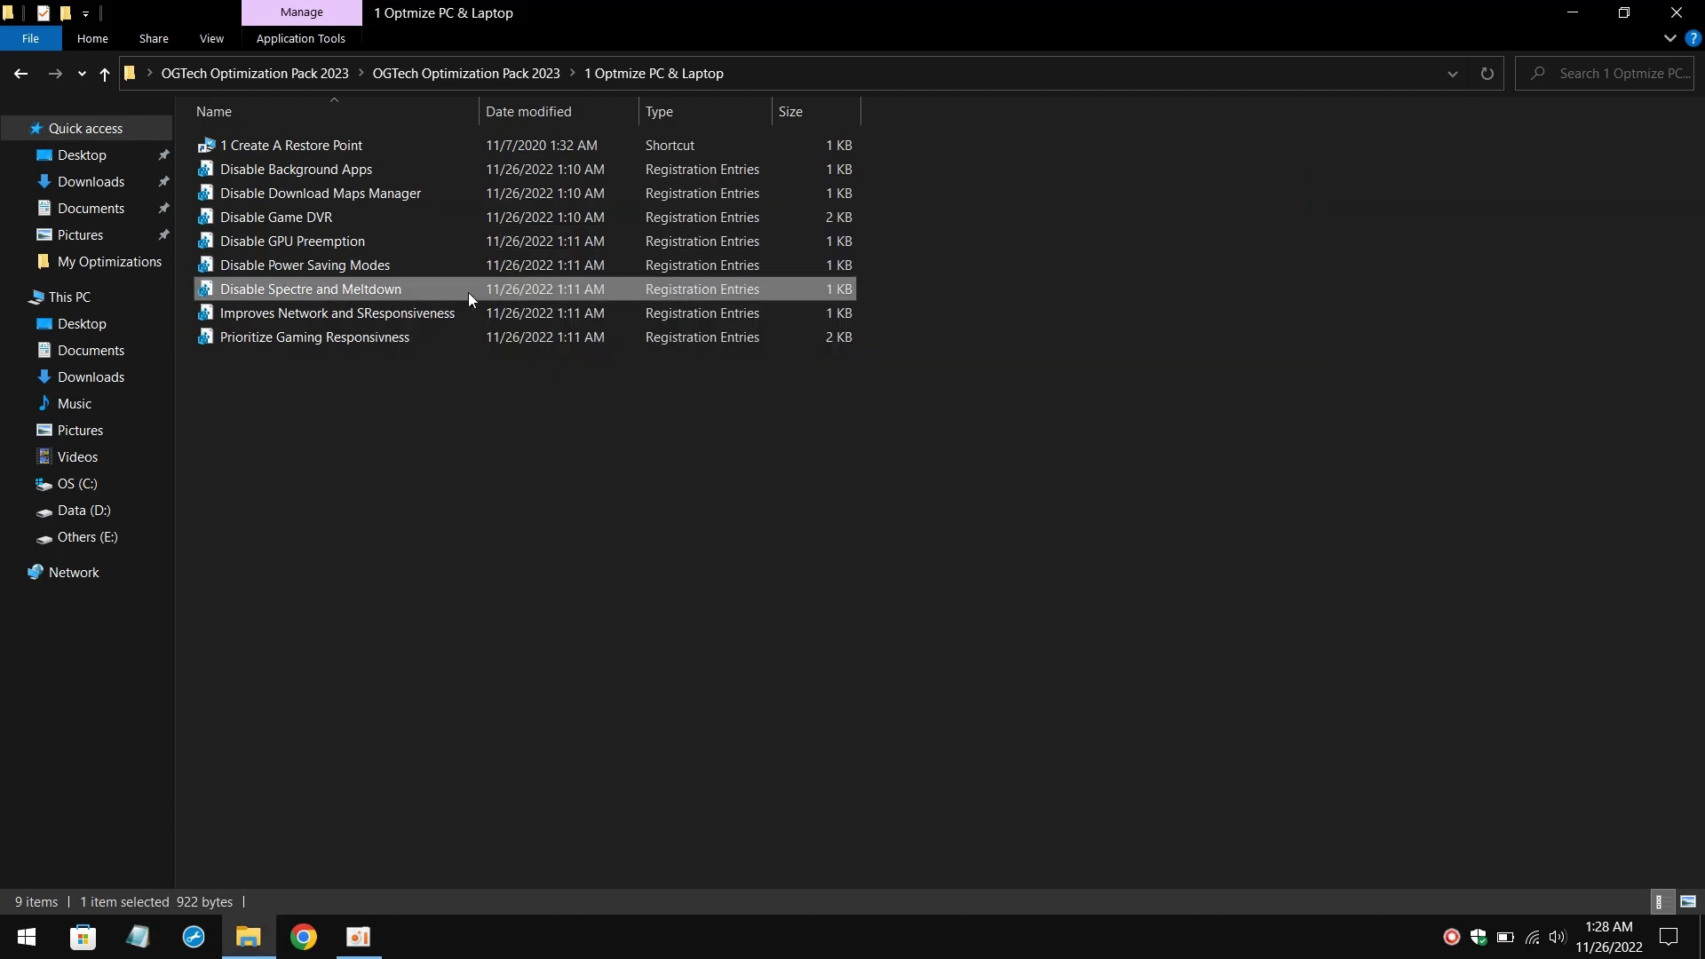
double_click(359, 293)
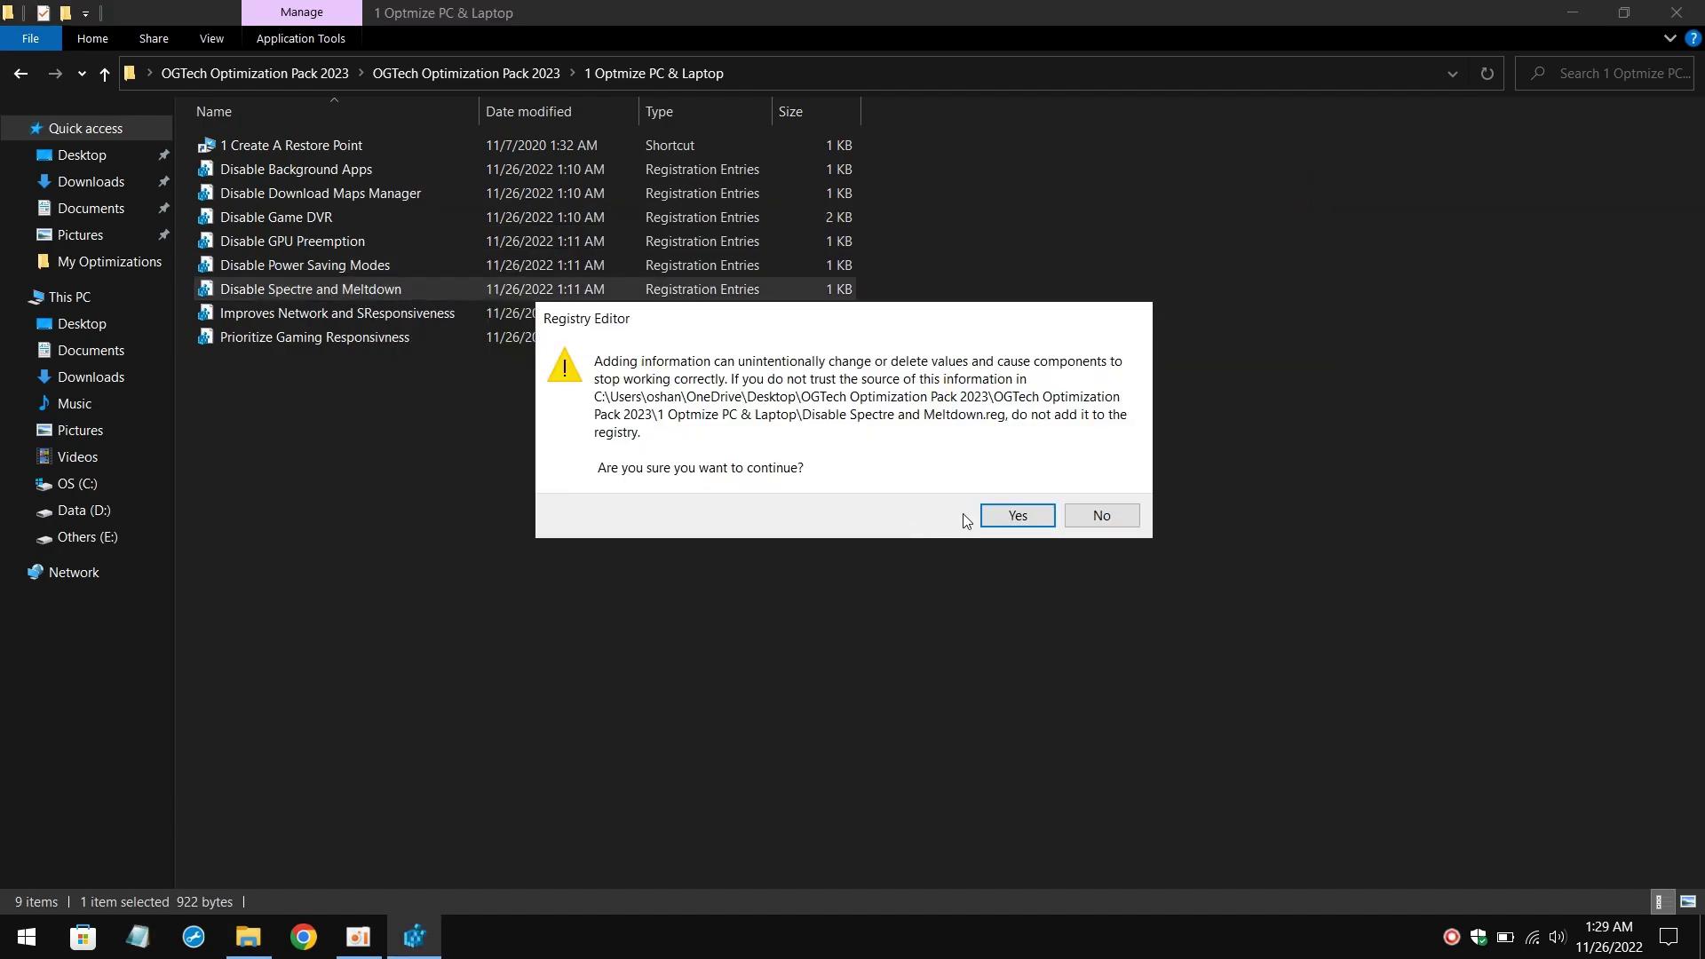
key("Return")
key("Return")
Step: Merge Prioritize Gaming Responsivness into the registry and return to the optimization pack folder
left_click(412, 317)
left_click(344, 334)
double_click(344, 334)
key("Return")
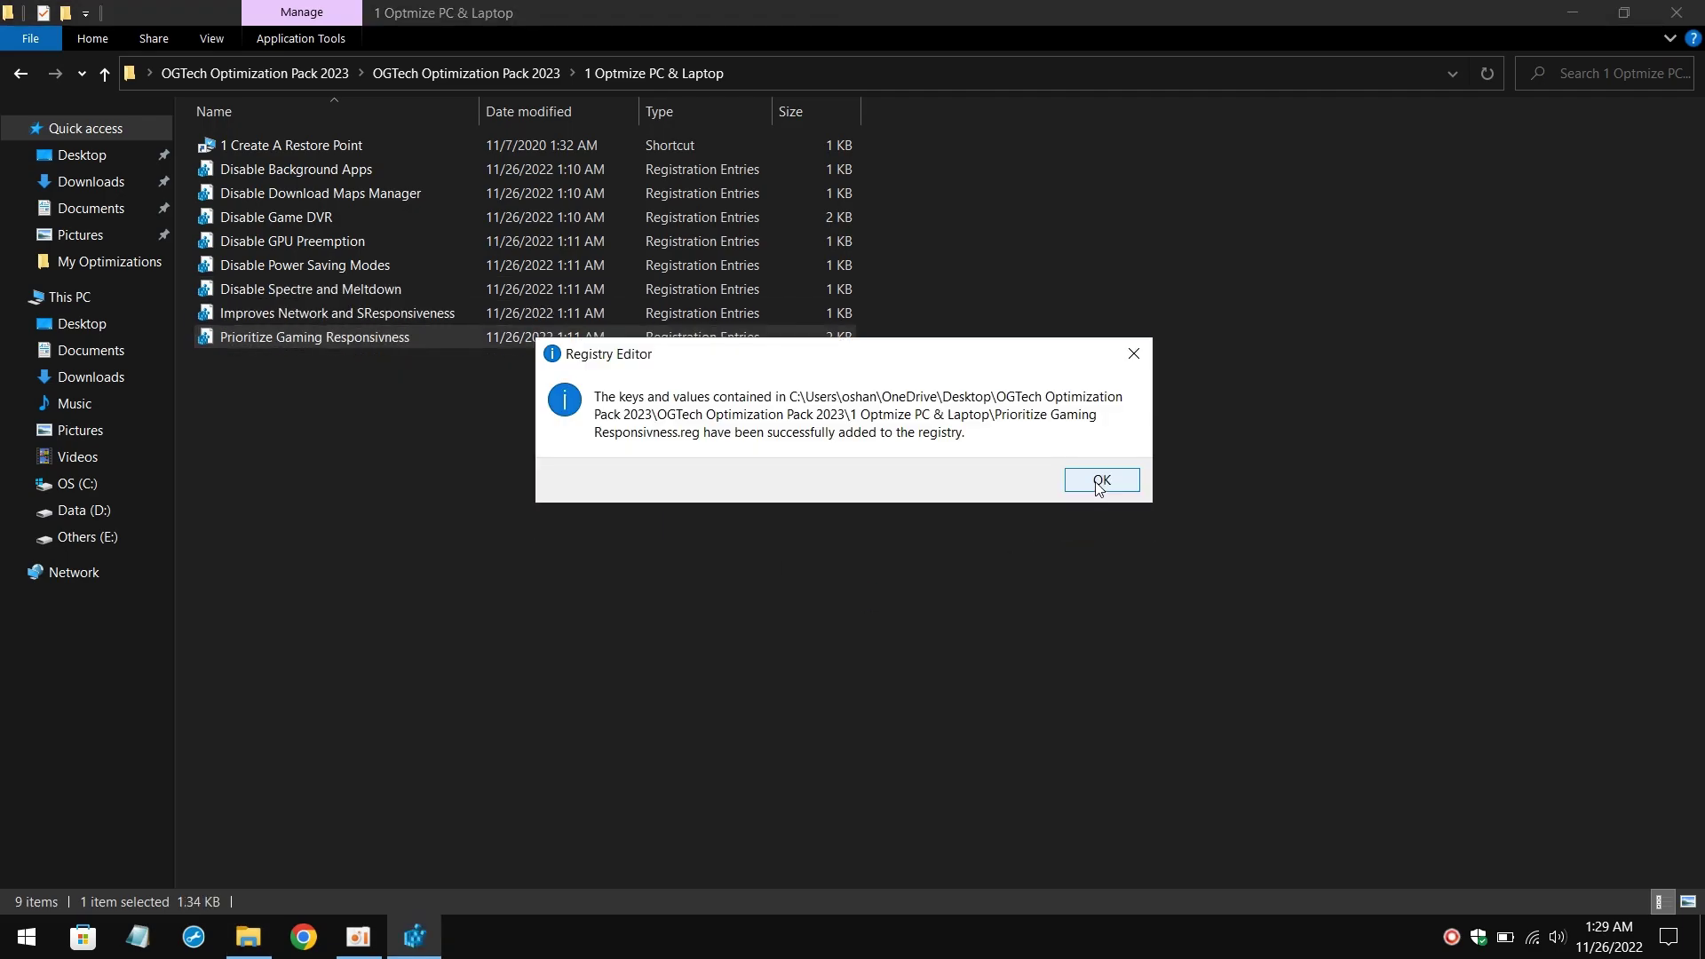
key("Return")
left_click(932, 469)
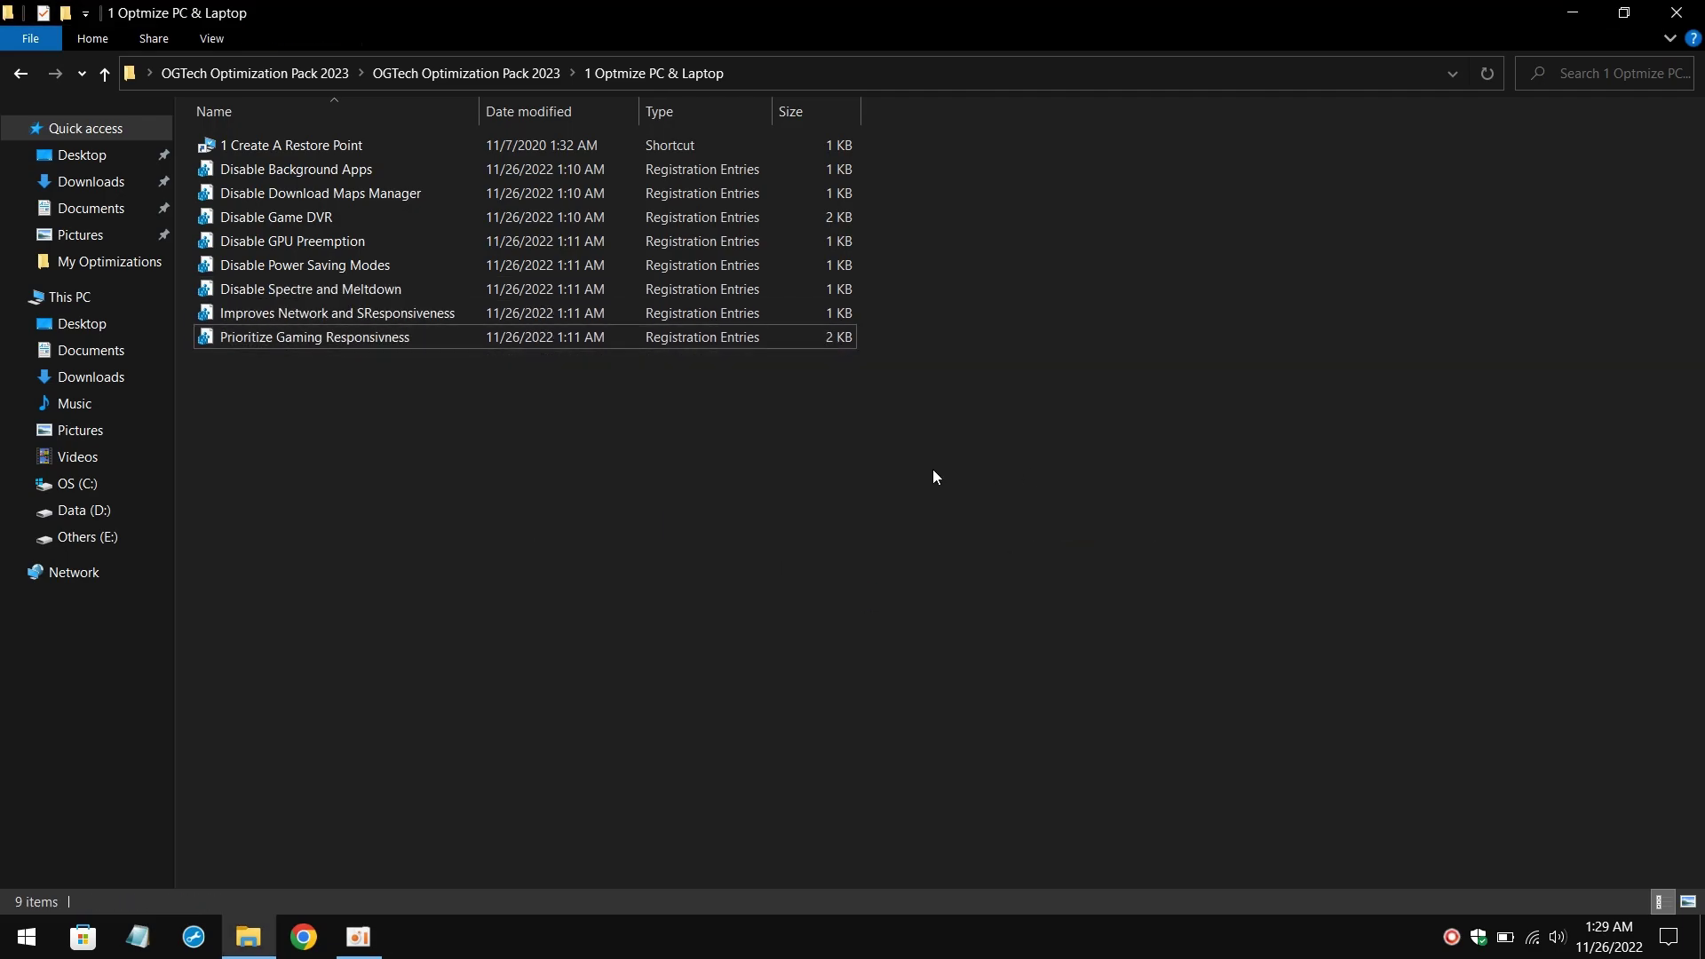
left_click(19, 73)
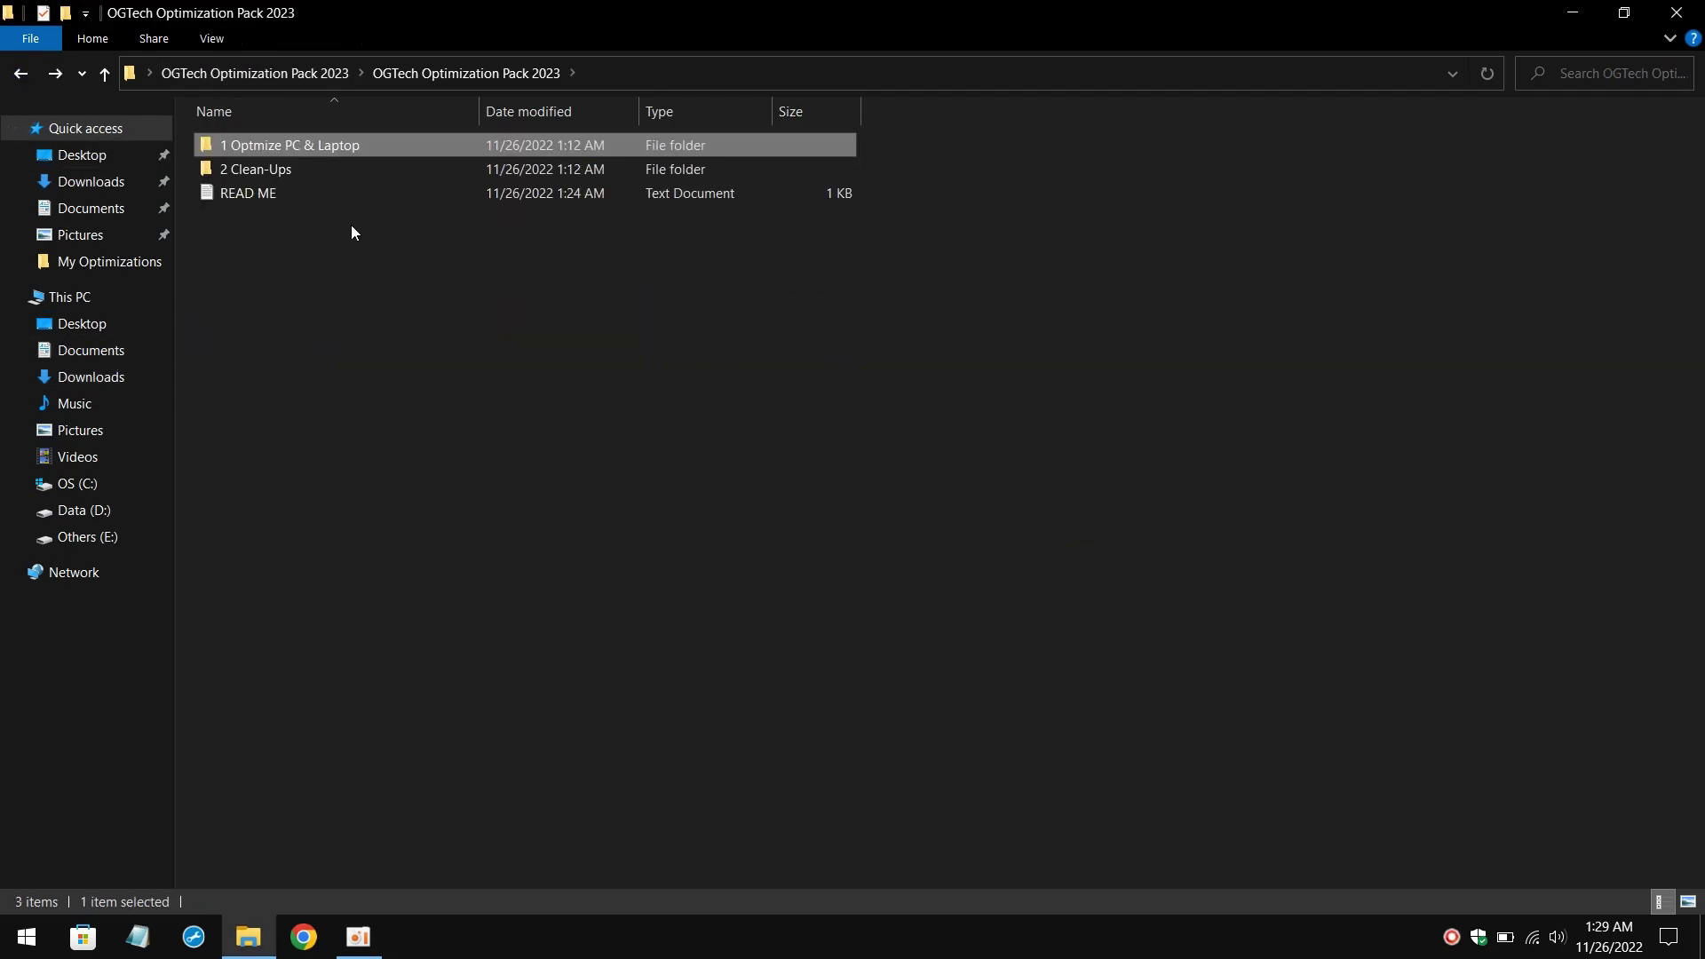
Step: In the 2 Clean-Ups folder, run Clear DNS Cache (Ping Improve) as administrator to flush DNS
double_click(347, 169)
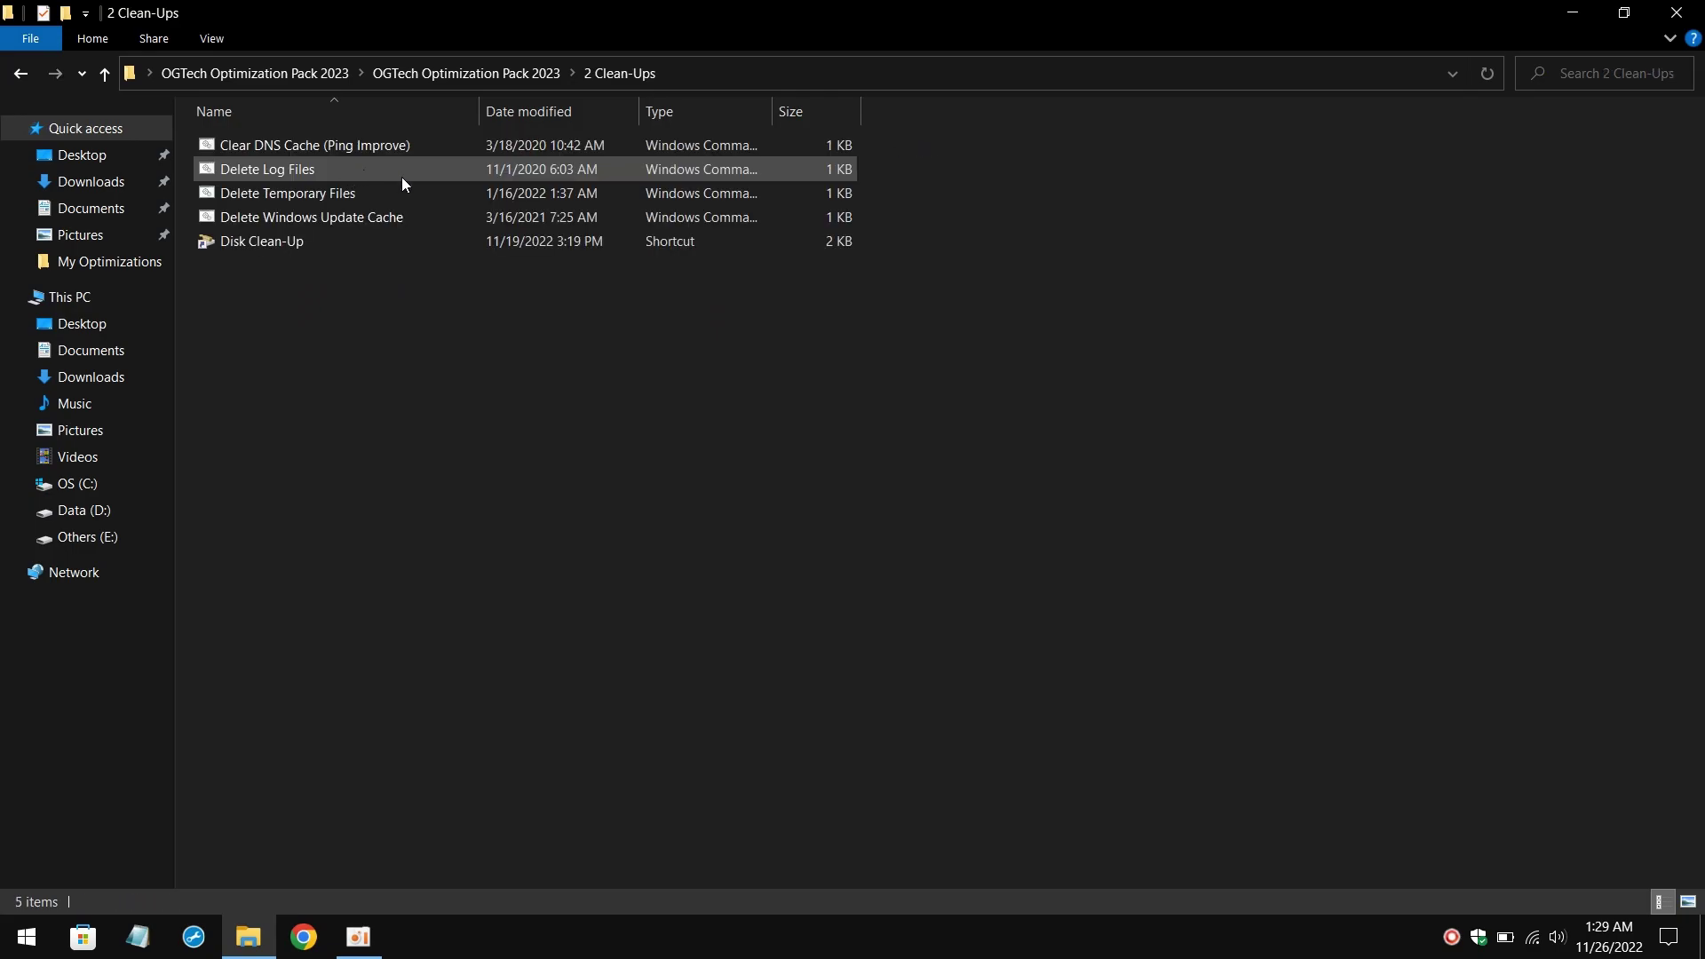
left_click(369, 147)
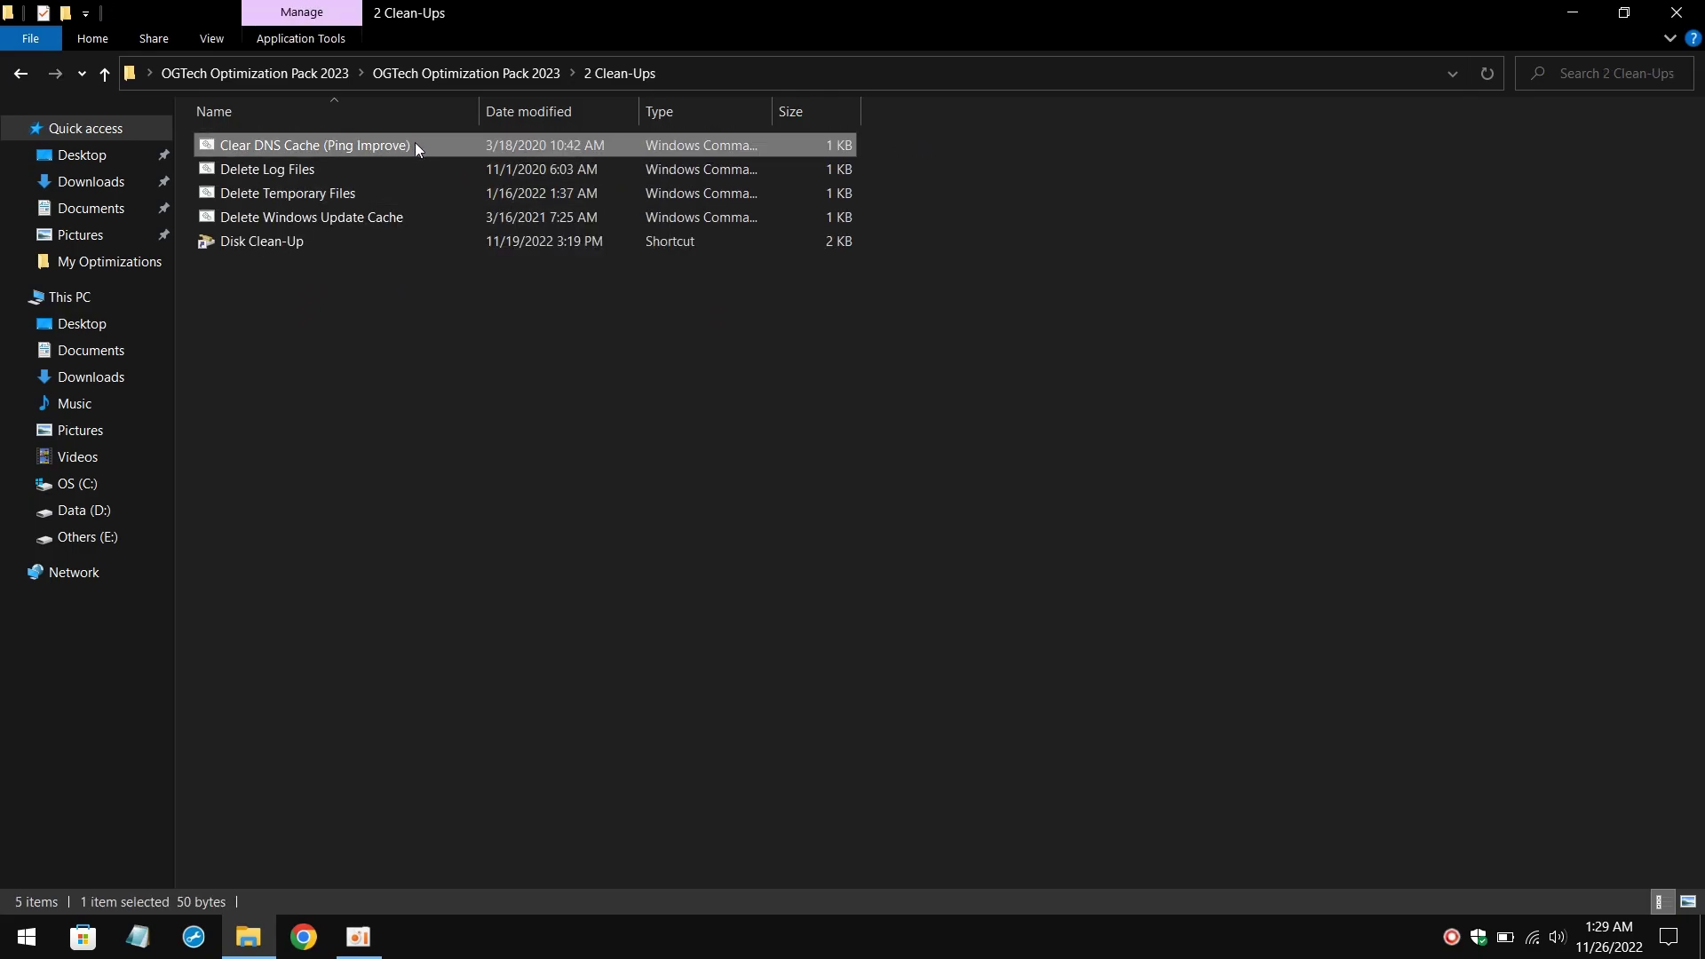
right_click(414, 142)
left_click(568, 238)
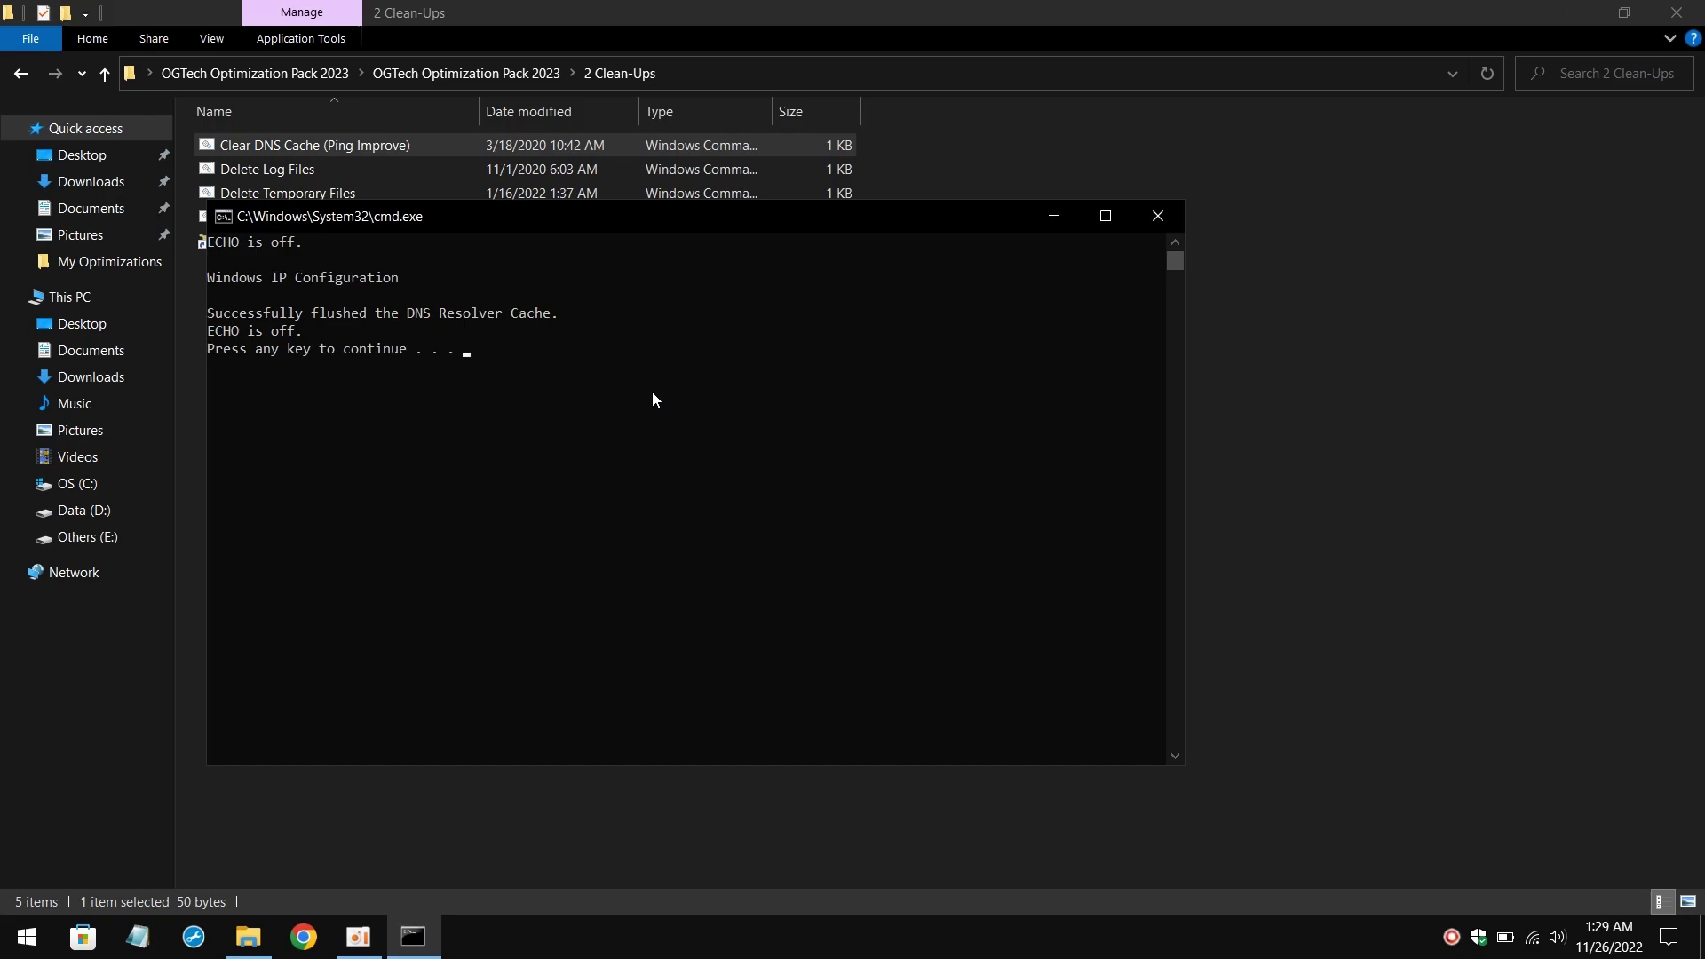
key("Return")
Step: Run the Delete Log Files script as administrator and close its console when finished
left_click(382, 169)
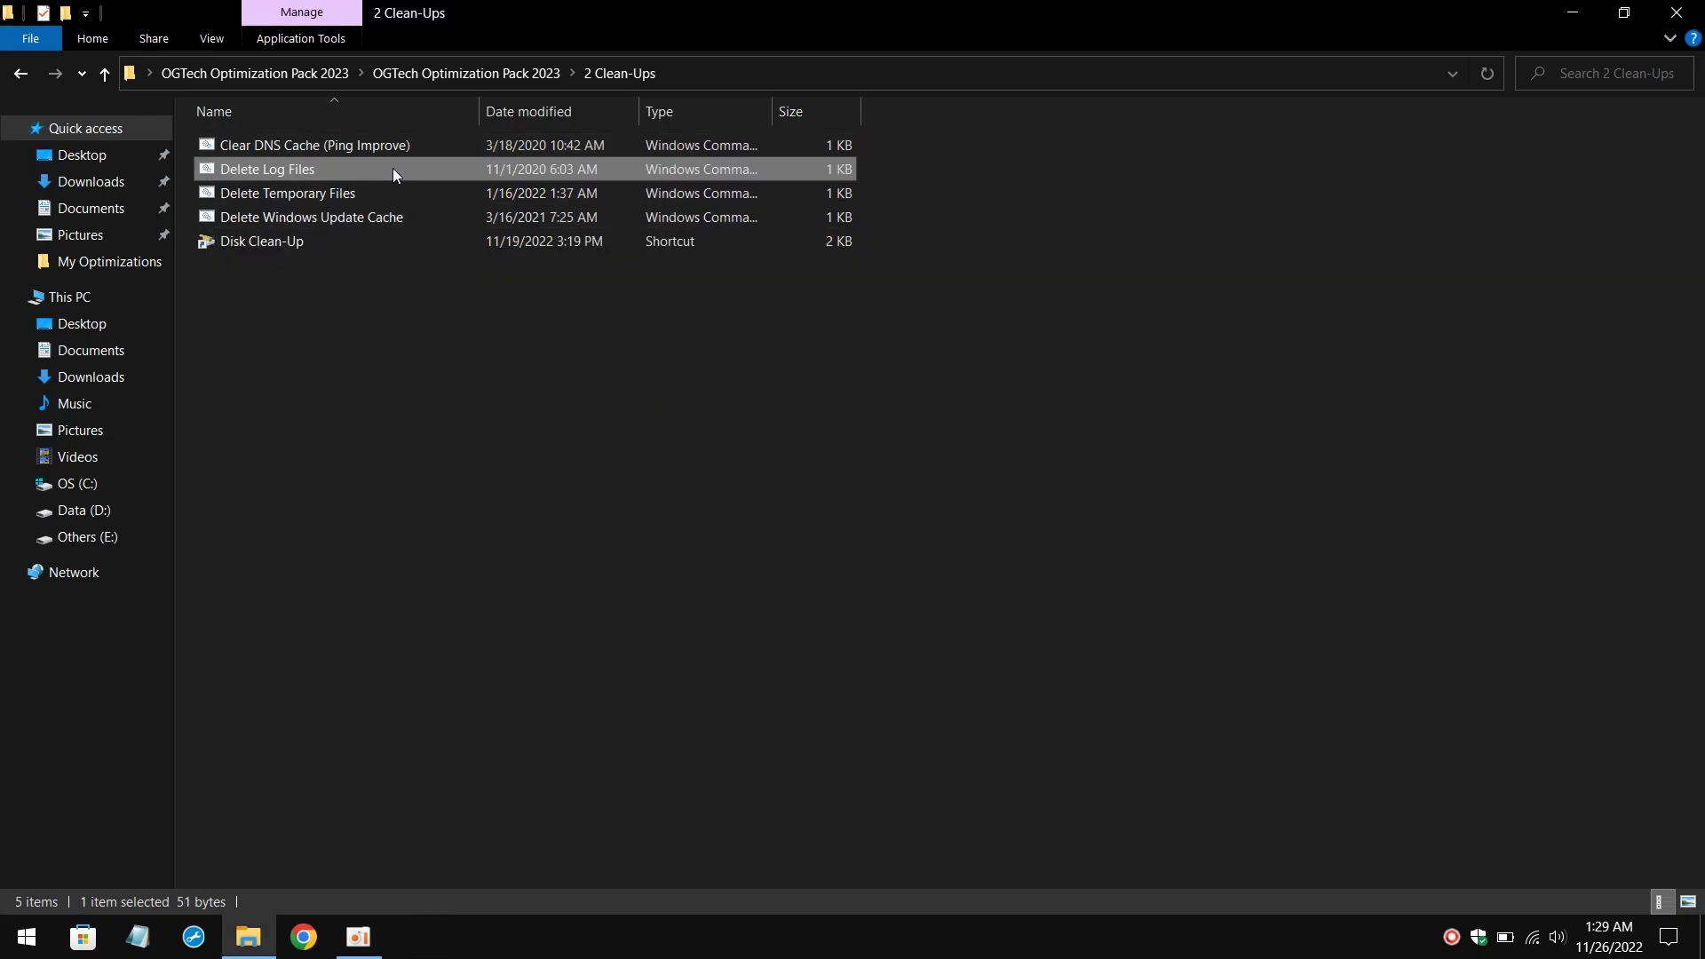
right_click(383, 167)
left_click(522, 261)
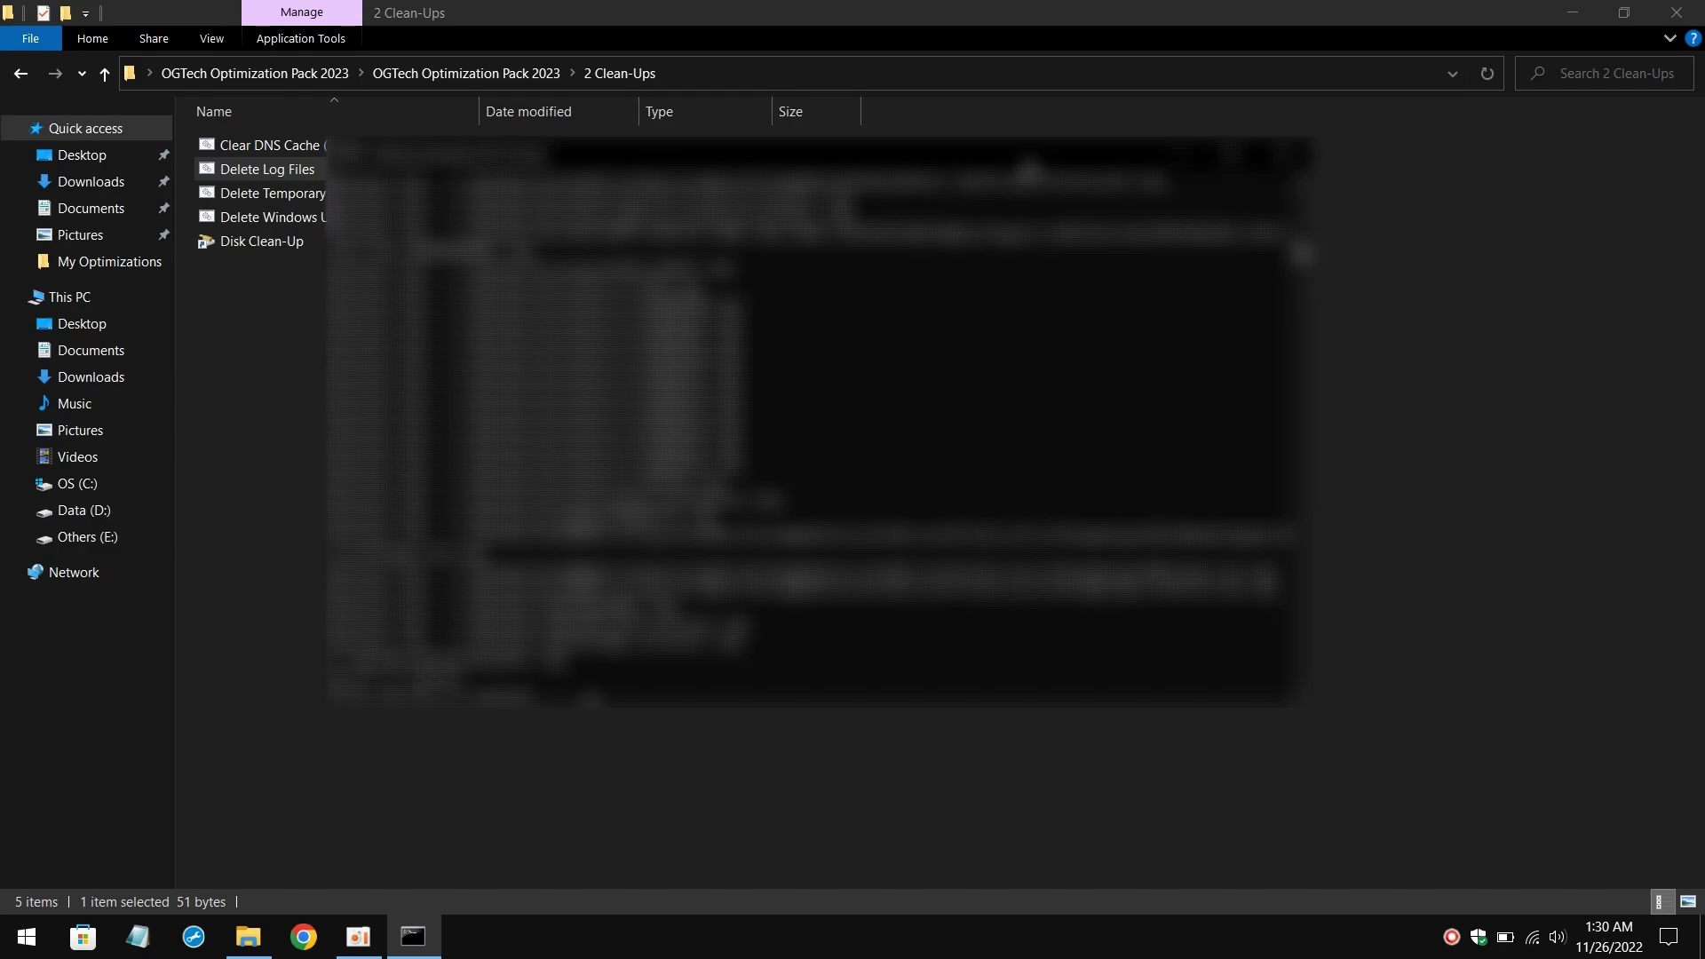
key("Return")
Step: Run the Delete Temporary Files script as administrator and close its console
left_click(337, 195)
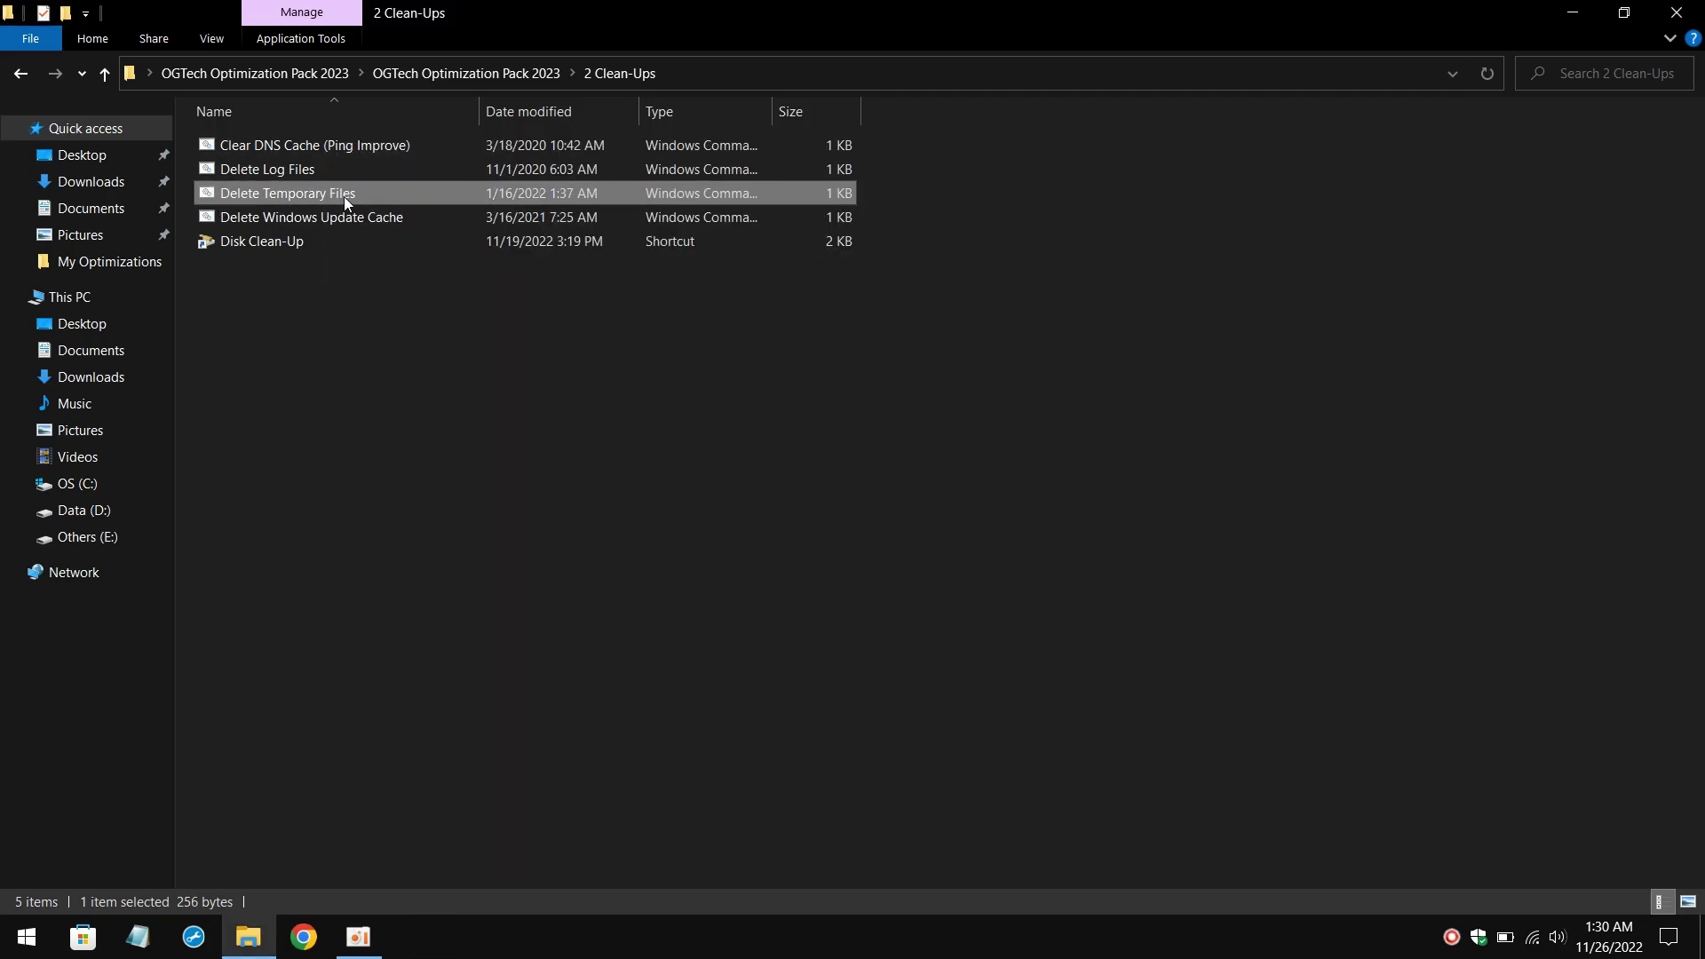
right_click(376, 196)
left_click(538, 279)
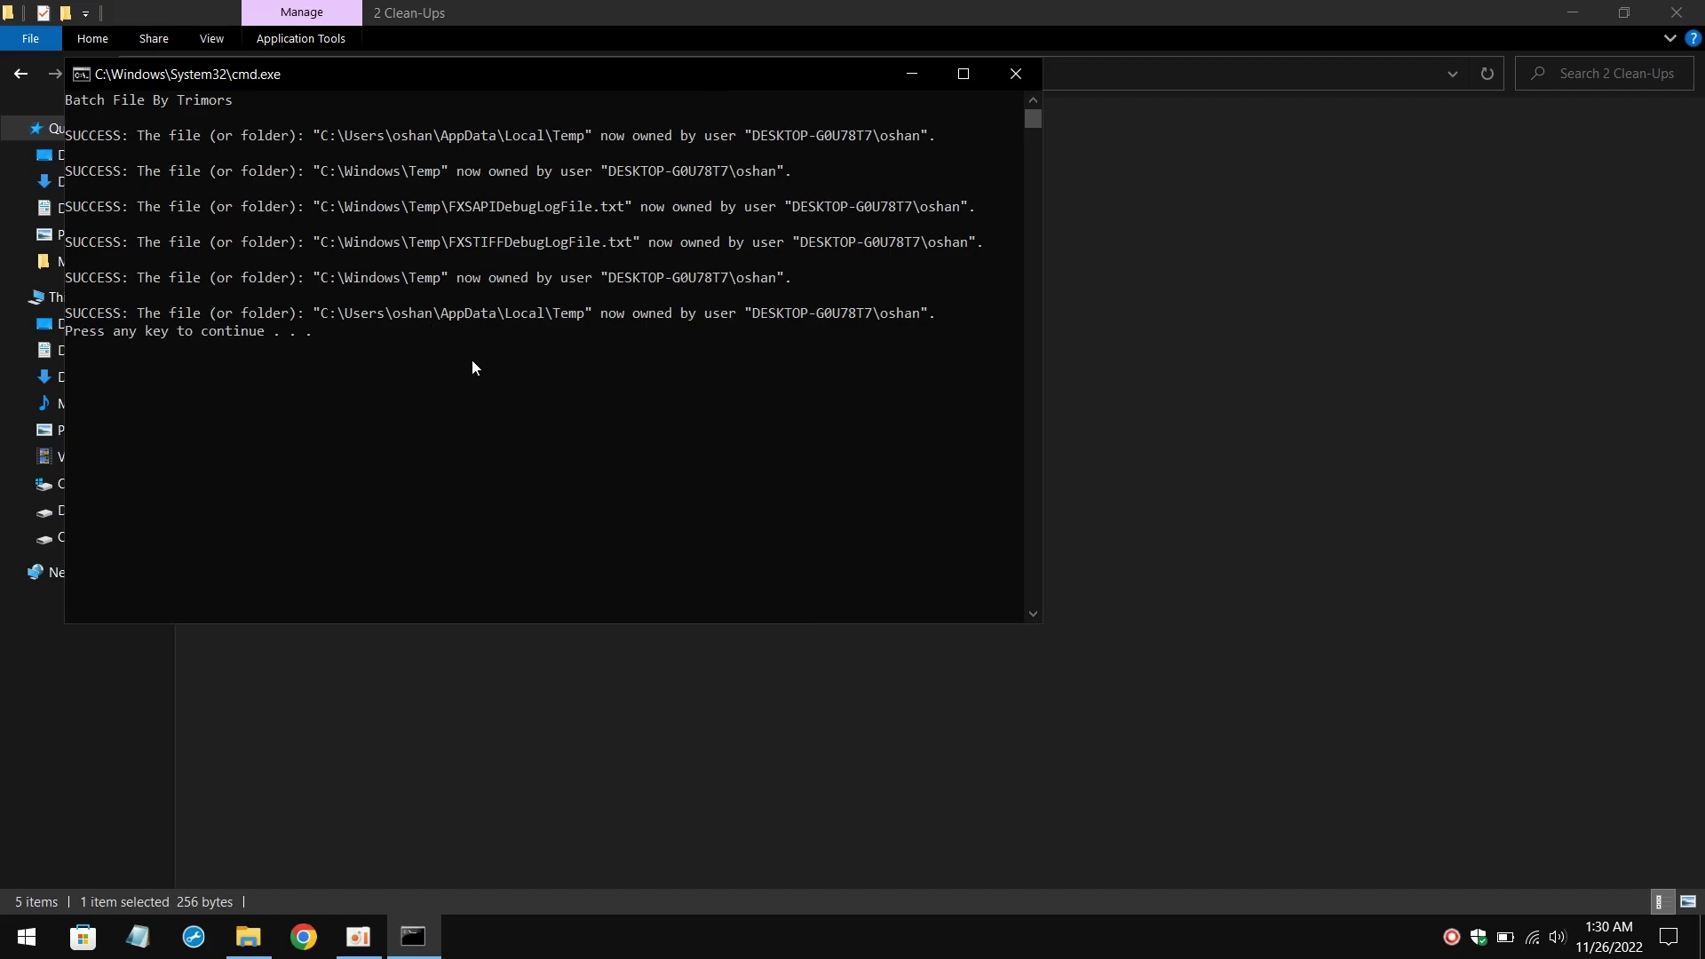
key("Return")
Step: Run Delete Windows Update Cache as administrator, stopping the Update Orchestrator Service, then close it
left_click(350, 221)
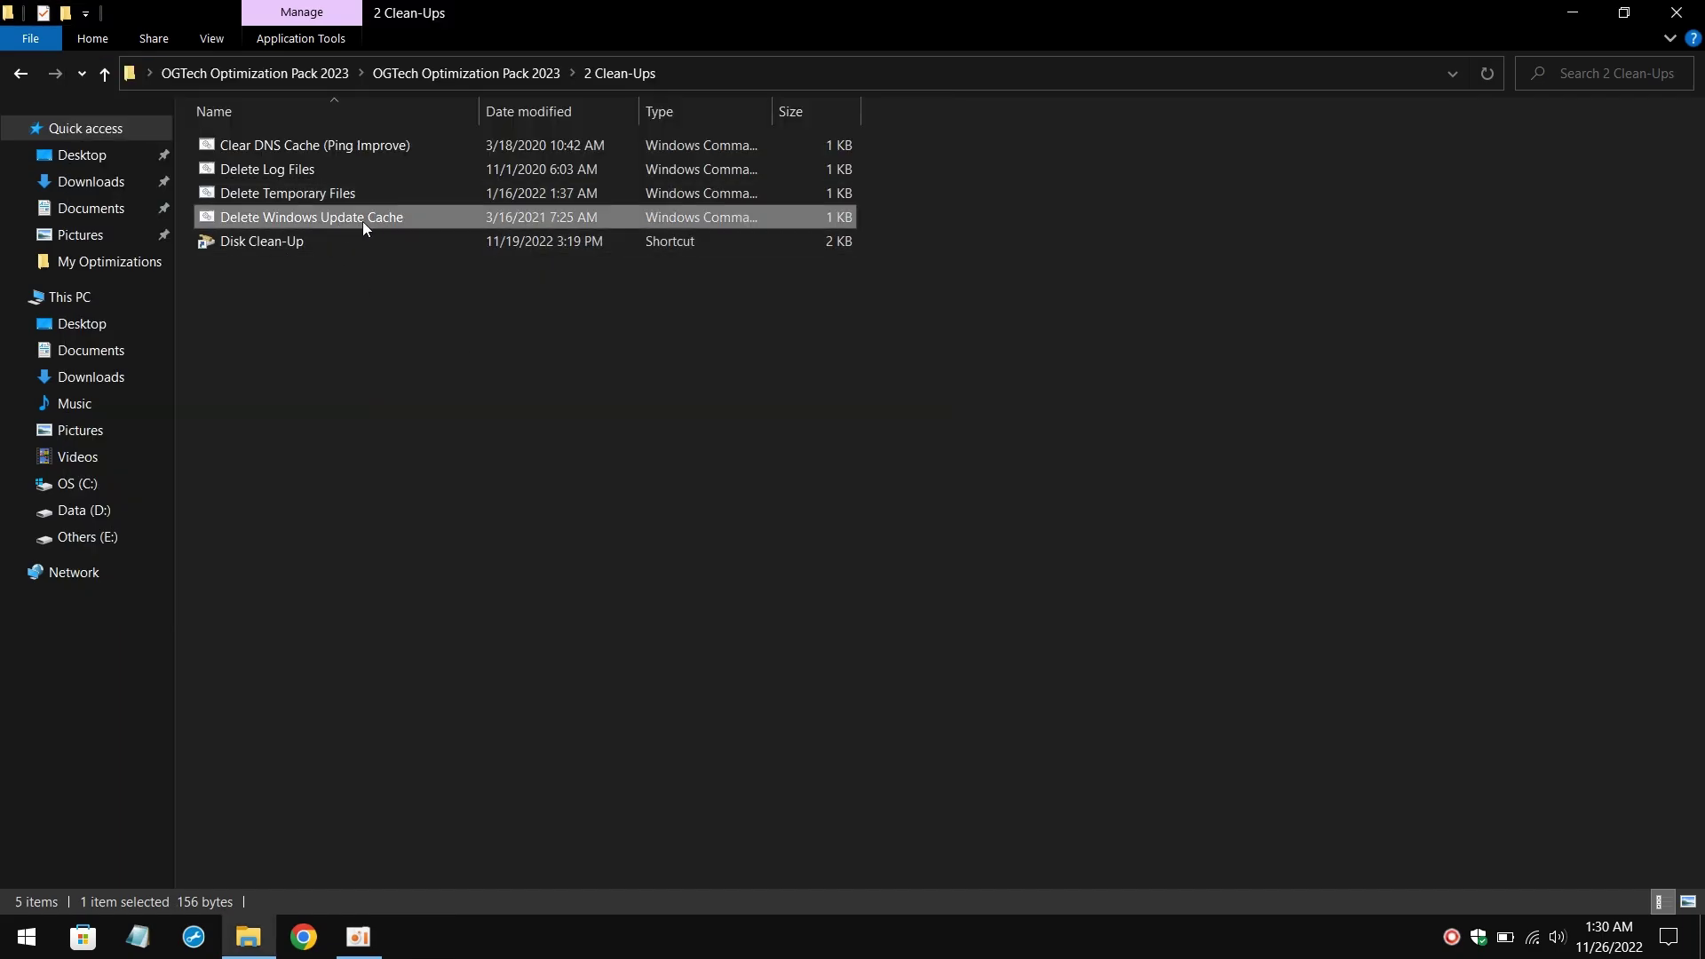
right_click(371, 221)
left_click(502, 322)
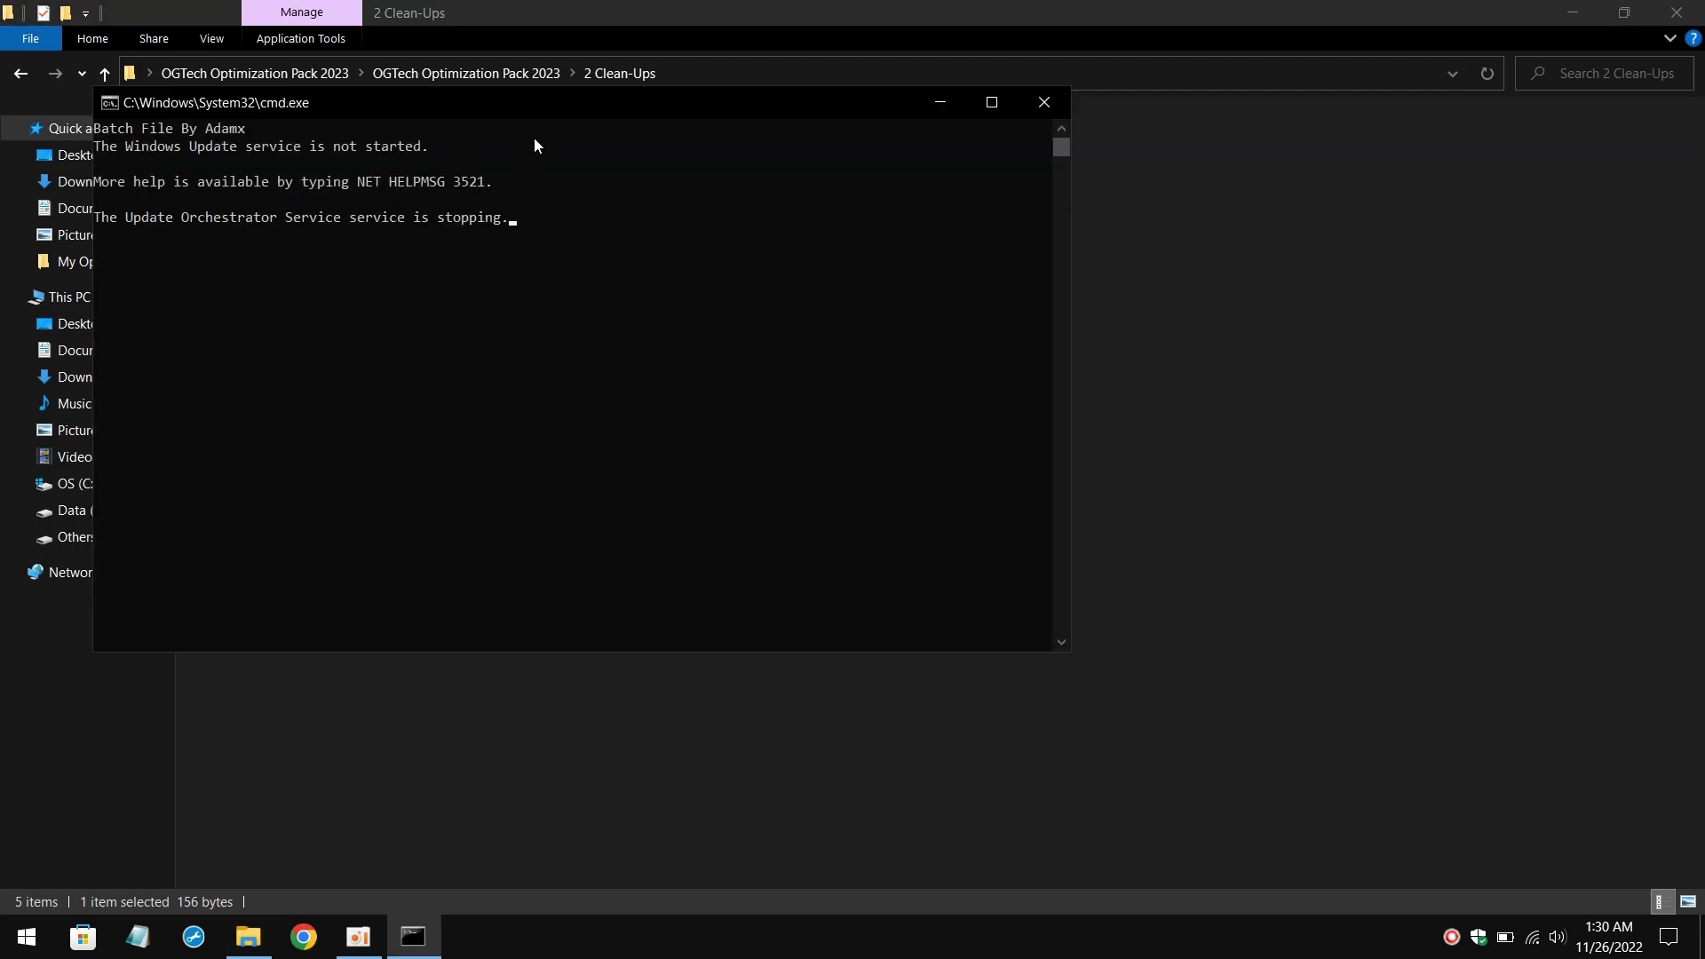
left_click_drag(657, 104, 932, 211)
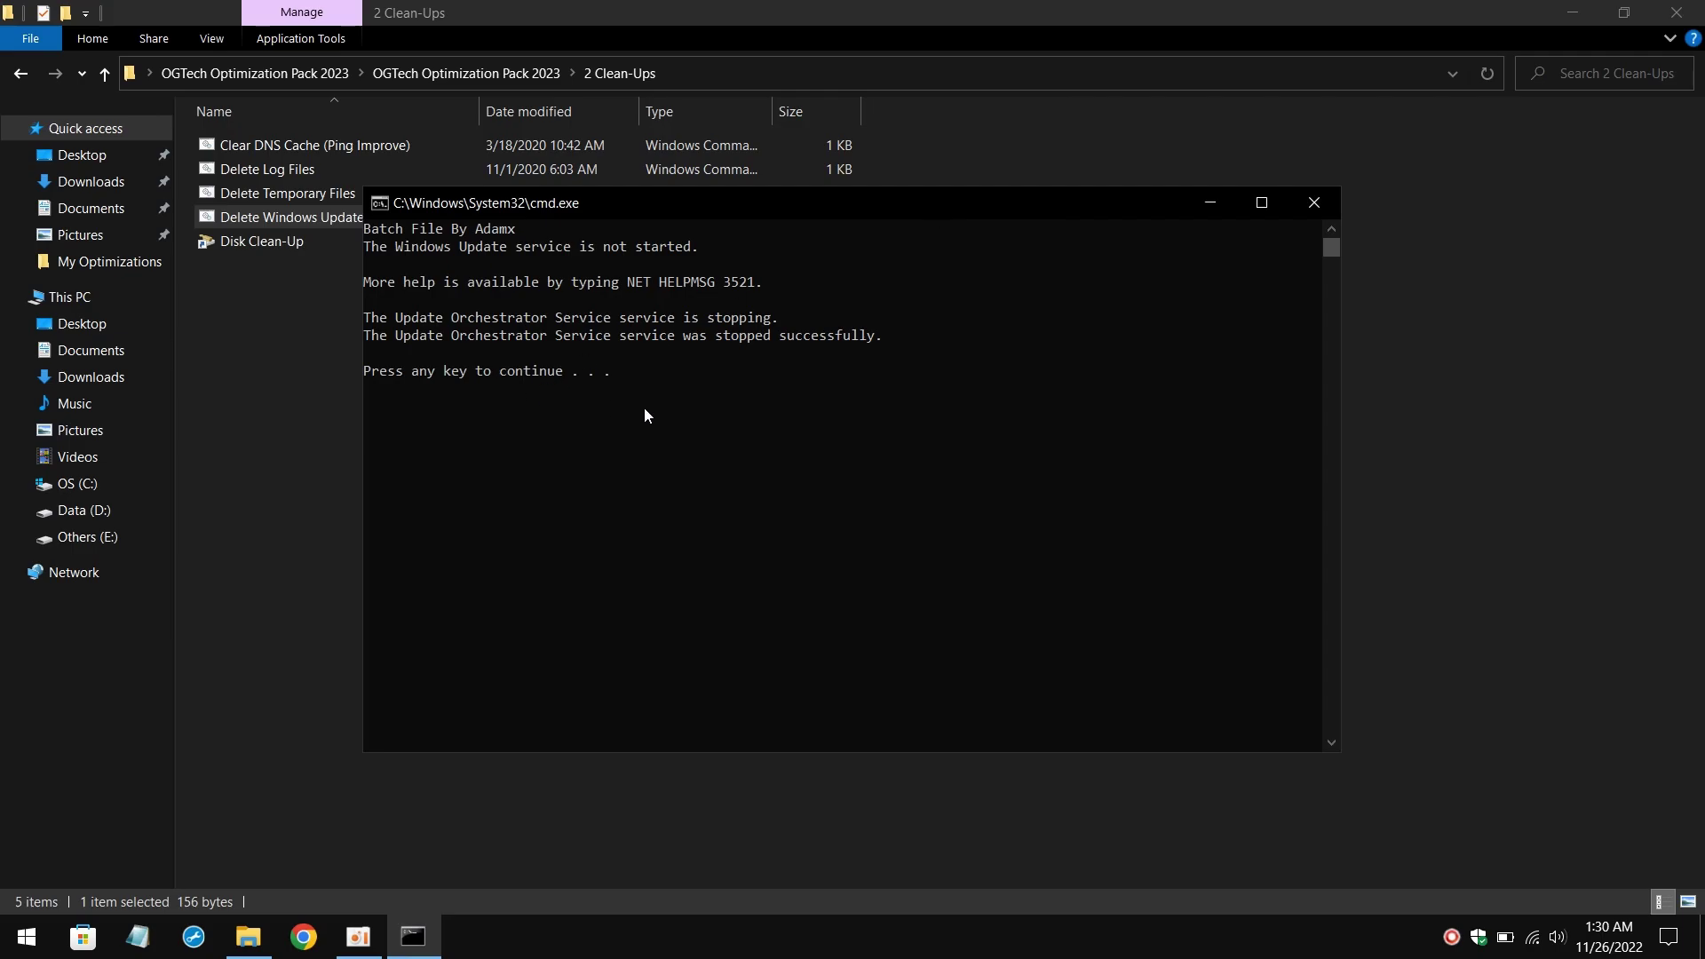
key("Return")
Step: Launch Disk Cleanup as administrator and scan drive OS (C:)
right_click(375, 246)
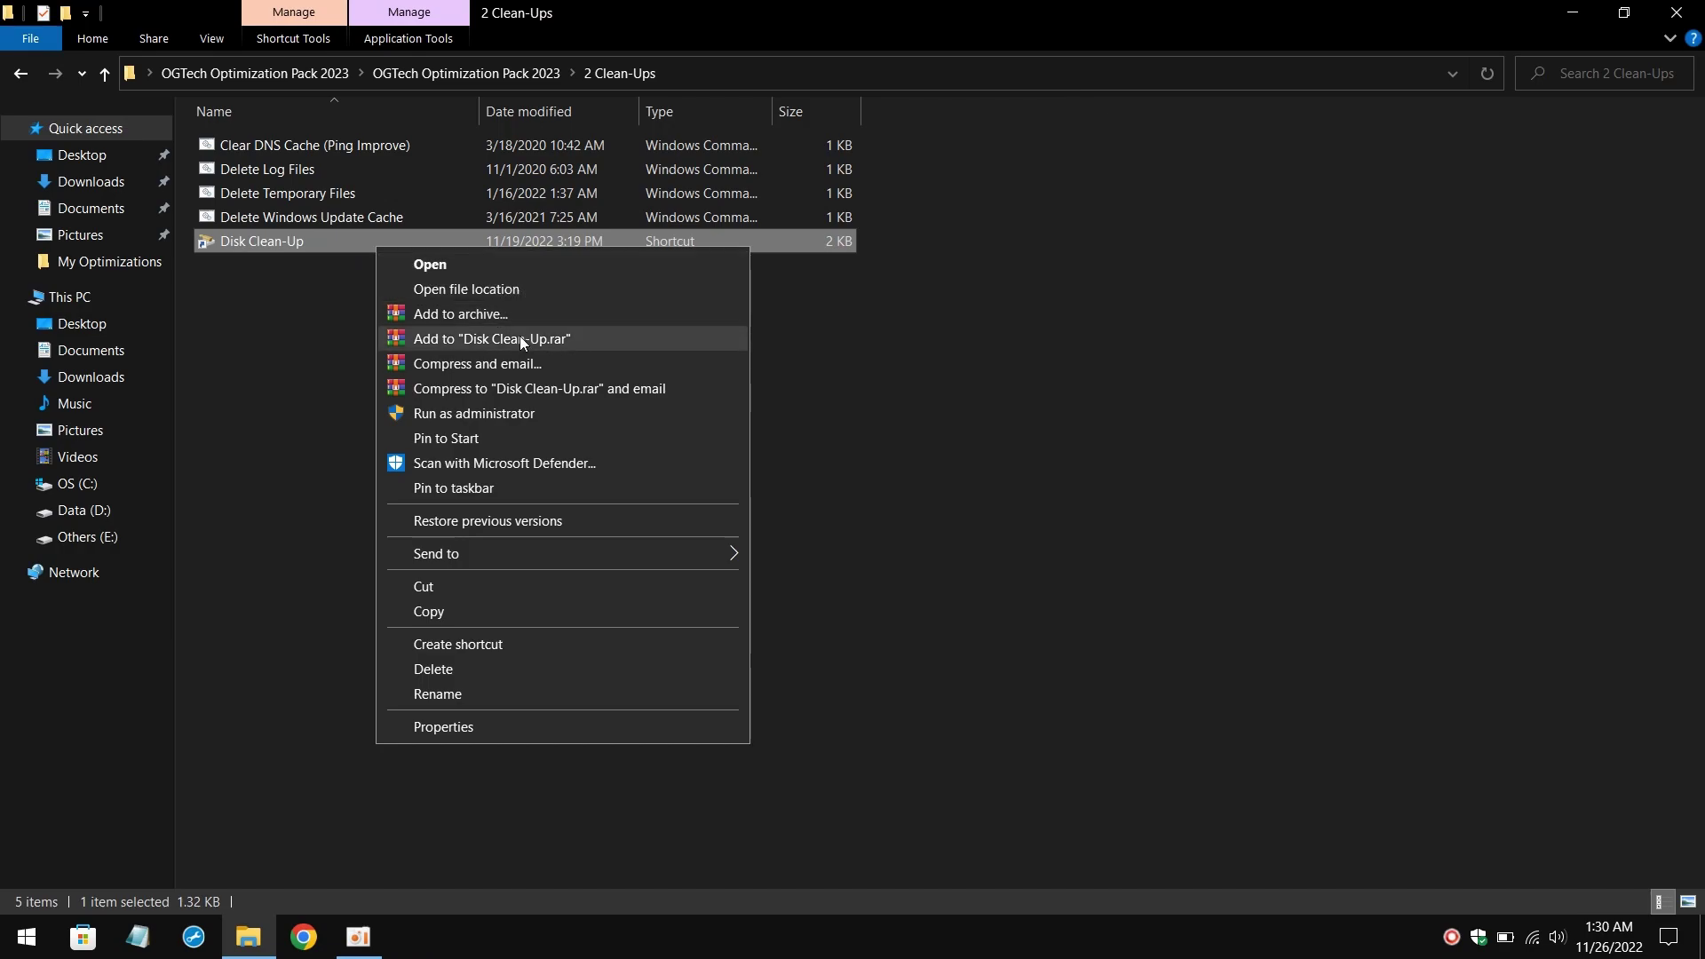
left_click(510, 417)
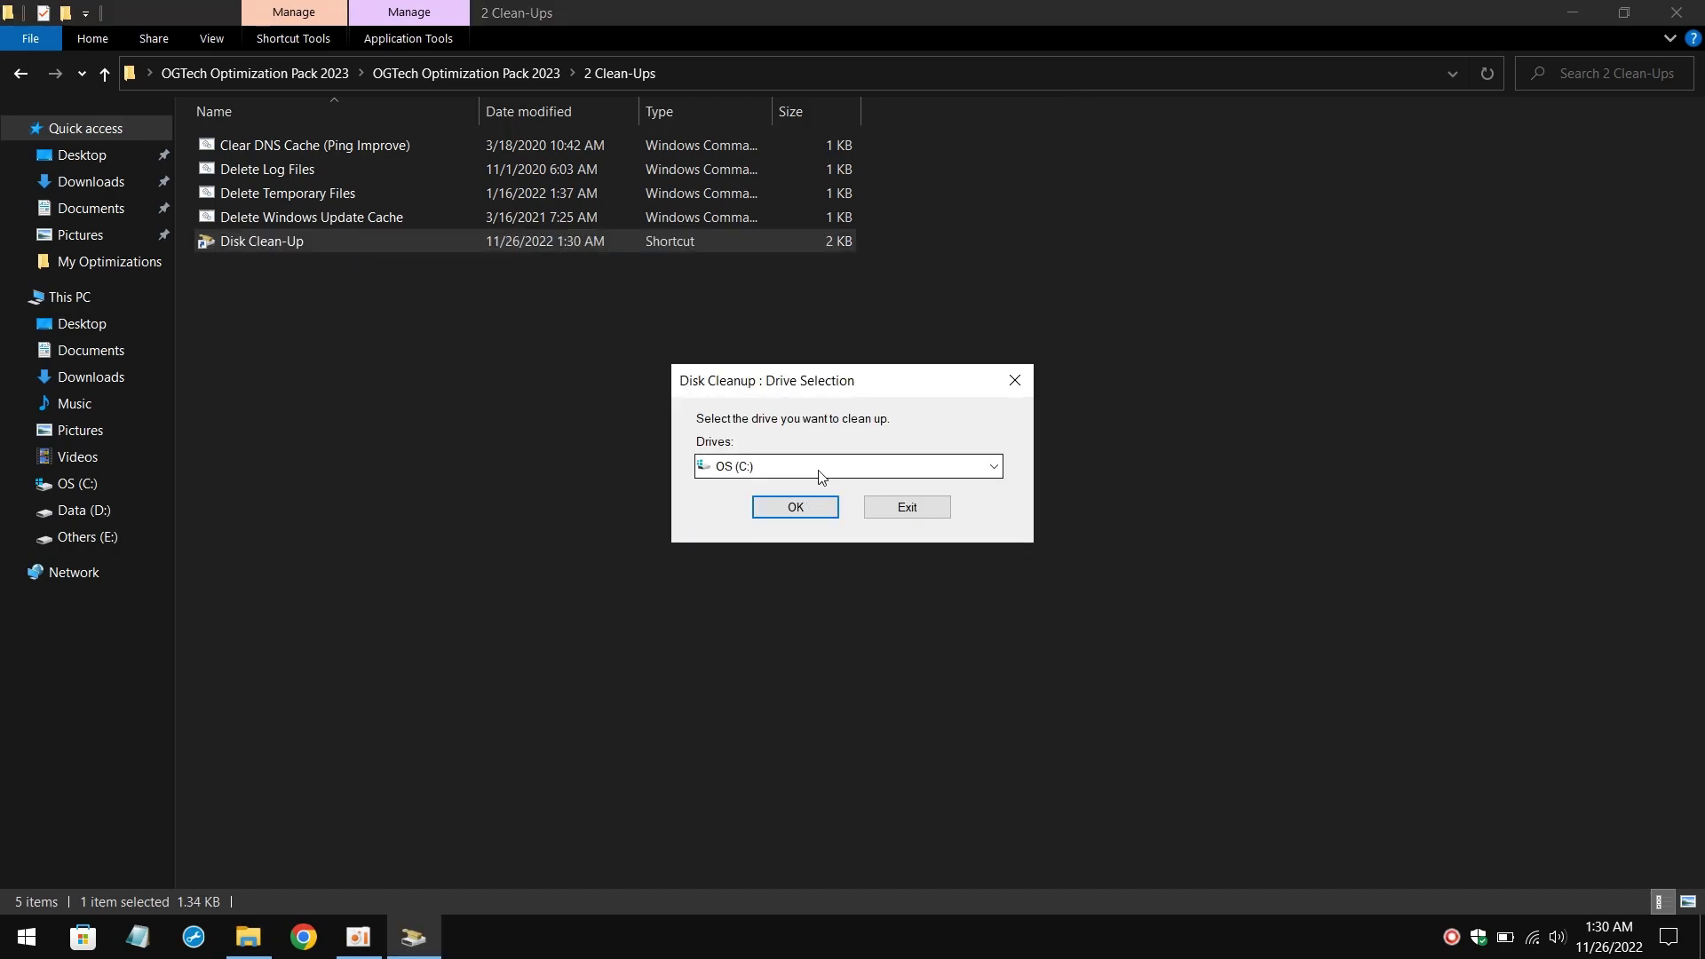
left_click(801, 503)
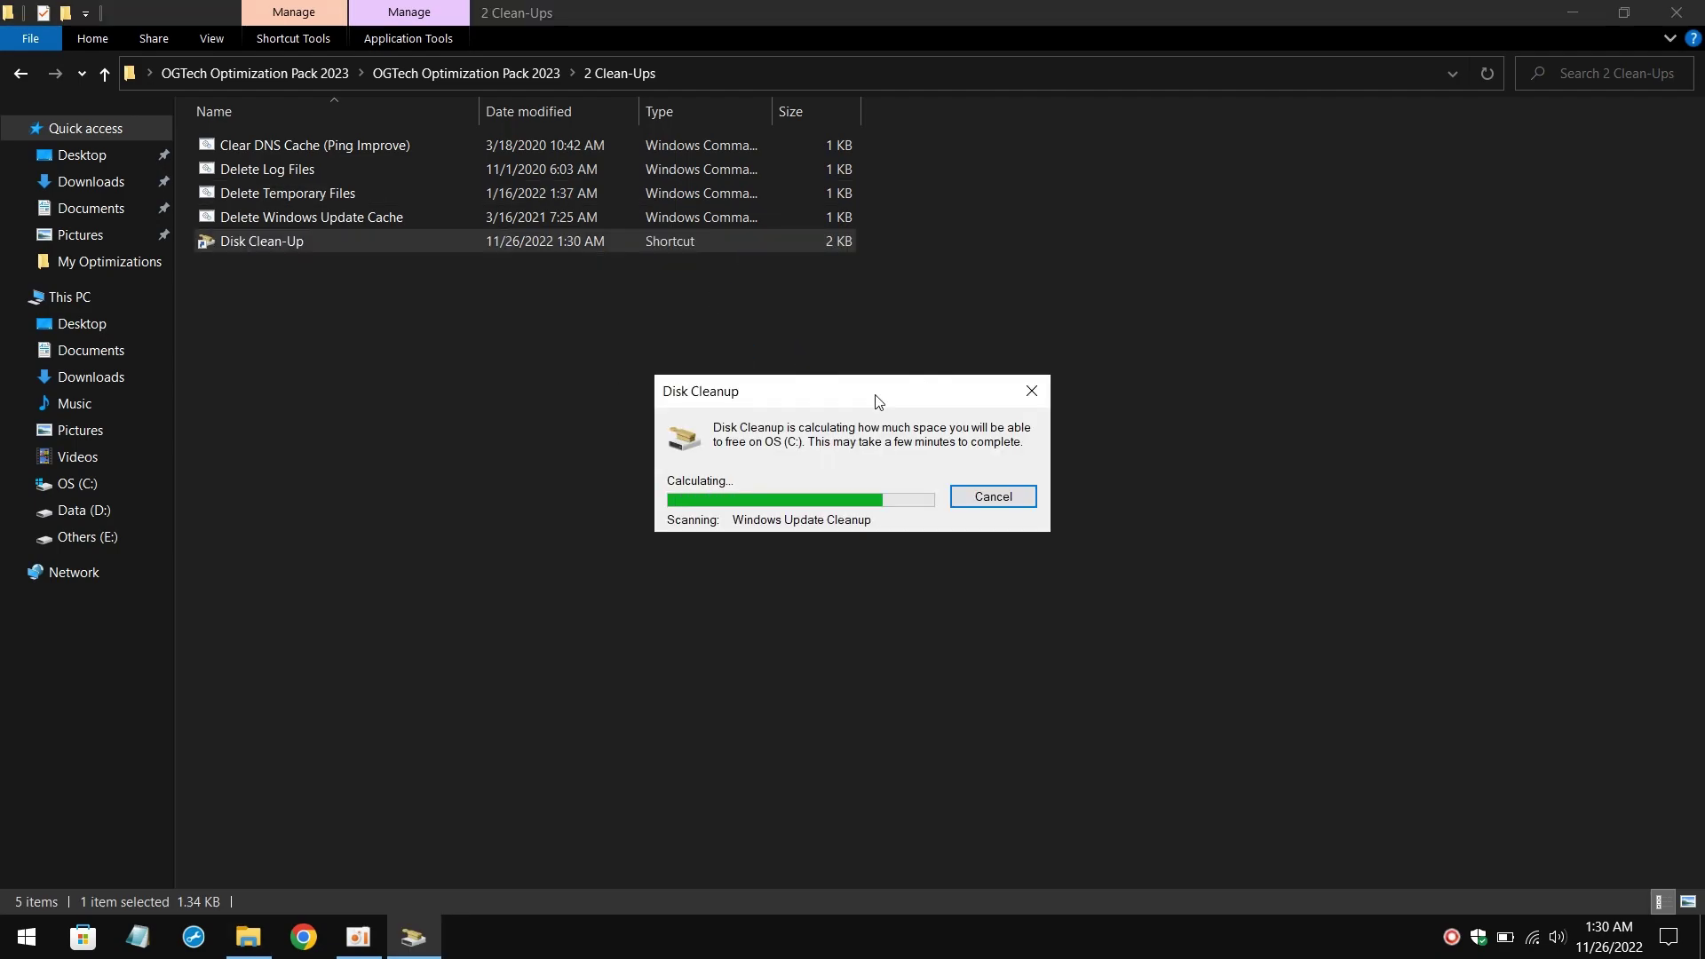
Step: Add Windows error reports and DirectX Shader Cache, totalling 71.8 MB, and start the cleanup
left_click_drag(940, 381, 756, 234)
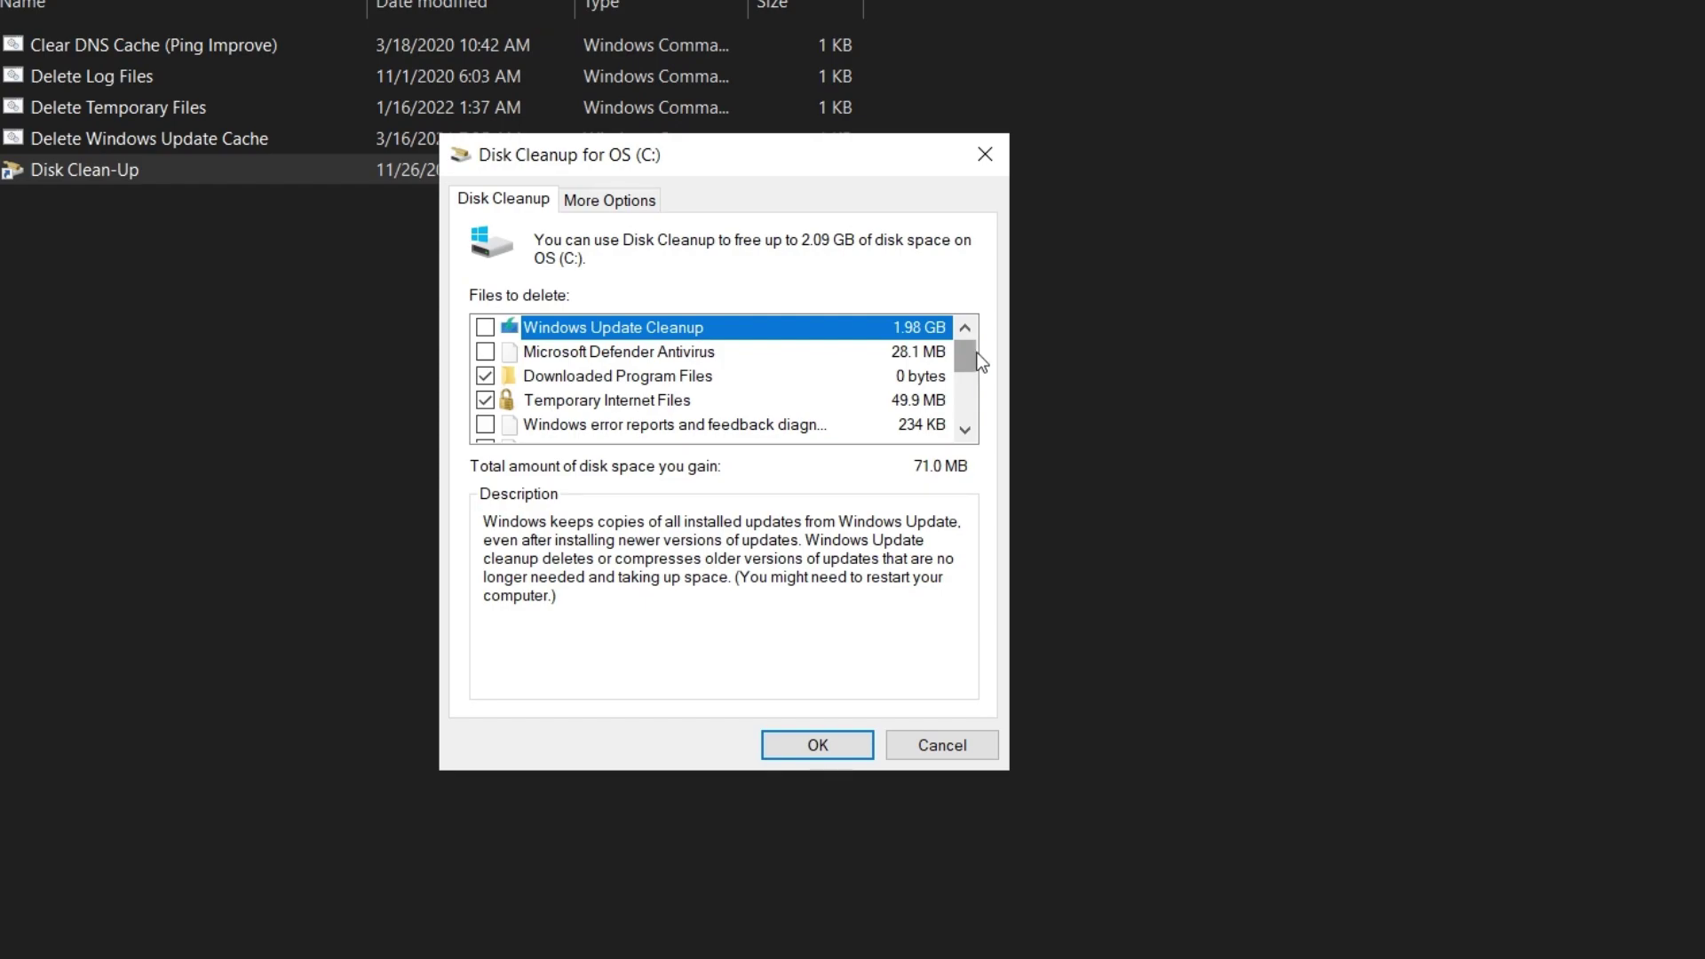
scroll(971, 350, "down", 1)
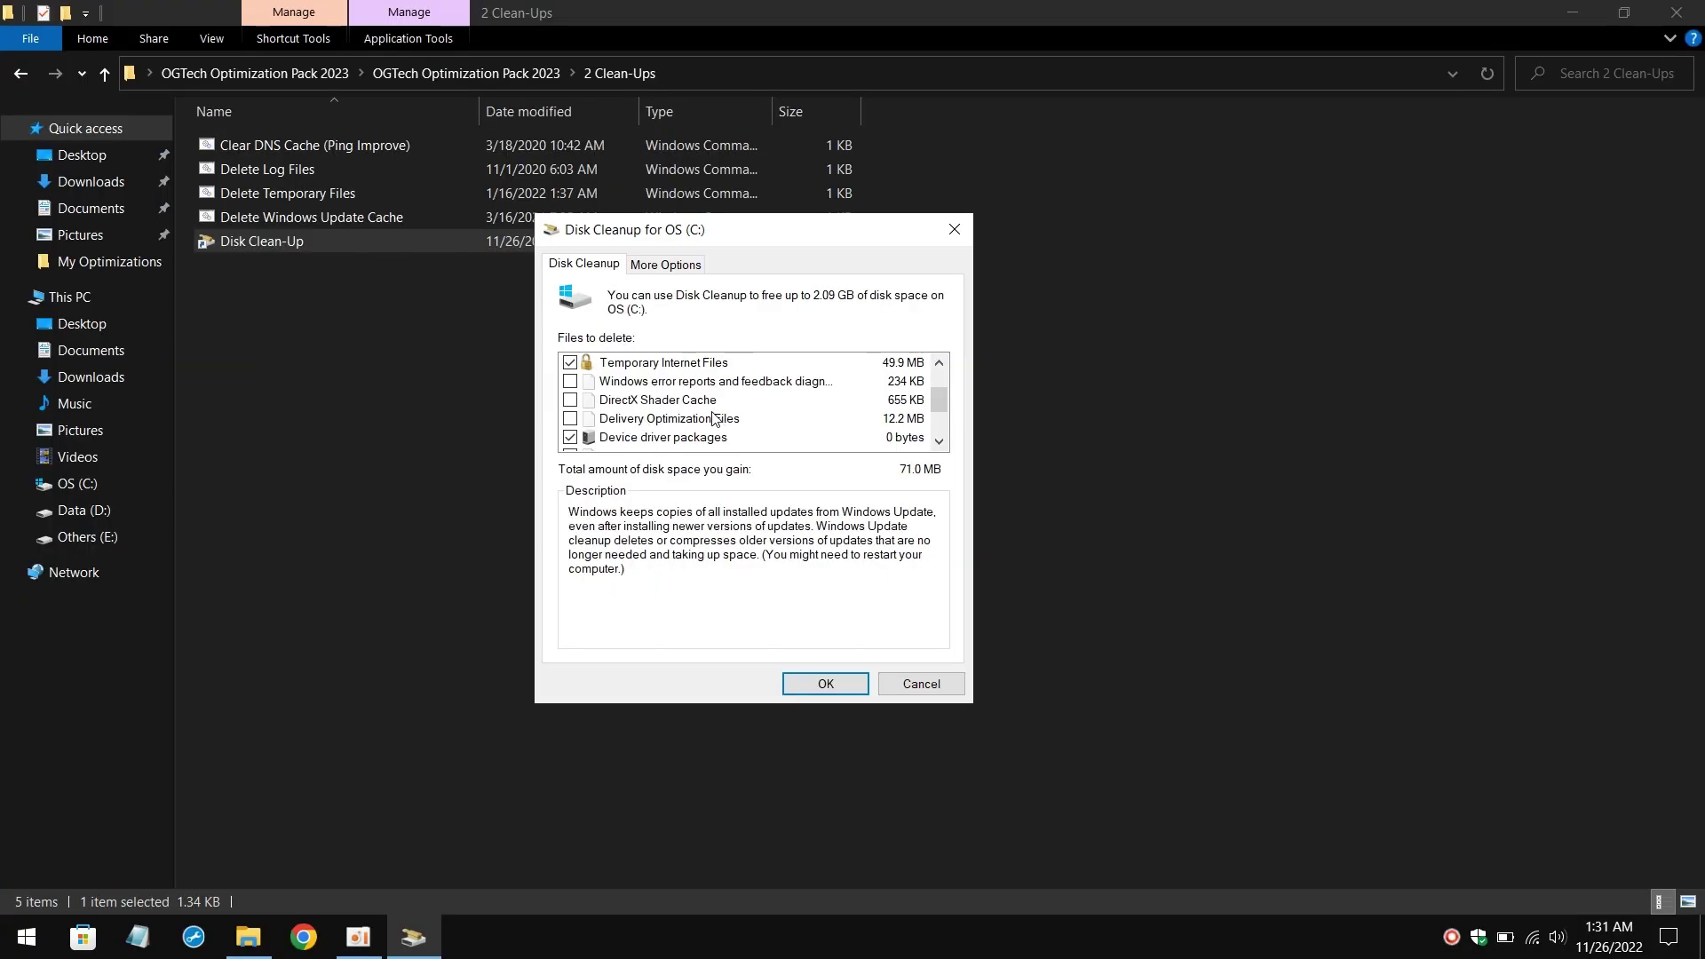
left_click(570, 381)
left_click(570, 400)
mouse_move(940, 395)
left_mouse_down()
mouse_move(940, 379)
mouse_move(937, 424)
left_mouse_up()
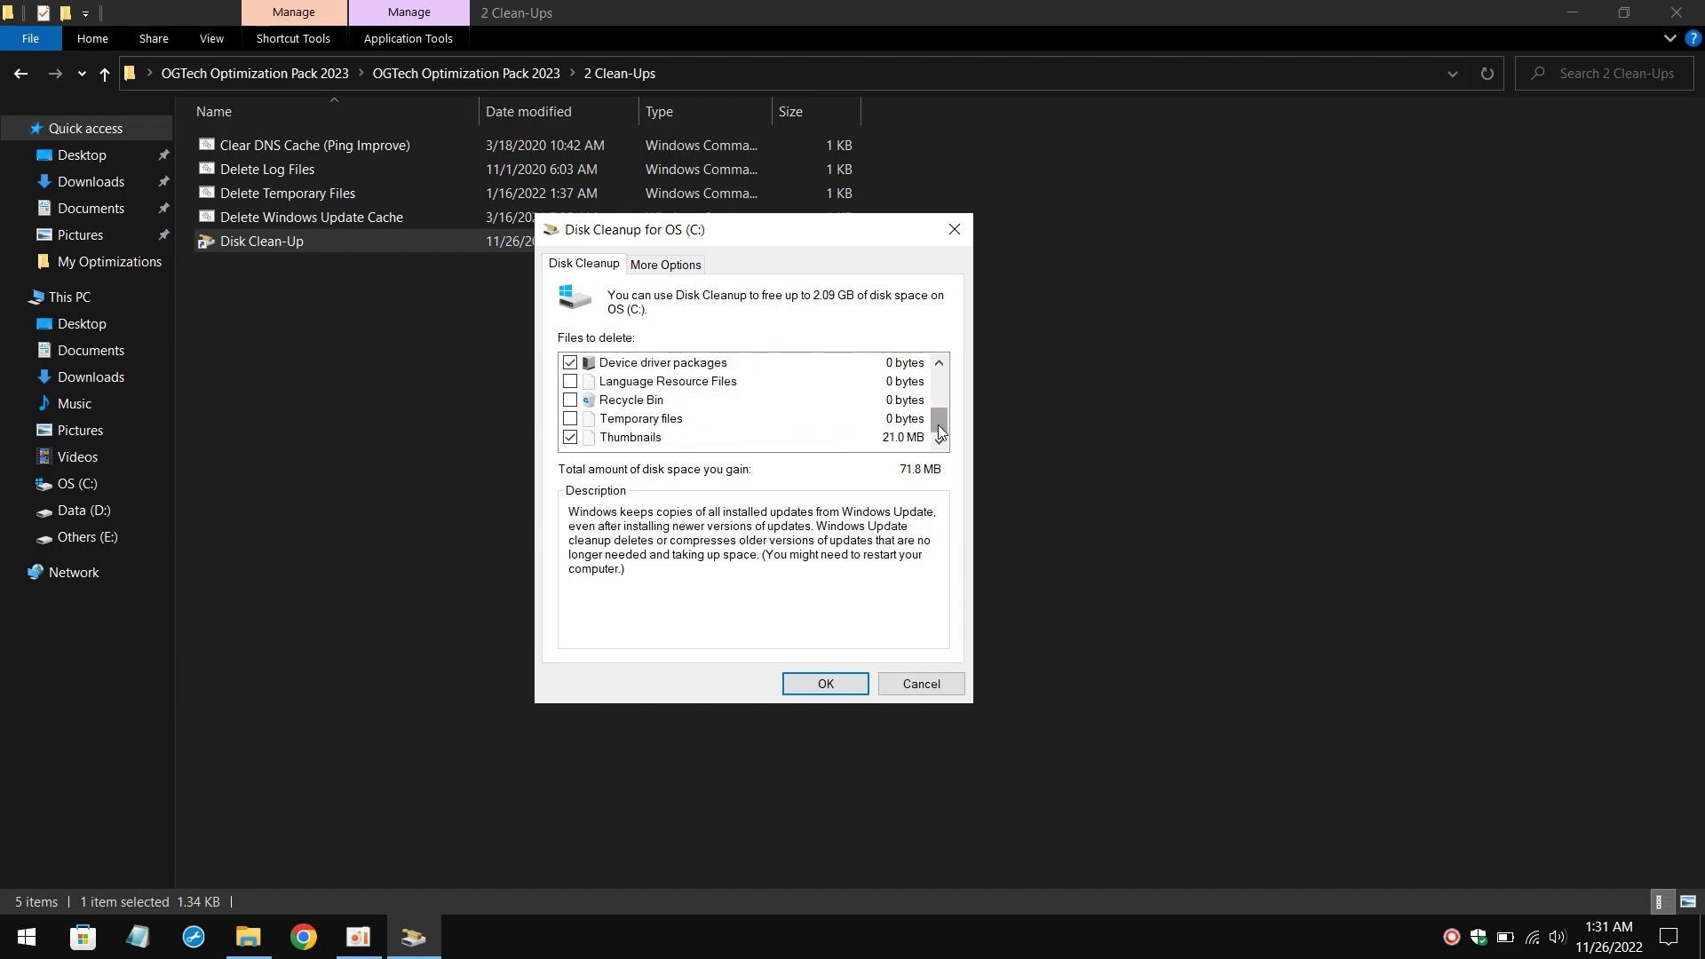
left_click(831, 682)
Step: Confirm permanent deletion so Disk Cleanup clears the selected files on OS (C:)
left_click(909, 485)
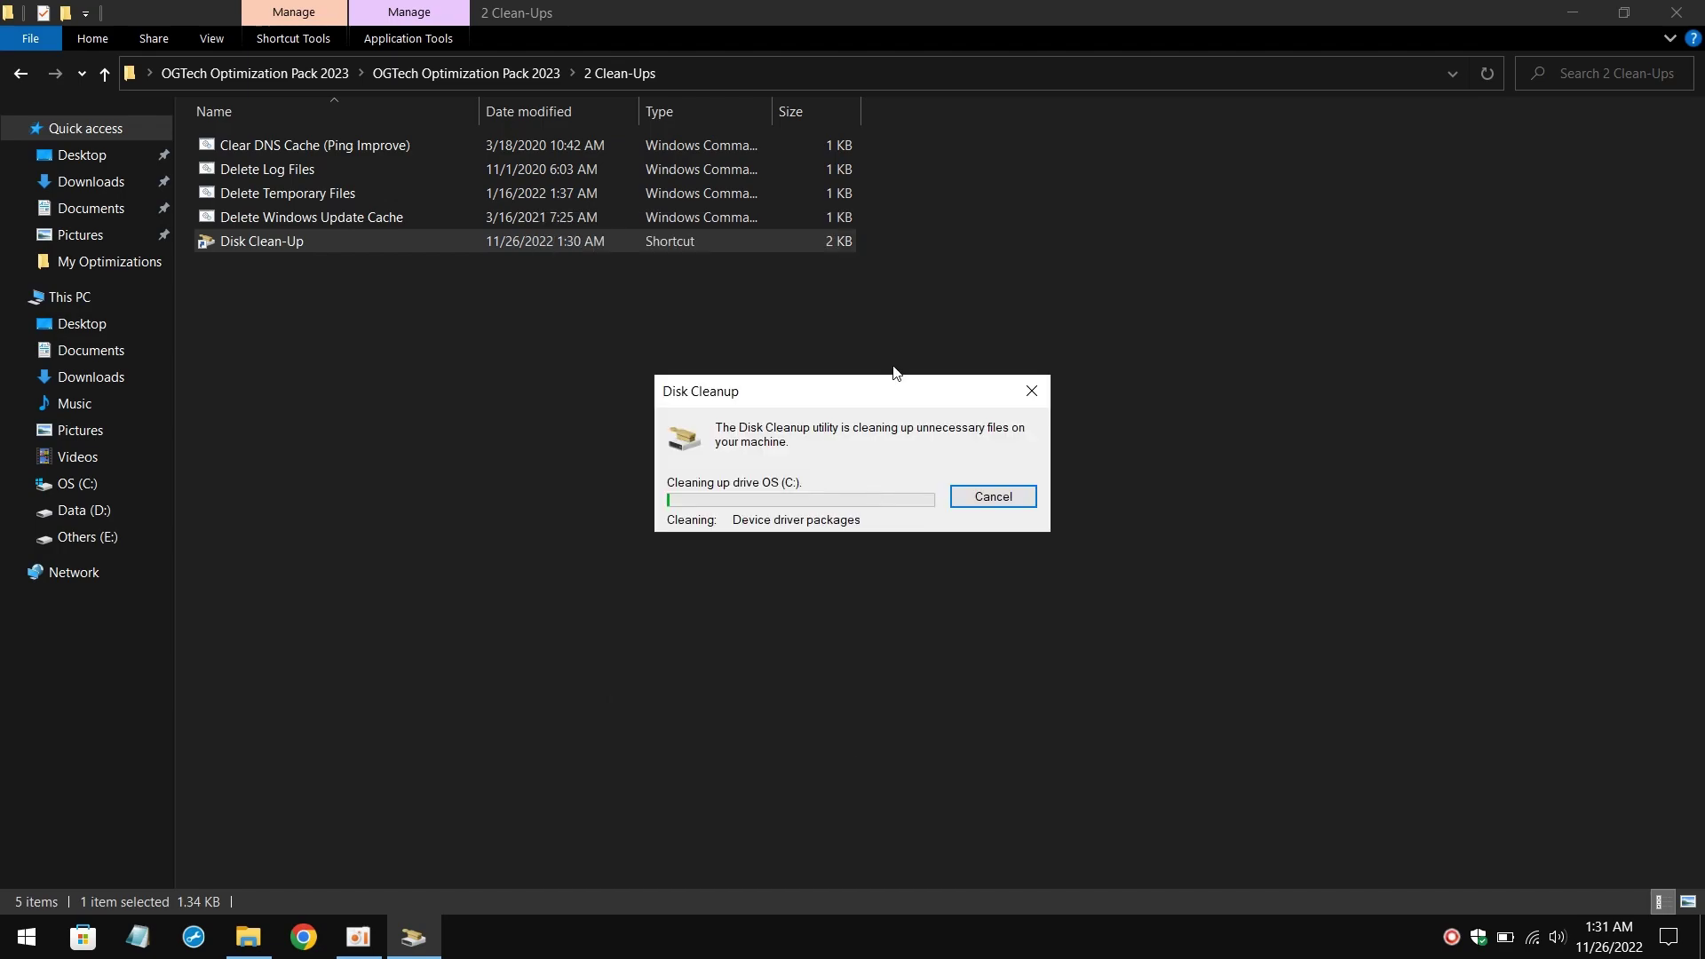